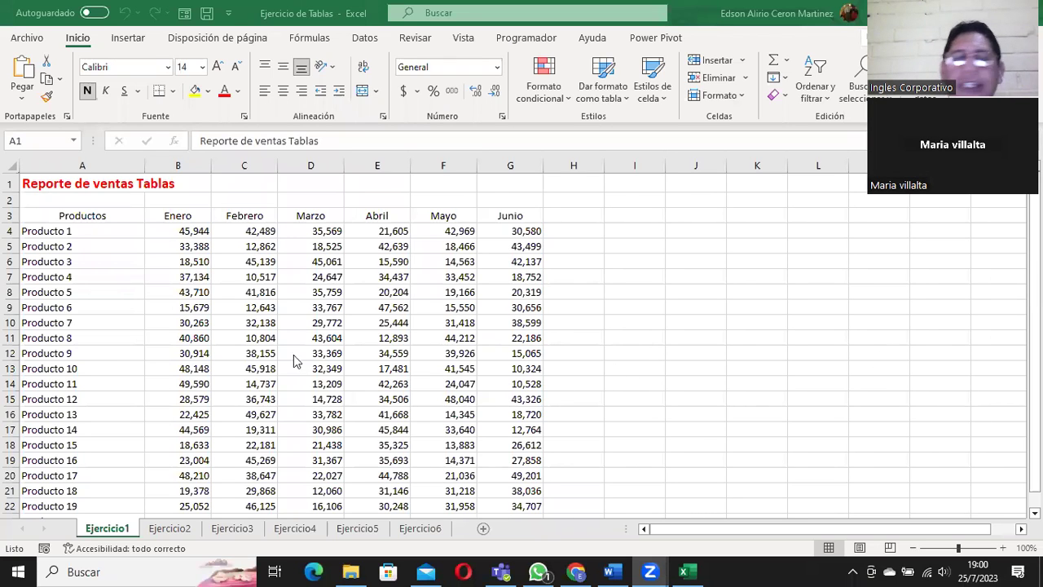
# Apply all borders to the sales range A3:G23, then remove the borders again.
pyautogui.click(72, 185)
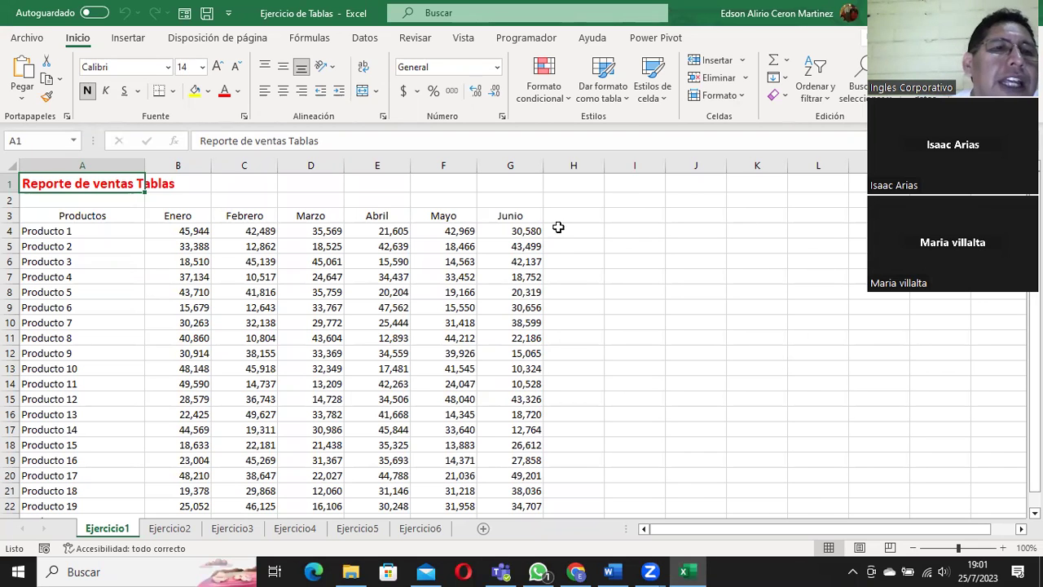
pyautogui.moveTo(48, 216); pyautogui.dragTo(552, 529)
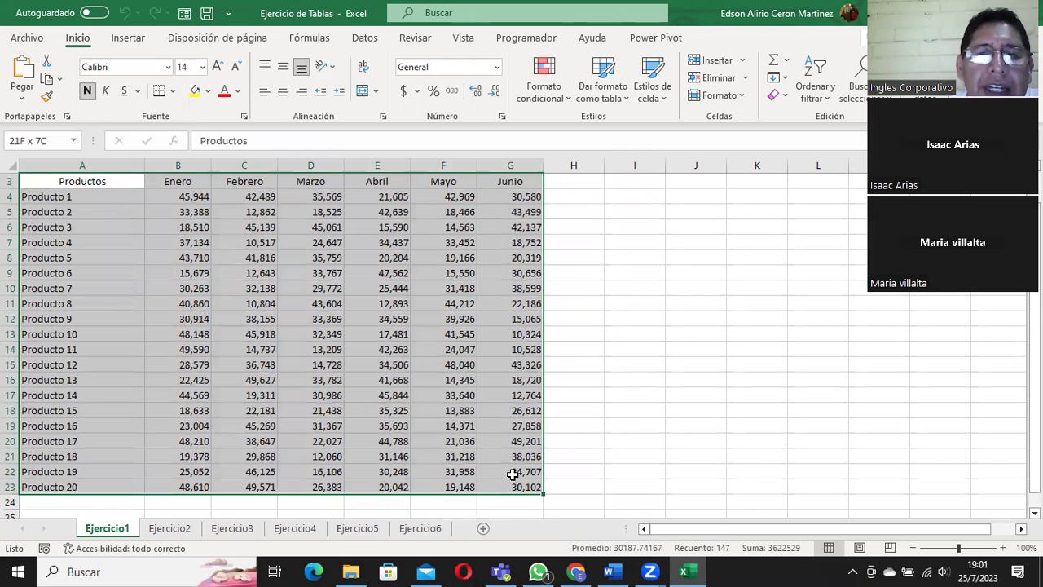
pyautogui.moveTo(552, 530); pyautogui.dragTo(510, 487)
pyautogui.click(173, 90)
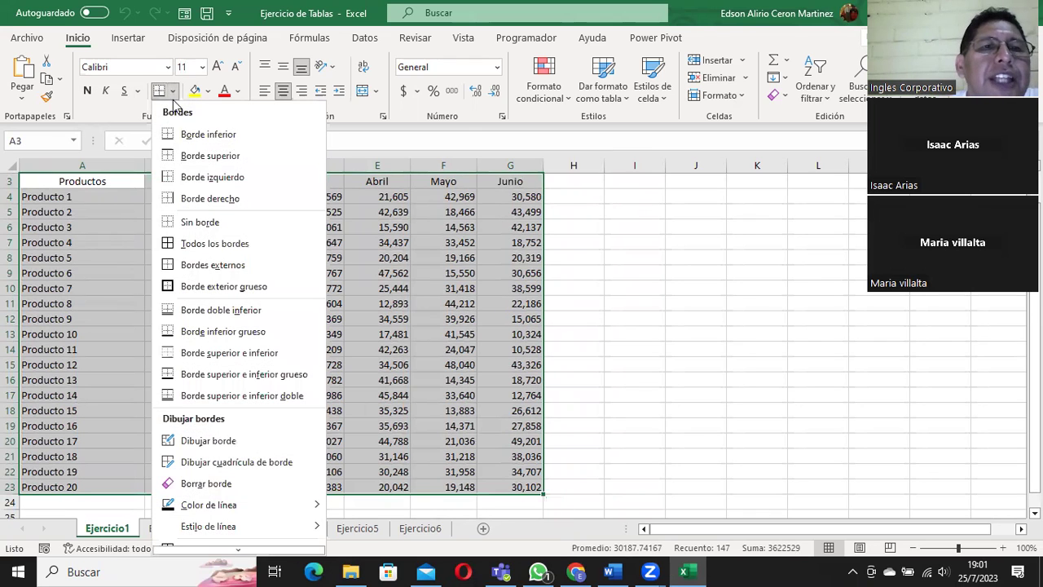
pyautogui.click(210, 243)
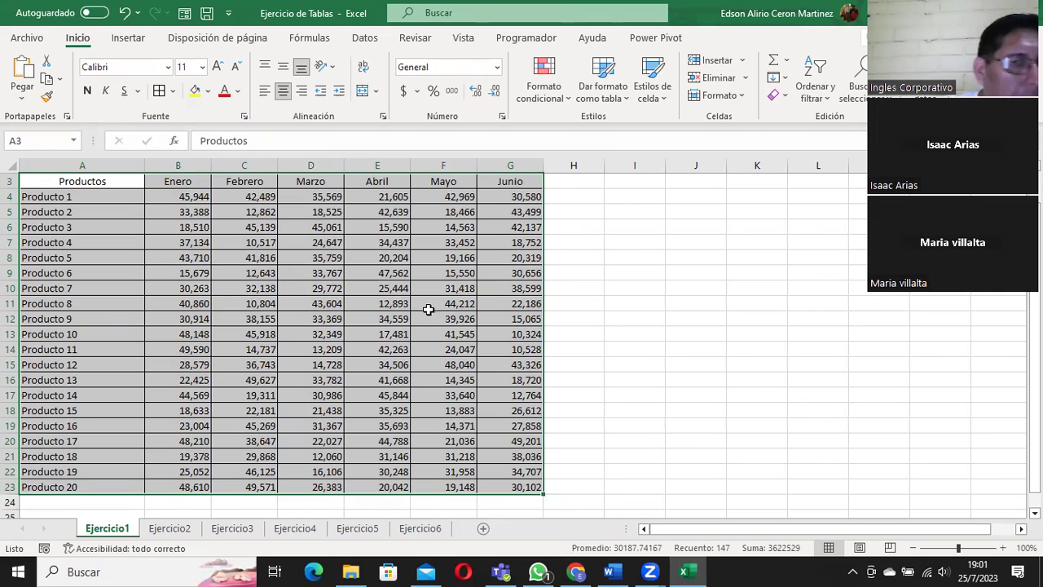
pyautogui.scroll(1, 427, 309)
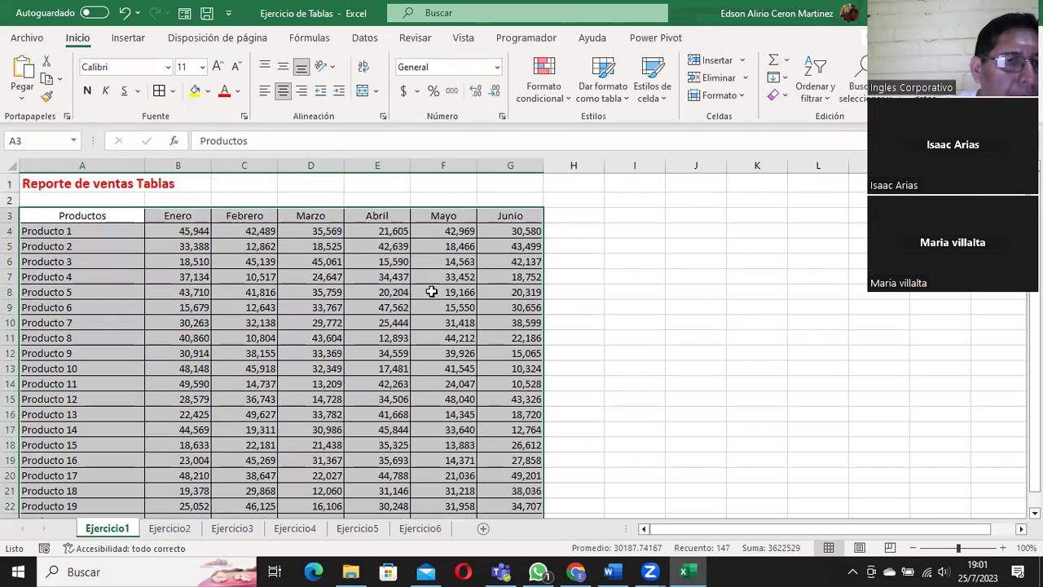
pyautogui.click(173, 91)
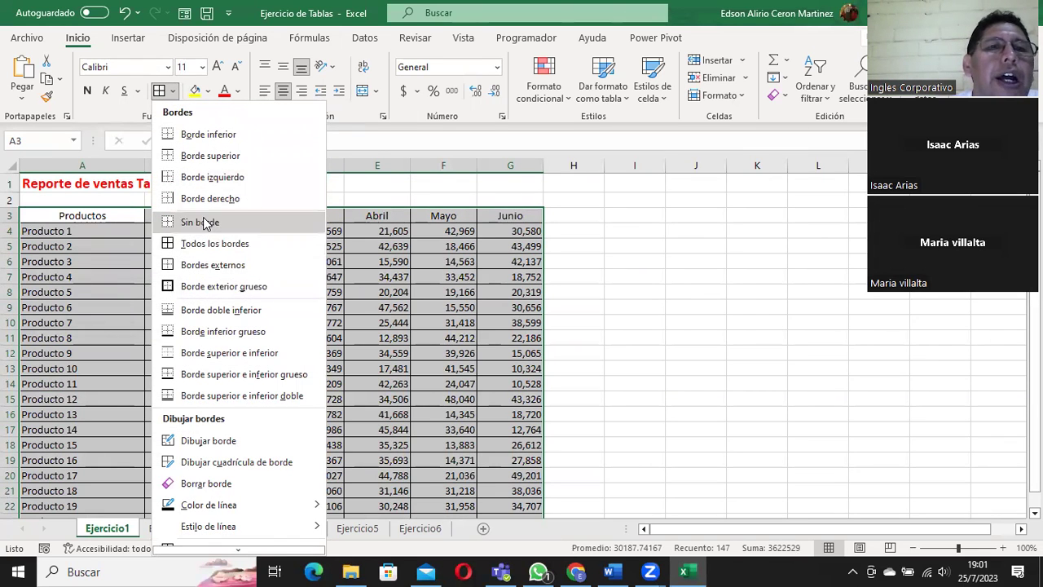
pyautogui.click(205, 223)
pyautogui.click(135, 215)
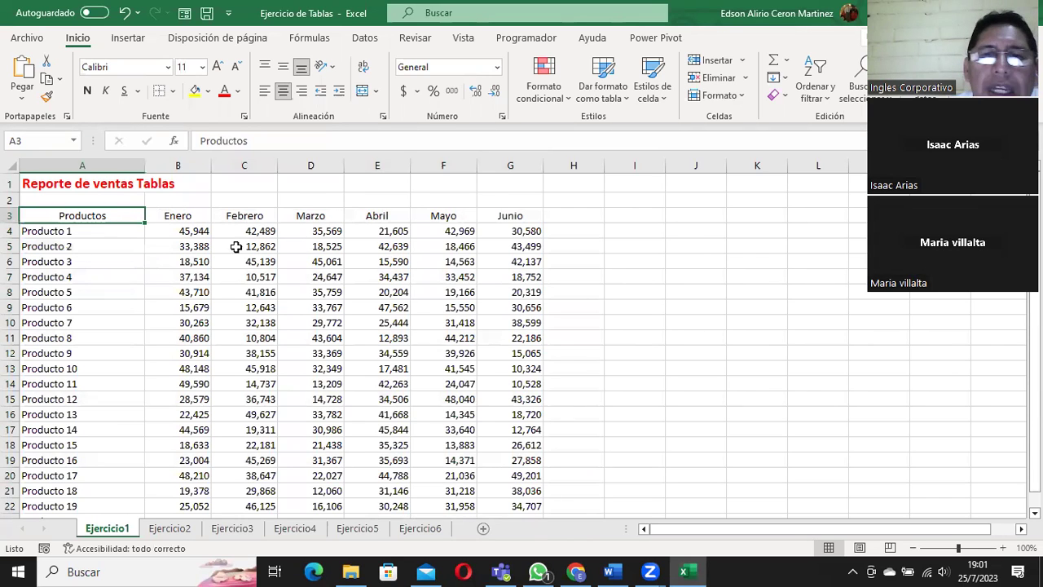
# Click through several sales cells and scroll down to the bottom of the data.
pyautogui.click(152, 277)
pyautogui.click(358, 292)
pyautogui.click(122, 218)
pyautogui.click(371, 229)
pyautogui.click(497, 218)
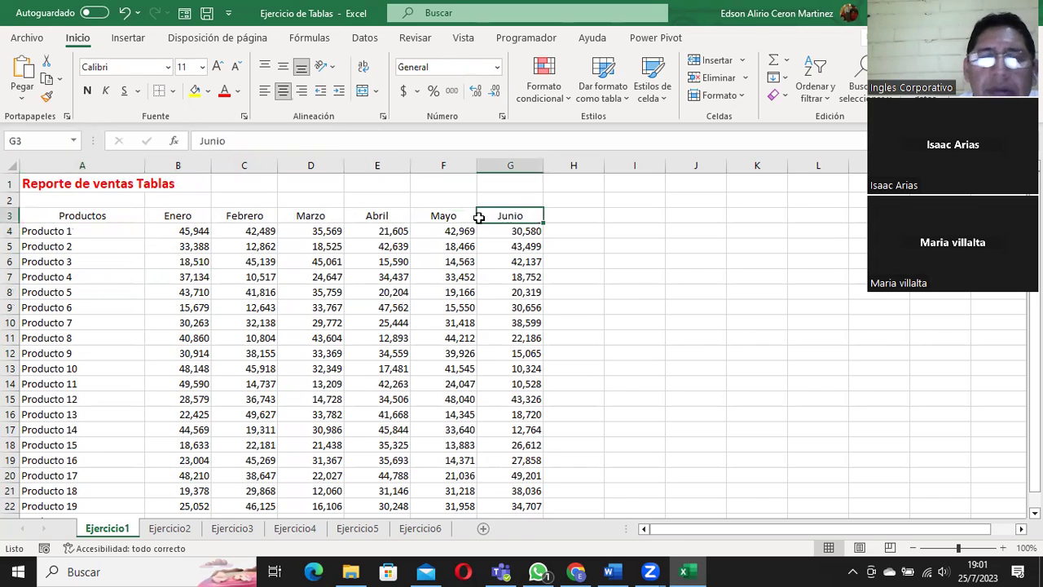
pyautogui.click(94, 216)
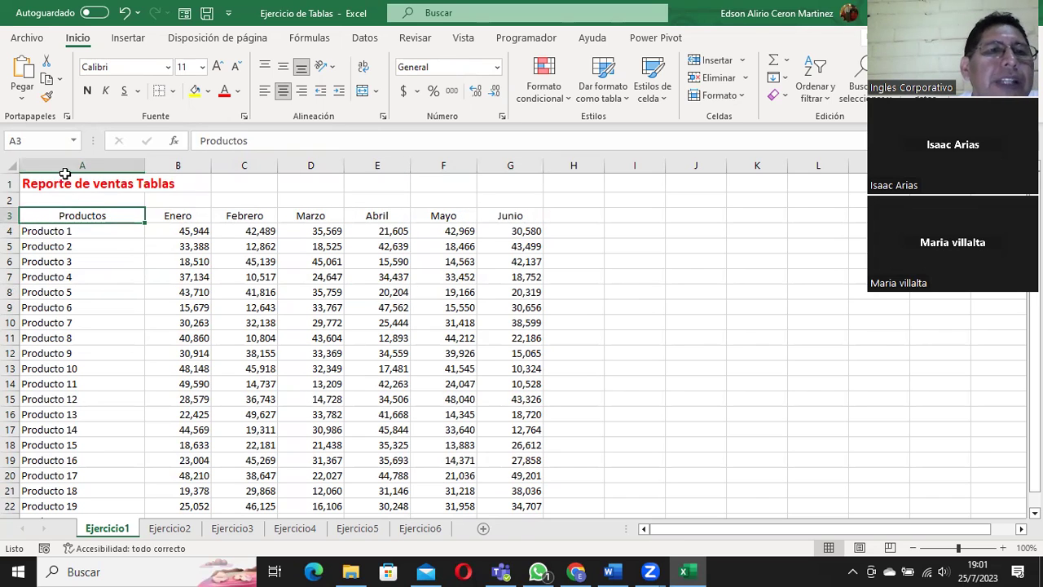
pyautogui.scroll(-2, 286, 351)
pyautogui.scroll(-1, 287, 352)
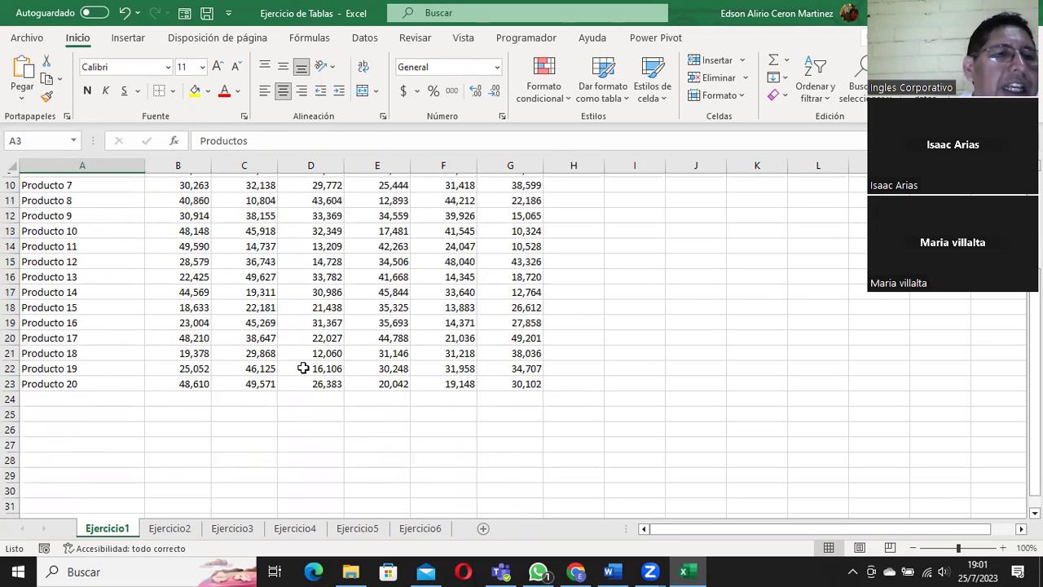
# With a cell in the sales data selected, start Tabla so Crear tabla proposes $A$3:$G$23.
pyautogui.click(522, 384)
pyautogui.scroll(3, 158, 371)
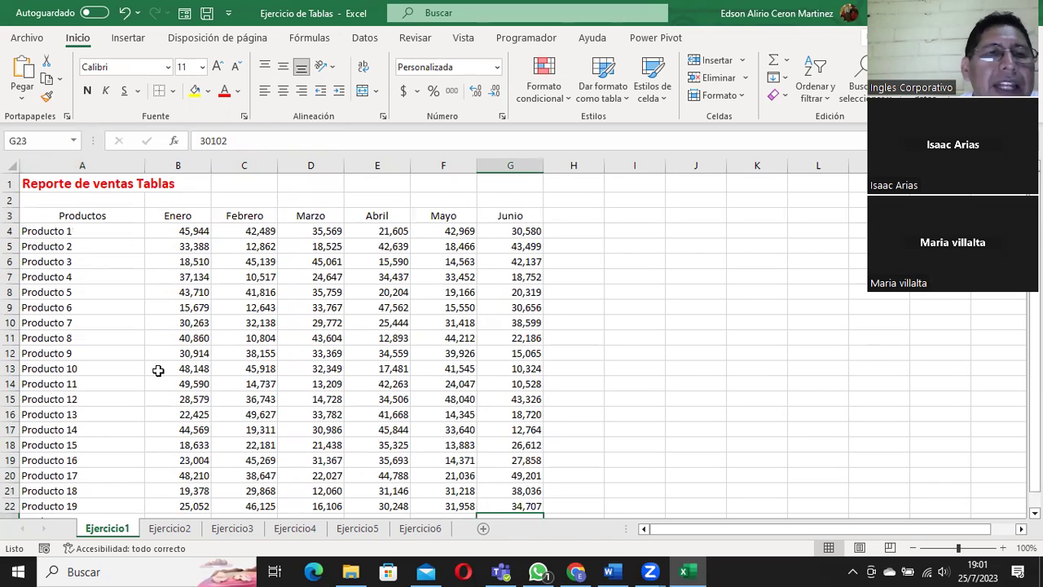
pyautogui.click(204, 259)
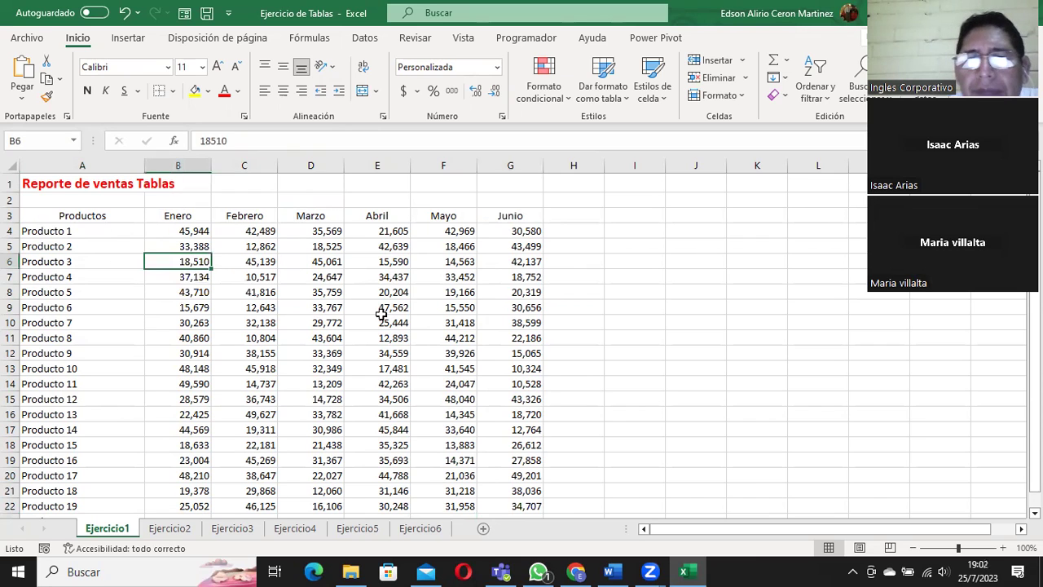
pyautogui.click(109, 214)
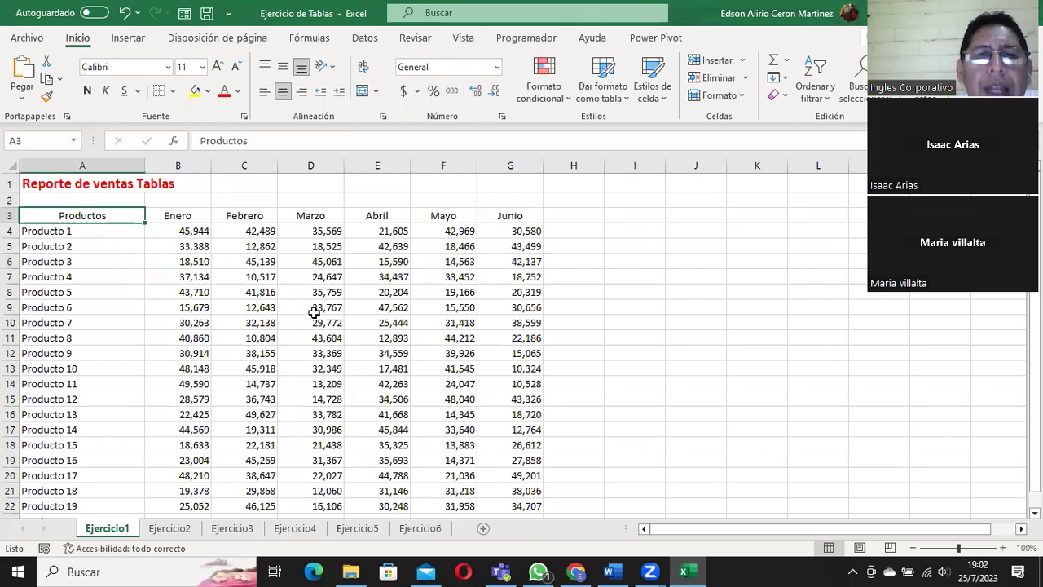
pyautogui.click(347, 336)
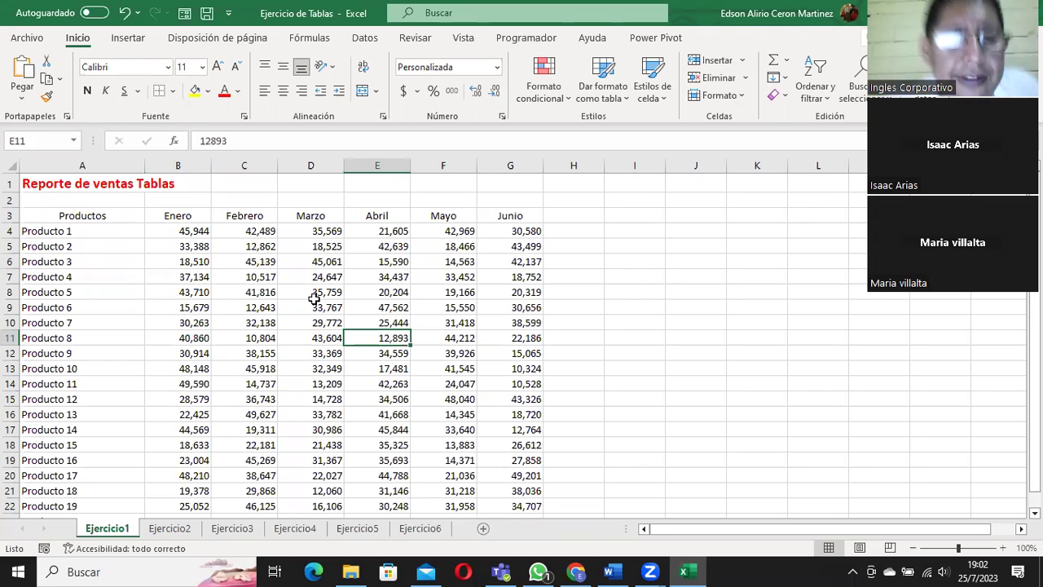
pyautogui.click(127, 42)
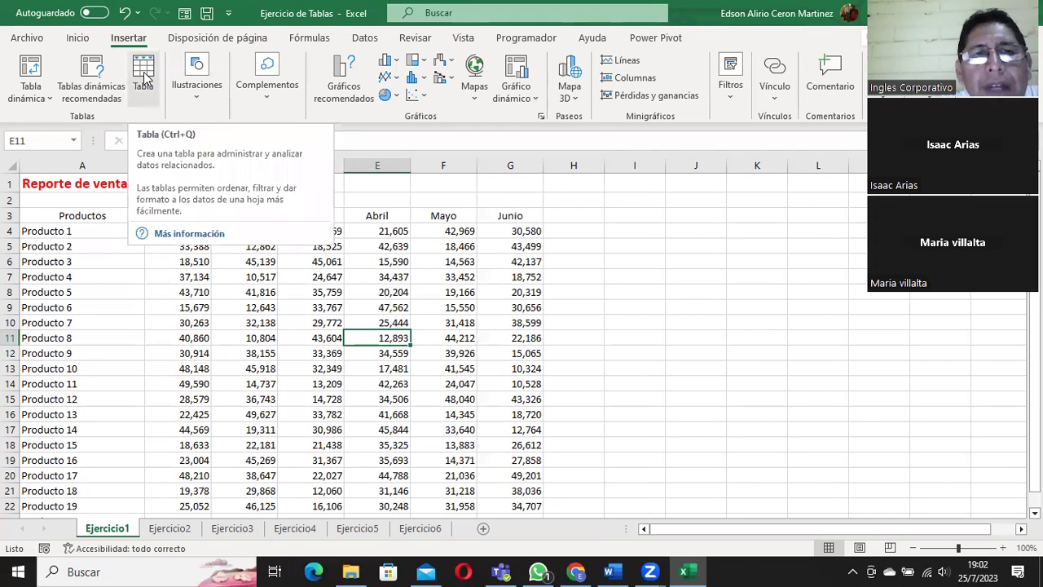
pyautogui.click(143, 77)
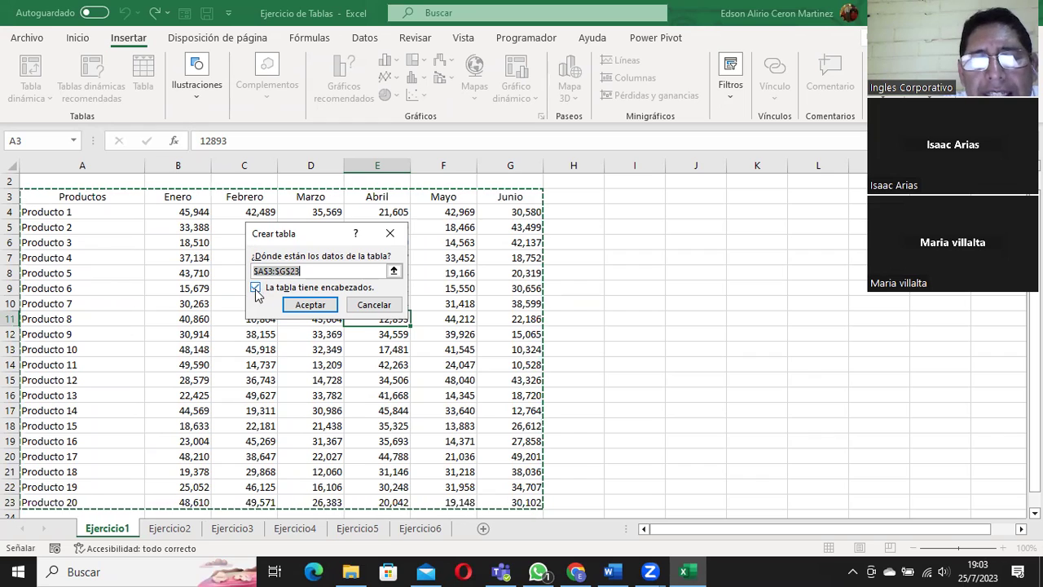
# Confirm the table with 'La tabla tiene encabezados' checked, creating Tabla1 from A3:G23.
pyautogui.click(254, 290)
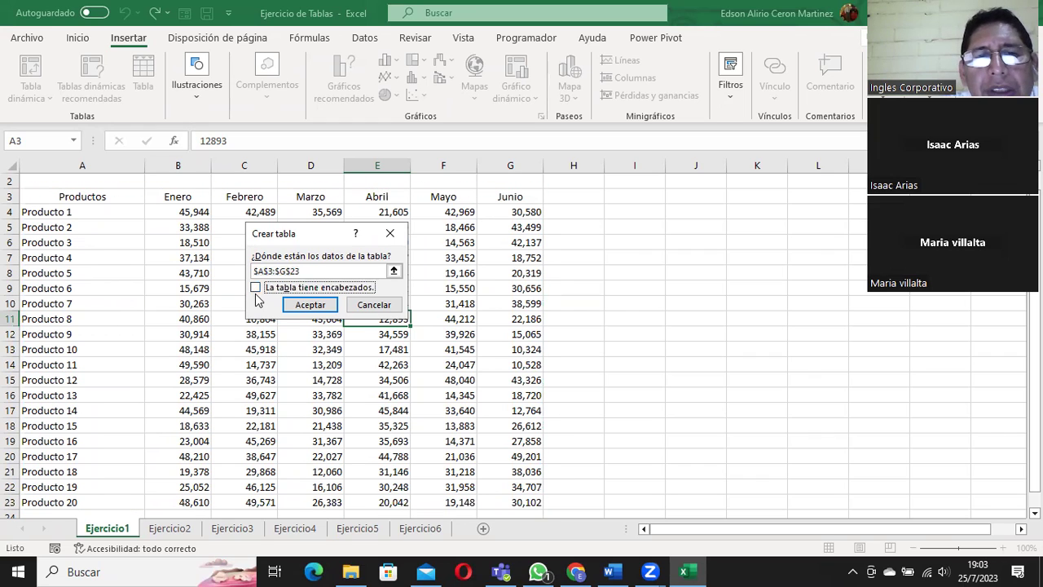
pyautogui.click(255, 288)
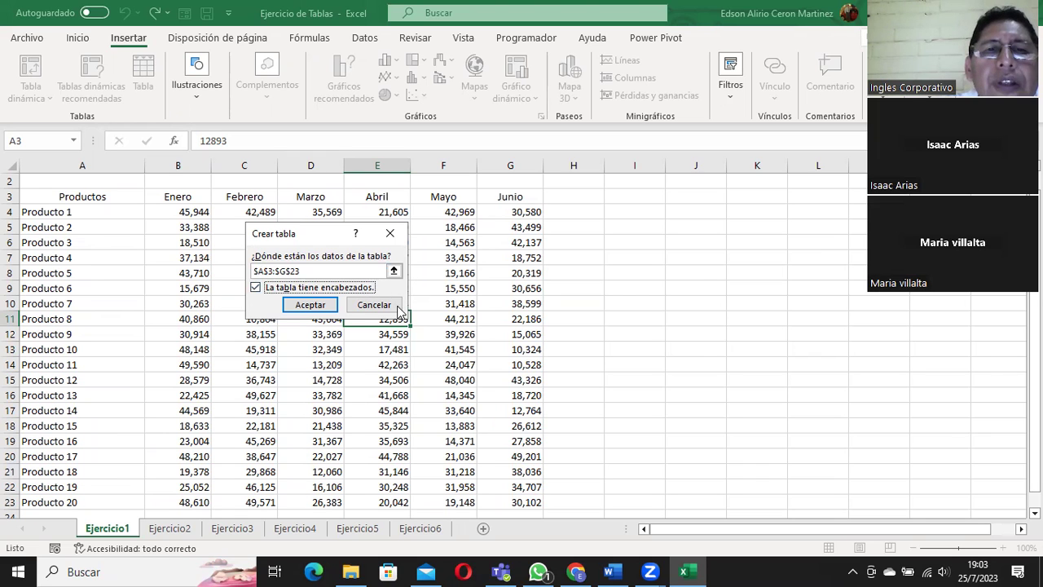
pyautogui.click(315, 304)
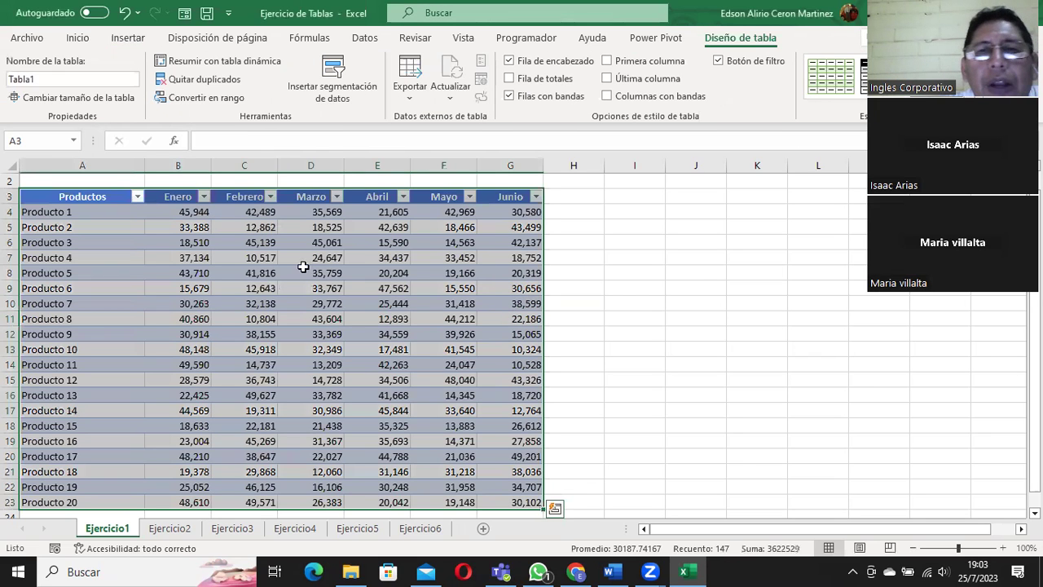
pyautogui.click(87, 217)
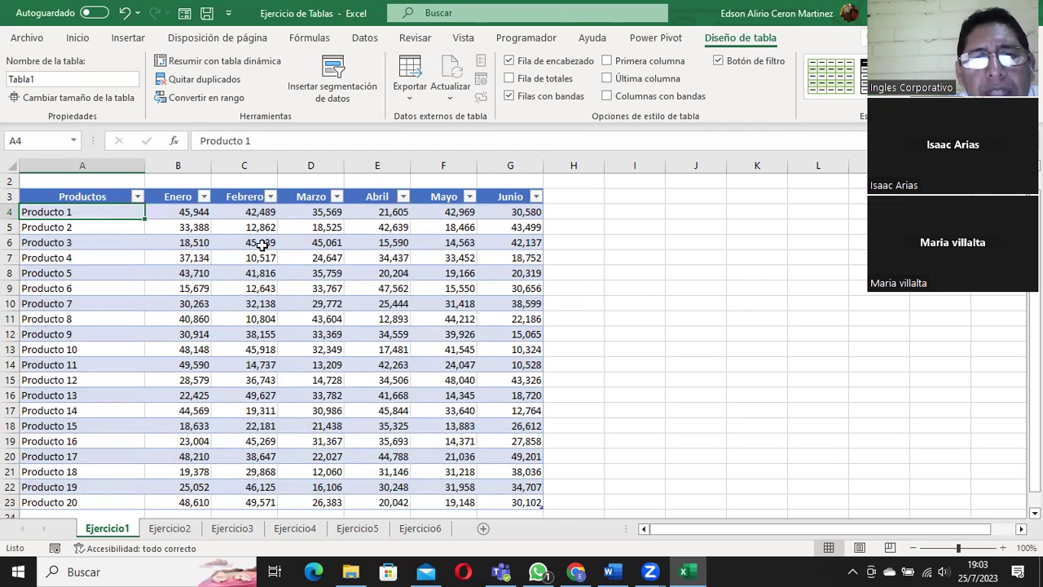
pyautogui.scroll(1, 375, 272)
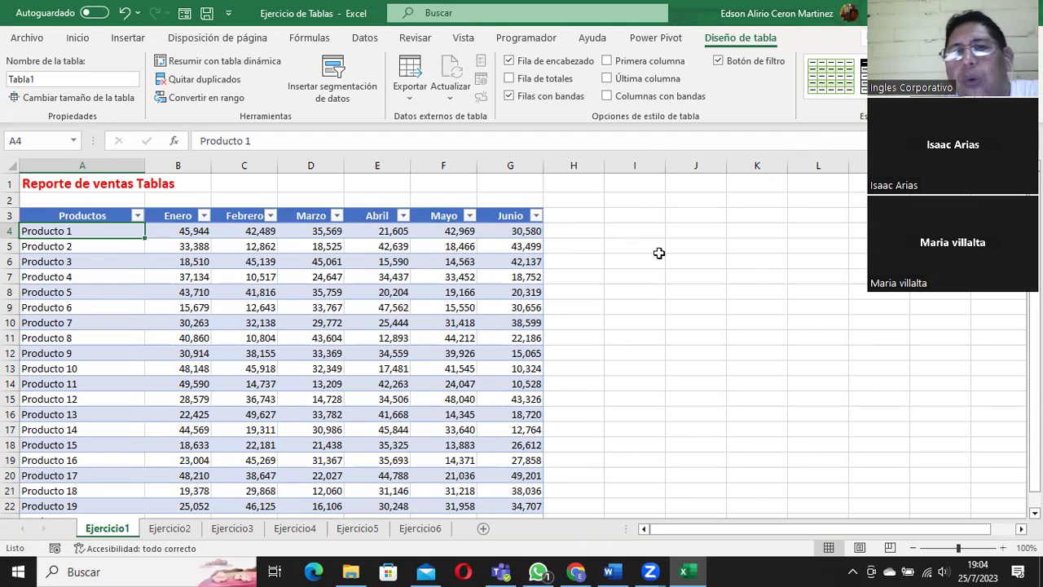
pyautogui.click(78, 215)
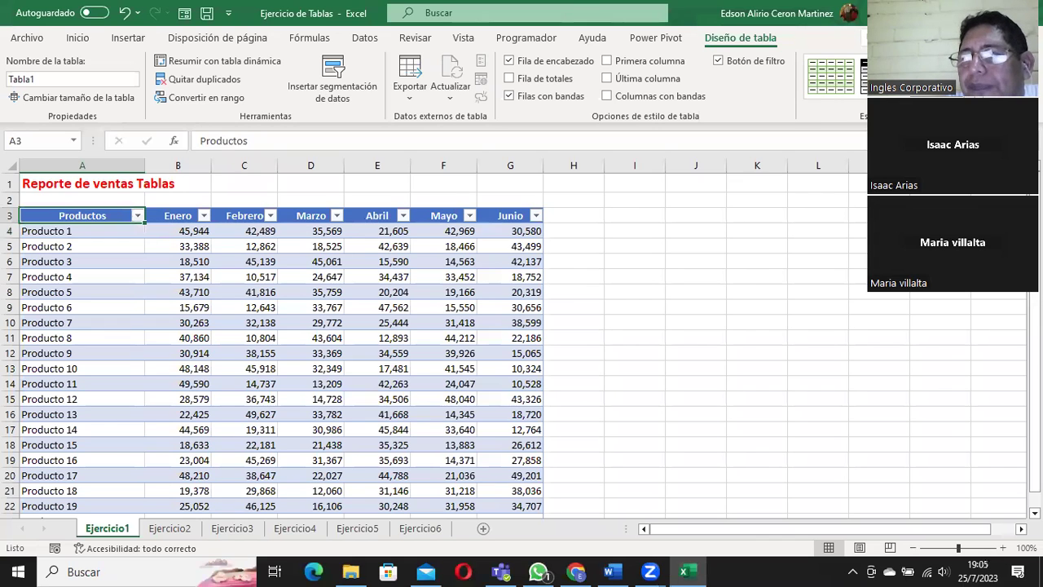
# Try several table styles on Tabla1: black gridded, light-blue banded and blue.
pyautogui.click(1029, 94)
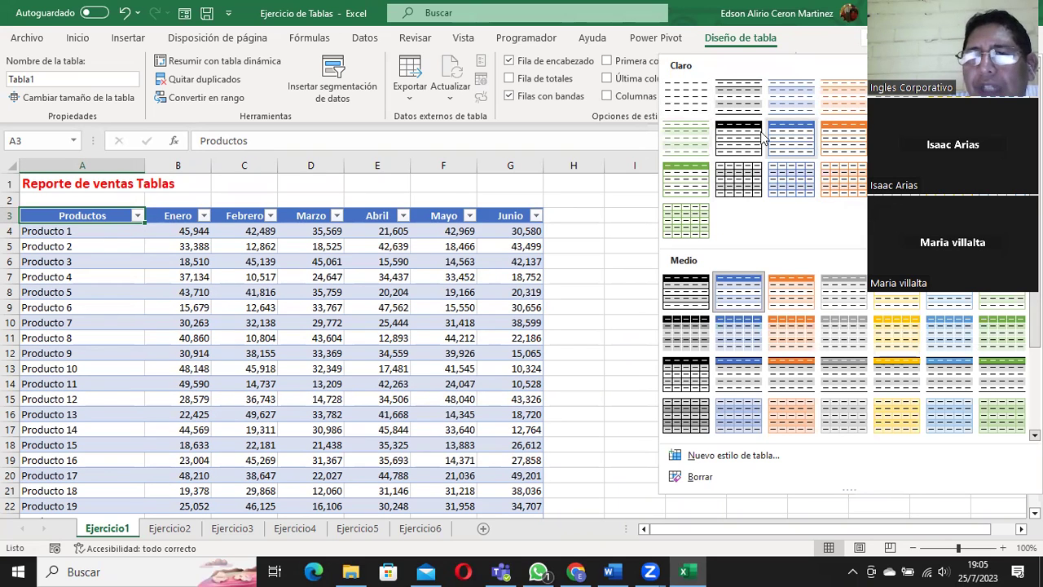
pyautogui.click(738, 179)
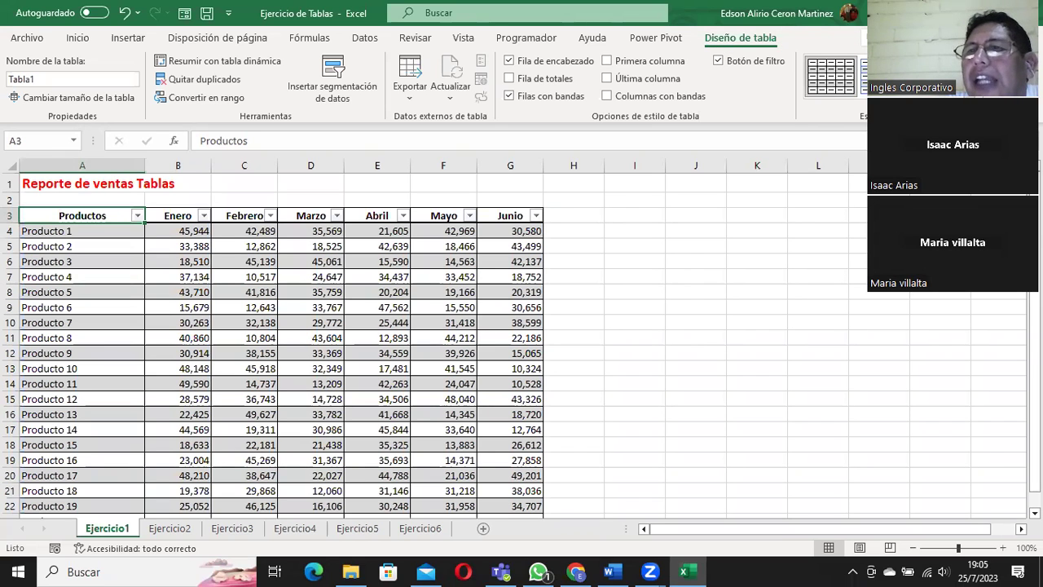
pyautogui.click(1028, 104)
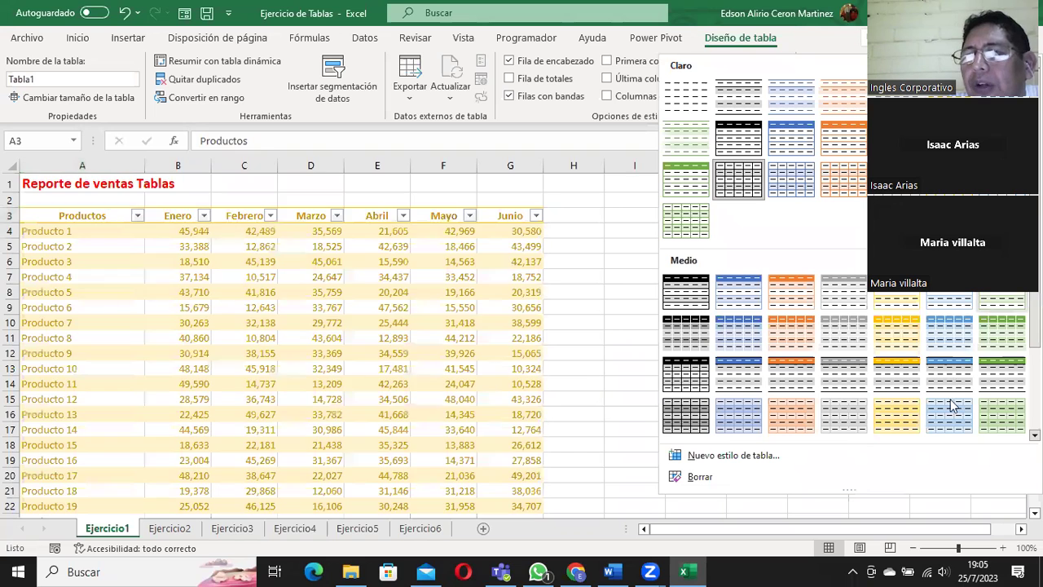
pyautogui.click(949, 413)
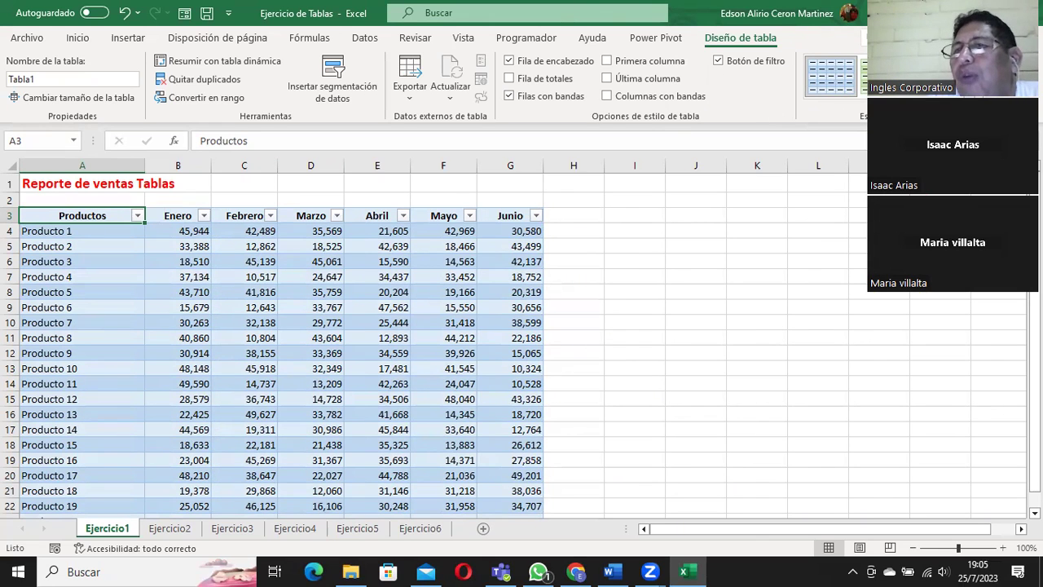
pyautogui.click(865, 90)
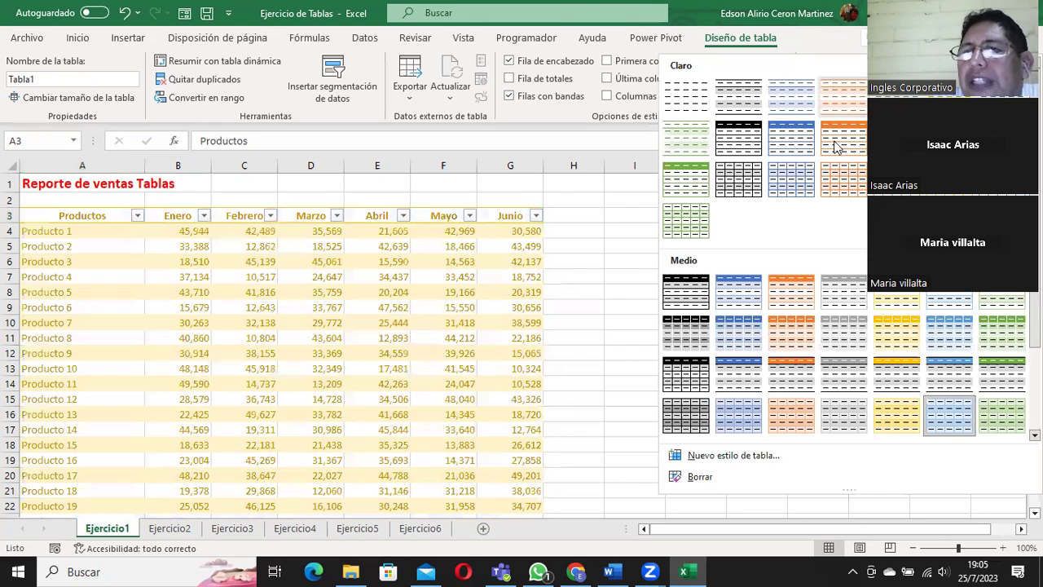
pyautogui.click(786, 148)
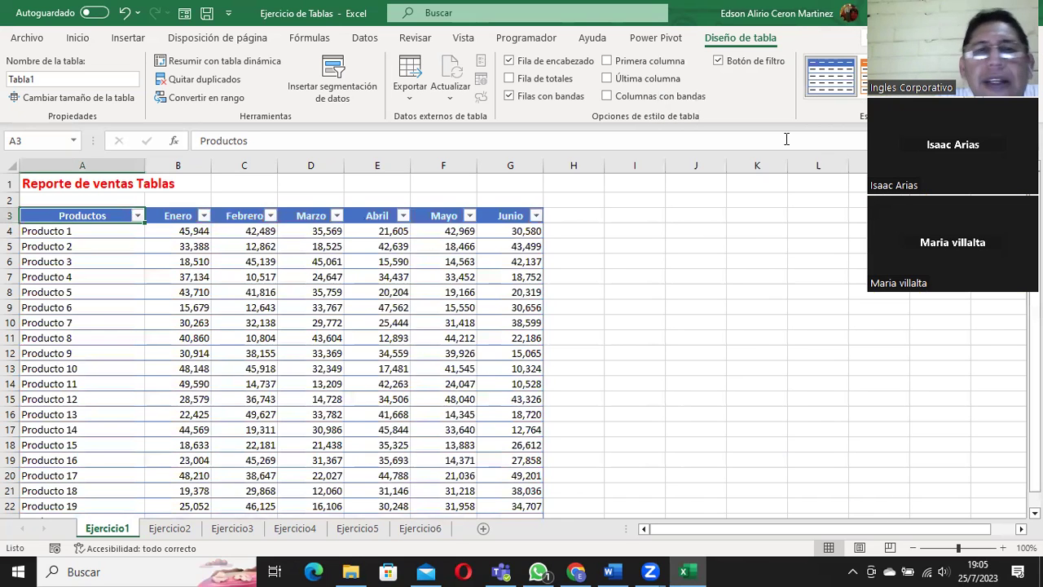
# Apply the Azul, Estilo de tabla medio 2 style to Tabla1.
pyautogui.click(865, 89)
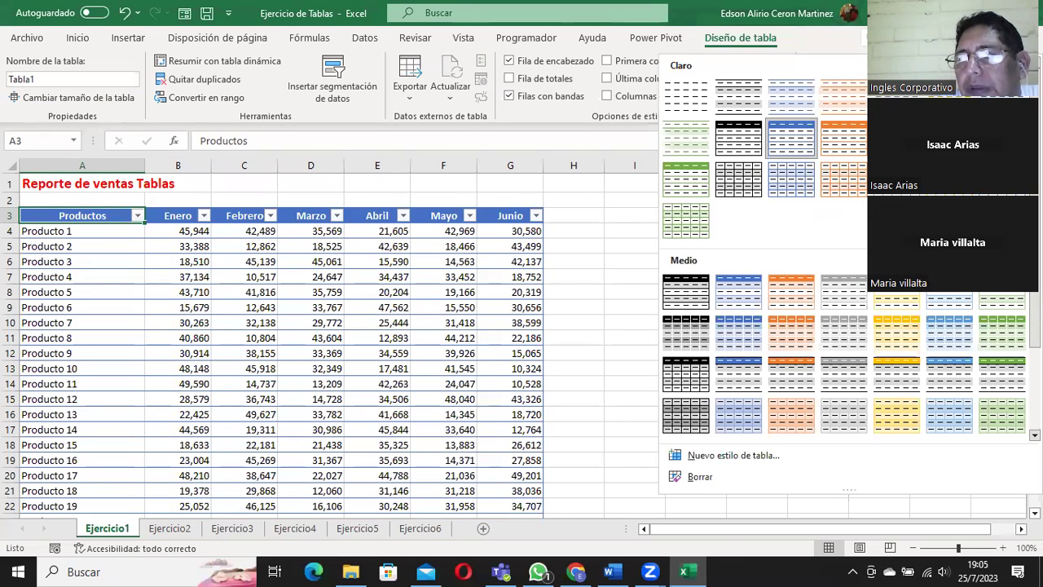
pyautogui.click(740, 302)
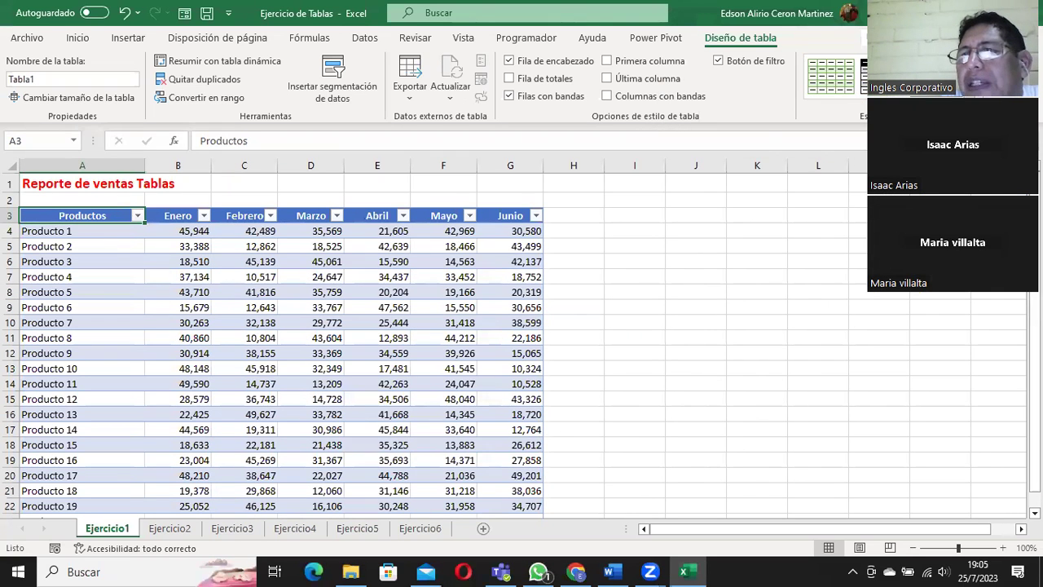
pyautogui.click(865, 90)
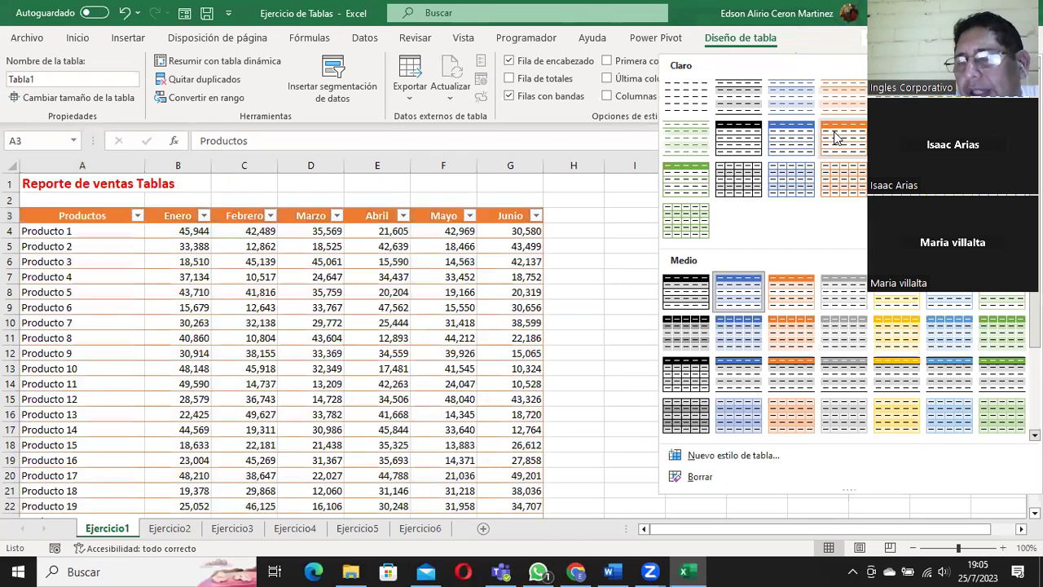
pyautogui.click(737, 301)
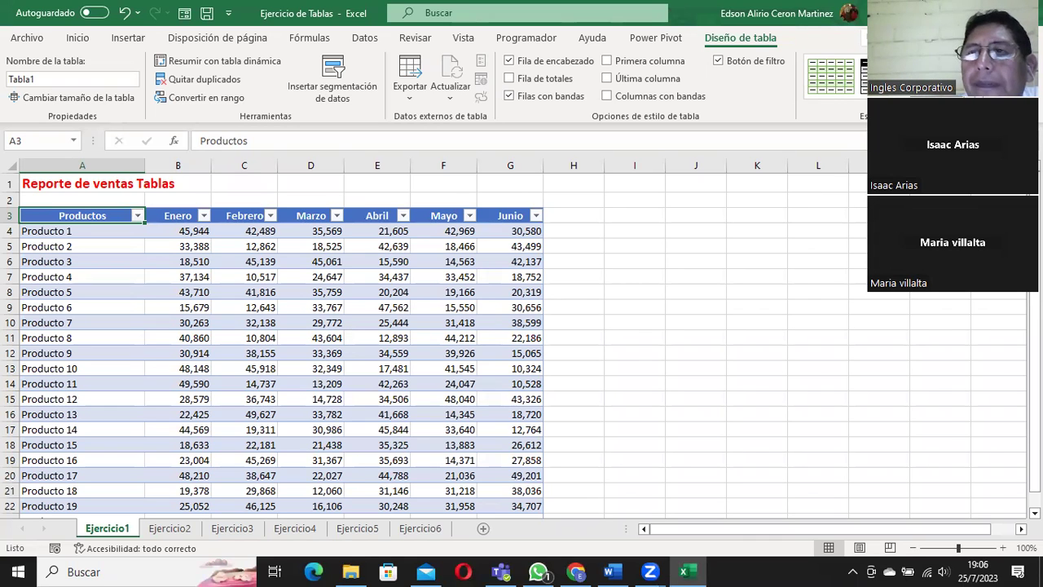
pyautogui.click(1023, 102)
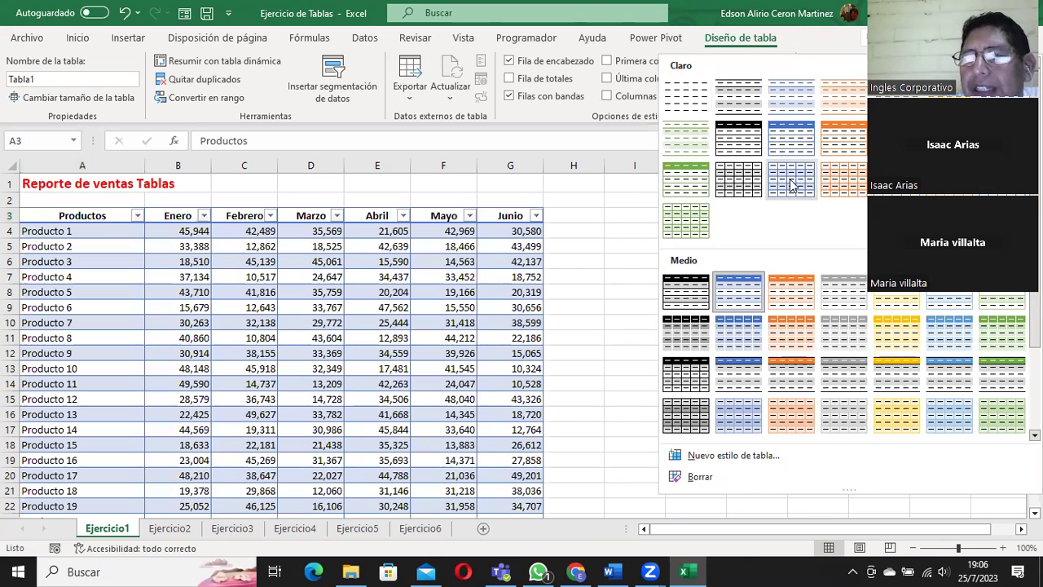
pyautogui.click(735, 303)
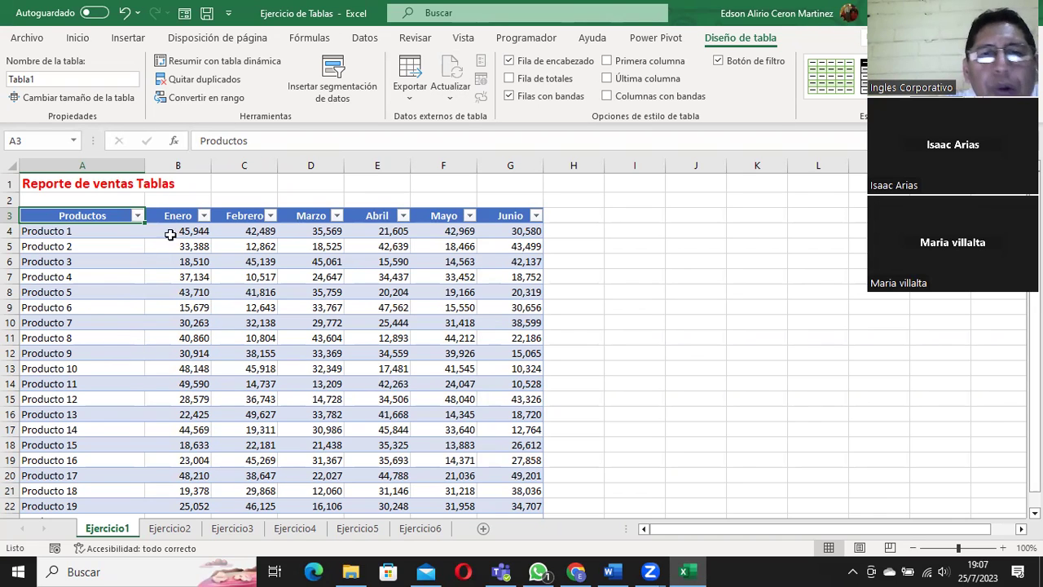
pyautogui.click(535, 215)
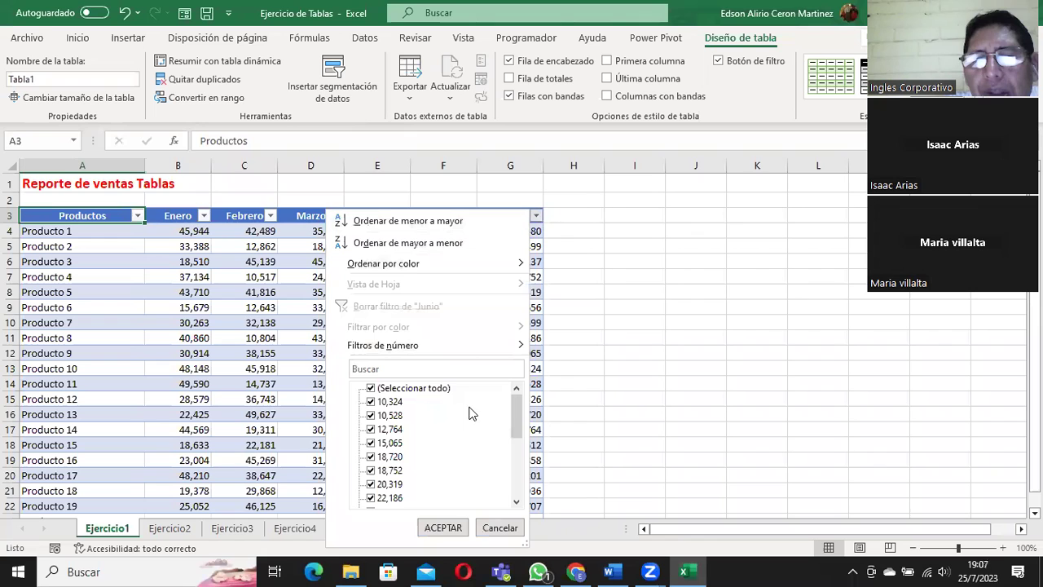
pyautogui.moveTo(511, 403)
pyautogui.mouseDown()
pyautogui.moveTo(530, 500)
pyautogui.moveTo(516, 390)
pyautogui.mouseUp()
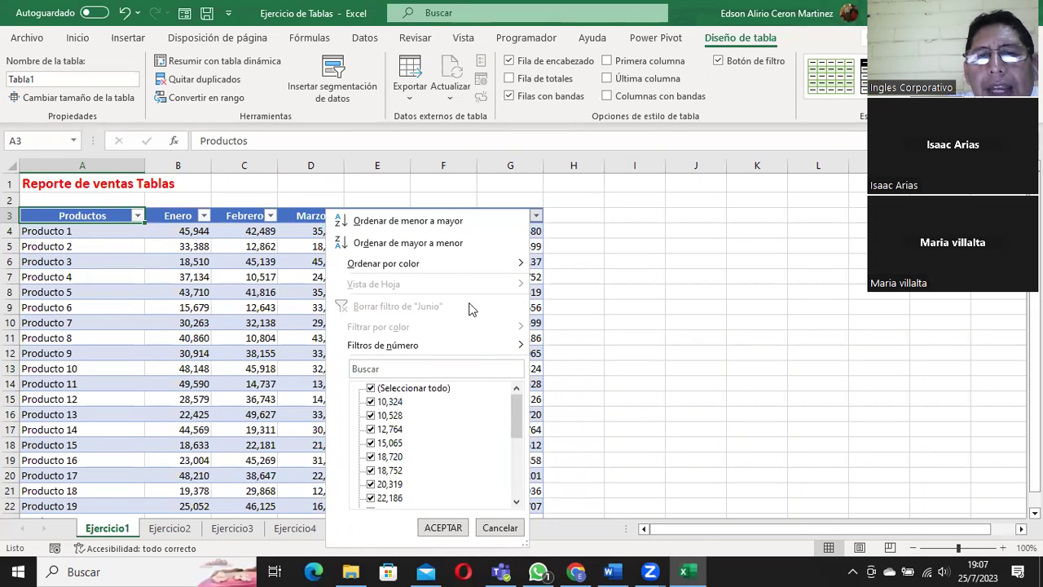
pyautogui.click(391, 345)
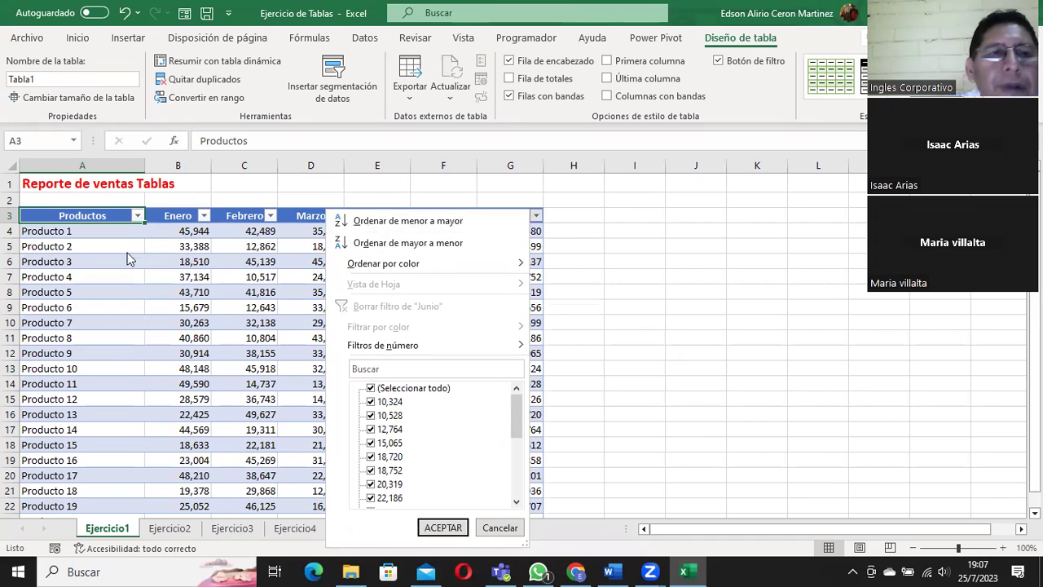
pyautogui.click(137, 216)
pyautogui.click(137, 216)
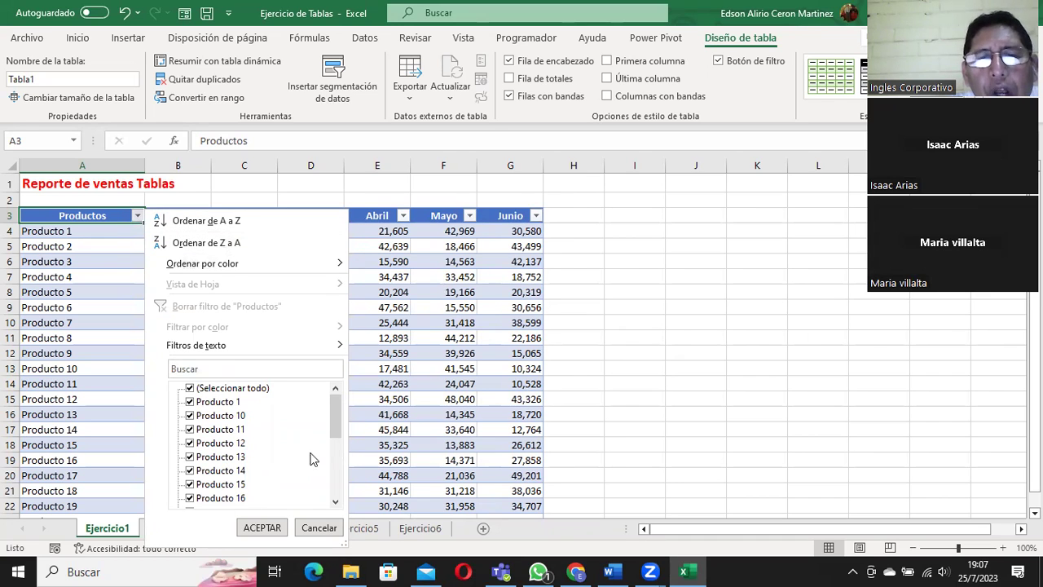
pyautogui.click(593, 256)
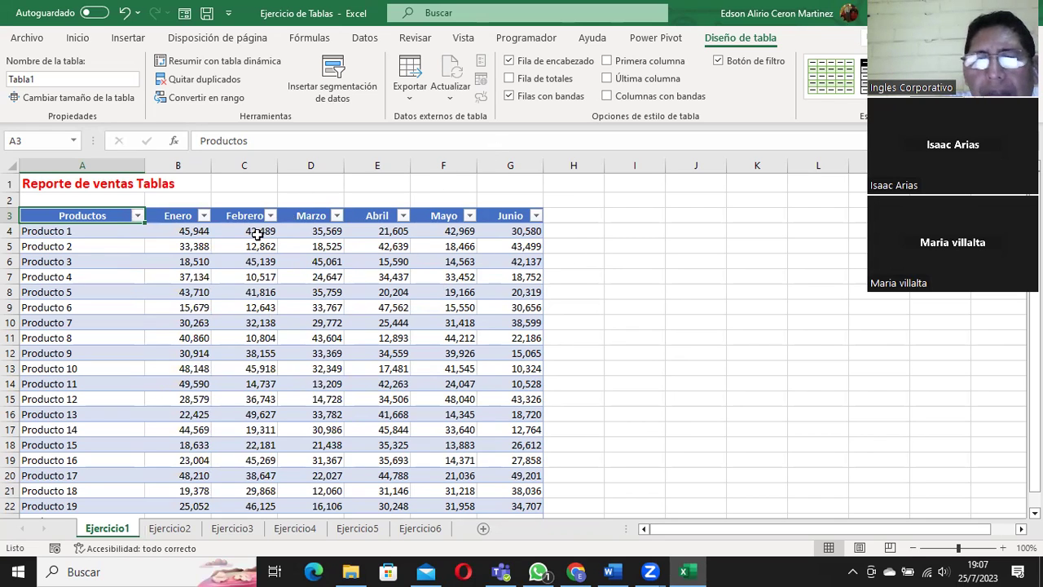
pyautogui.click(139, 215)
pyautogui.moveTo(195, 344)
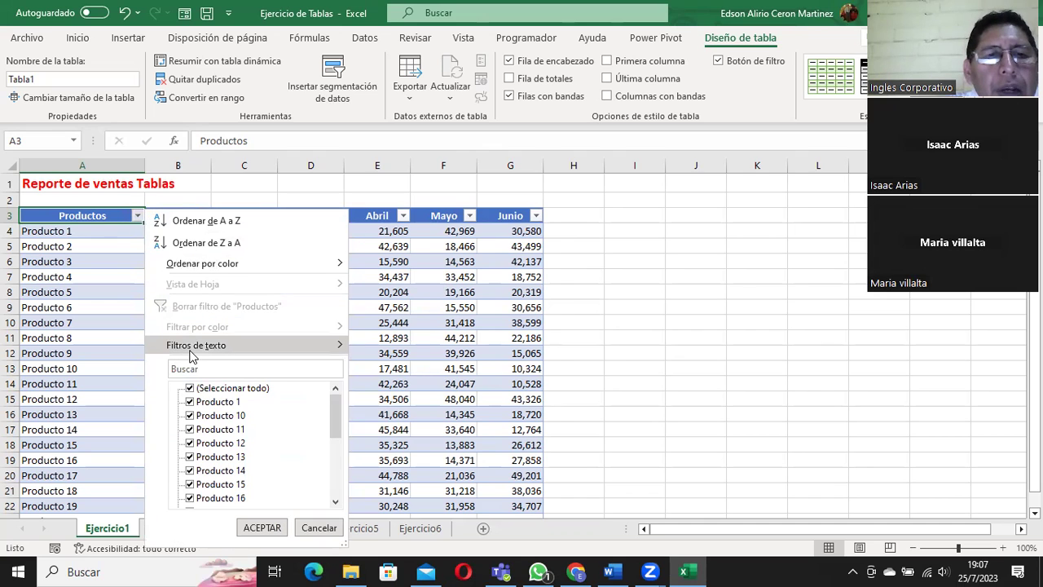
pyautogui.click(203, 389)
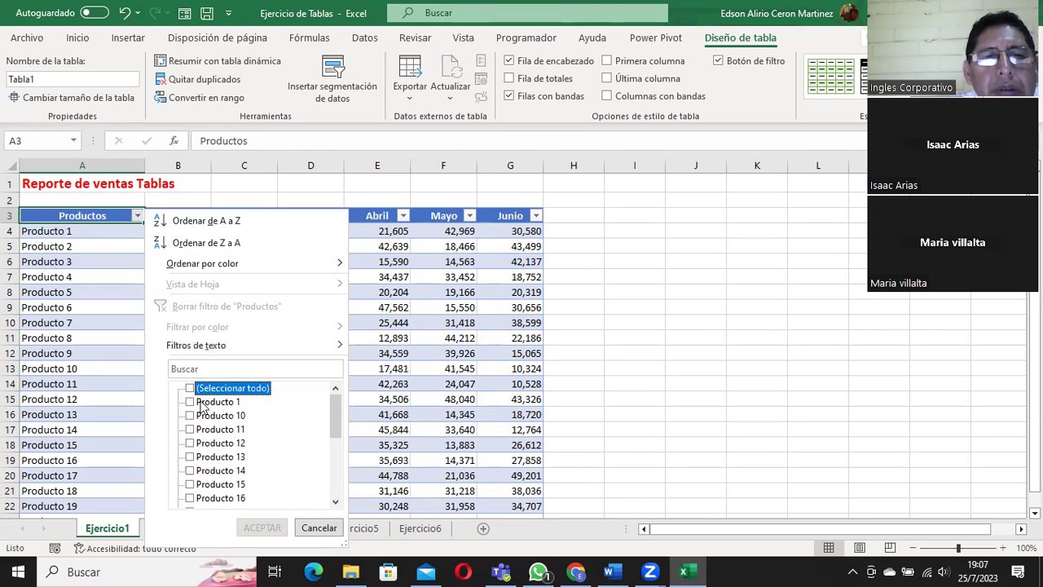
pyautogui.click(195, 402)
pyautogui.click(196, 416)
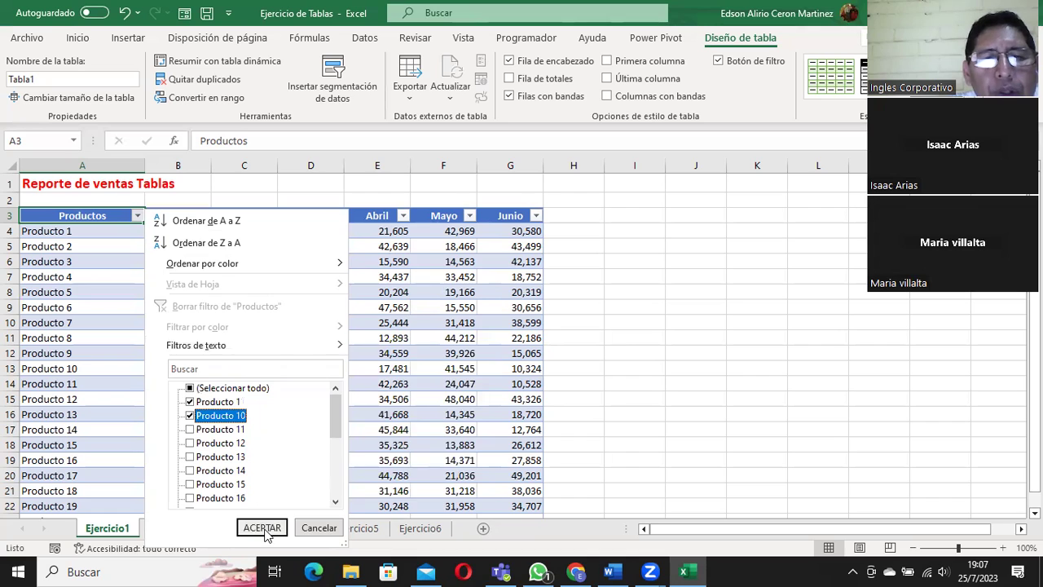
pyautogui.click(261, 527)
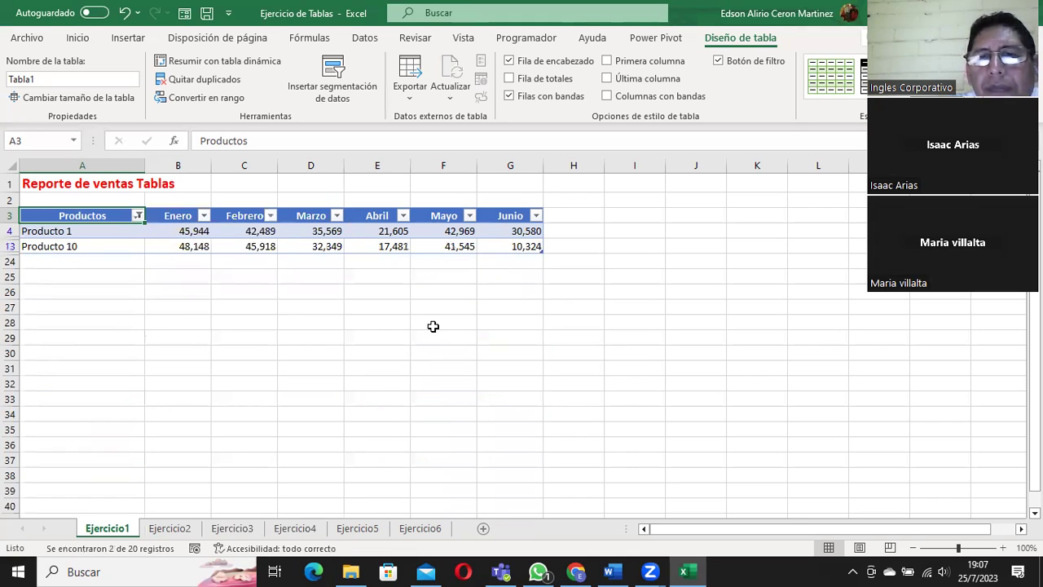
pyautogui.click(138, 215)
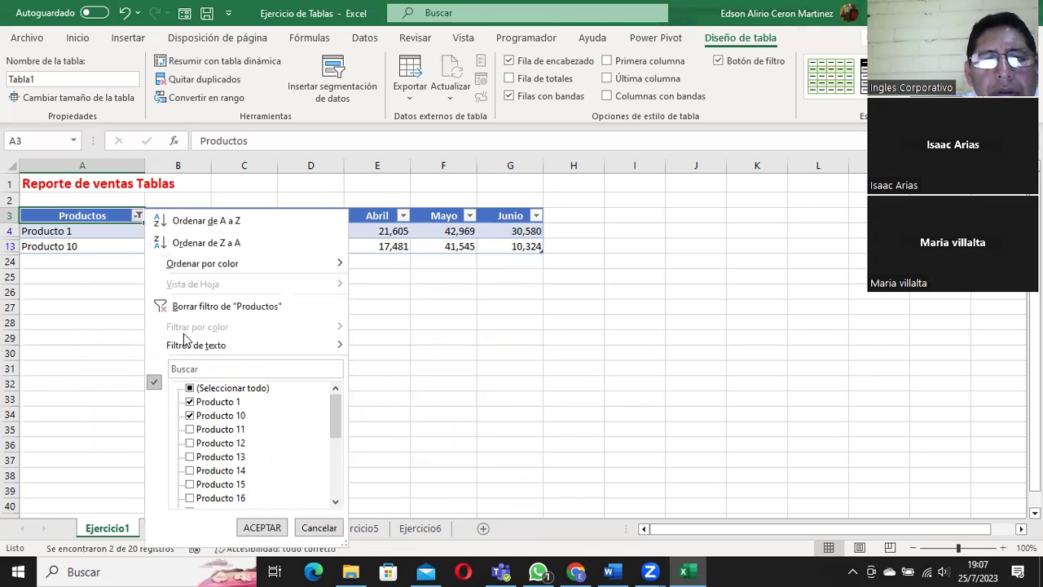
pyautogui.click(200, 402)
pyautogui.click(191, 416)
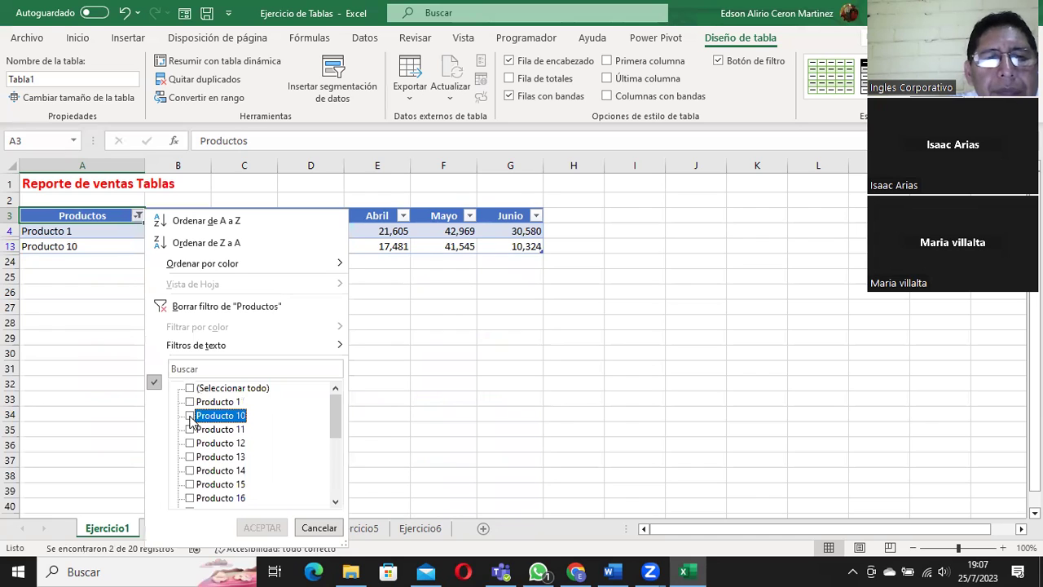
pyautogui.click(190, 457)
pyautogui.click(261, 527)
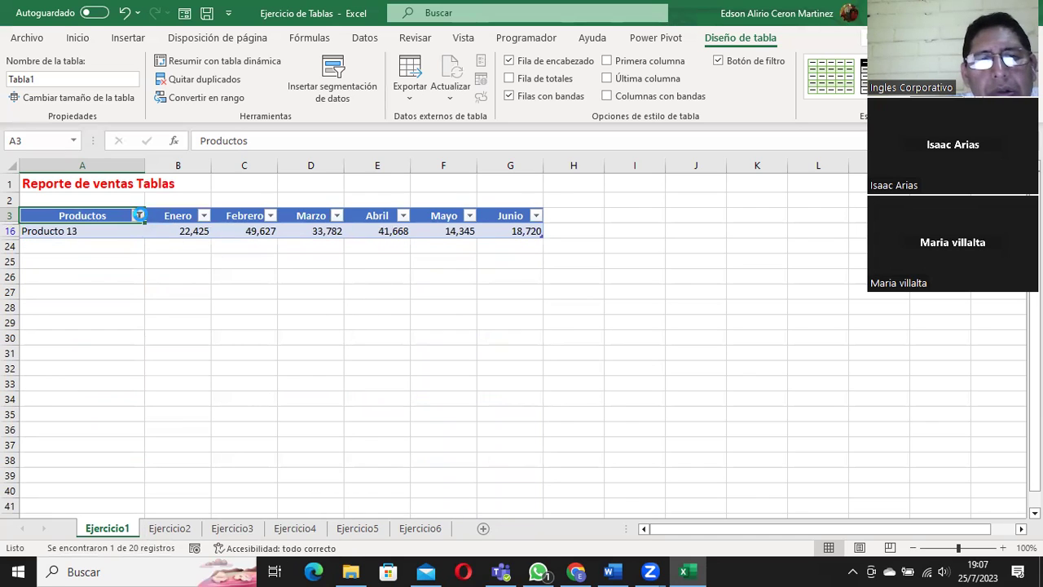
pyautogui.click(138, 215)
pyautogui.click(194, 390)
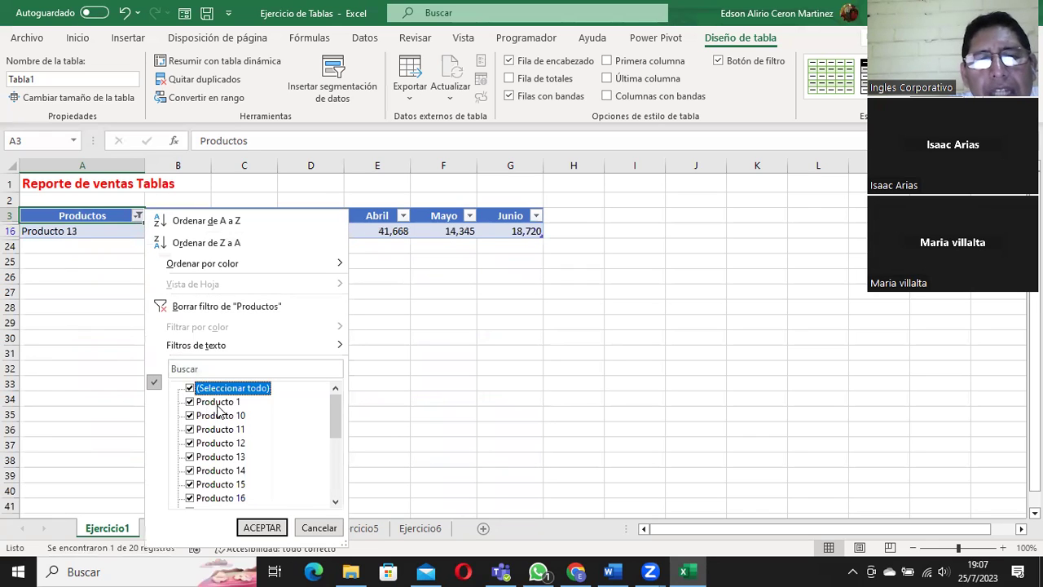
pyautogui.click(262, 527)
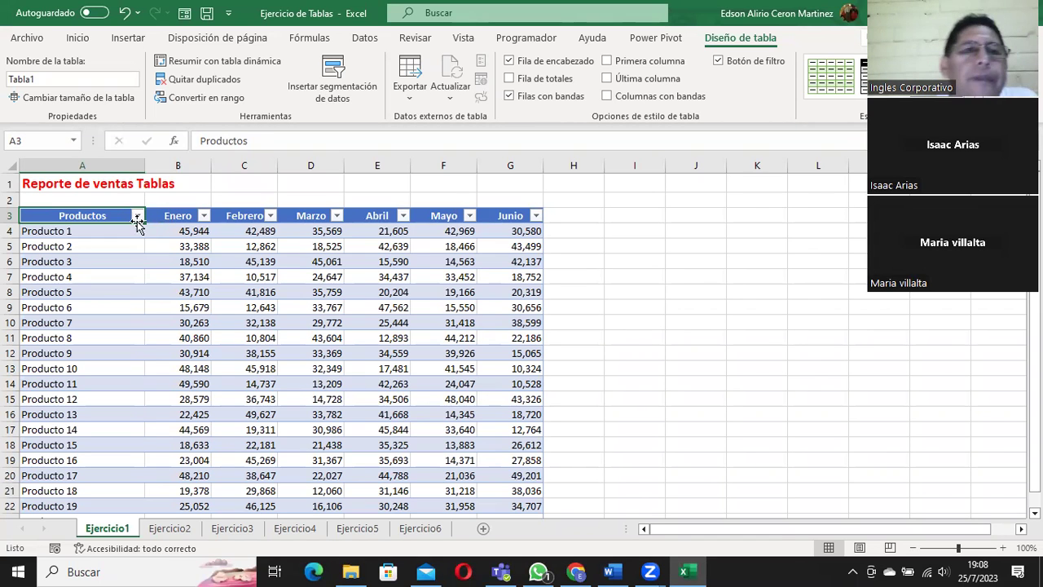
pyautogui.moveTo(92, 216); pyautogui.dragTo(514, 215)
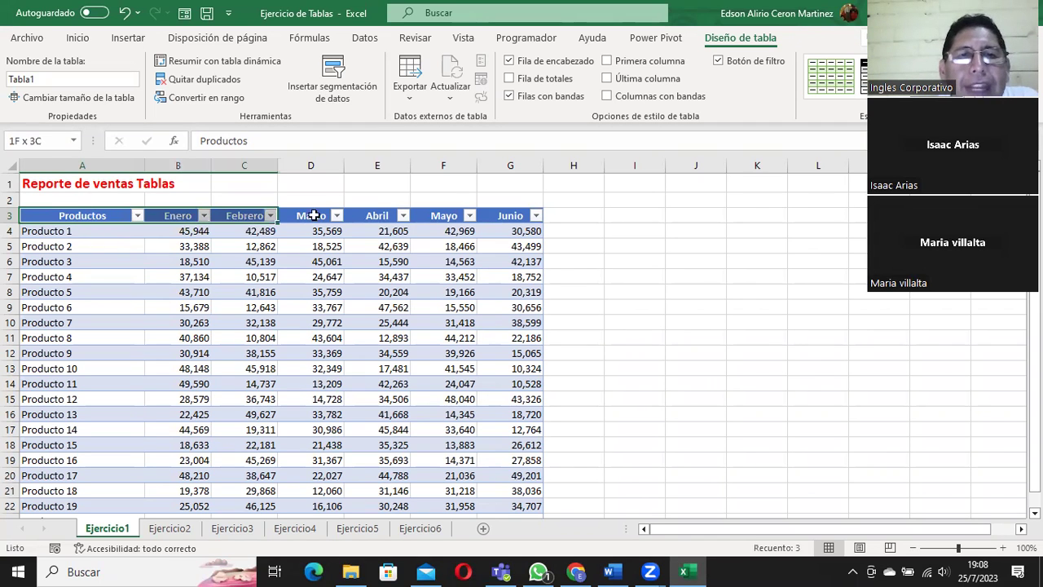
pyautogui.click(84, 215)
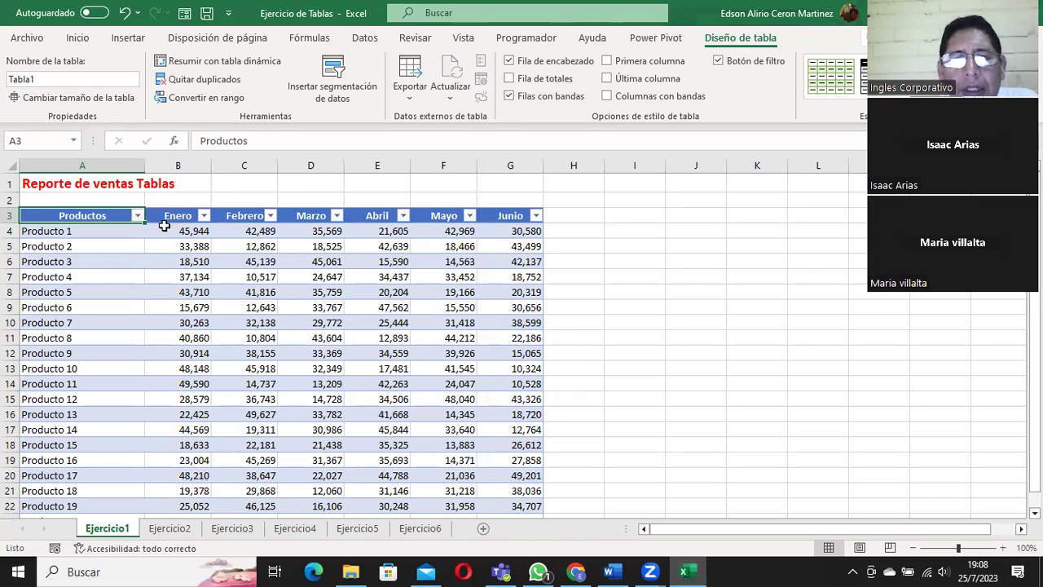
pyautogui.click(138, 215)
pyautogui.click(136, 216)
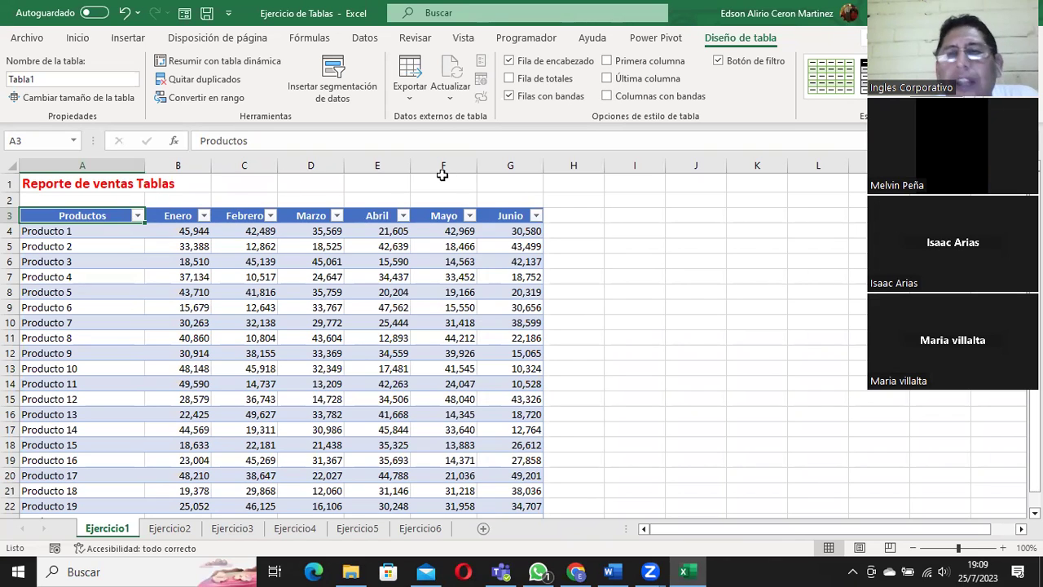
pyautogui.click(718, 62)
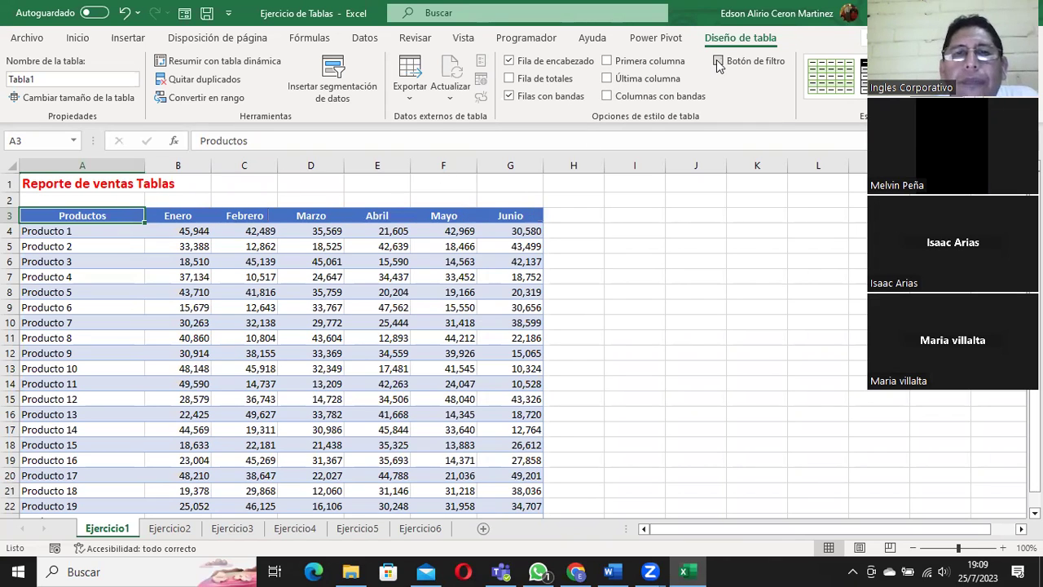
pyautogui.click(718, 62)
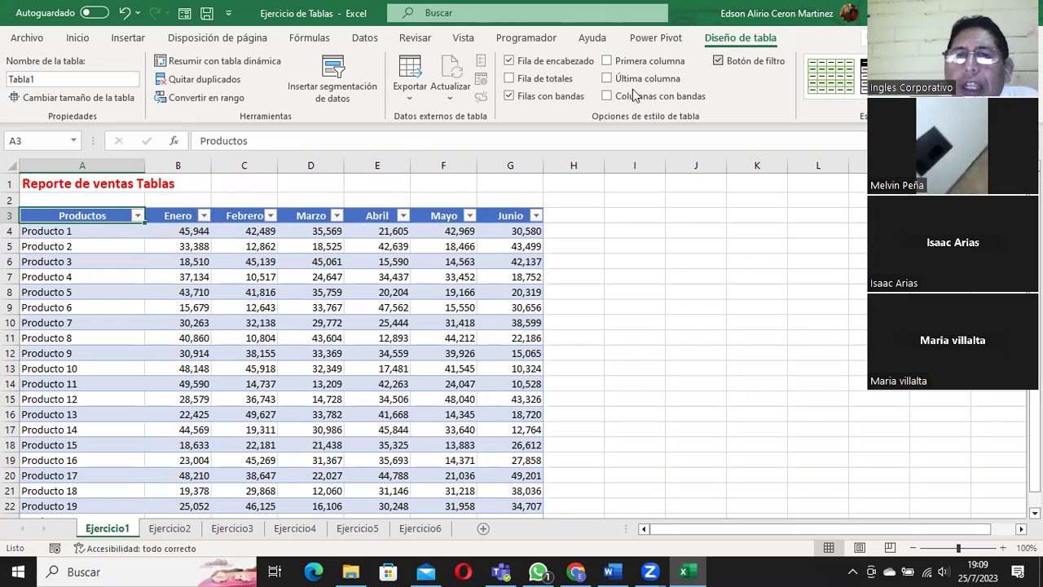
pyautogui.click(717, 61)
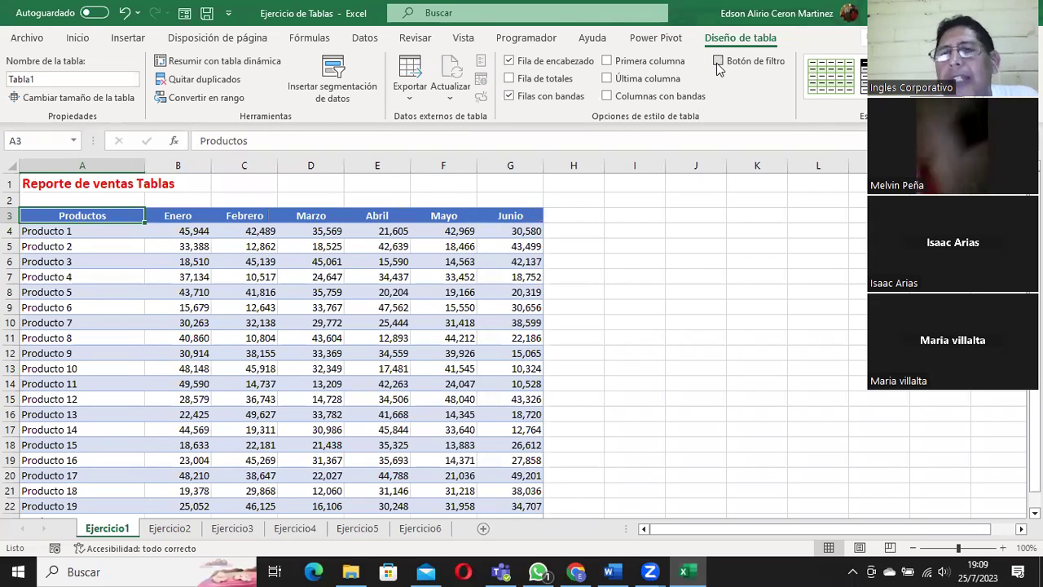
pyautogui.click(718, 62)
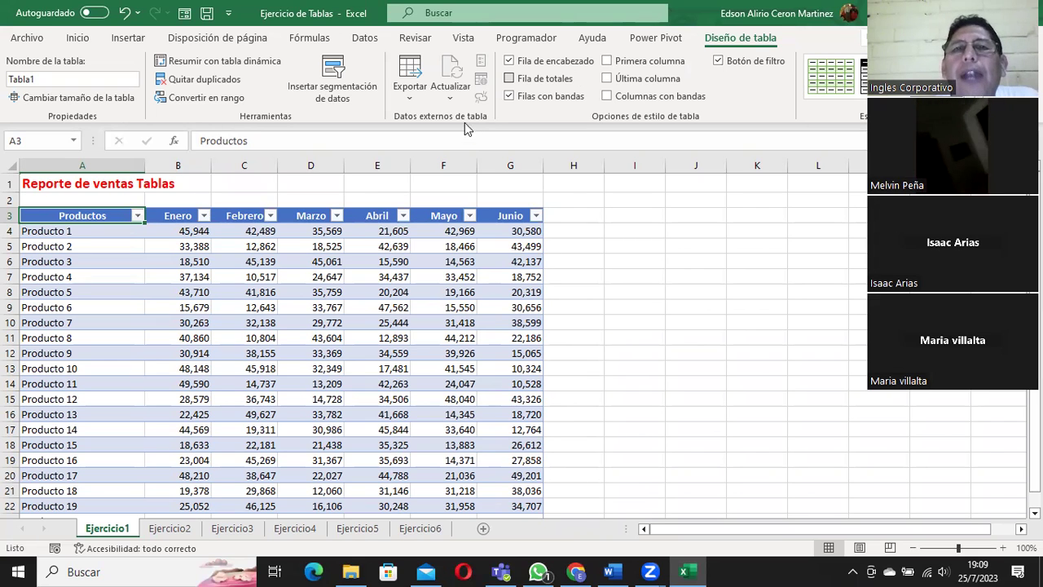
pyautogui.click(509, 61)
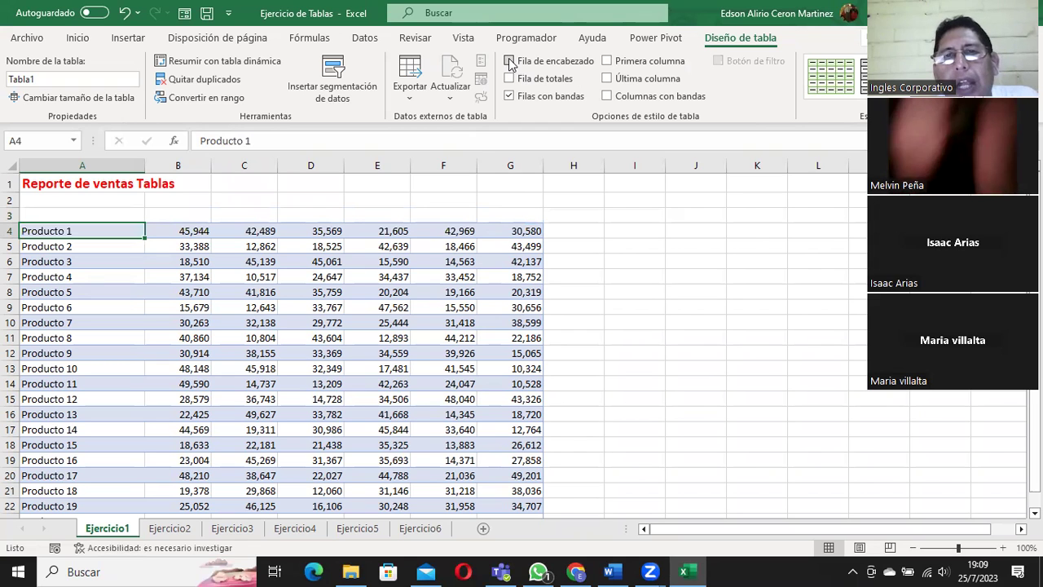
pyautogui.click(509, 61)
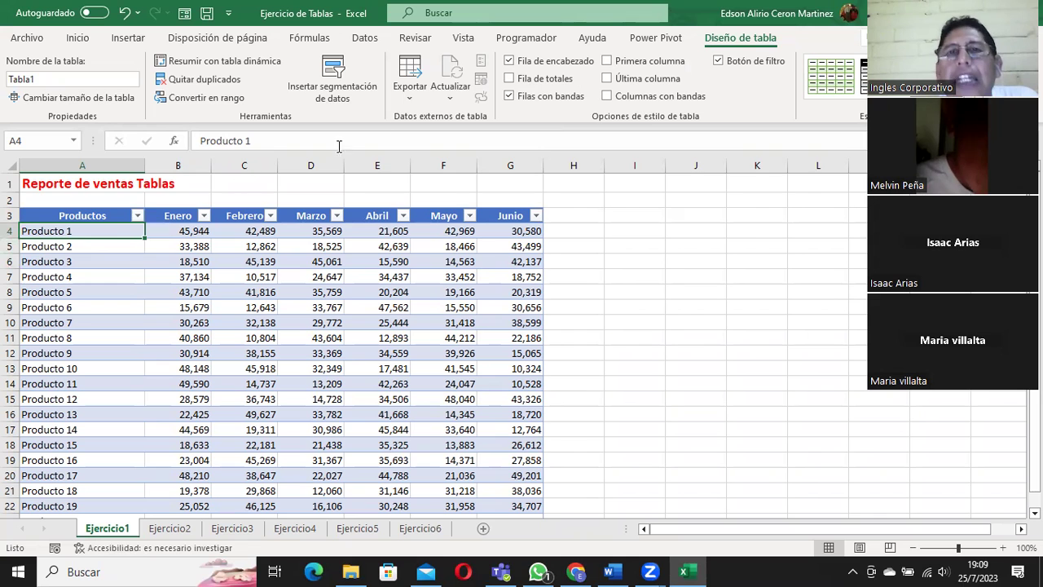
pyautogui.click(509, 78)
pyautogui.scroll(-3, 574, 387)
pyautogui.scroll(-1, 574, 387)
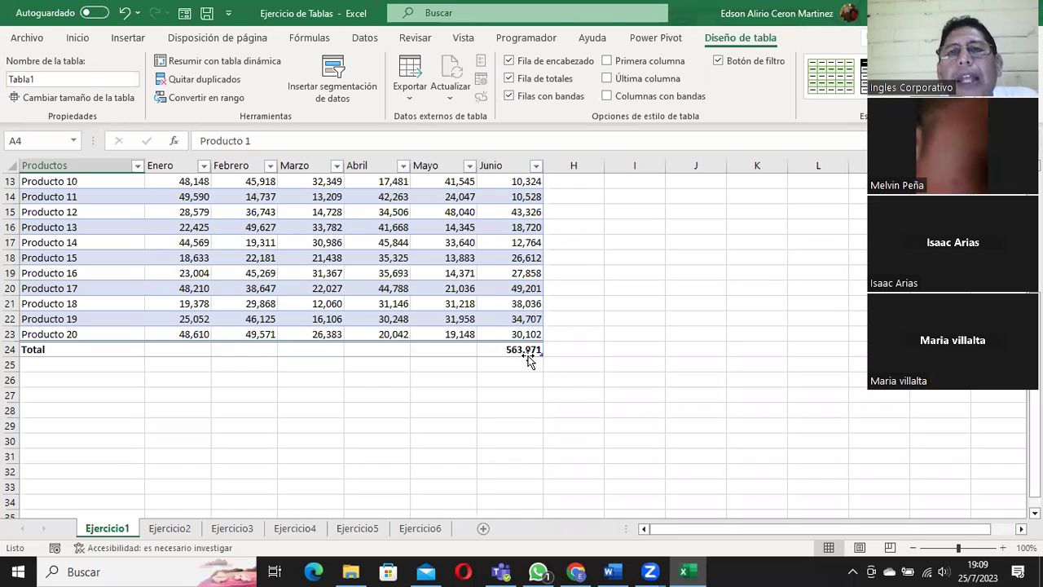
pyautogui.scroll(3, 591, 313)
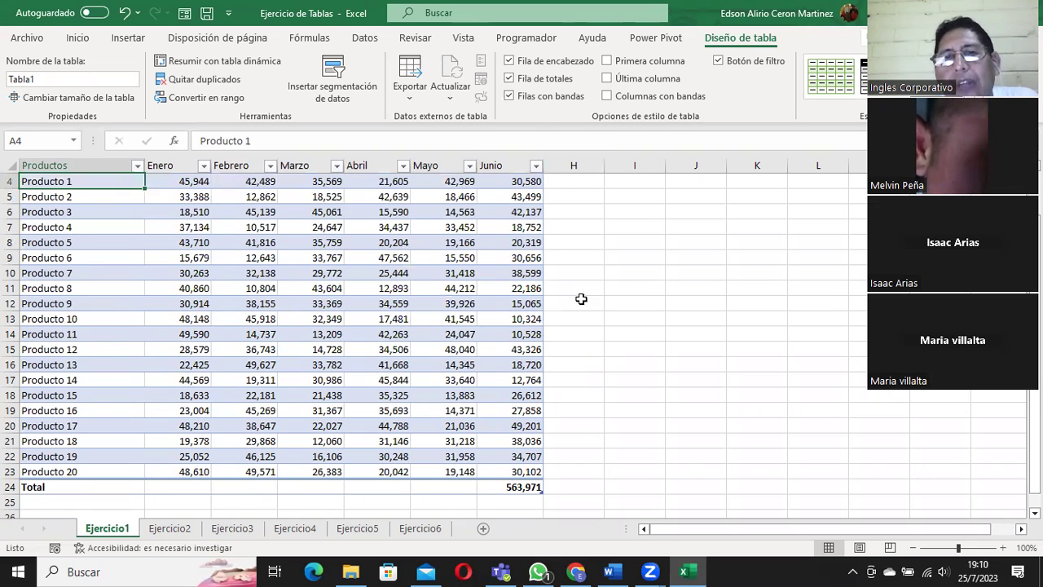
pyautogui.click(509, 78)
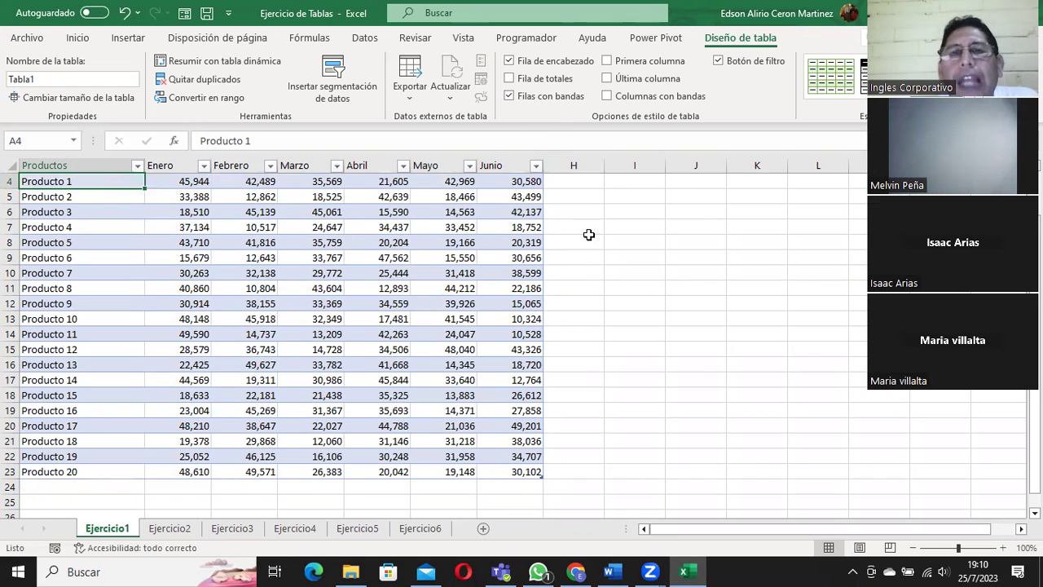
pyautogui.scroll(1, 589, 233)
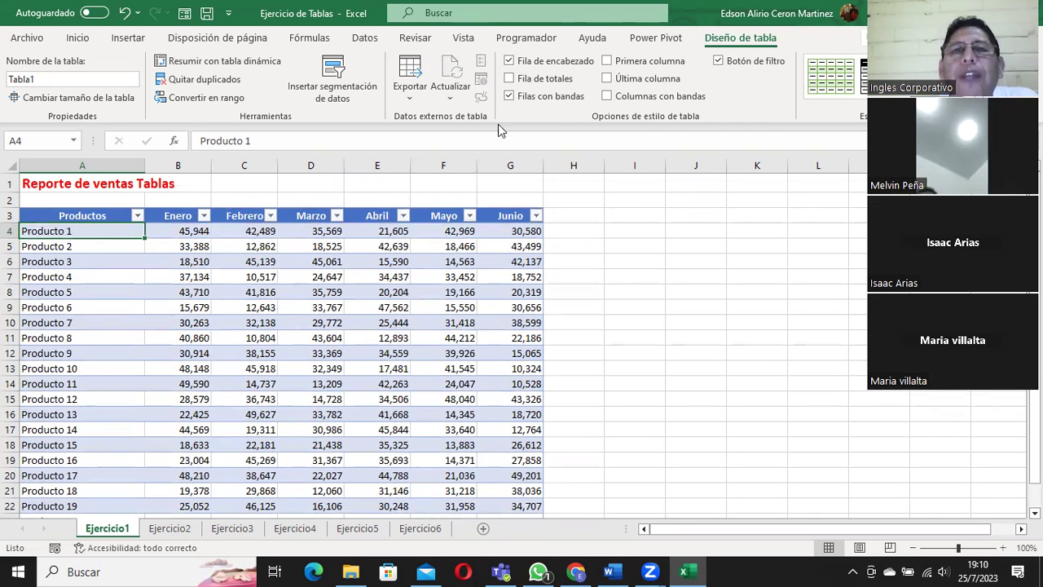
# Toggle row and column banding, leaving both Filas con bandas and Columnas con bandas unchecked.
pyautogui.click(509, 96)
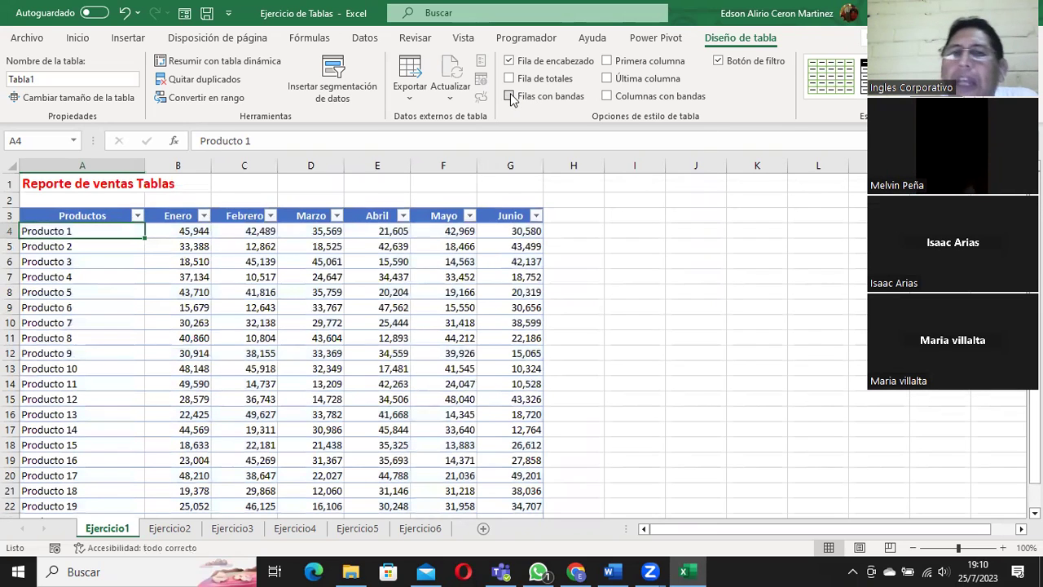
pyautogui.click(510, 96)
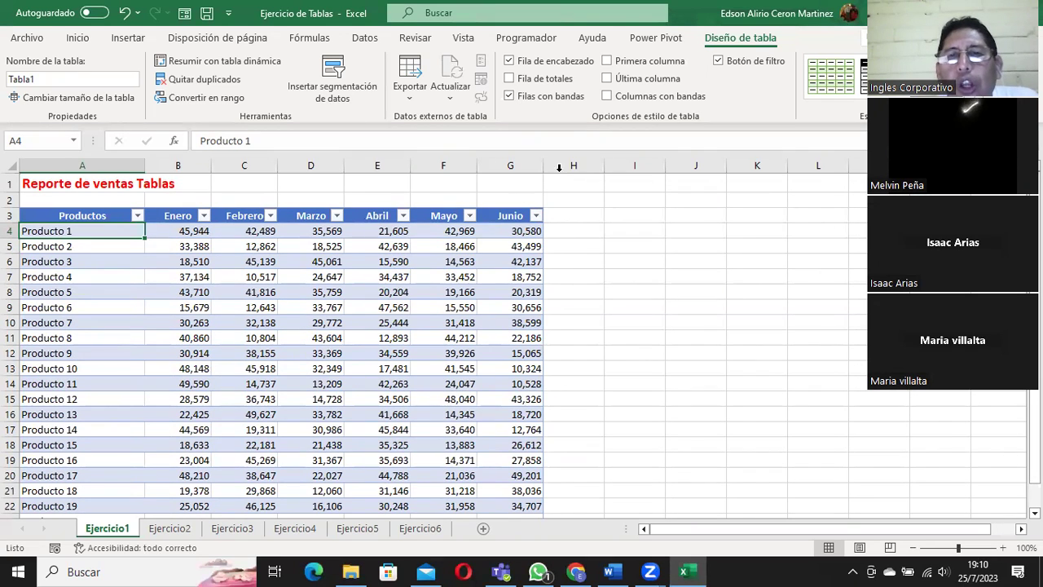
pyautogui.click(606, 96)
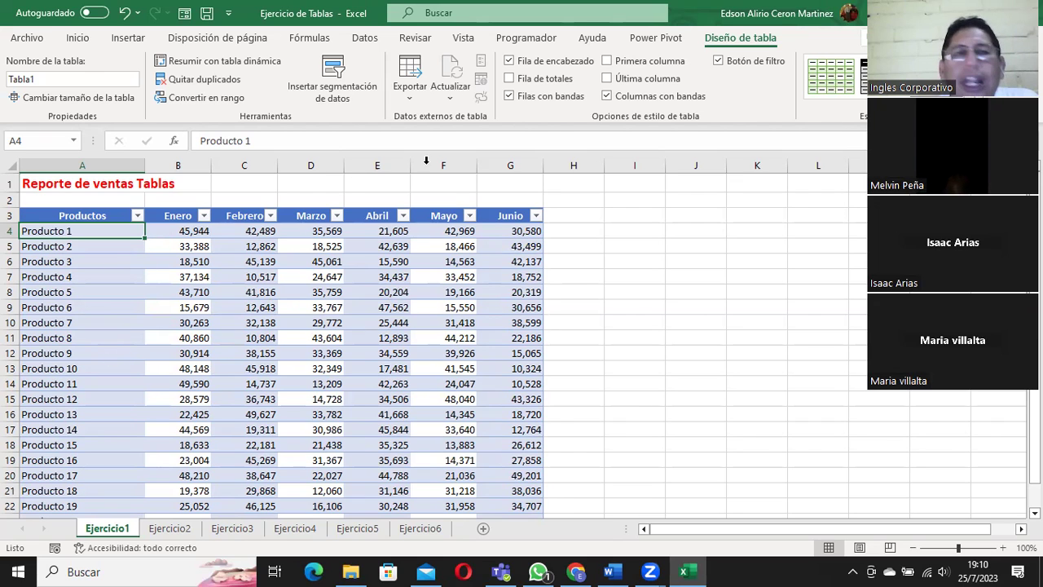
pyautogui.click(608, 99)
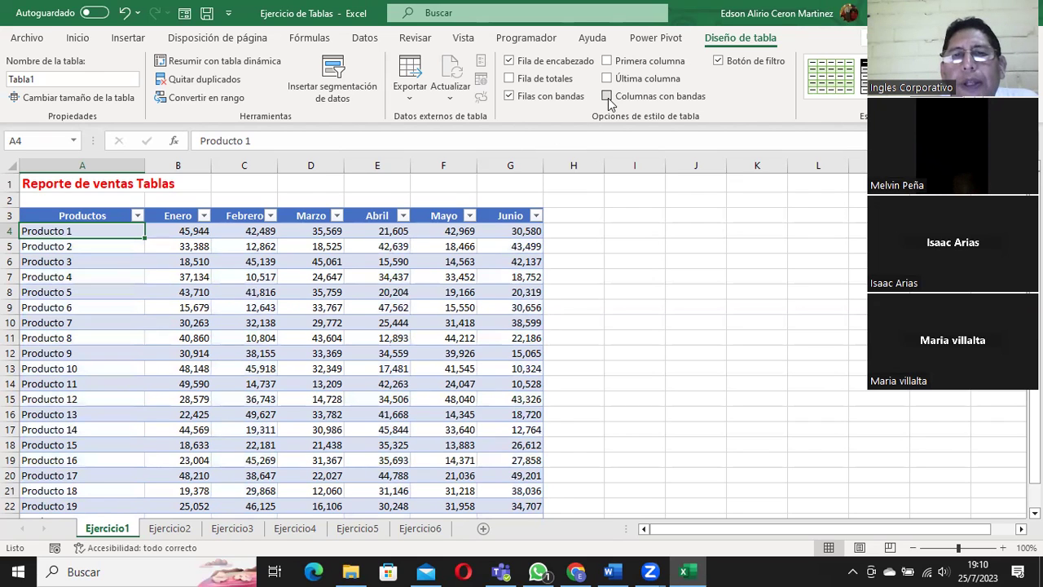
pyautogui.click(607, 97)
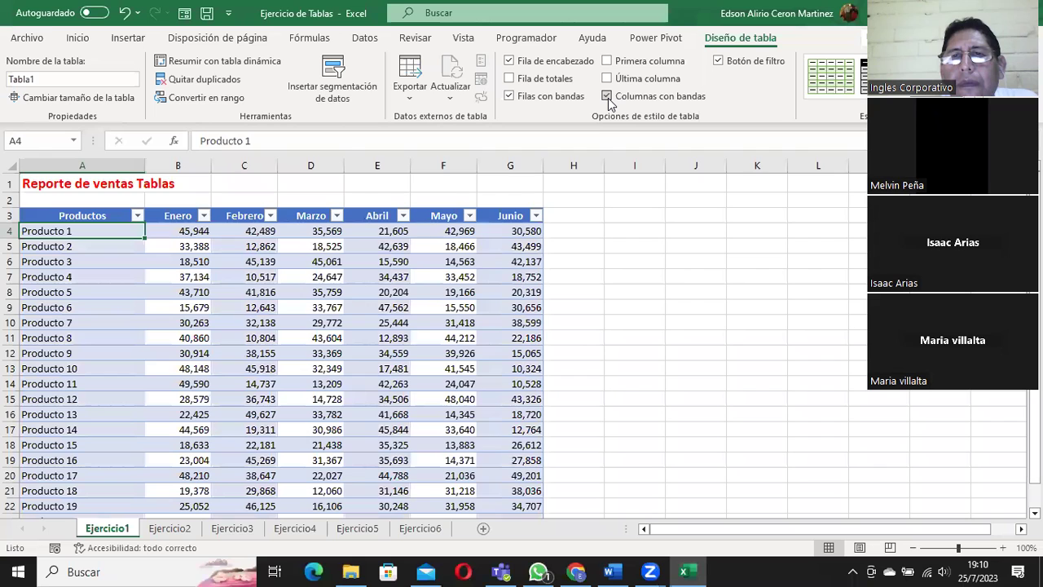
pyautogui.click(607, 97)
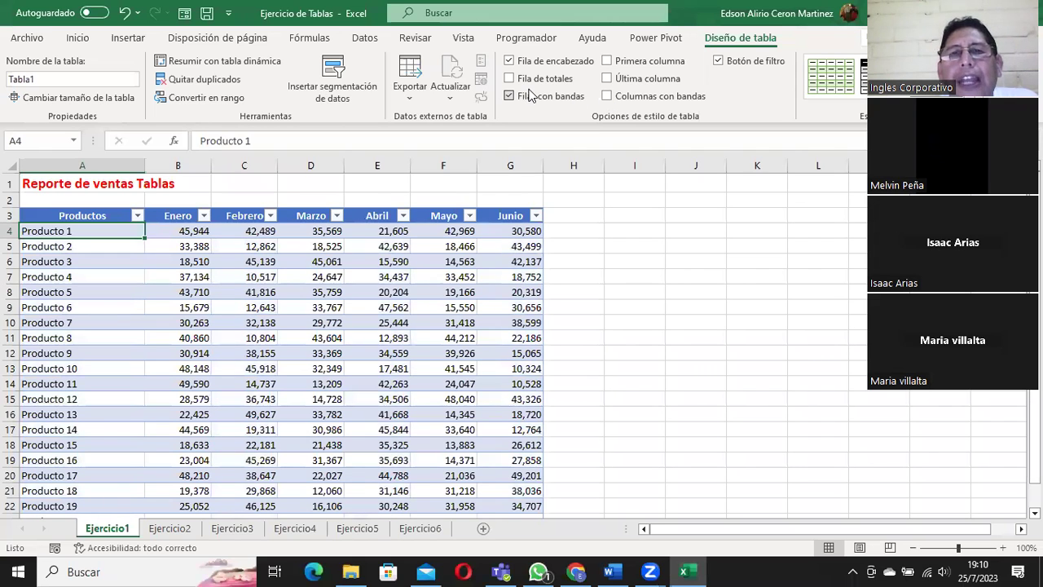
pyautogui.click(529, 95)
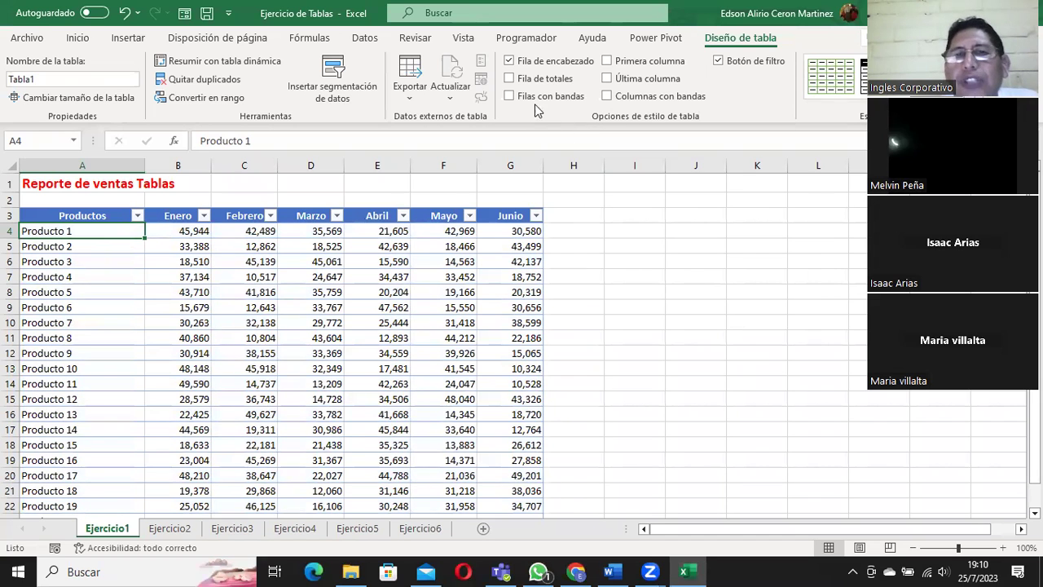
pyautogui.click(508, 79)
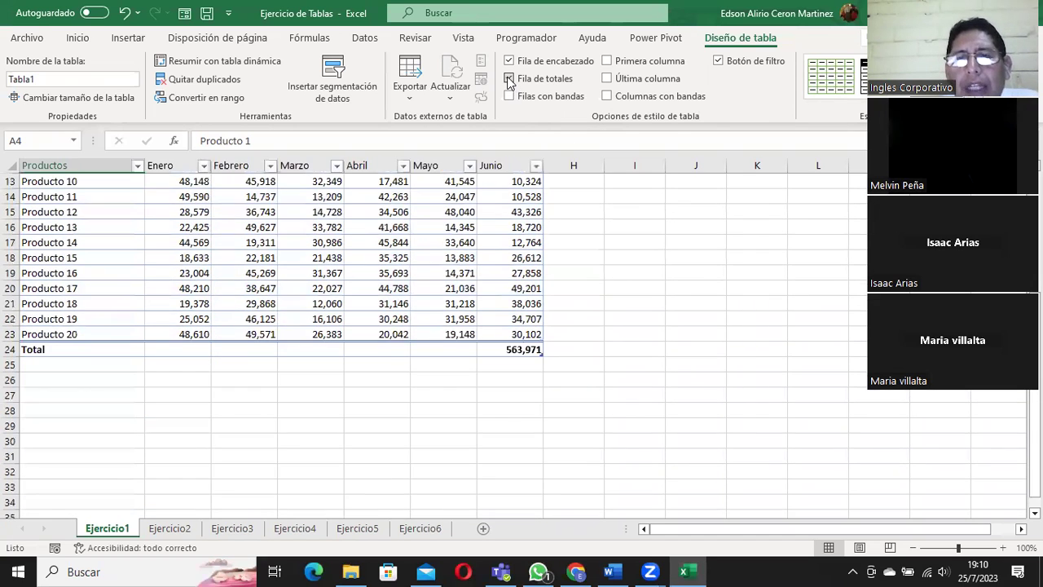
pyautogui.click(508, 79)
pyautogui.click(606, 78)
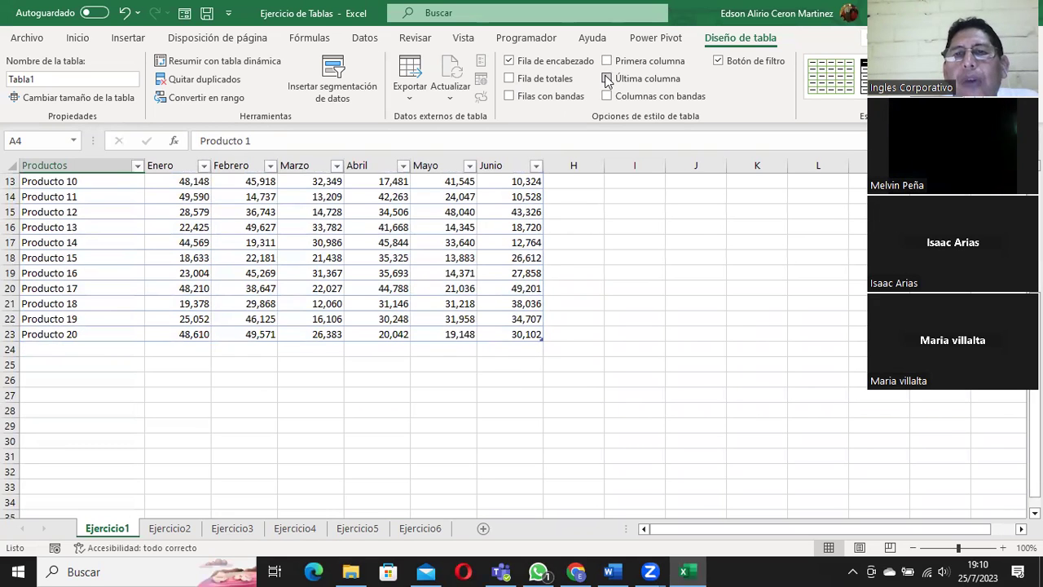
pyautogui.scroll(4, 686, 216)
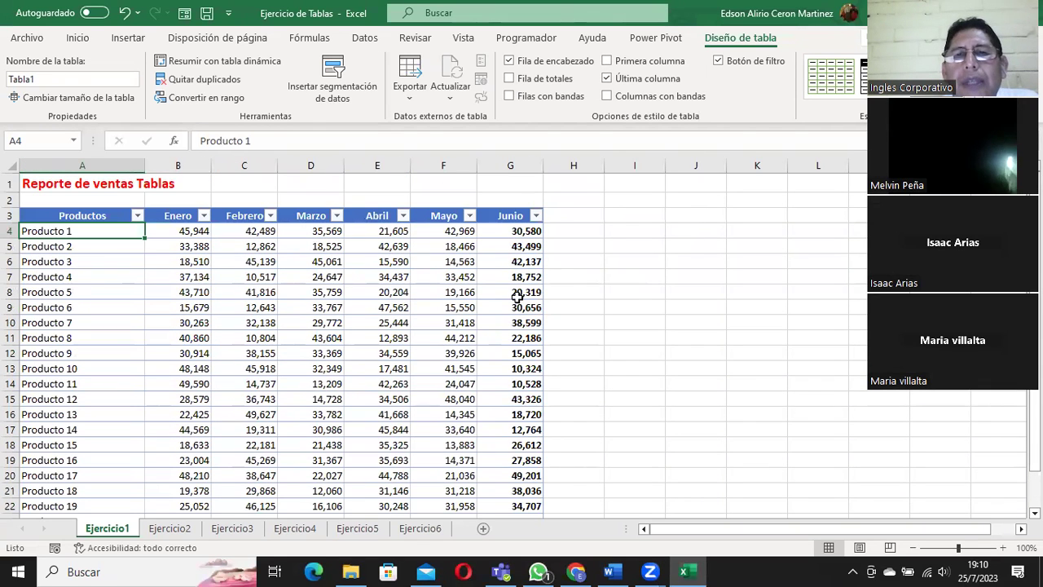
pyautogui.scroll(-2, 613, 417)
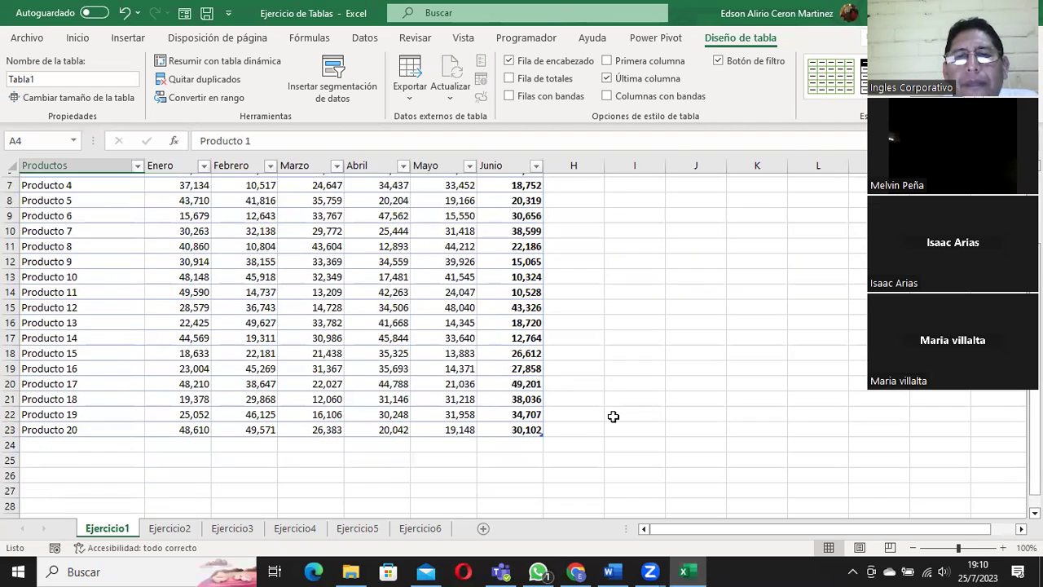
pyautogui.scroll(2, 613, 416)
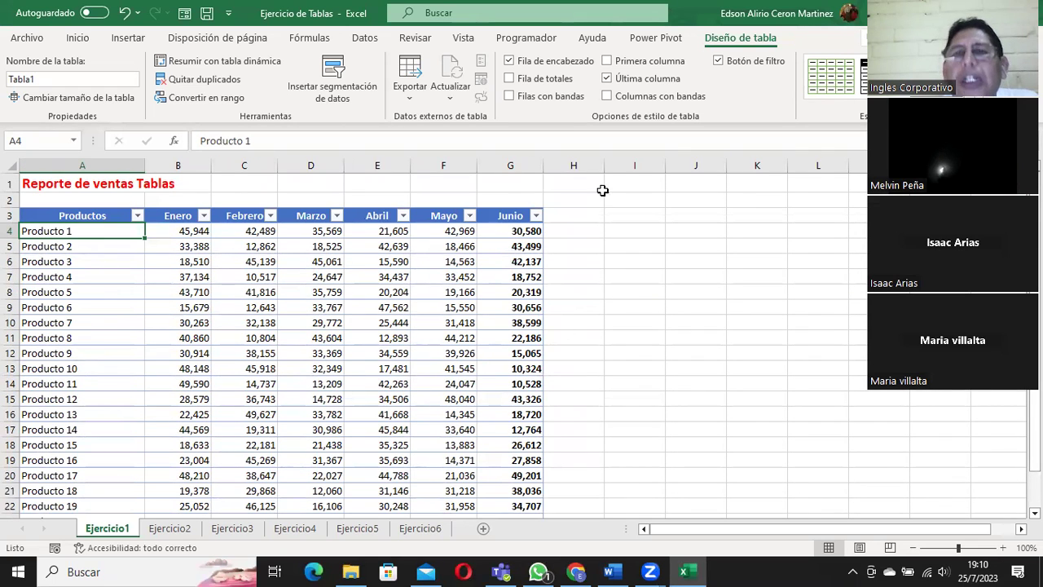
pyautogui.click(606, 78)
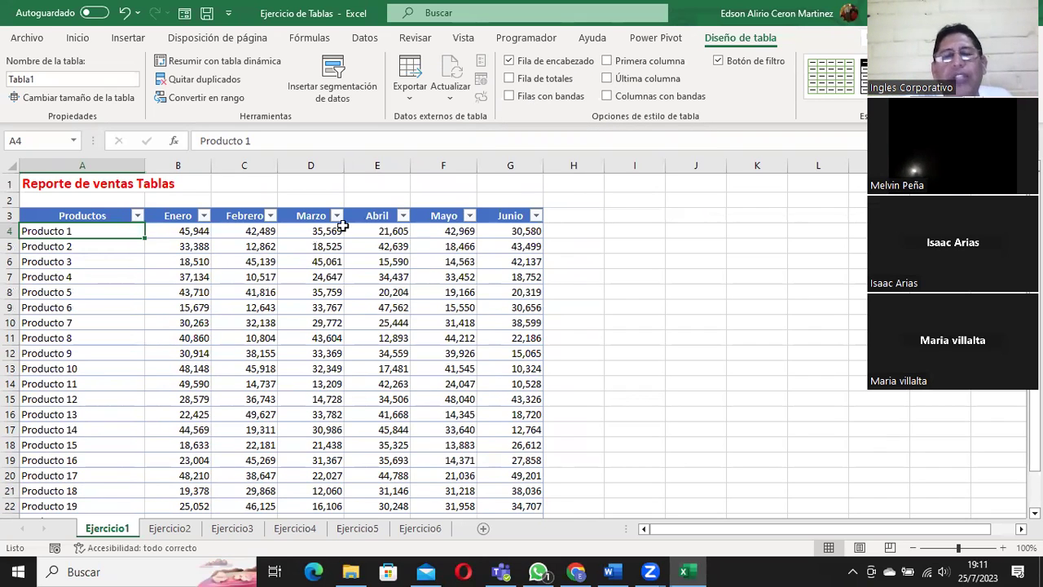
pyautogui.click(137, 216)
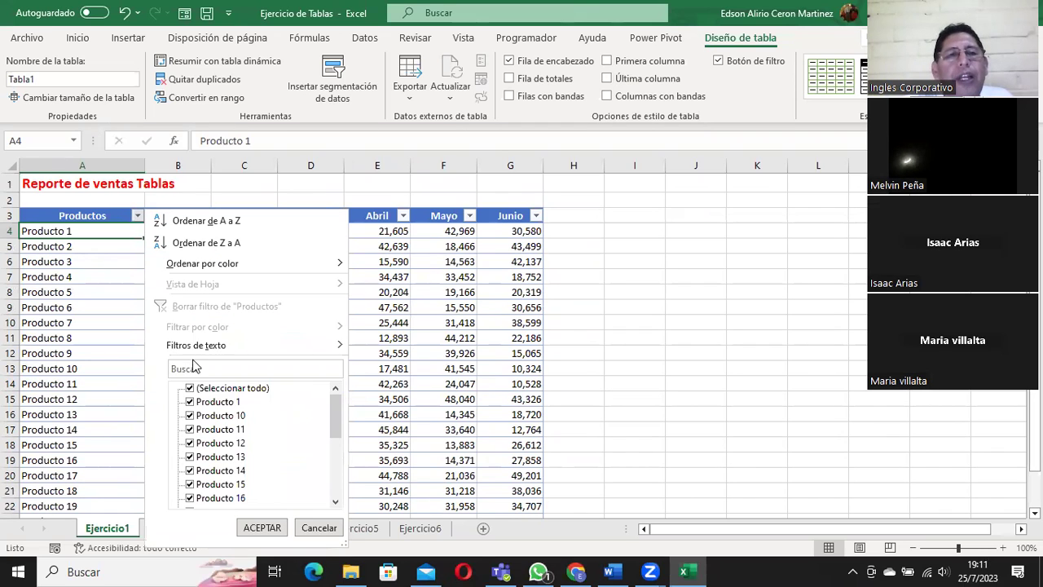
pyautogui.click(192, 389)
pyautogui.click(193, 390)
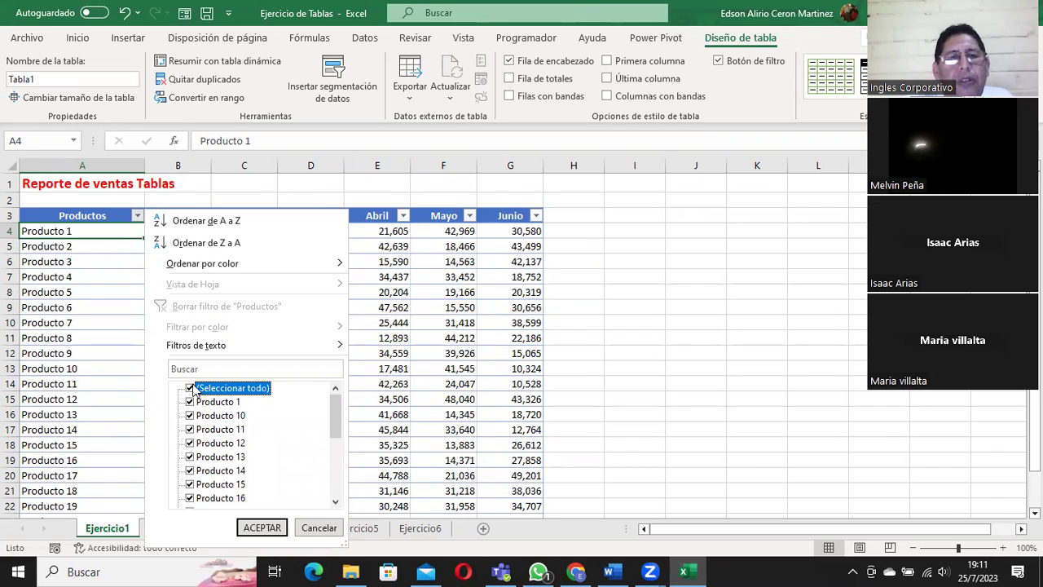
pyautogui.click(262, 528)
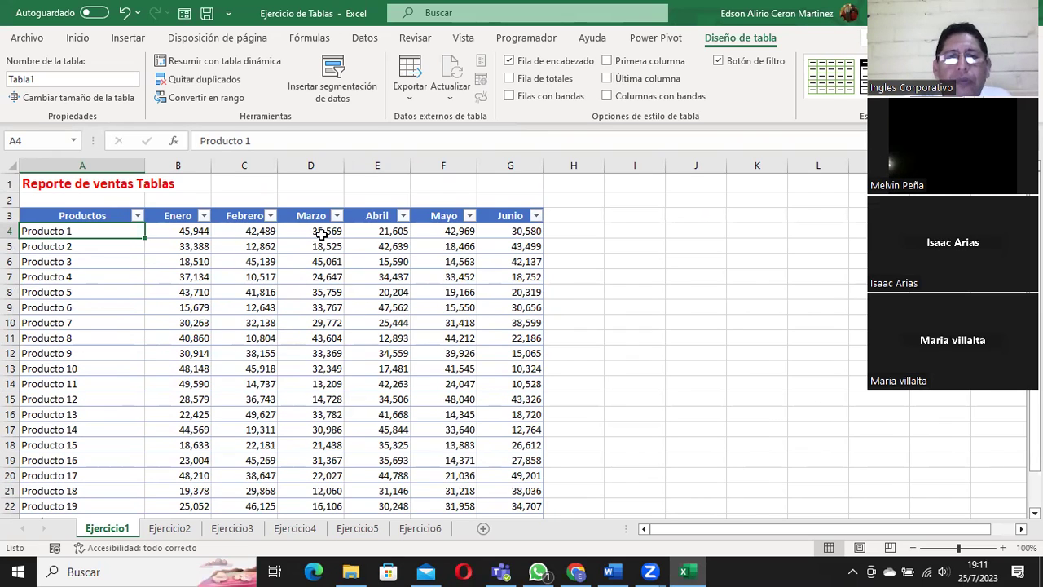
# Add a 'julio' header in H3, extending the table with a new column.
pyautogui.click(583, 214)
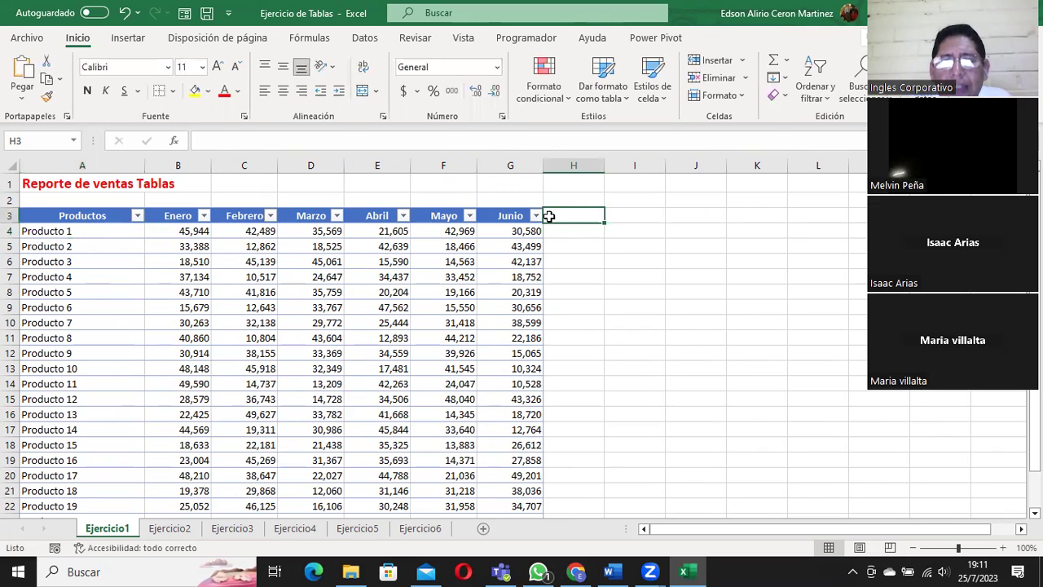
pyautogui.click(508, 218)
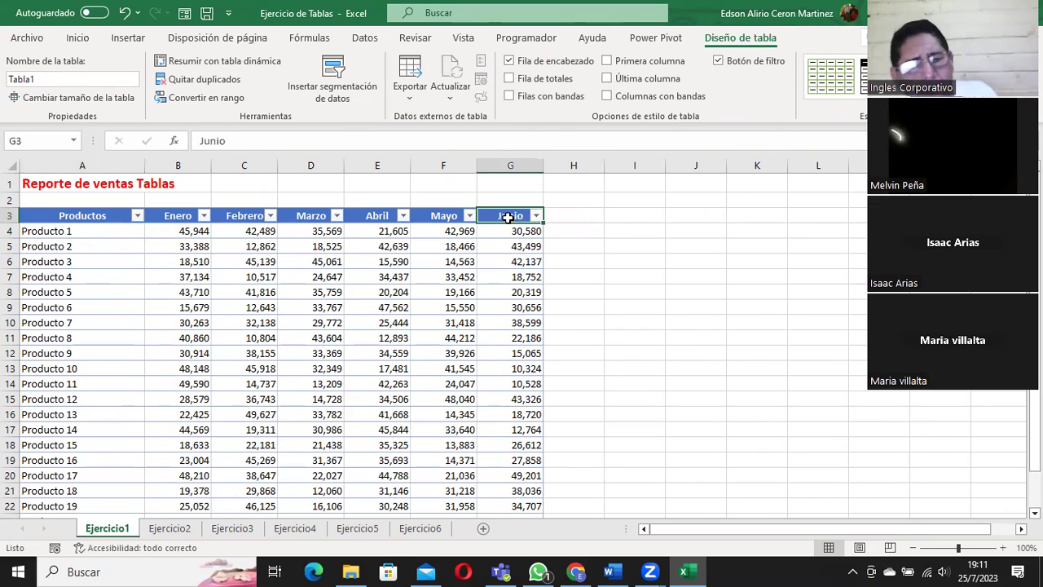
pyautogui.hotkey('ctrl', 'Home')
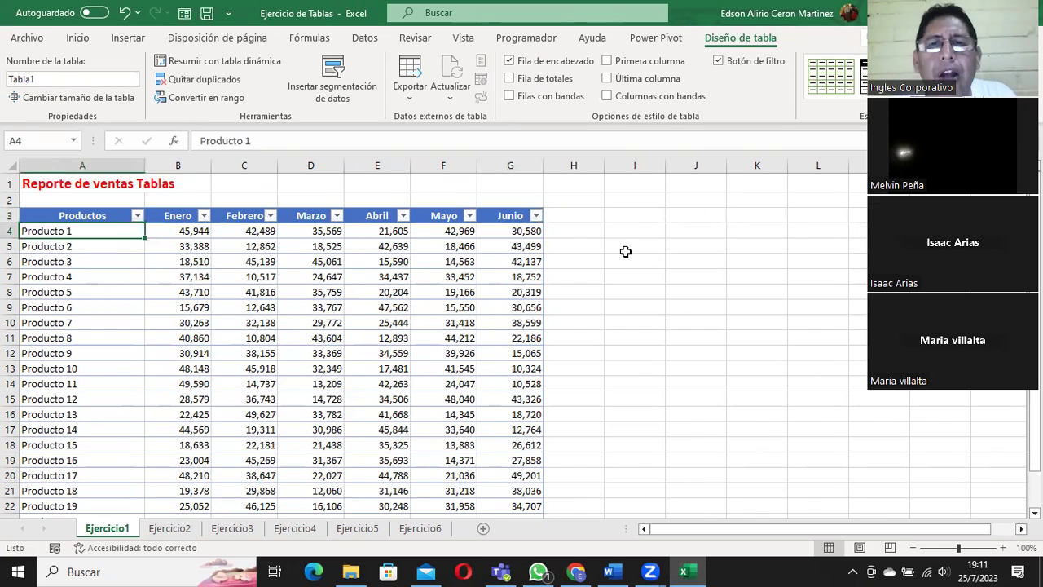
pyautogui.click(580, 216)
pyautogui.write('julio')
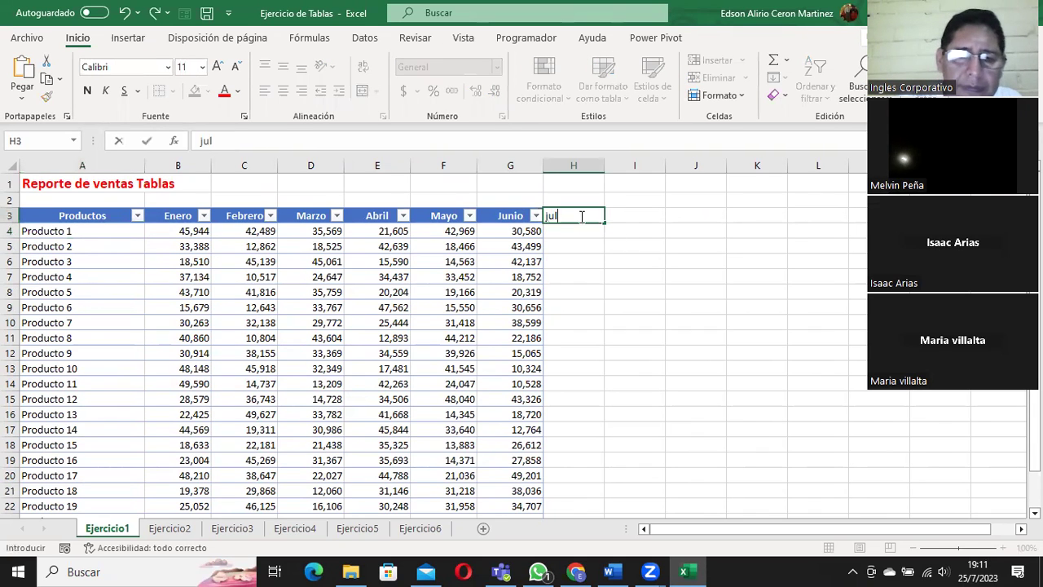
pyautogui.press('Return')
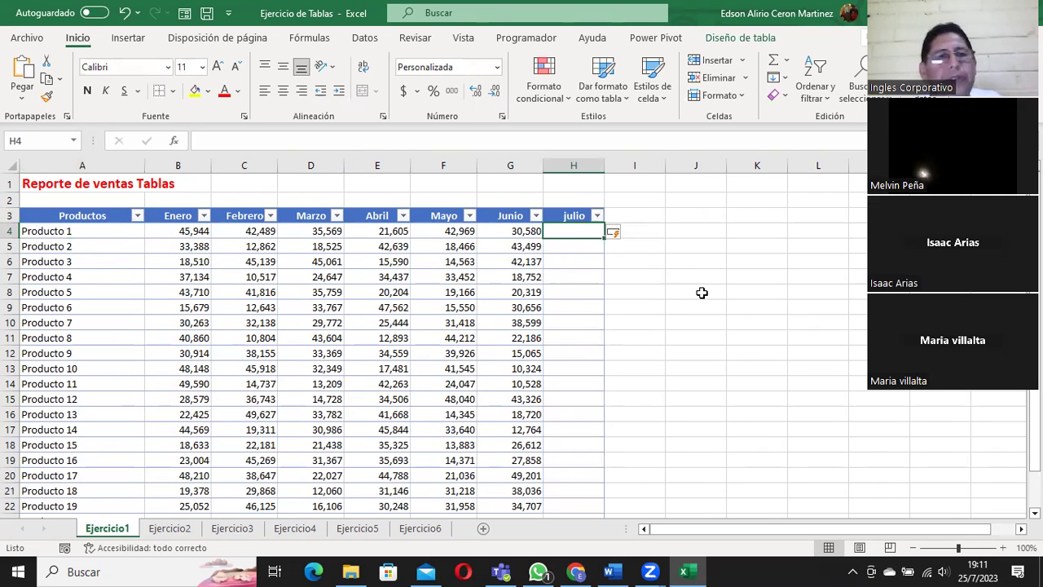
# Type 'Producto 21' in A24 to add a new row to the table.
pyautogui.scroll(-4, 694, 296)
pyautogui.click(46, 338)
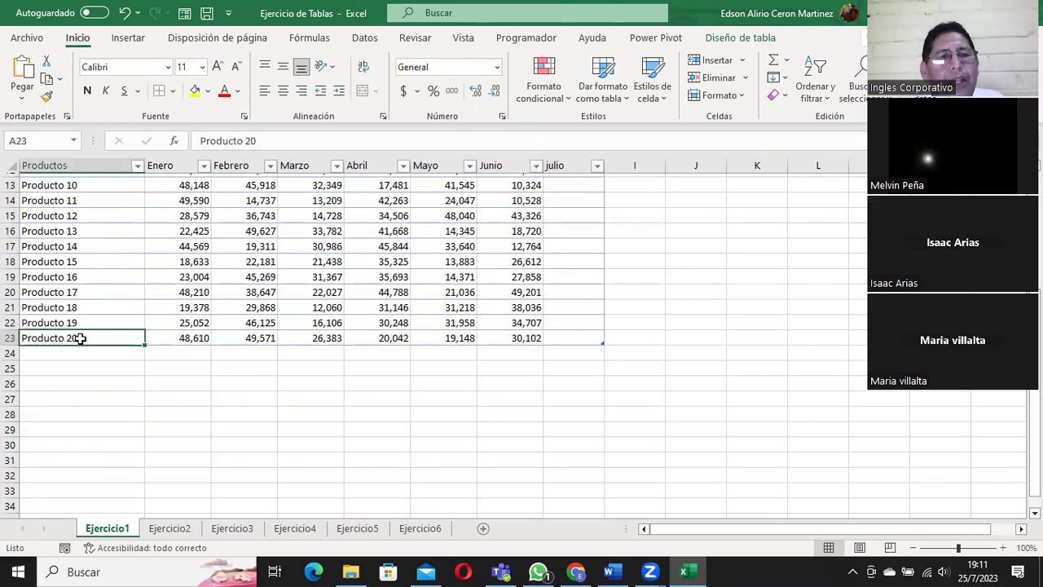
pyautogui.click(567, 338)
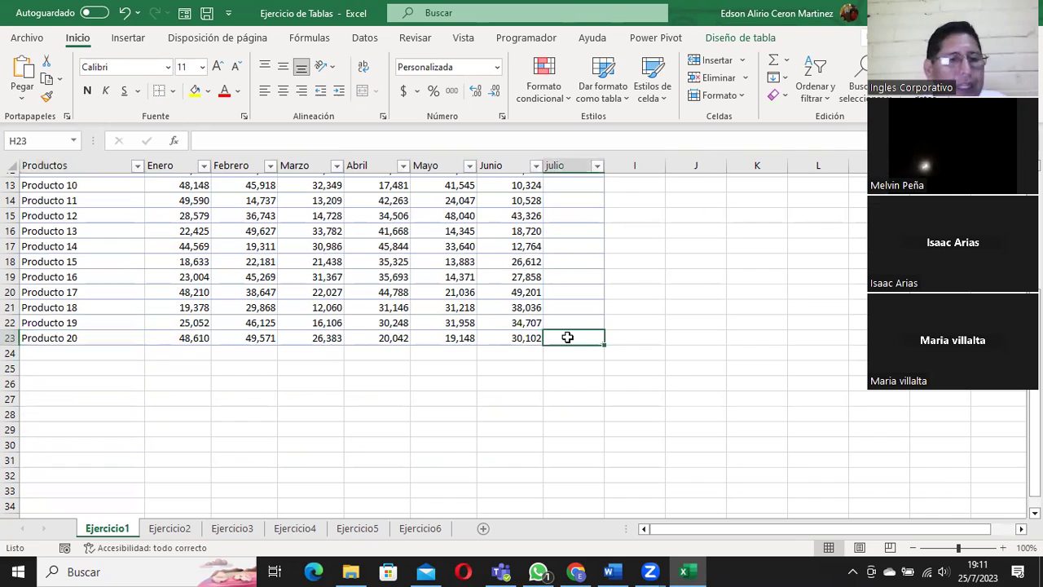
pyautogui.press('Return')
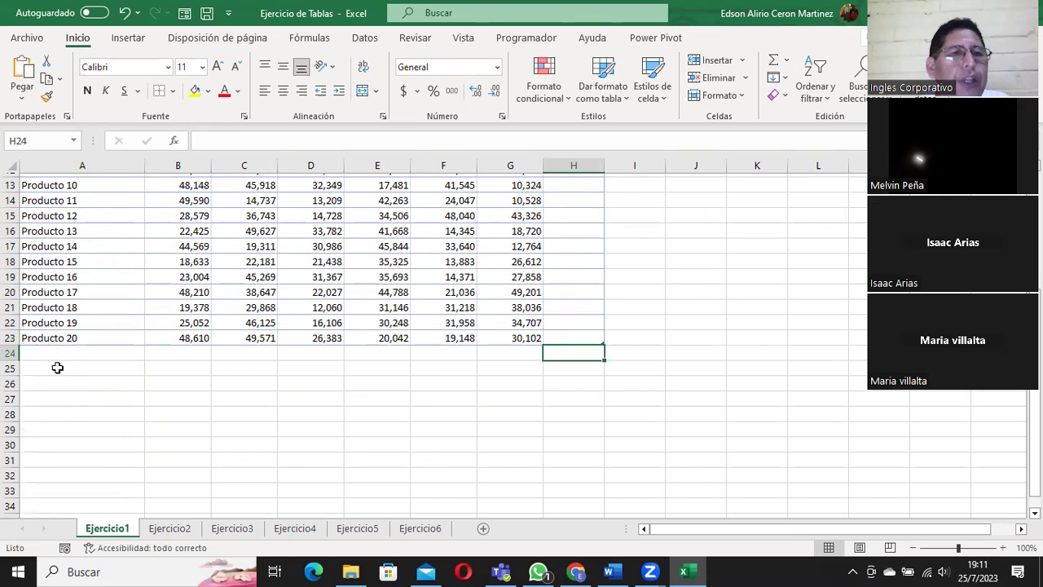
pyautogui.click(52, 352)
pyautogui.write('Producto 21')
pyautogui.press('Tab')
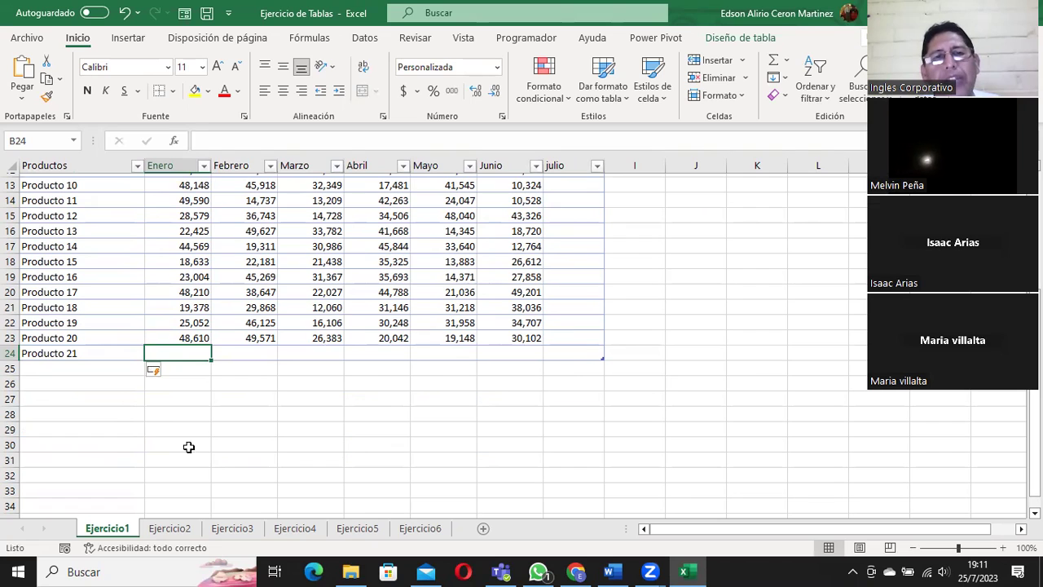
pyautogui.click(138, 167)
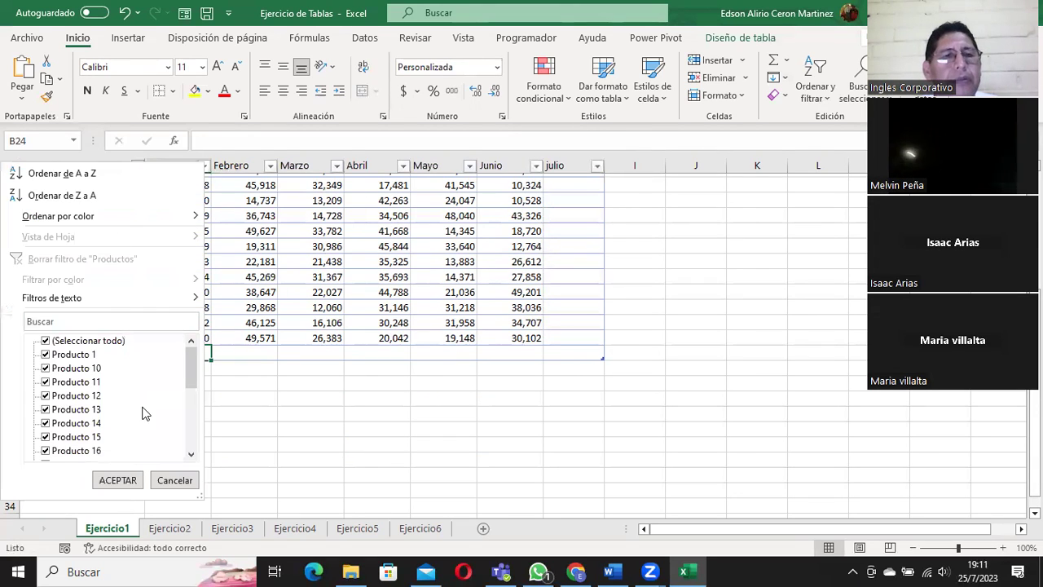
pyautogui.moveTo(186, 376); pyautogui.dragTo(189, 431)
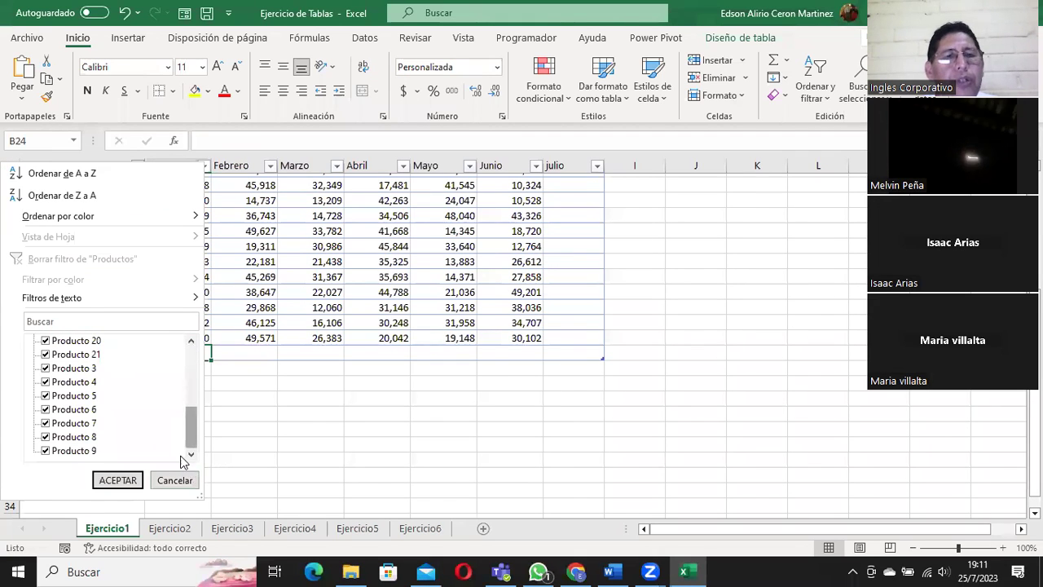
pyautogui.click(174, 479)
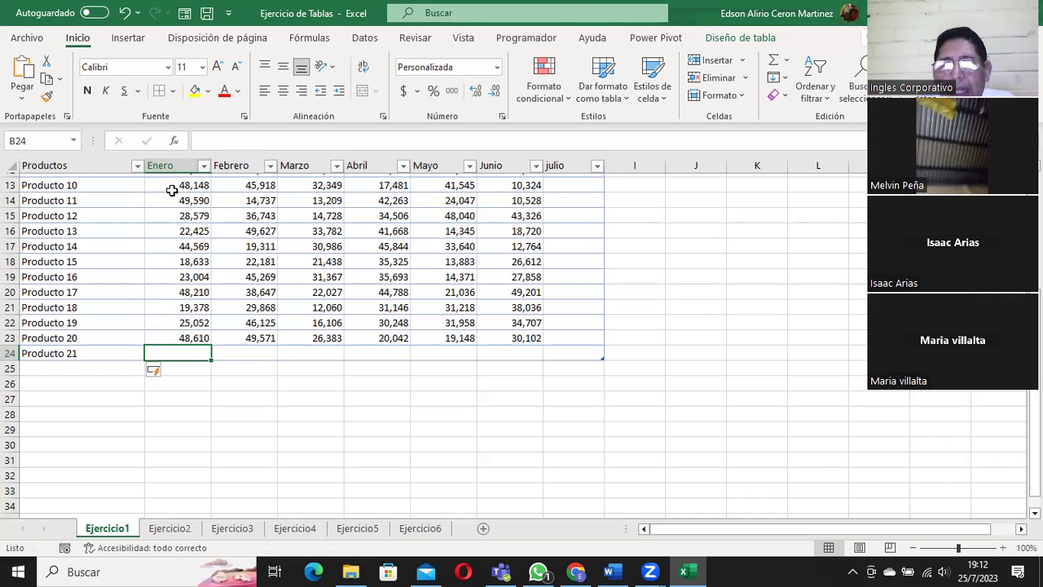
pyautogui.scroll(4, 172, 189)
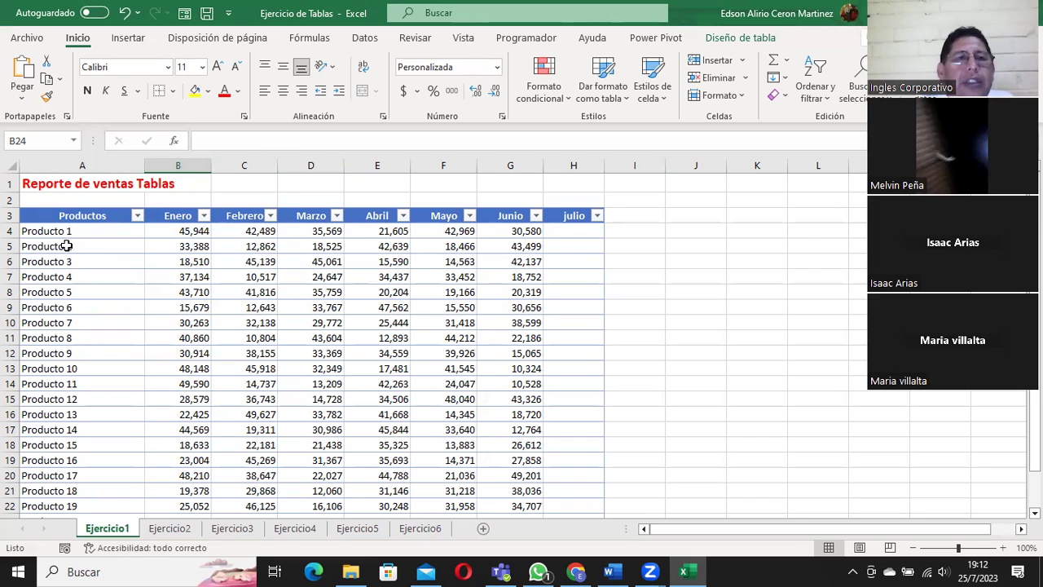
pyautogui.scroll(-2, 73, 242)
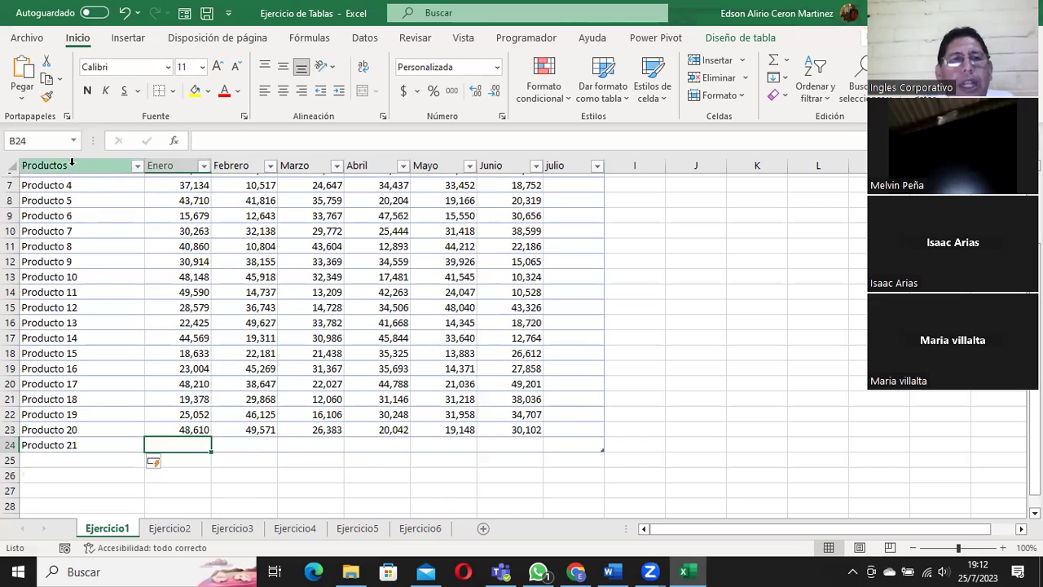
pyautogui.scroll(2, 101, 293)
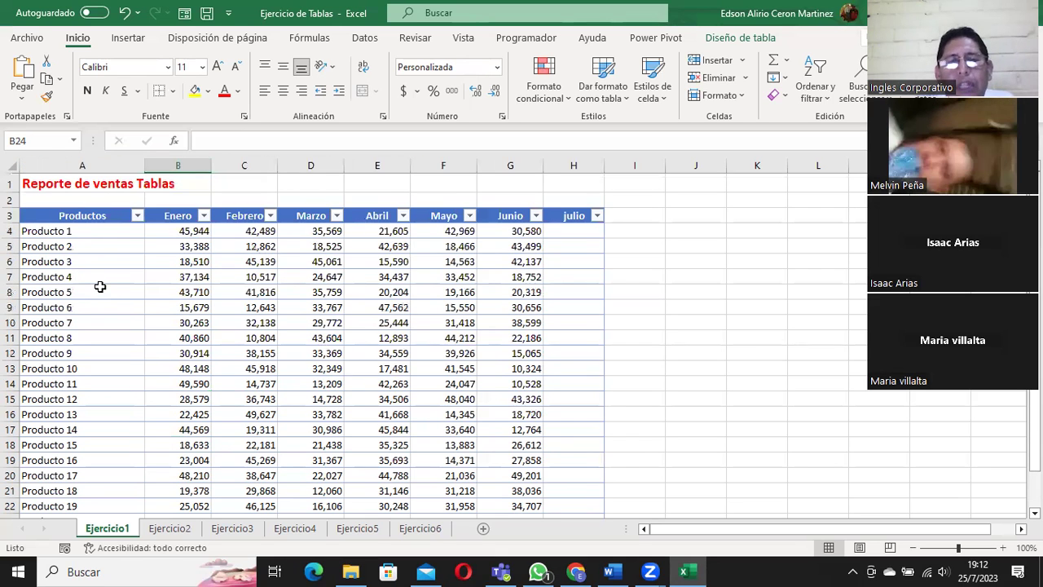
pyautogui.scroll(-2, 99, 287)
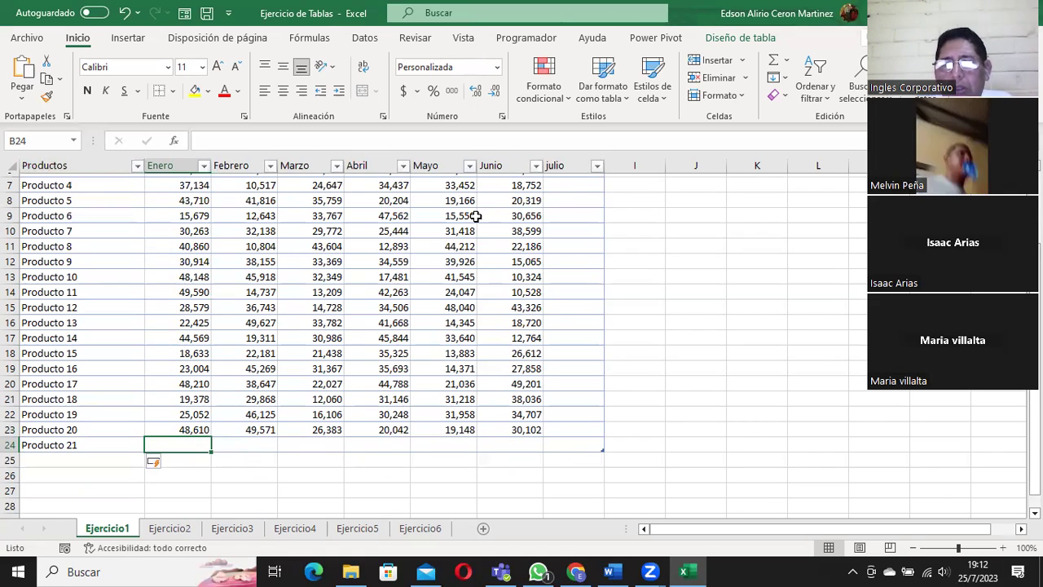
pyautogui.scroll(2, 476, 216)
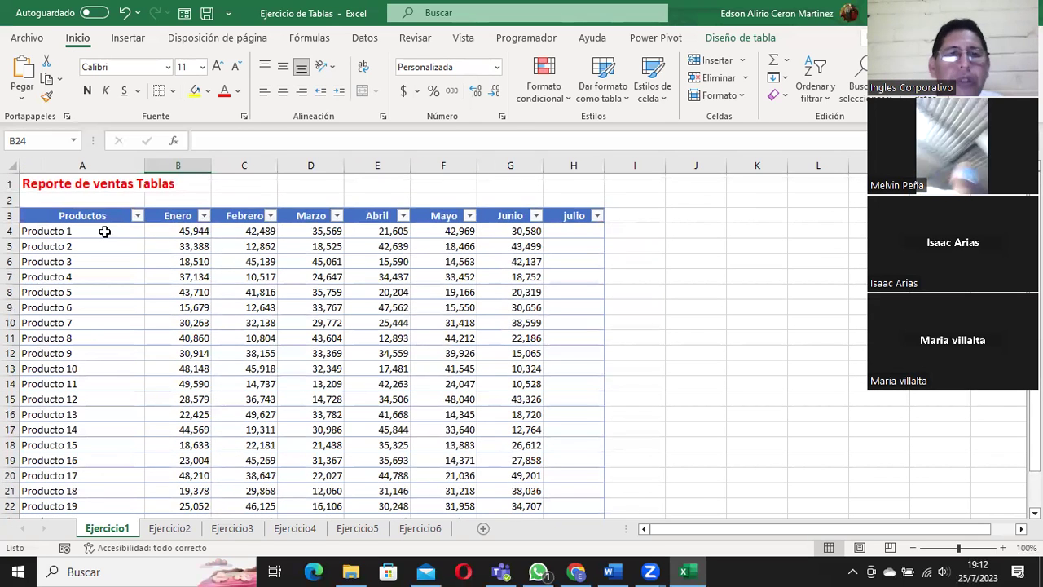
# Enter 41000 as Producto 1's julio value in H4, then select C4.
pyautogui.click(568, 232)
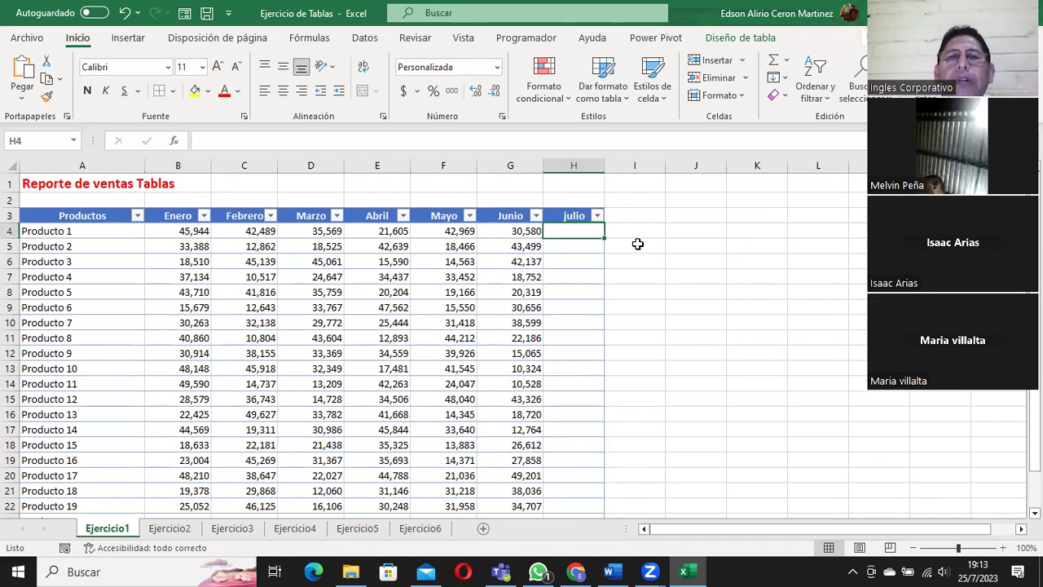
pyautogui.write('41000')
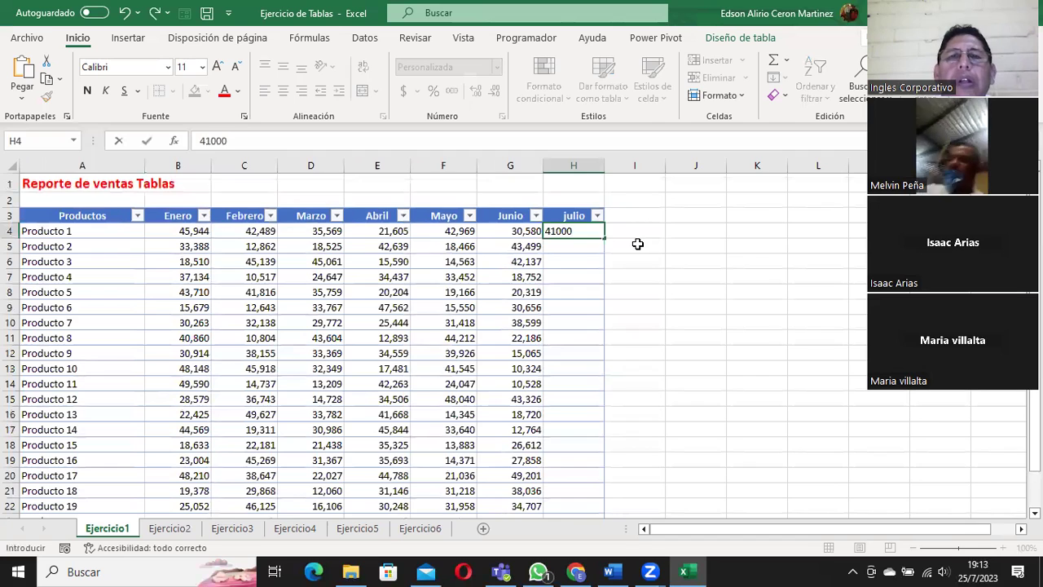
pyautogui.press('Return')
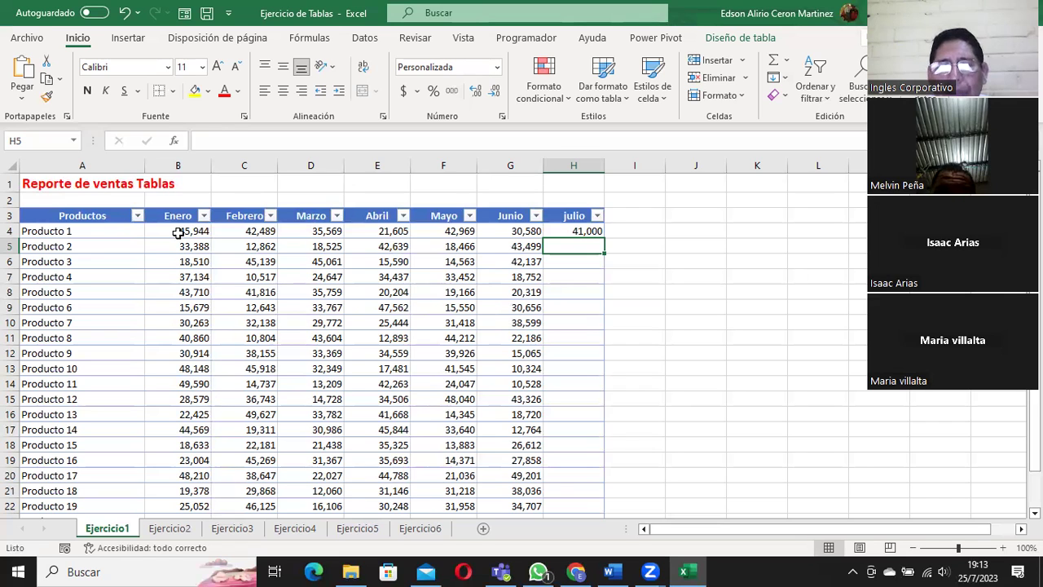
pyautogui.click(215, 231)
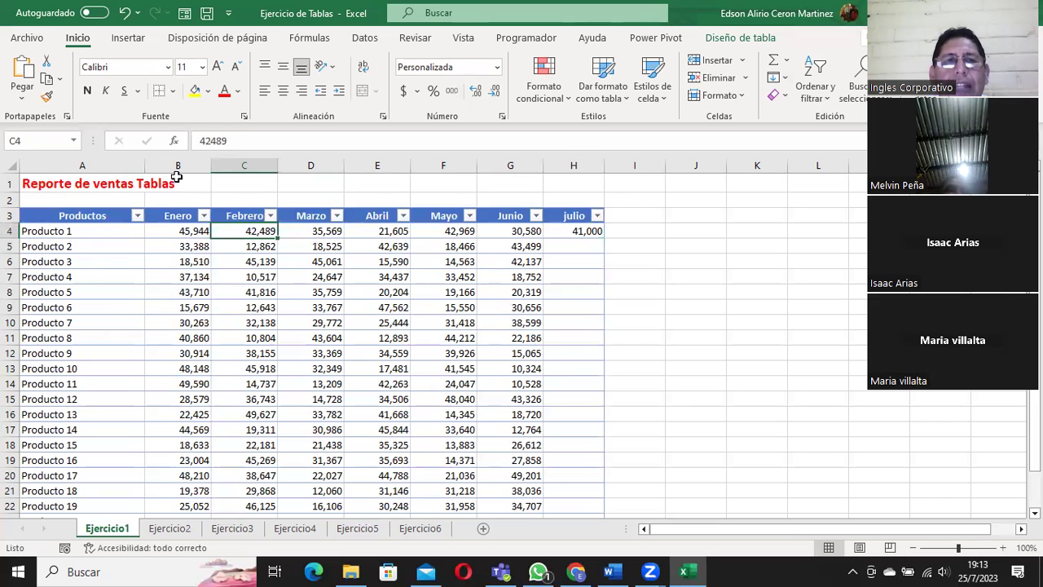
pyautogui.click(135, 37)
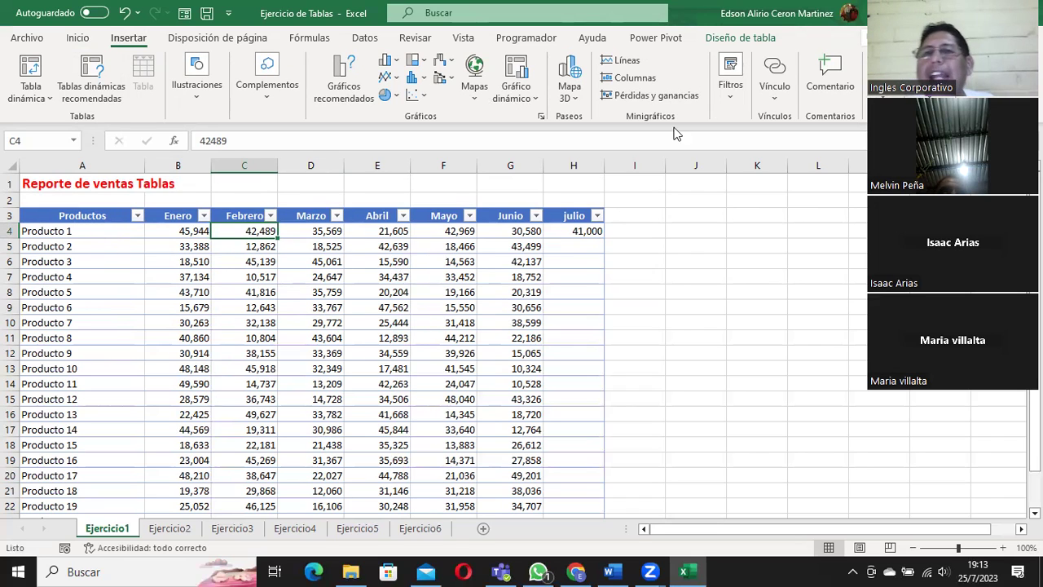
# Turn Filas con bandas back on and reopen the Productos column's sort and filter options.
pyautogui.click(758, 37)
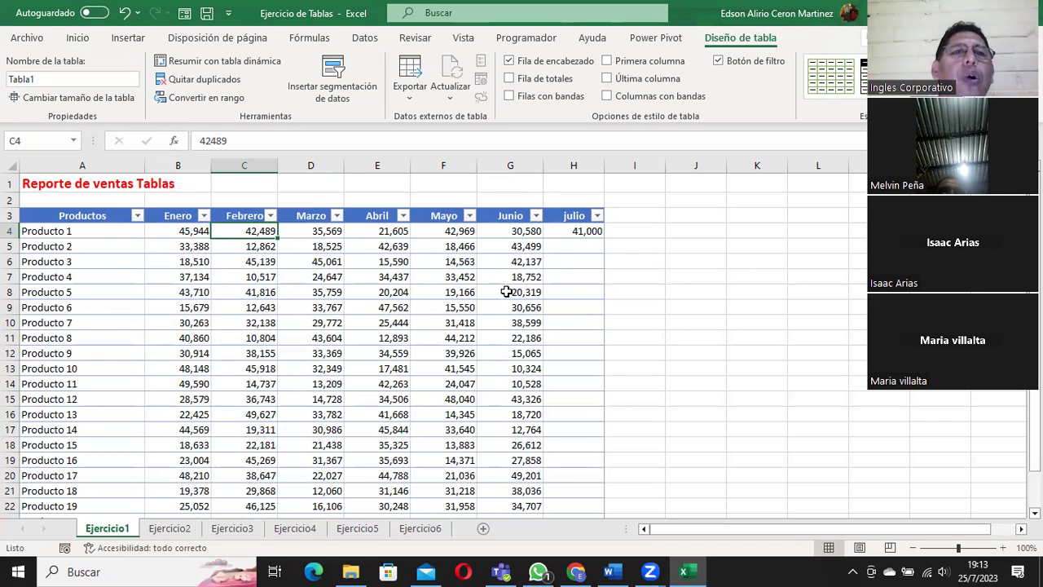
pyautogui.click(99, 233)
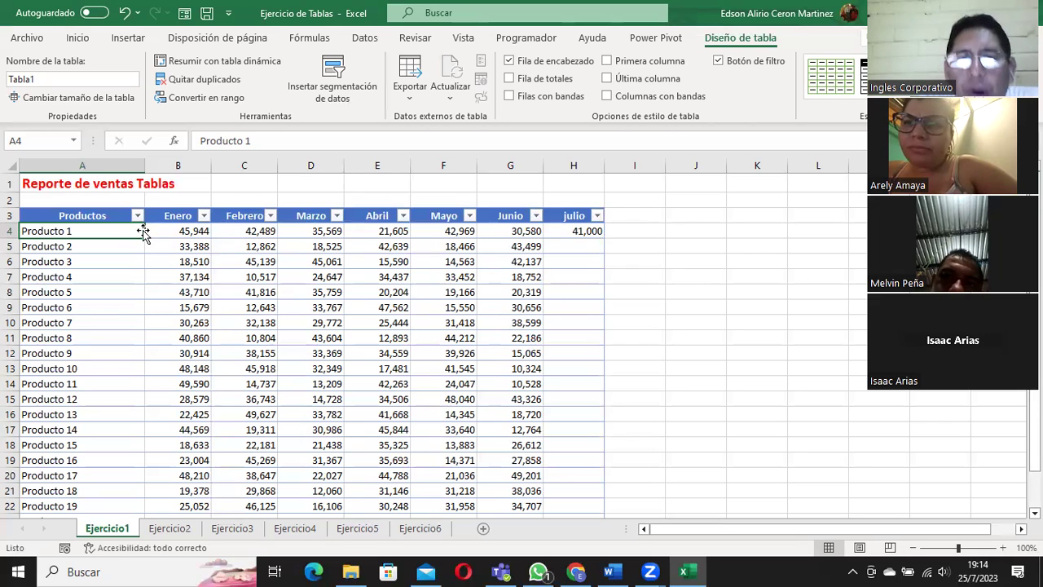
pyautogui.click(137, 216)
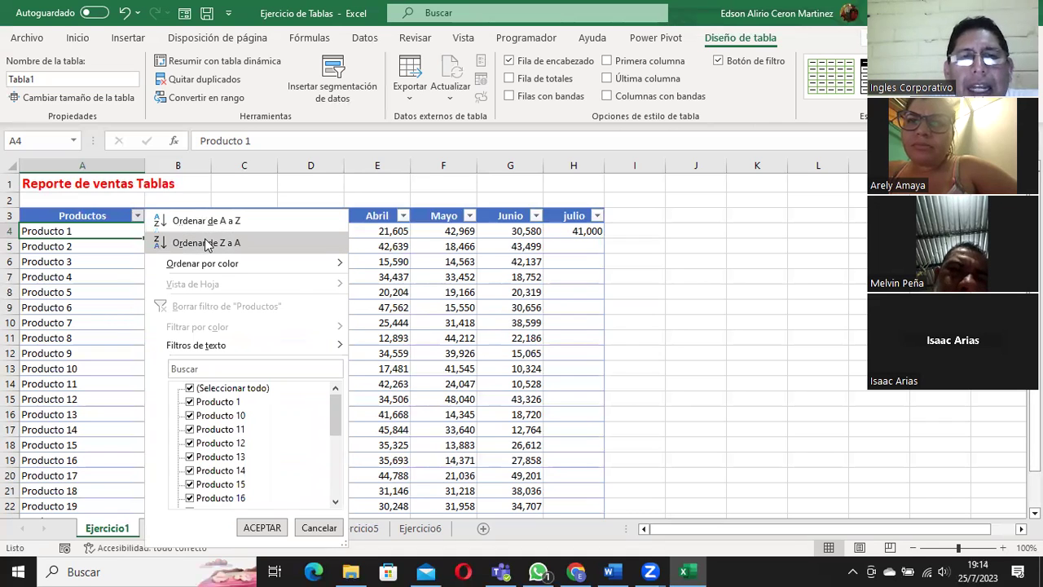
pyautogui.press('Escape')
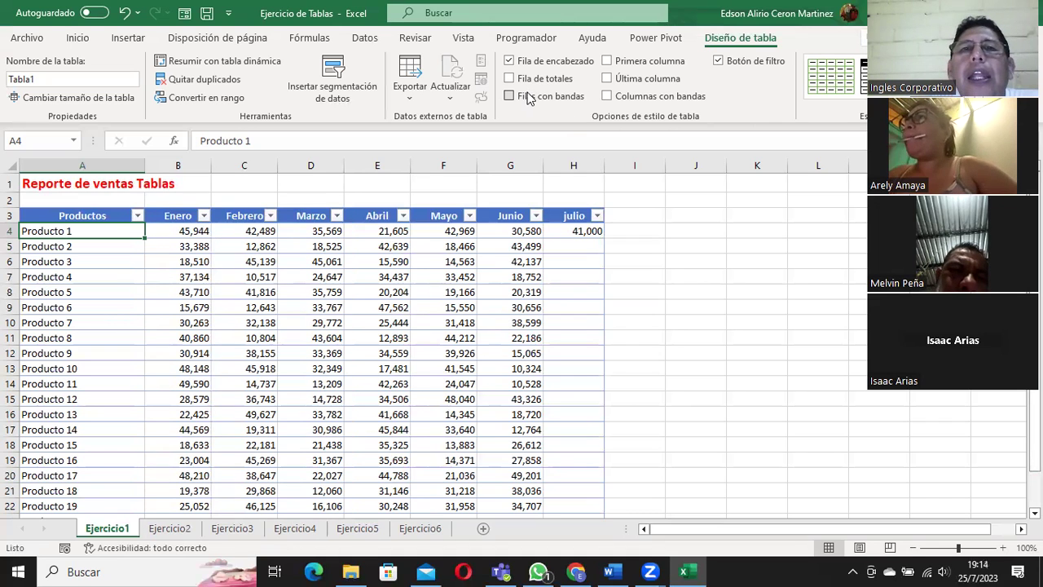
pyautogui.click(523, 97)
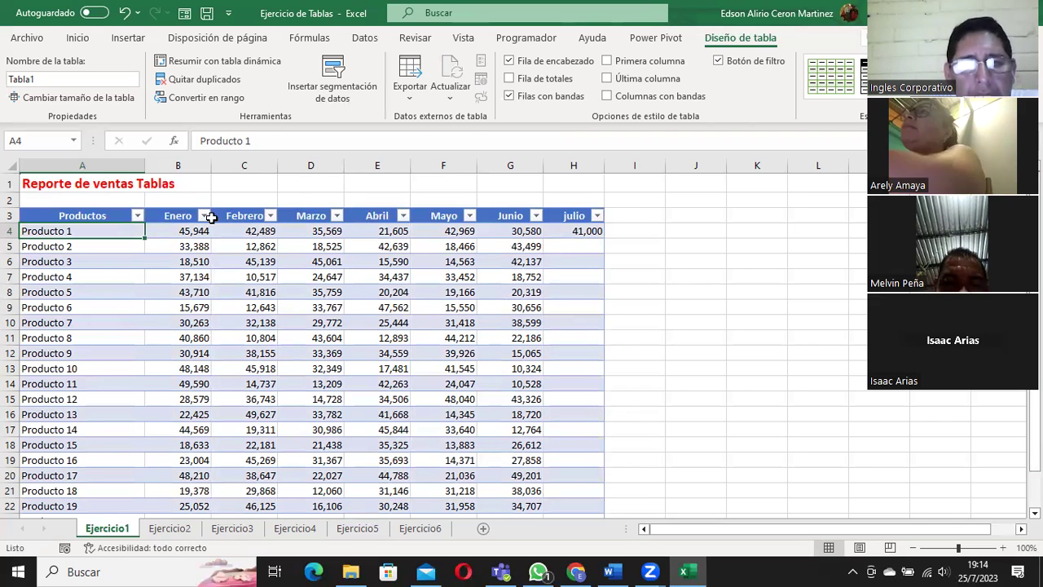
pyautogui.click(138, 215)
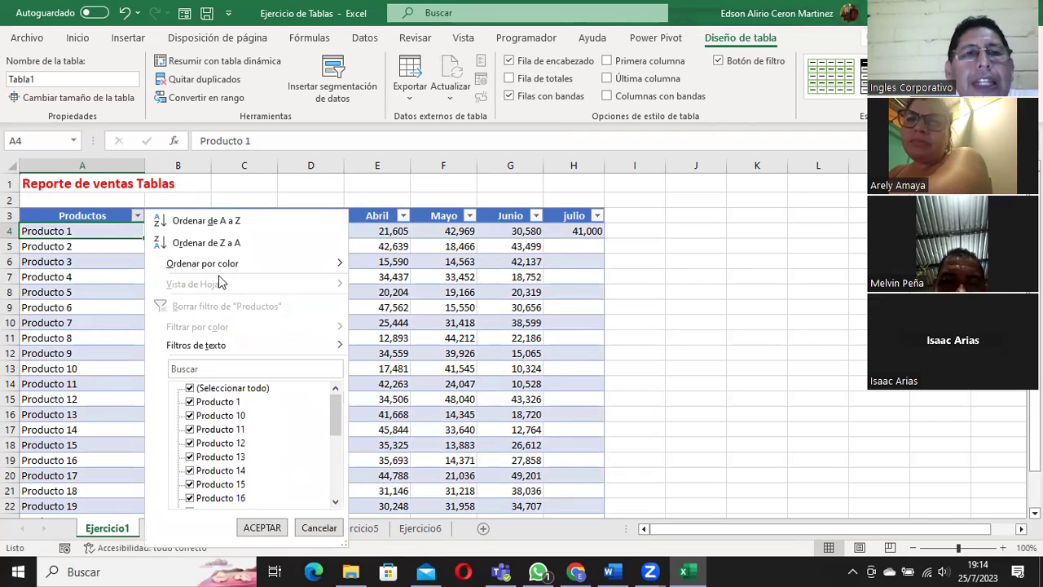
pyautogui.moveTo(202, 263)
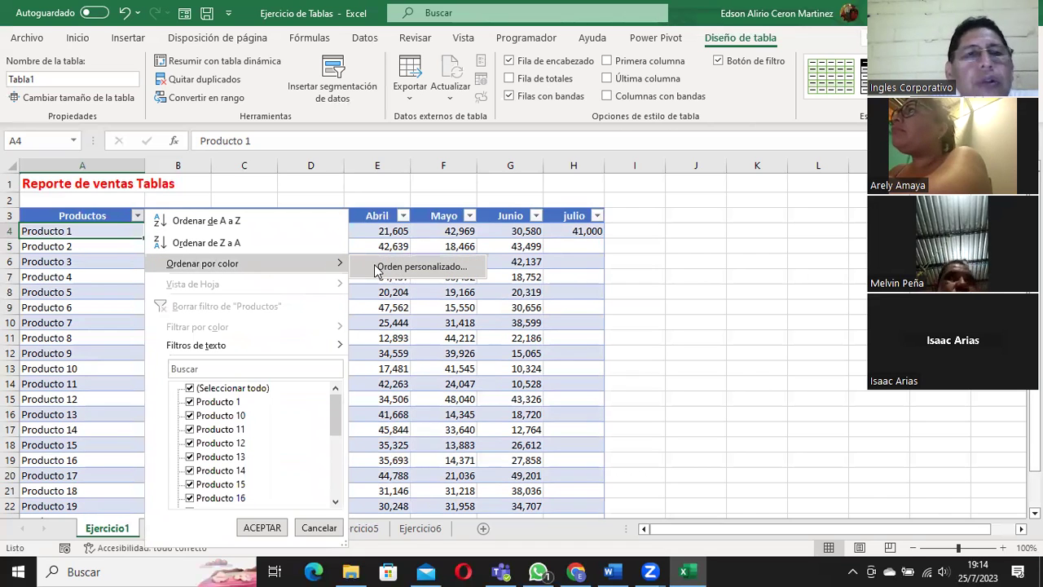
# In the custom sort dialog, set Ordenar según to Color de celda, review colours, then cancel.
pyautogui.click(370, 267)
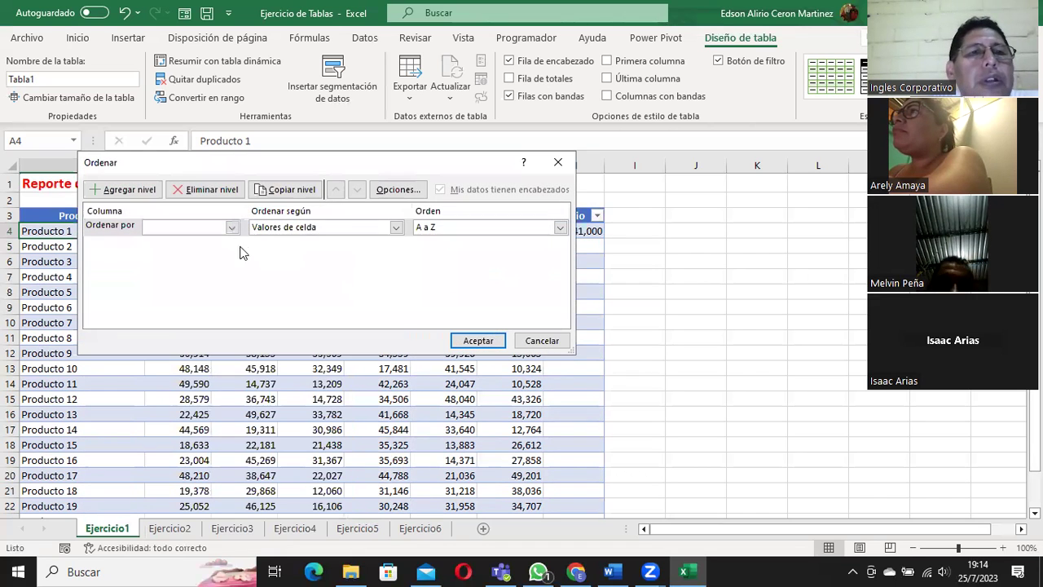
pyautogui.click(231, 228)
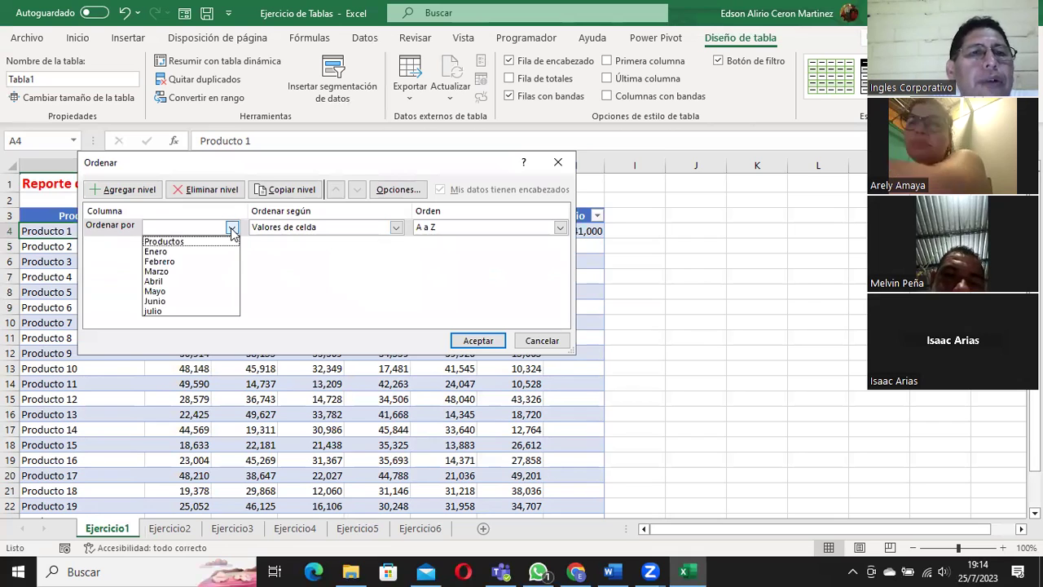
pyautogui.click(296, 230)
pyautogui.click(296, 230)
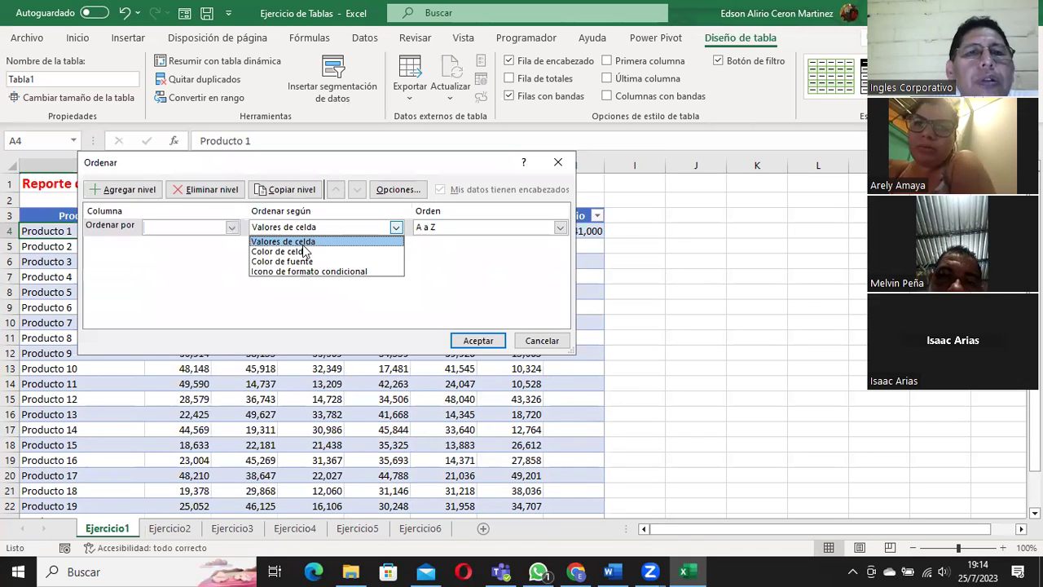
pyautogui.click(307, 252)
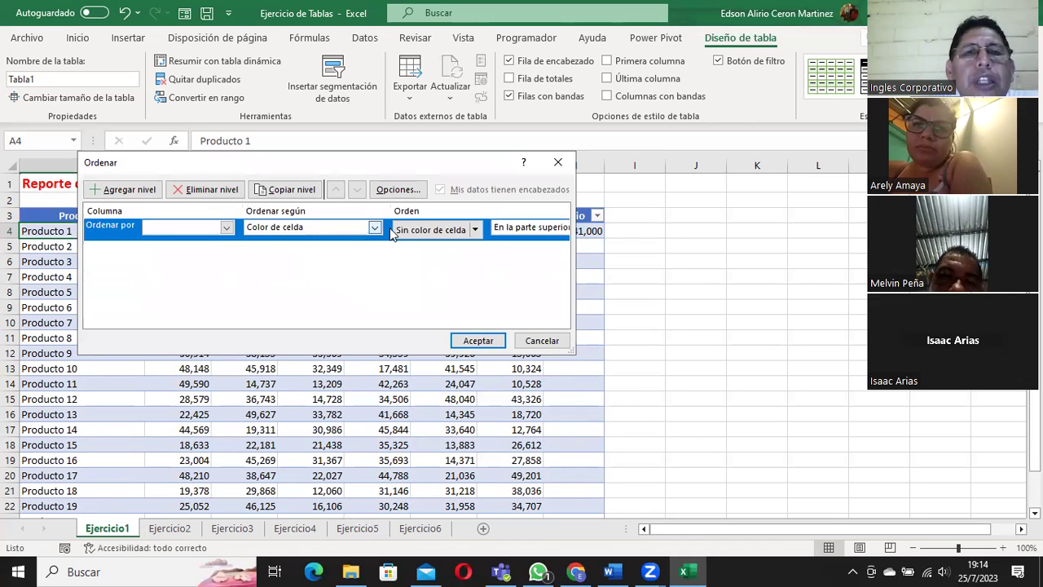
pyautogui.click(476, 231)
pyautogui.click(478, 233)
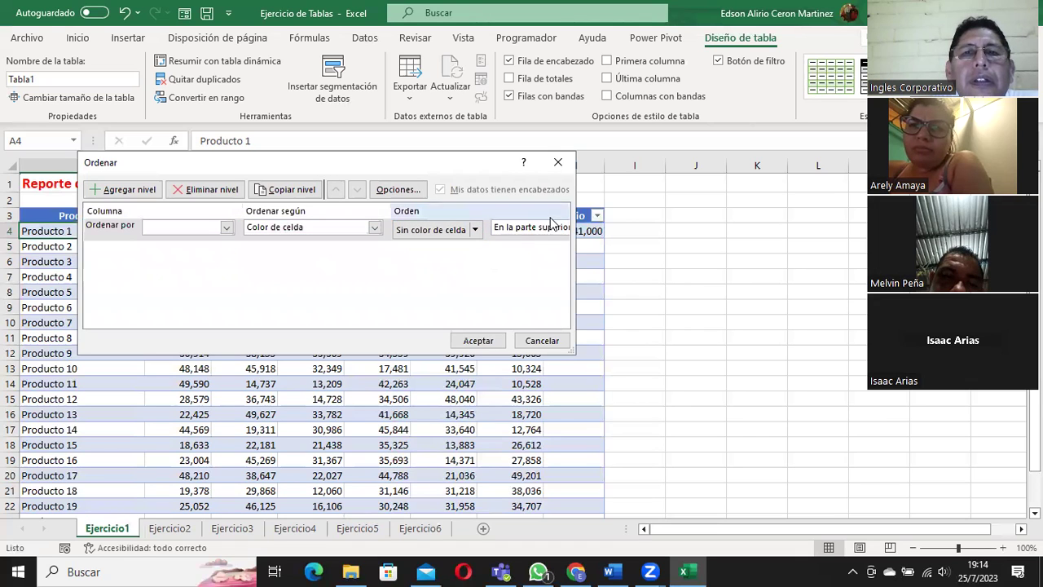
pyautogui.click(475, 231)
pyautogui.click(476, 254)
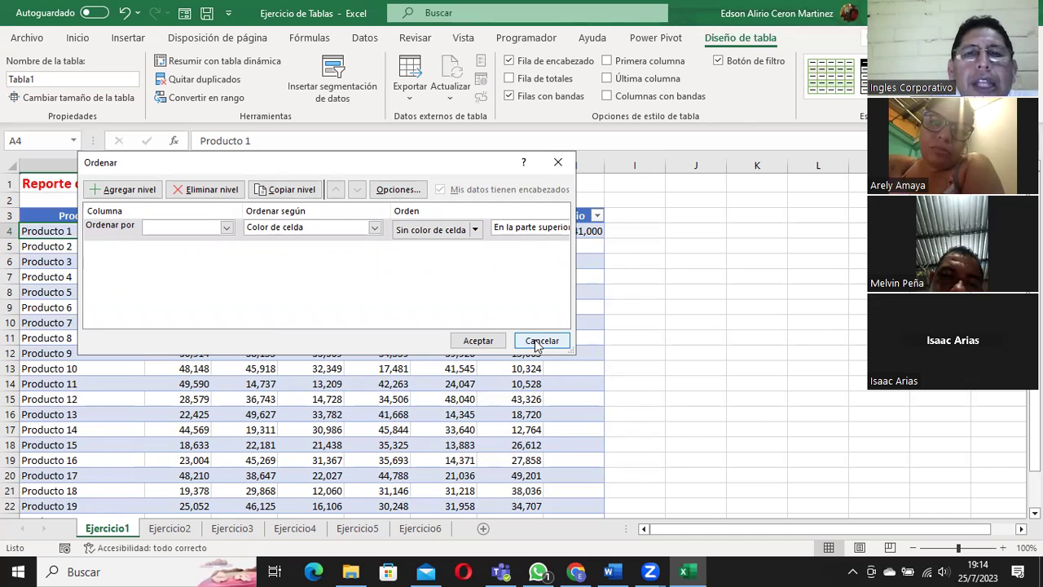
pyautogui.click(542, 340)
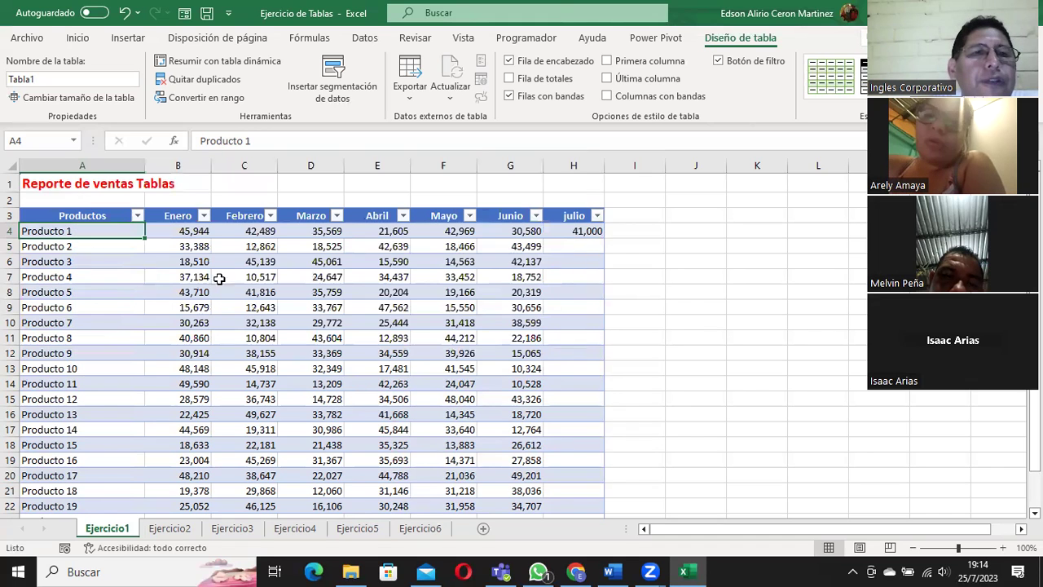
pyautogui.click(89, 249)
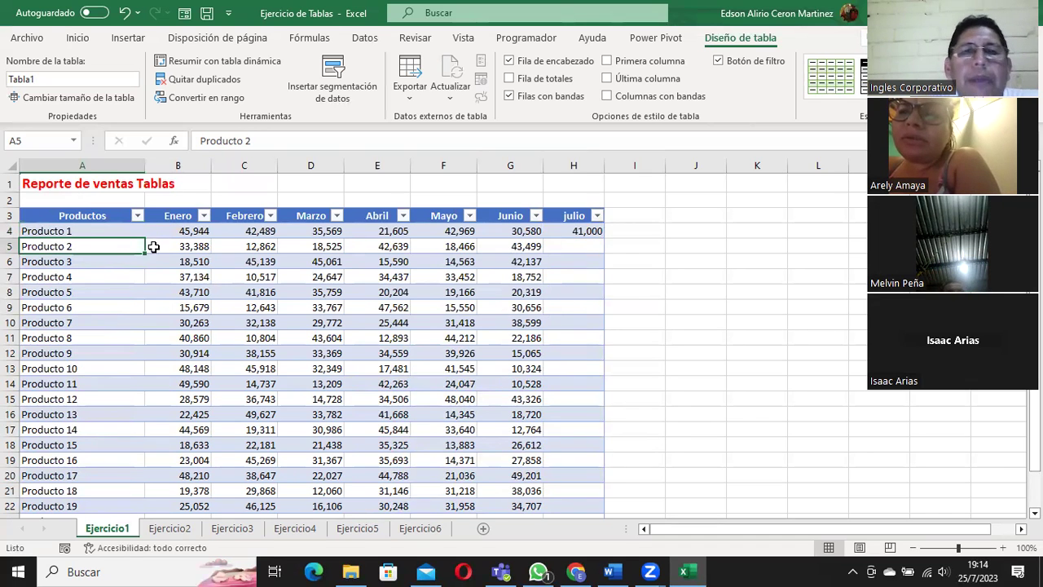
pyautogui.click(108, 231)
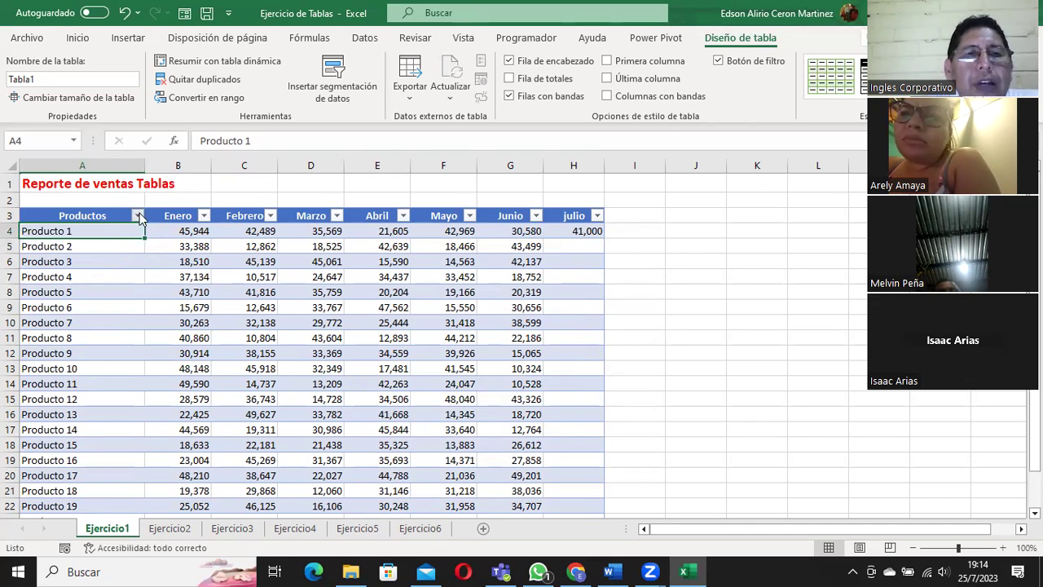
pyautogui.click(137, 215)
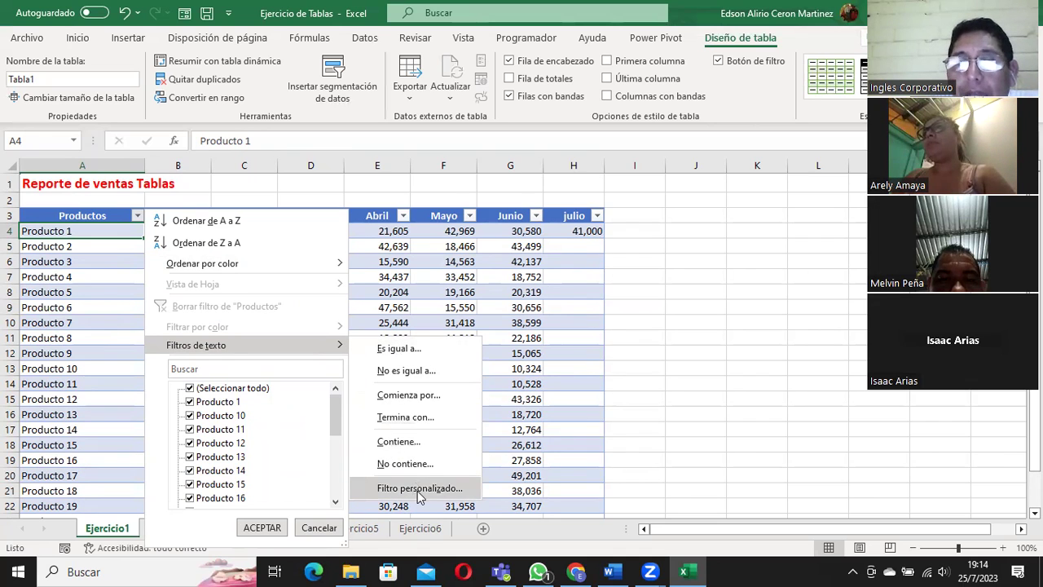
pyautogui.moveTo(202, 263)
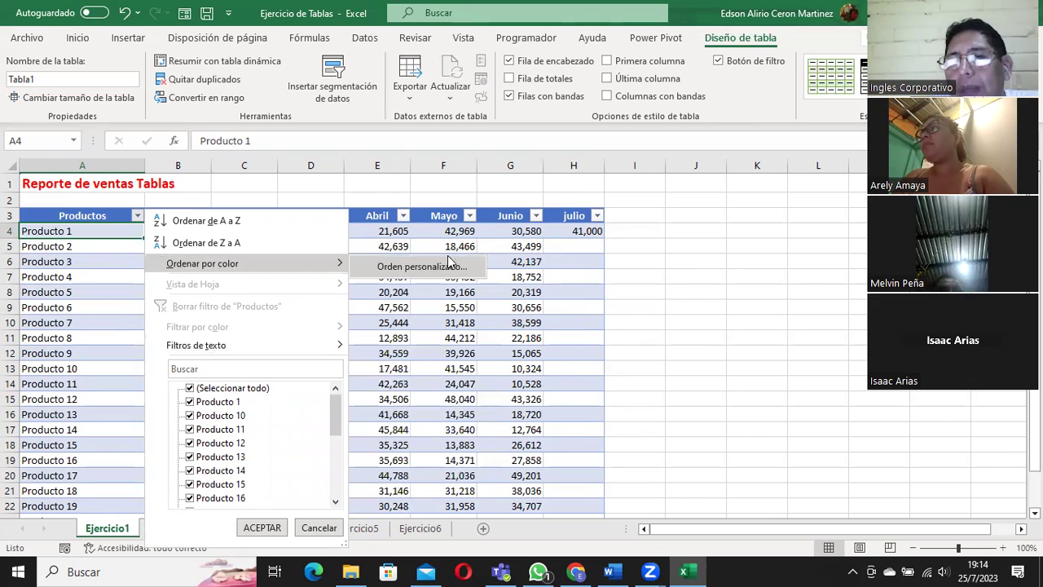
pyautogui.click(548, 233)
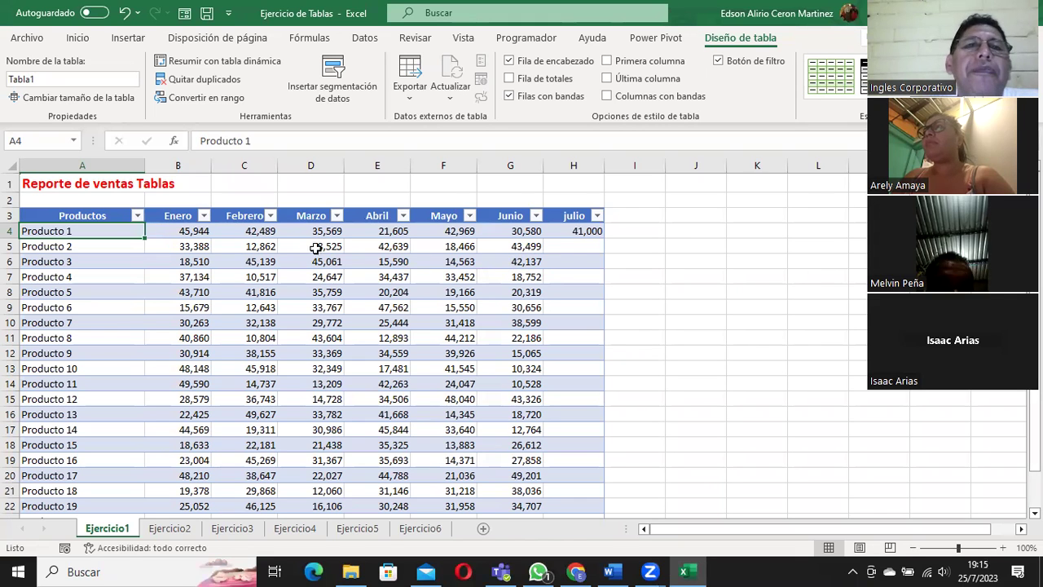
pyautogui.moveTo(102, 217)
pyautogui.mouseDown()
pyautogui.moveTo(579, 444)
pyautogui.moveTo(585, 486)
pyautogui.mouseUp()
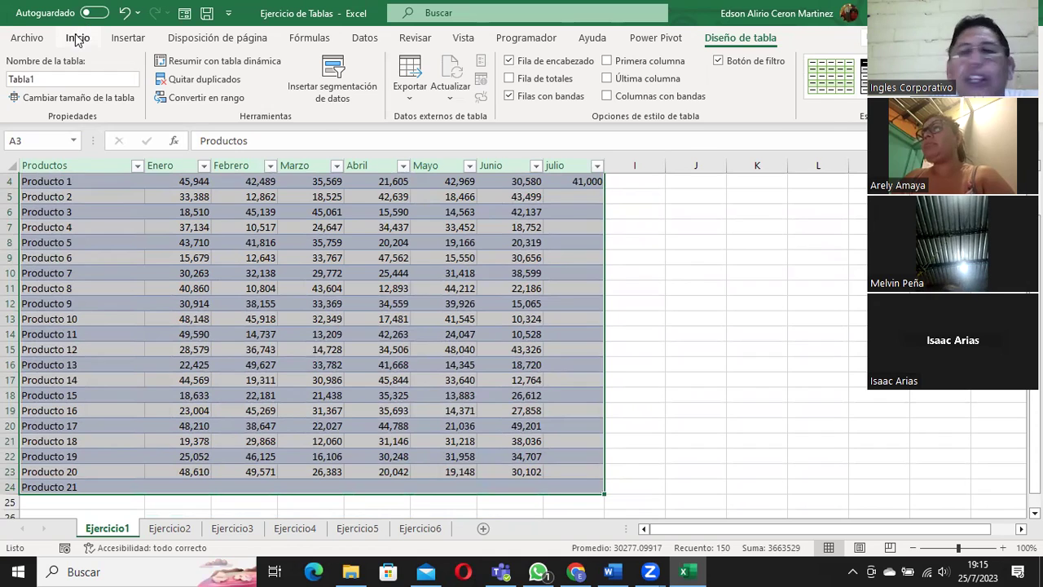
pyautogui.click(77, 38)
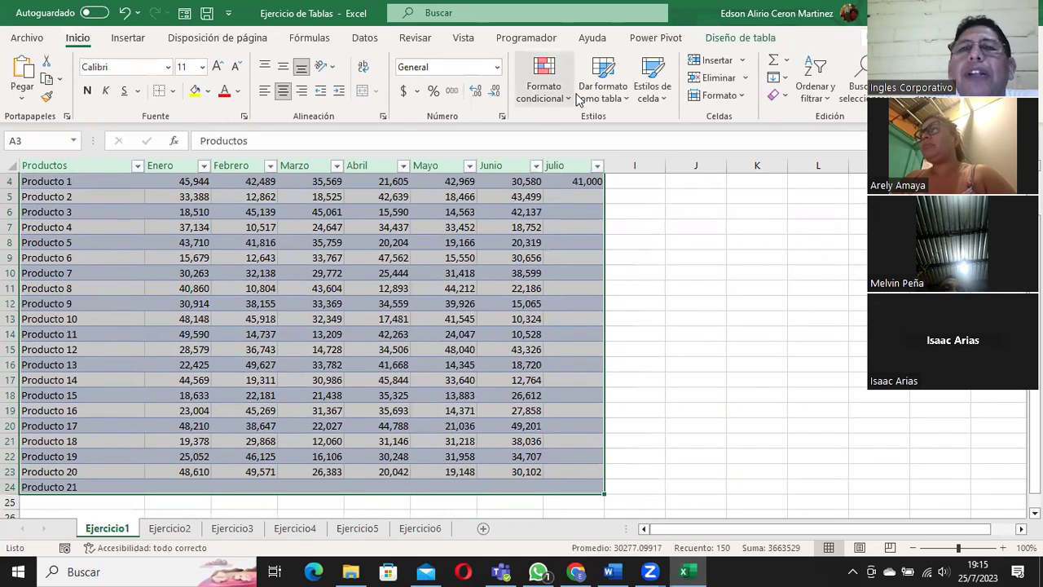
pyautogui.click(648, 97)
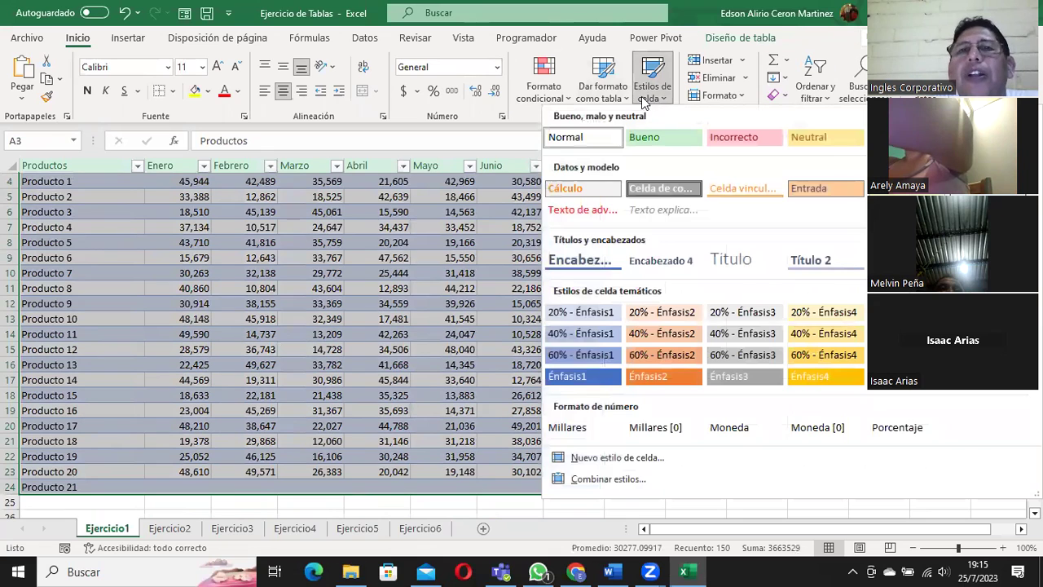
pyautogui.click(605, 94)
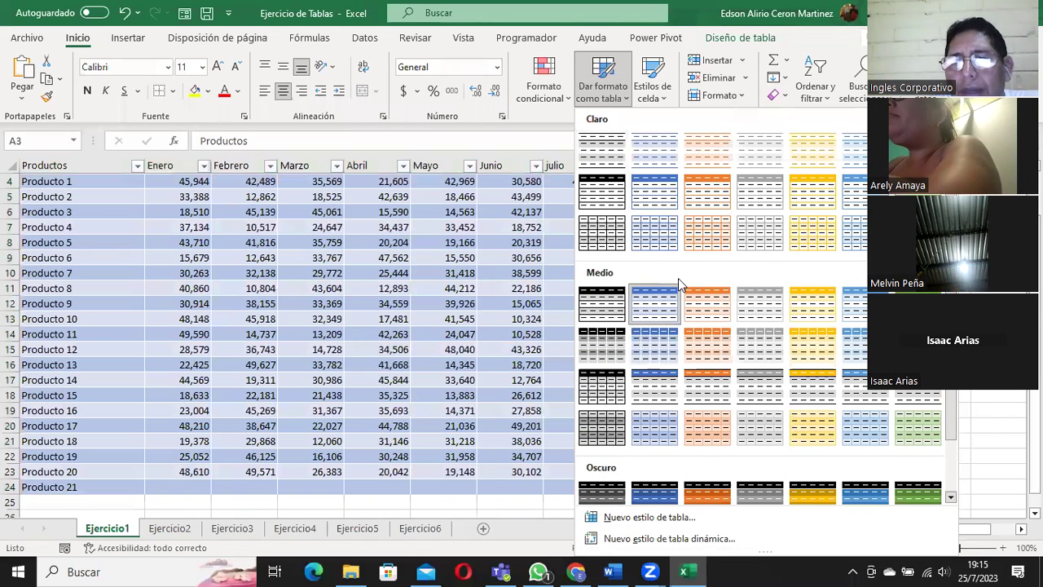
pyautogui.click(745, 37)
pyautogui.click(745, 38)
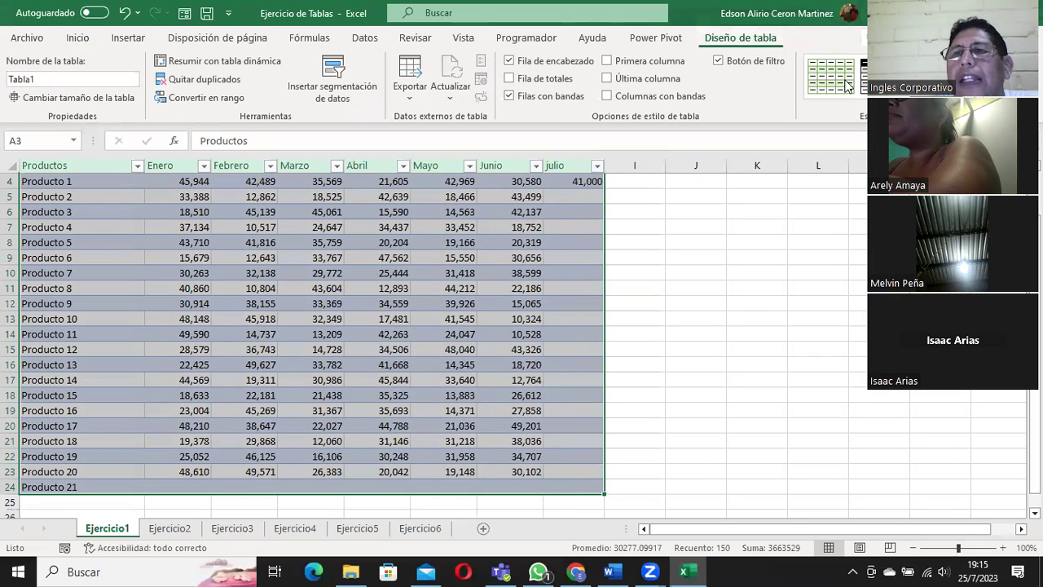
pyautogui.click(1033, 104)
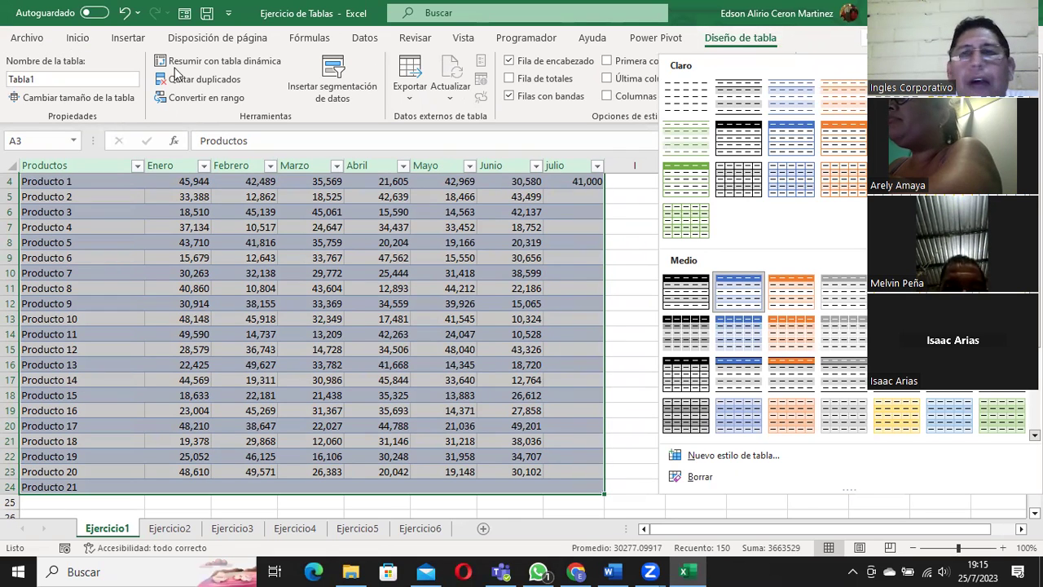
pyautogui.click(634, 236)
pyautogui.click(691, 226)
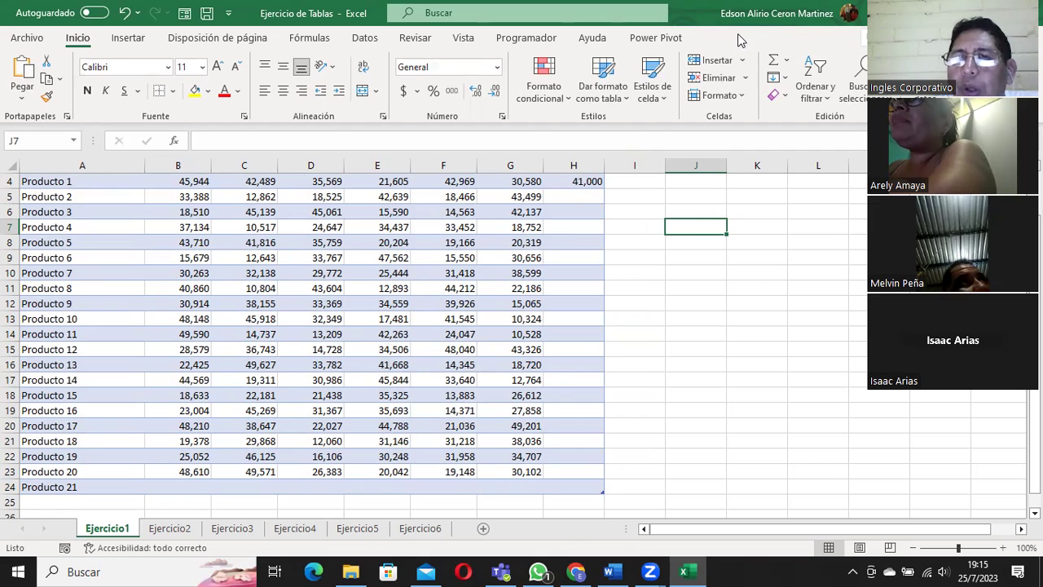
pyautogui.click(560, 210)
pyautogui.click(740, 37)
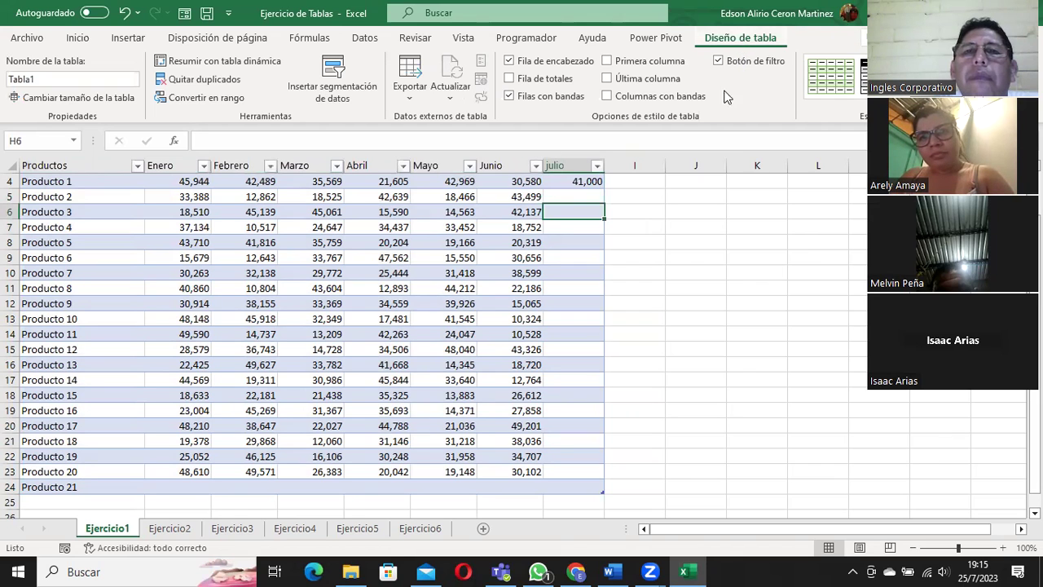
pyautogui.click(695, 256)
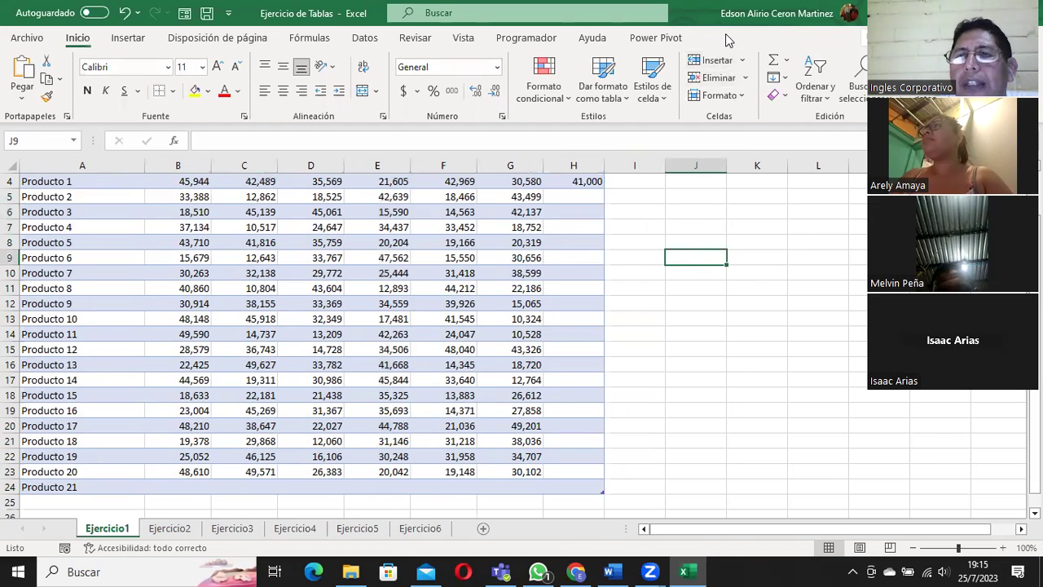
pyautogui.click(576, 239)
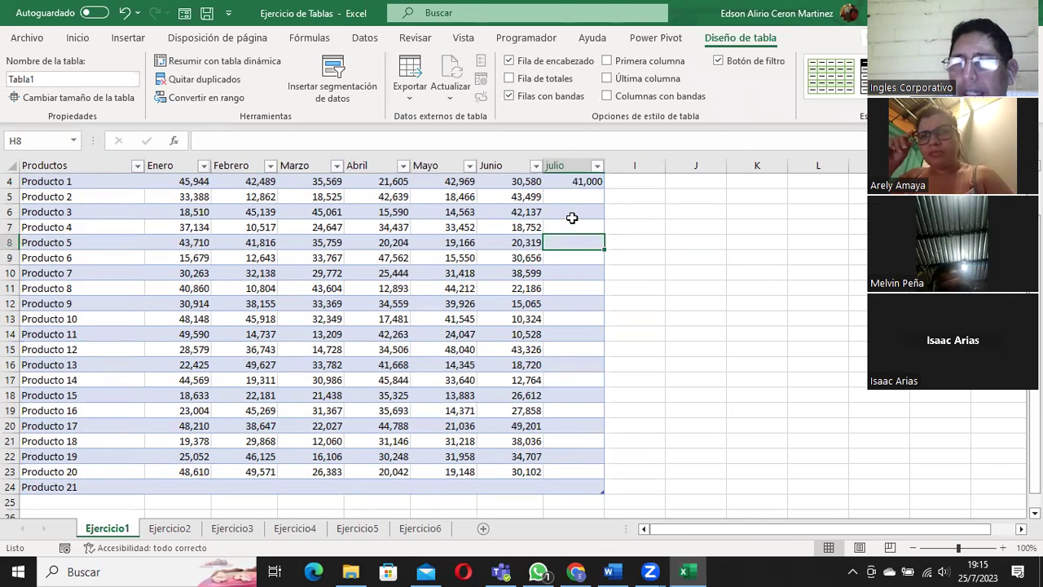
pyautogui.click(569, 196)
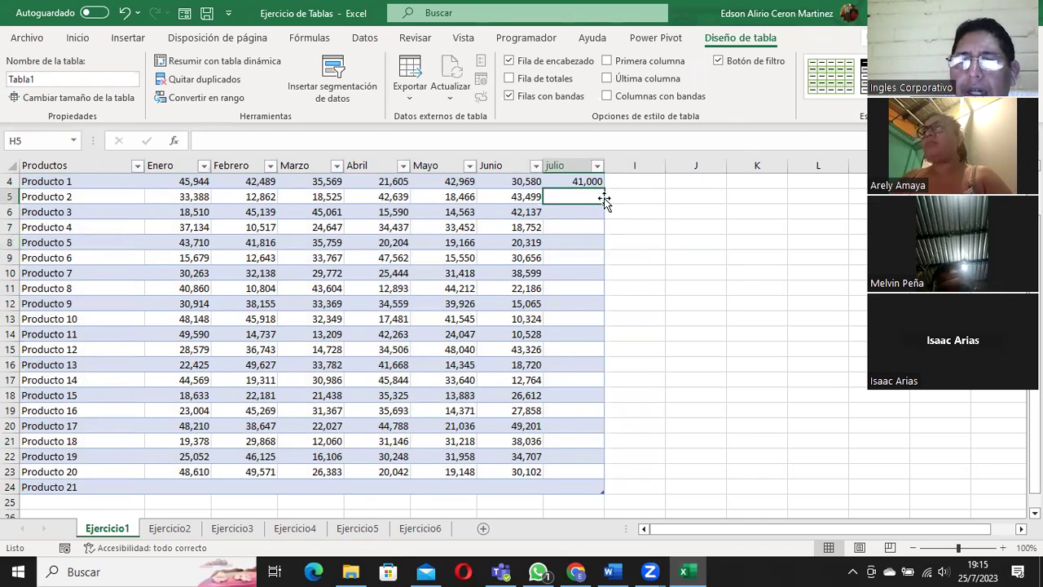
pyautogui.scroll(1, 604, 200)
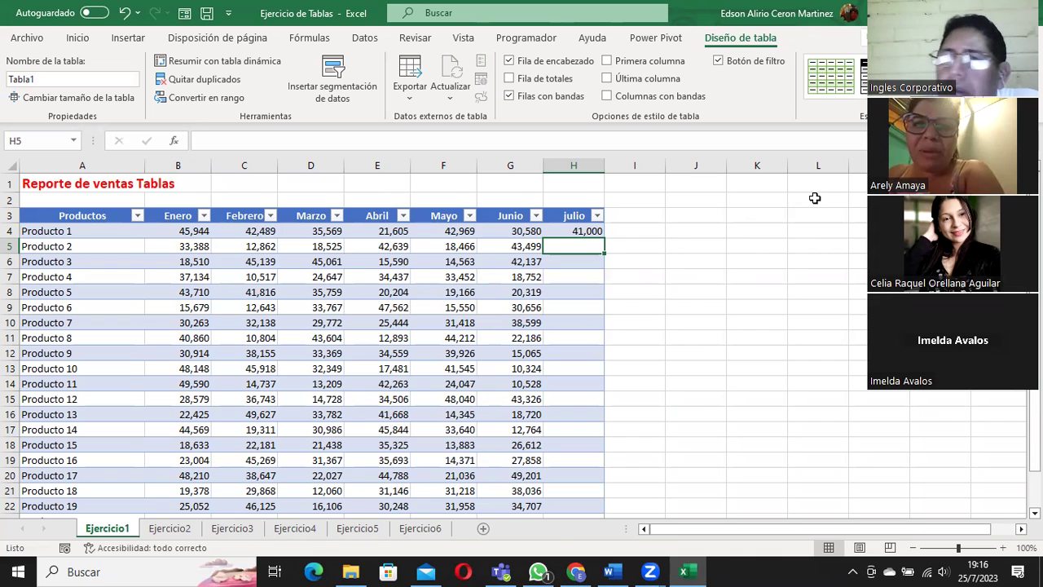
pyautogui.click(677, 257)
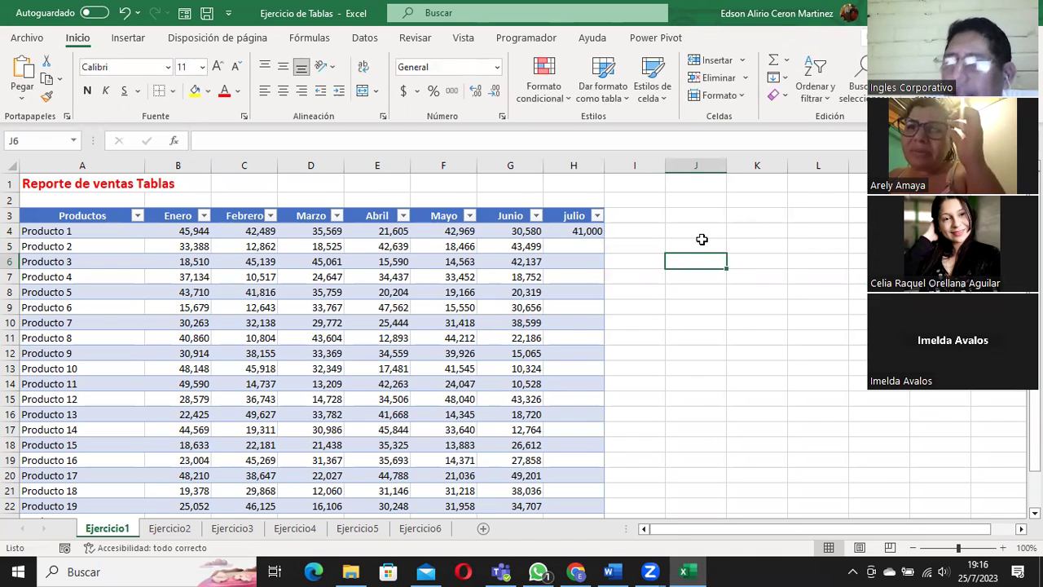
pyautogui.click(483, 256)
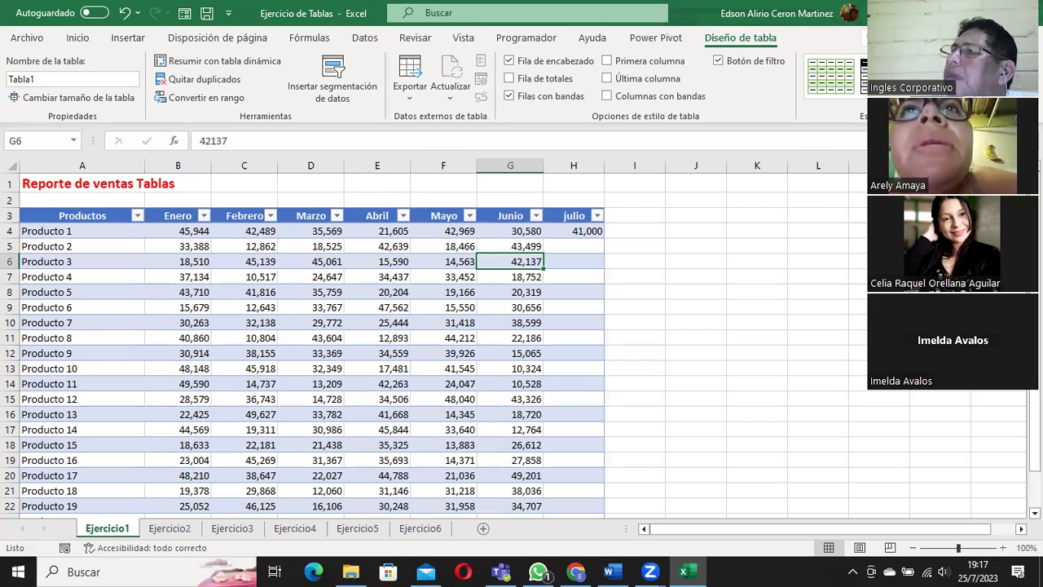
pyautogui.click(575, 571)
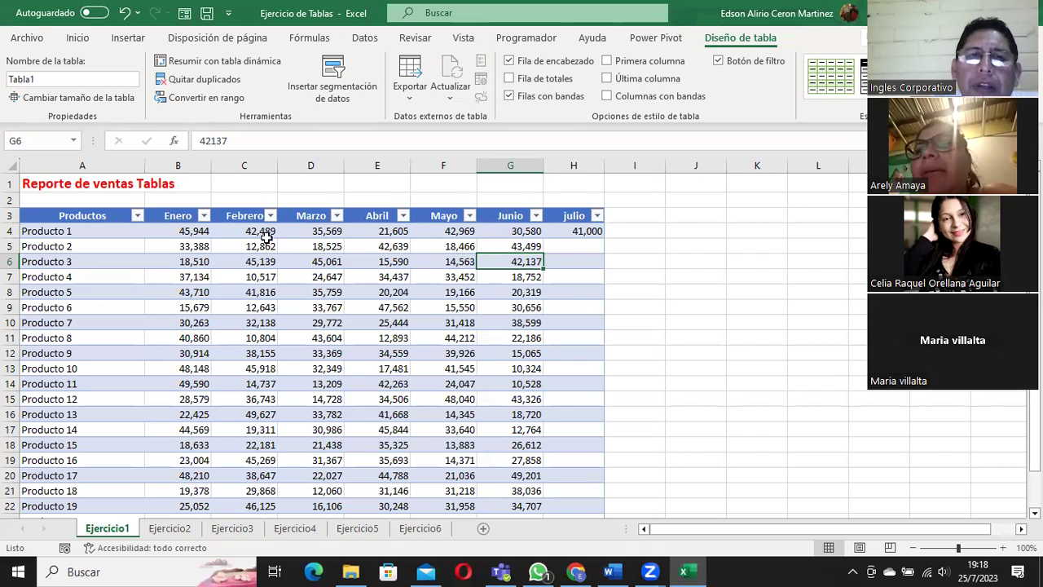
pyautogui.click(227, 243)
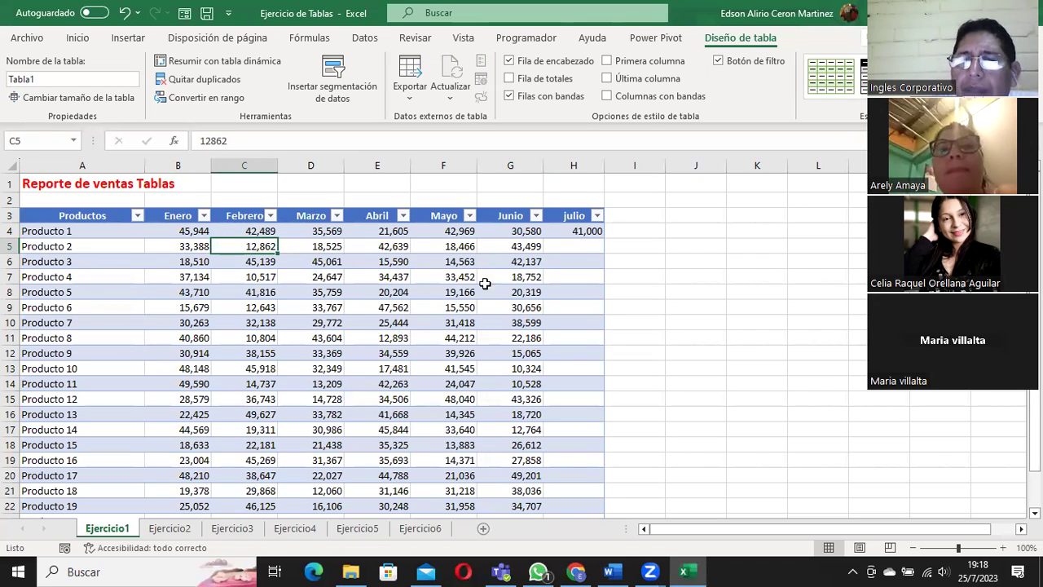
pyautogui.click(620, 211)
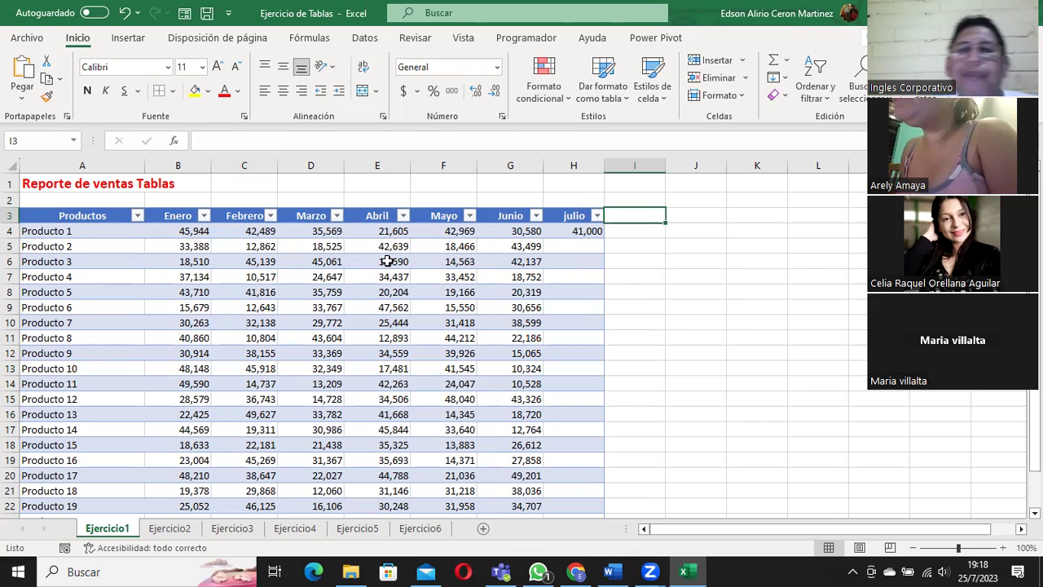
pyautogui.click(326, 263)
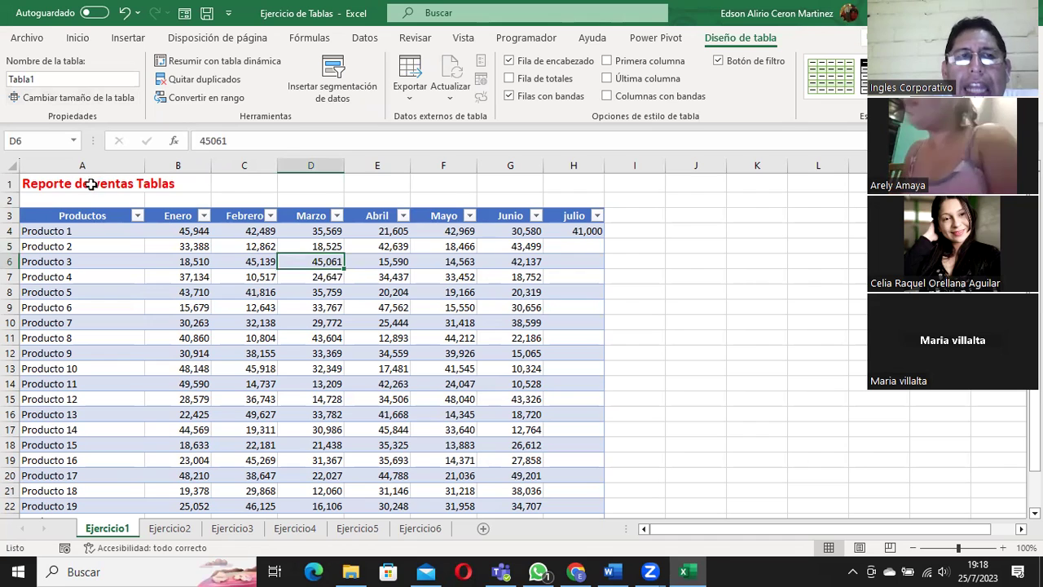
pyautogui.click(53, 78)
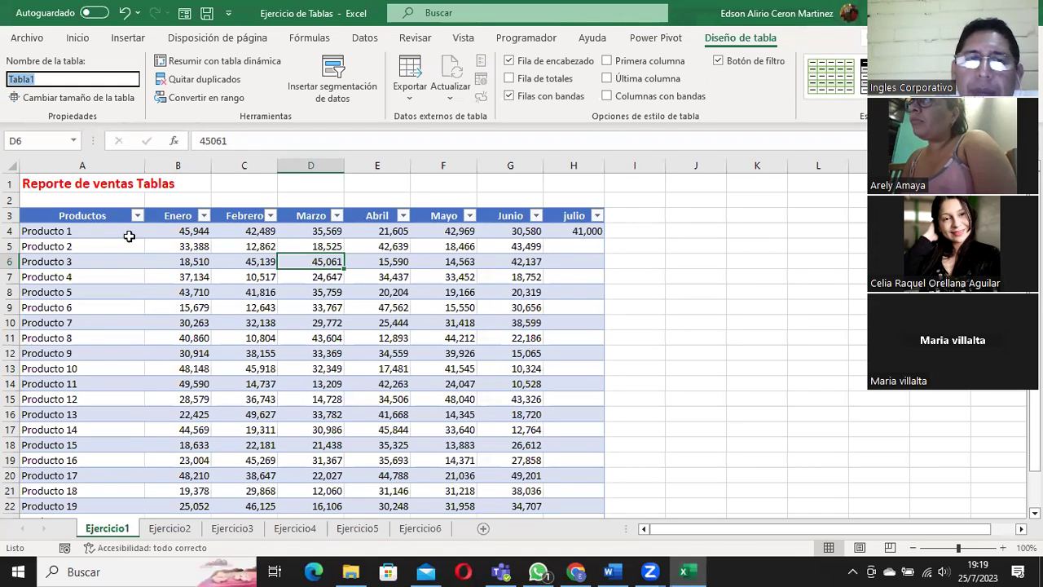
pyautogui.click(91, 215)
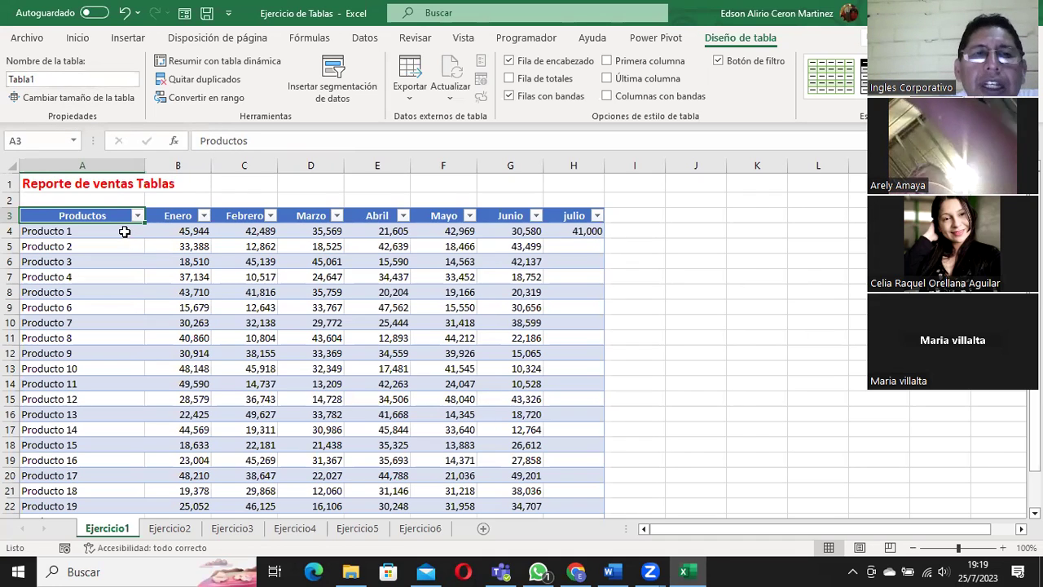
# Select product rows and then the whole sales table, clear the selection and scroll to the top.
pyautogui.click(330, 274)
pyautogui.moveTo(137, 245)
pyautogui.mouseDown()
pyautogui.moveTo(239, 391)
pyautogui.moveTo(269, 397)
pyautogui.mouseUp()
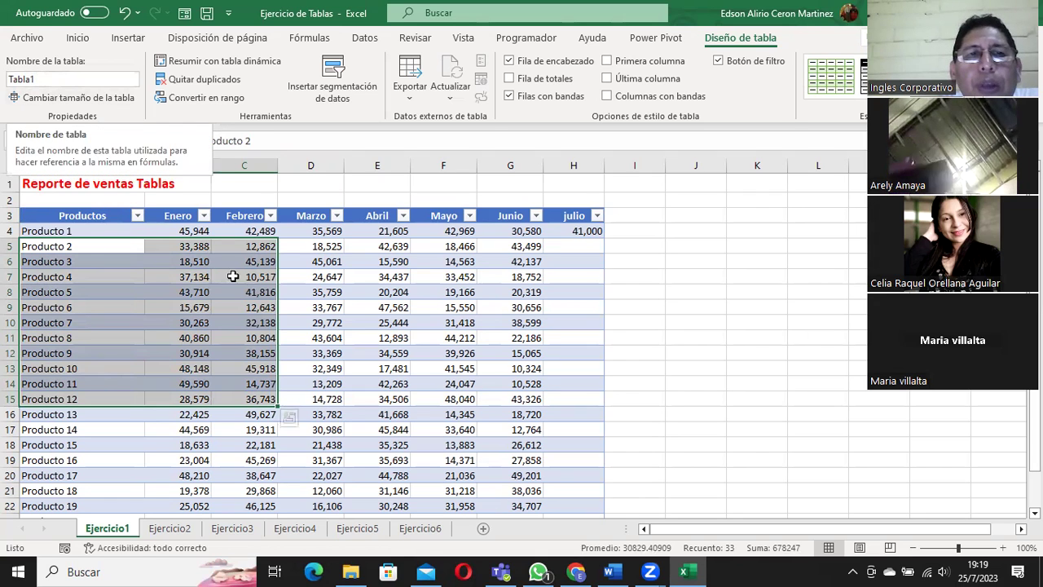
pyautogui.click(233, 276)
pyautogui.click(92, 215)
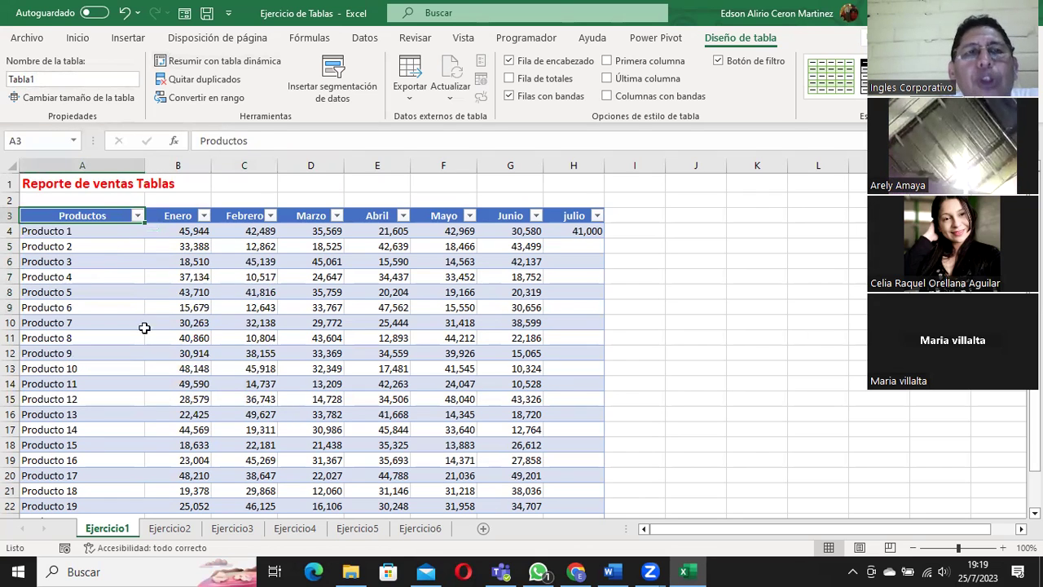
pyautogui.click(127, 40)
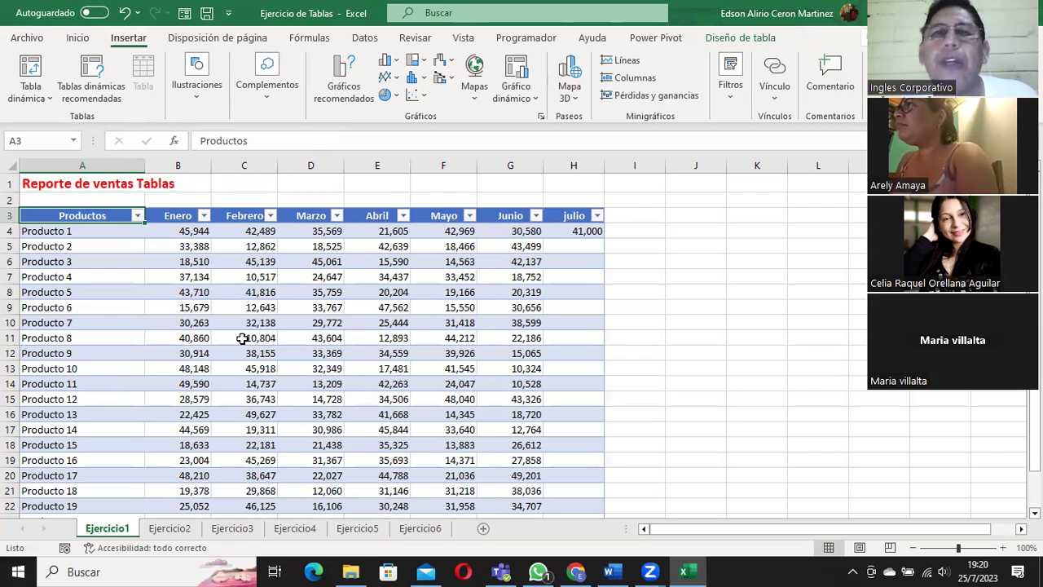
pyautogui.moveTo(82, 215)
pyautogui.mouseDown()
pyautogui.moveTo(511, 302)
pyautogui.moveTo(540, 500)
pyautogui.moveTo(582, 486)
pyautogui.mouseUp()
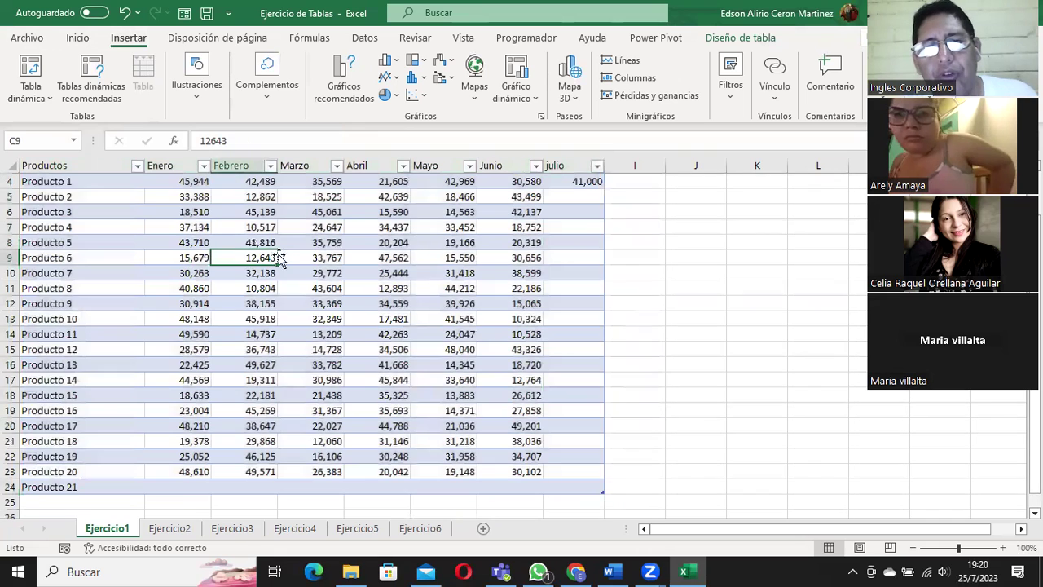
pyautogui.click(269, 258)
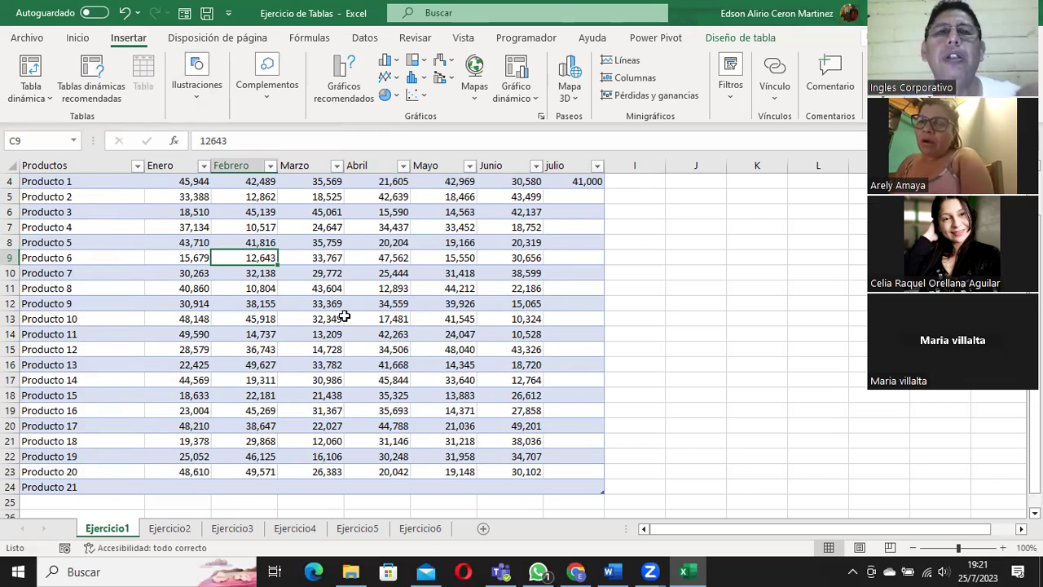
pyautogui.scroll(1, 344, 316)
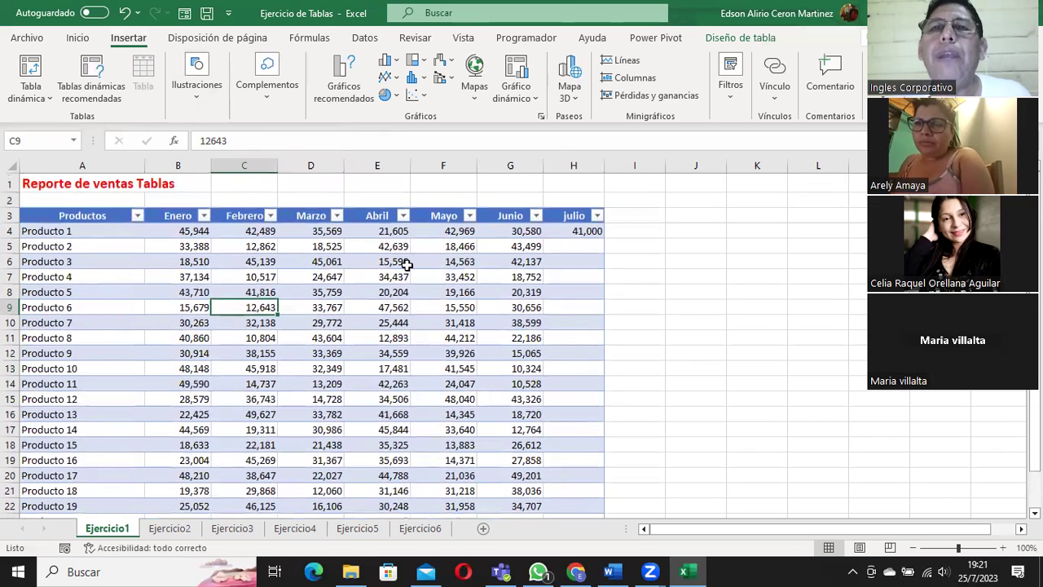
# Switch to the Ejercicio2 sheet with the Vendedor, Cliente, Producto, Subtotal and Impuesto list.
pyautogui.click(742, 38)
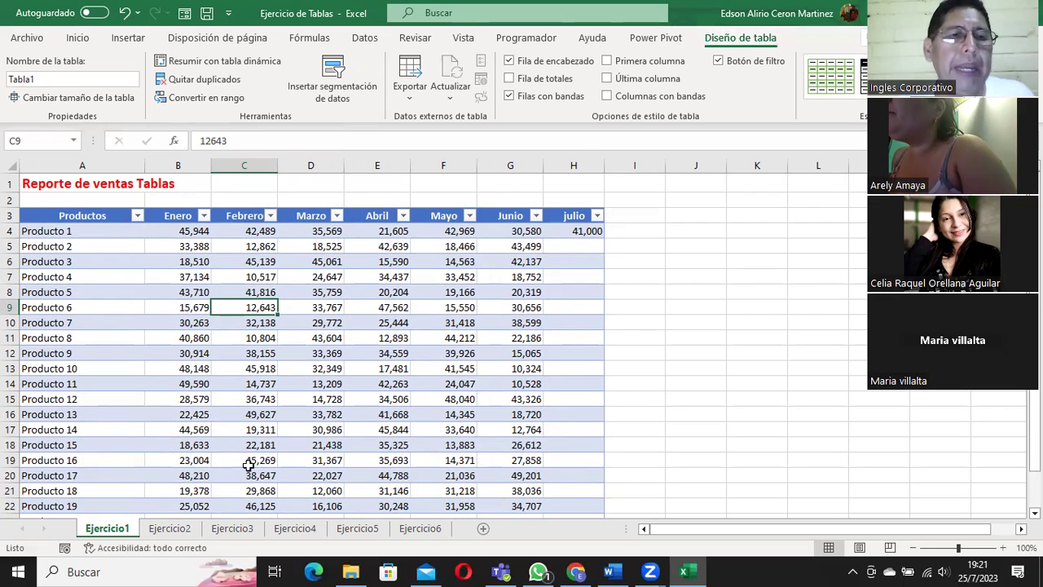
pyautogui.click(169, 529)
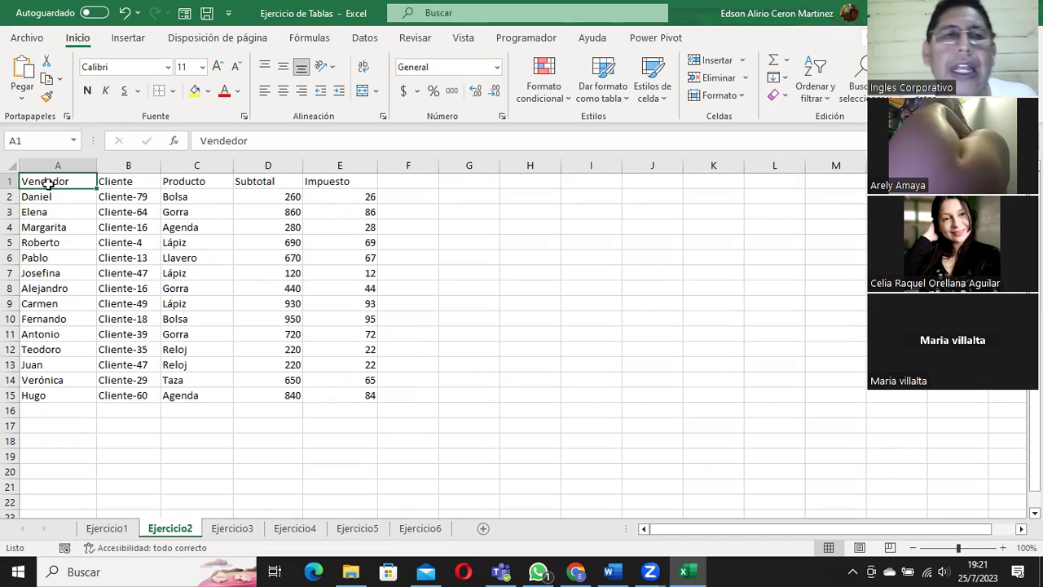
pyautogui.moveTo(44, 181); pyautogui.dragTo(329, 181)
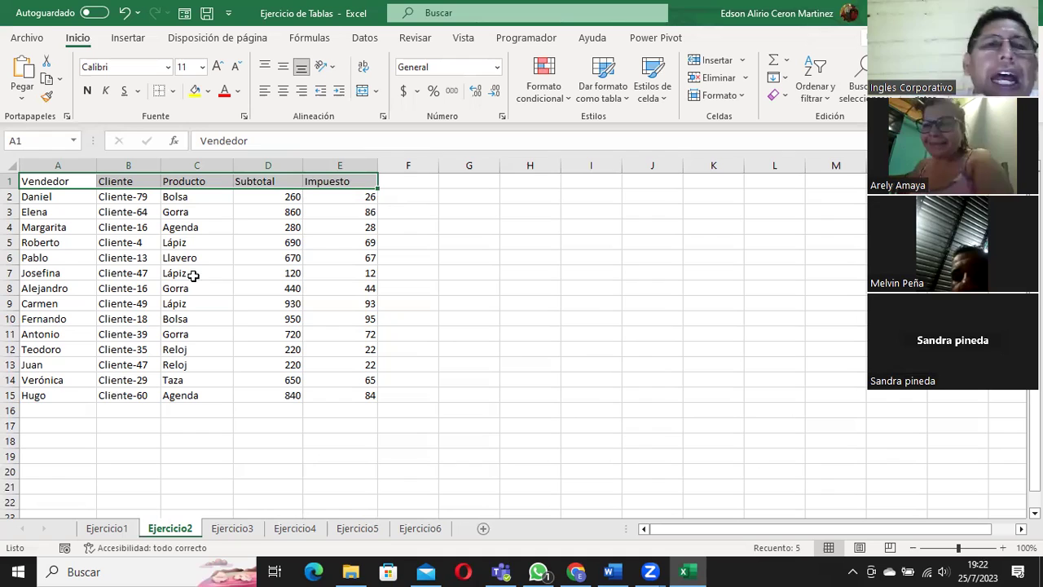
pyautogui.click(410, 181)
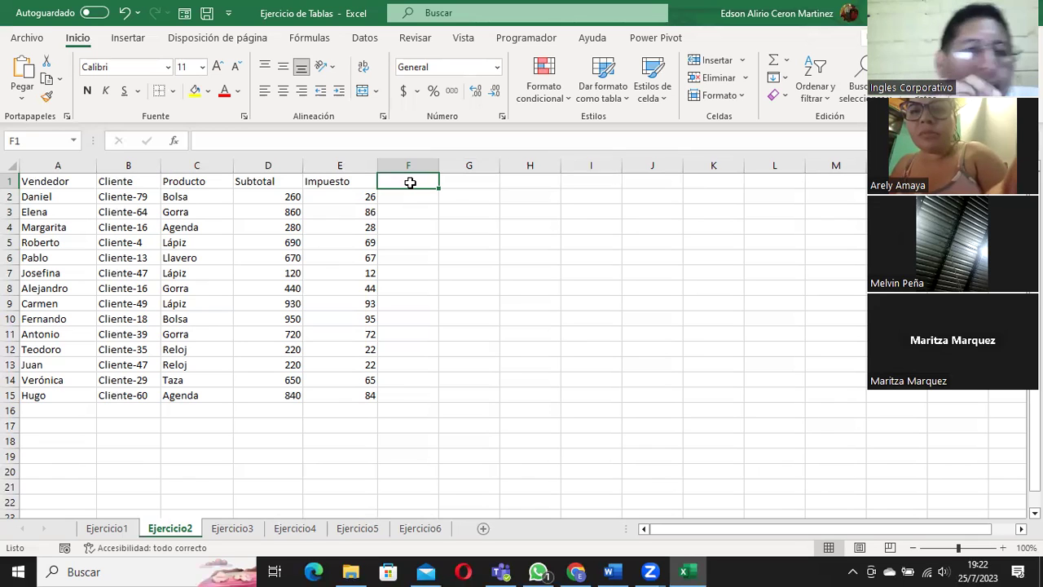
# Enter a new vendor name in A16 with cliente-61 as its client in B16.
pyautogui.click(409, 396)
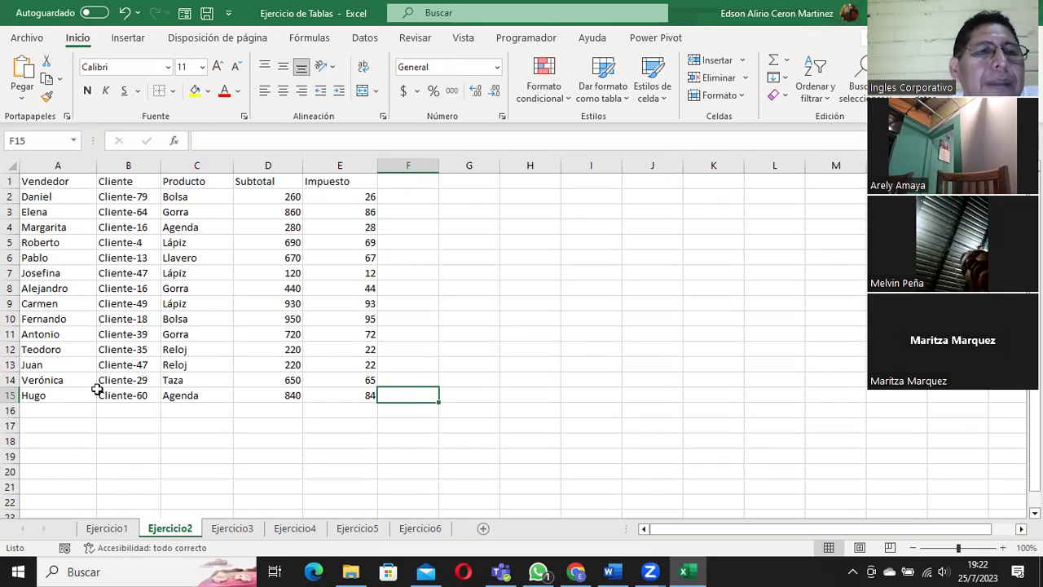
pyautogui.click(38, 415)
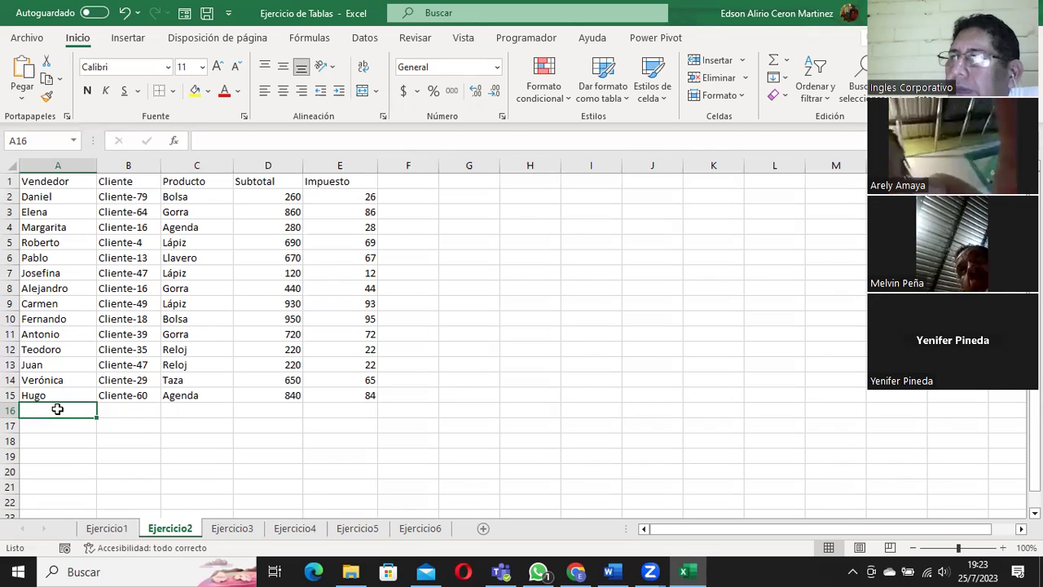
pyautogui.click(115, 413)
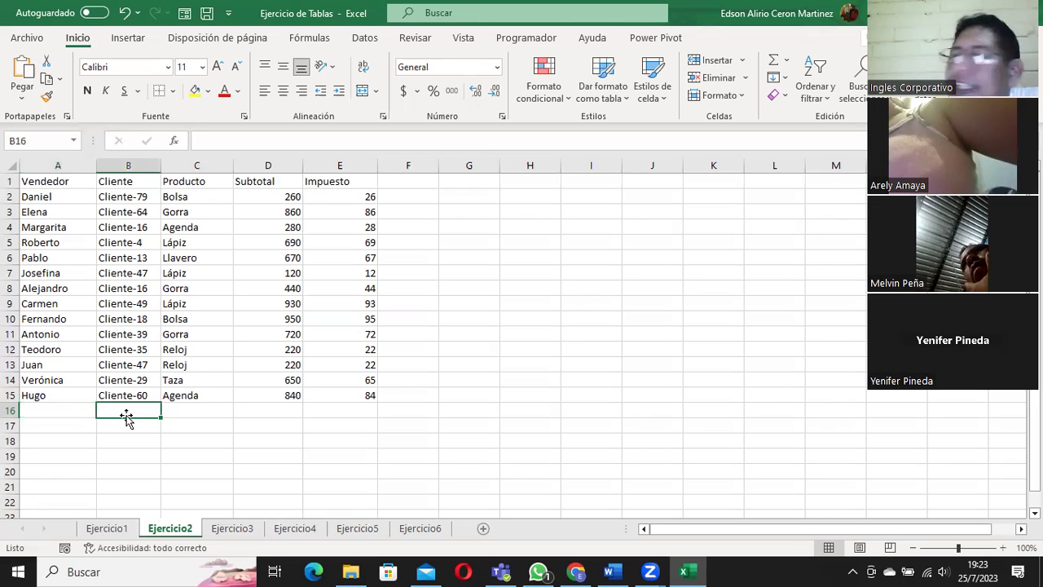
pyautogui.click(51, 412)
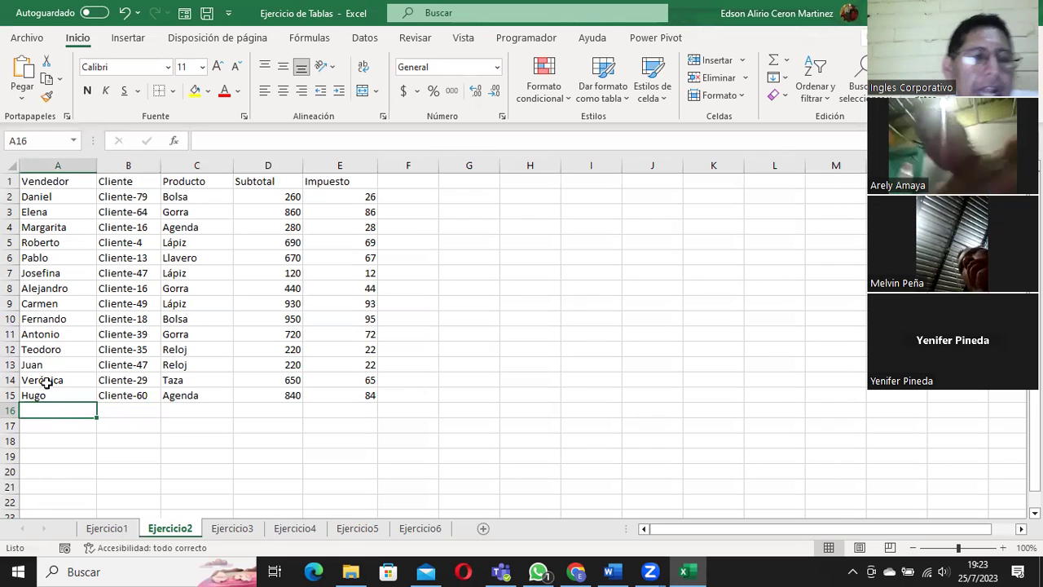
pyautogui.write('EDson')
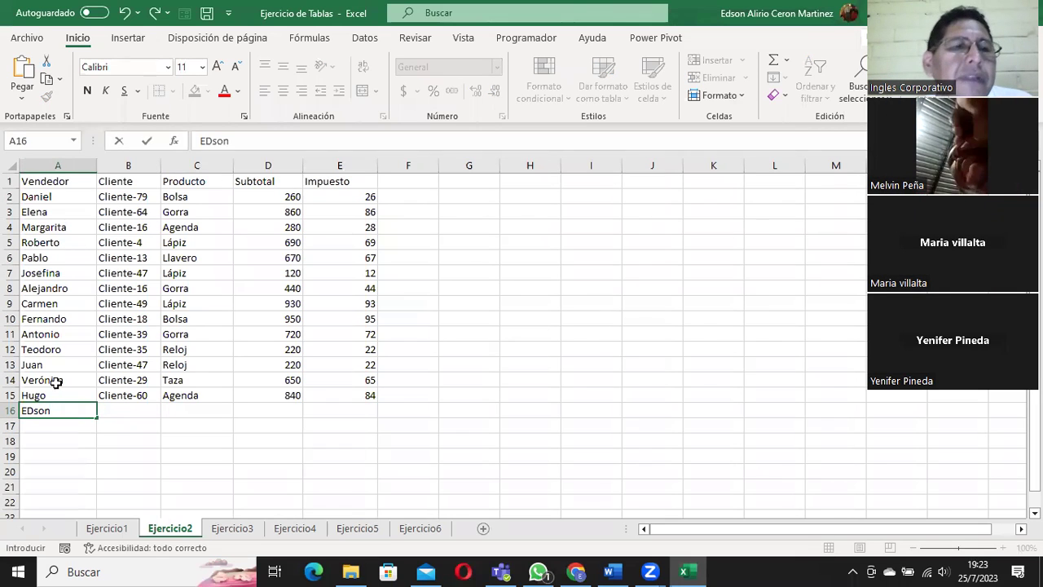
pyautogui.press('Tab')
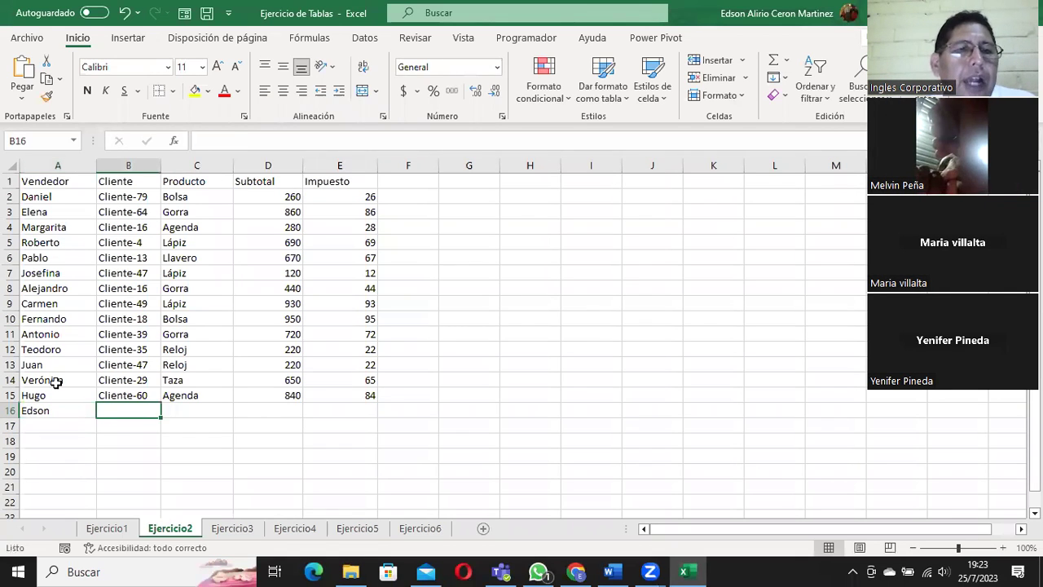
pyautogui.write('cliente-61')
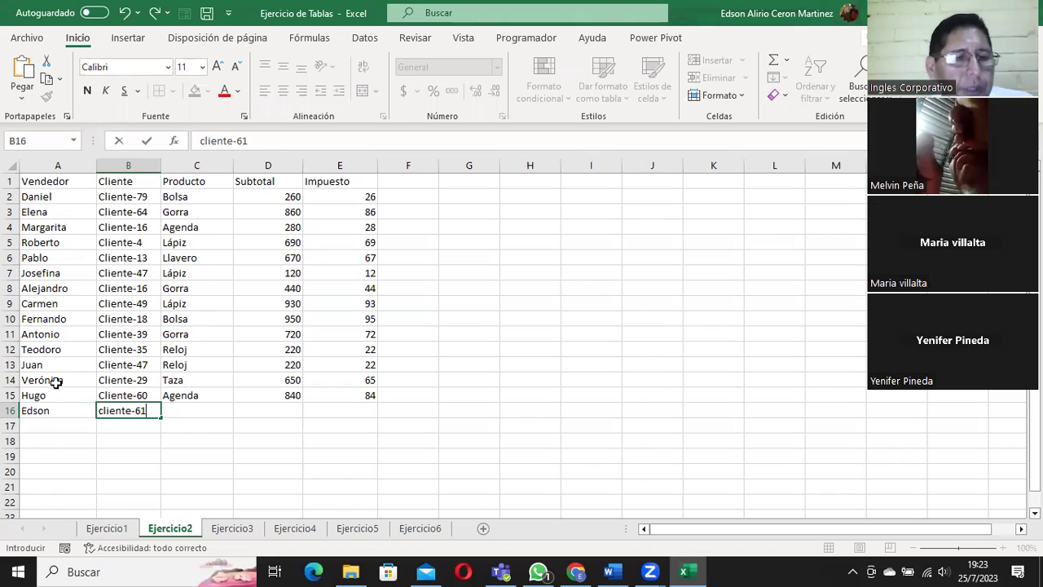
pyautogui.press('Tab')
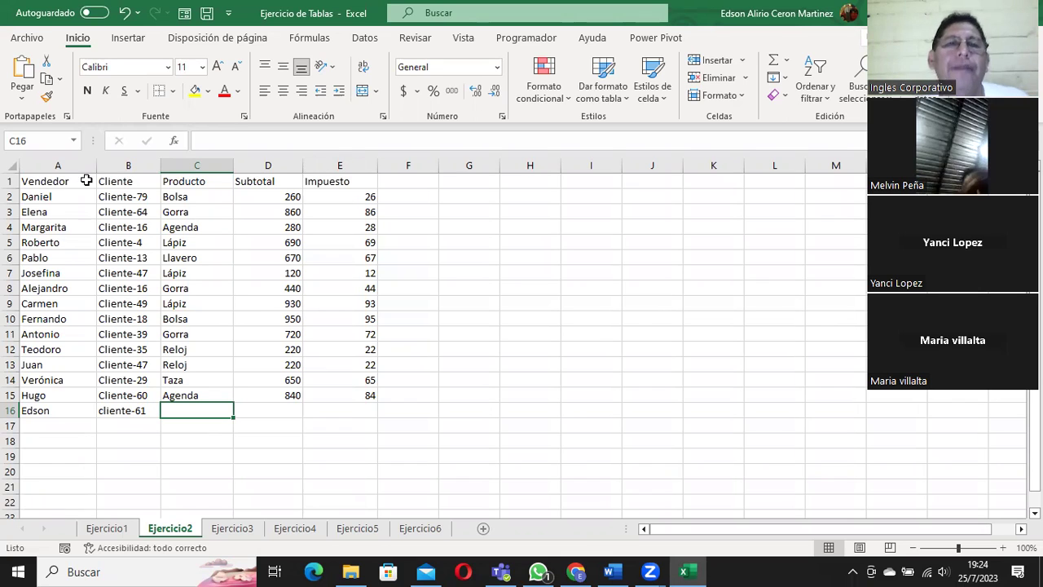
# Type an IVA heading in F1, then erase it again.
pyautogui.click(405, 175)
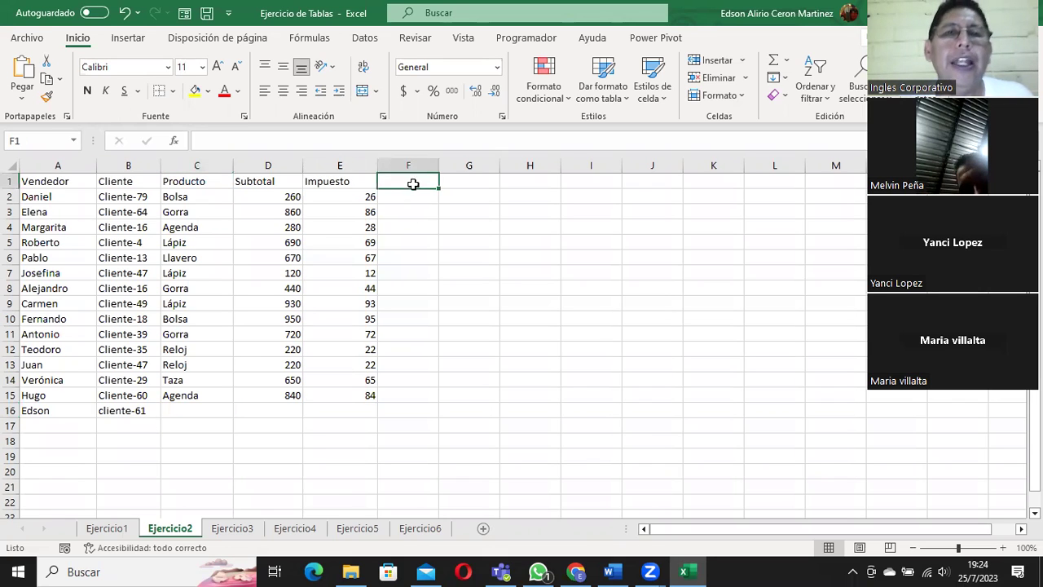
pyautogui.write('IVA')
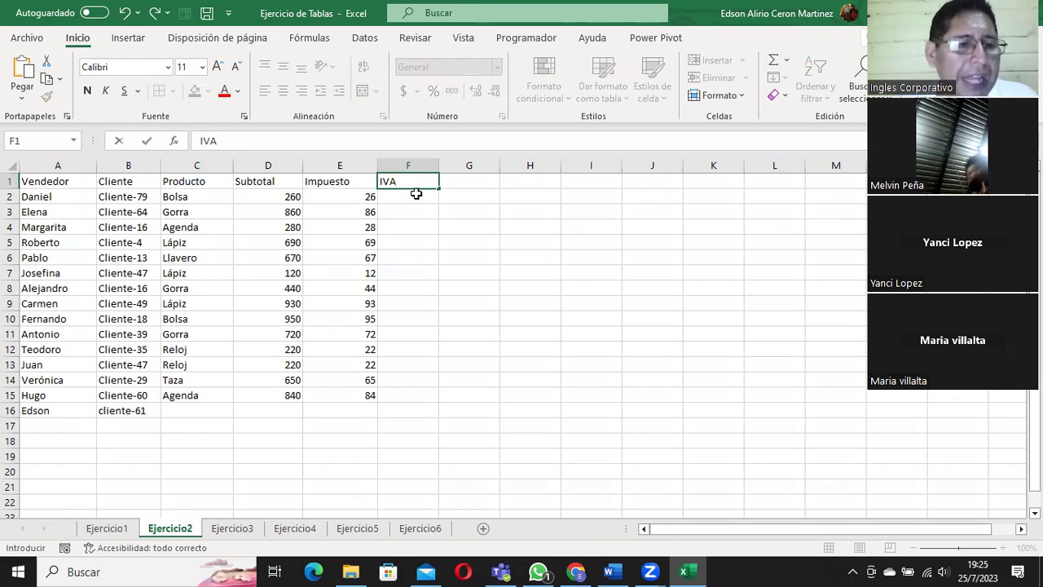
pyautogui.press('BackSpace')
pyautogui.press('BackSpace')
pyautogui.press('BackSpace')
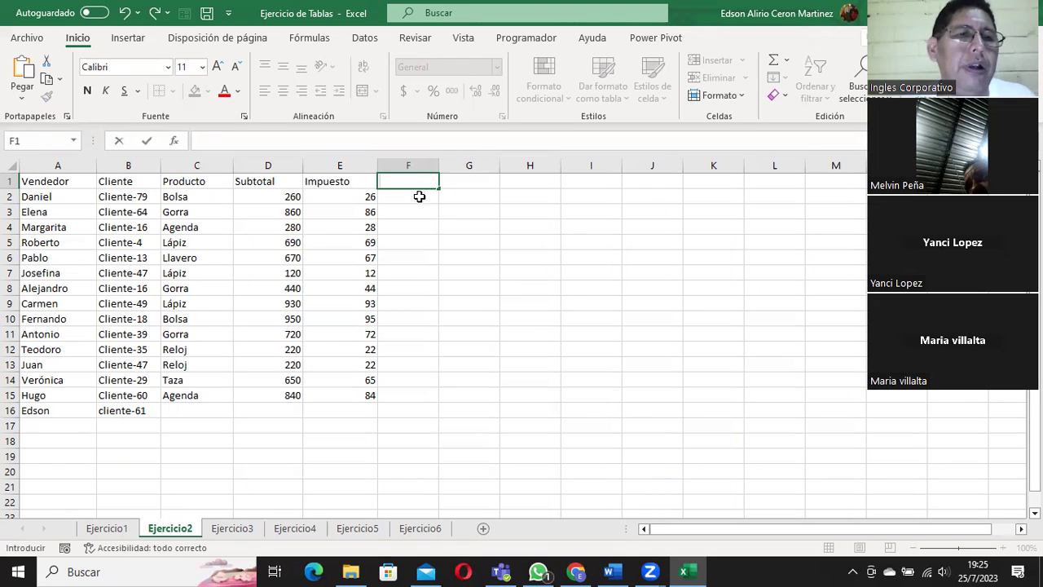
# Delete row 16 with the added vendor so the list ends at row 15.
pyautogui.click(12, 413)
pyautogui.rightClick(12, 413)
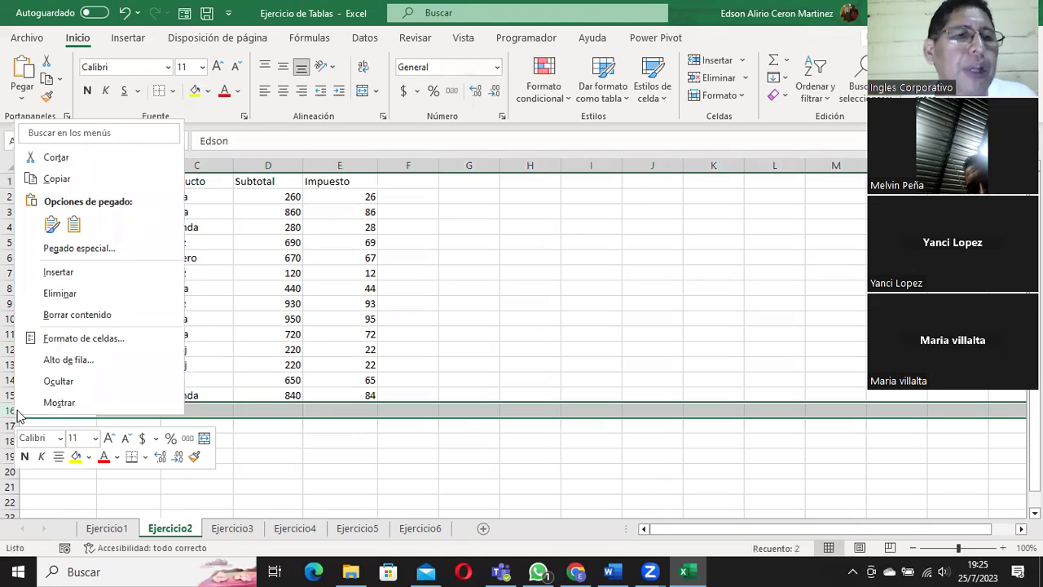
pyautogui.click(74, 293)
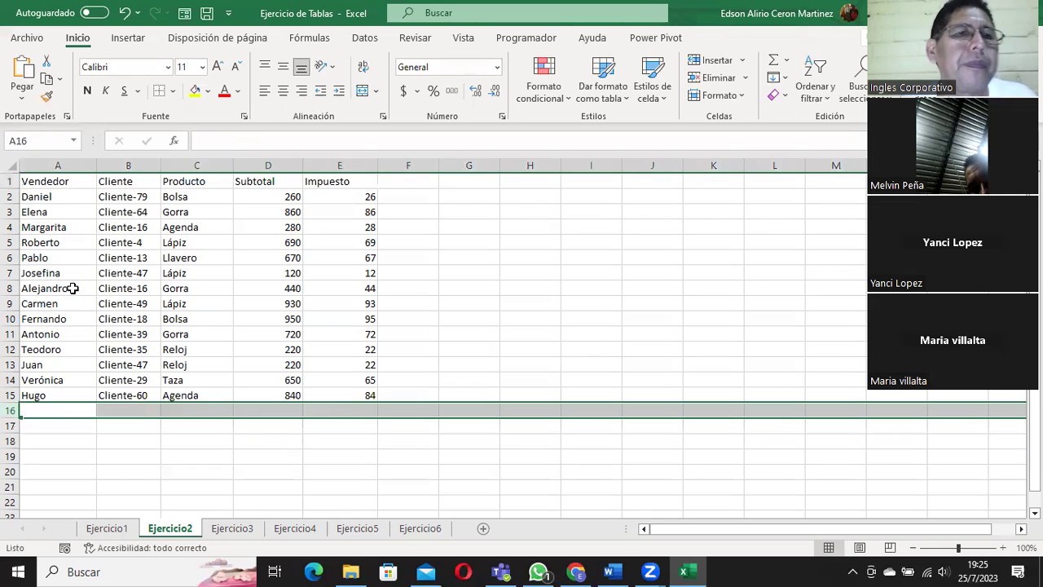
pyautogui.click(71, 186)
pyautogui.click(132, 41)
# Convert A1:E15 into a table with headers and add an IVA column heading in F1.
pyautogui.click(144, 77)
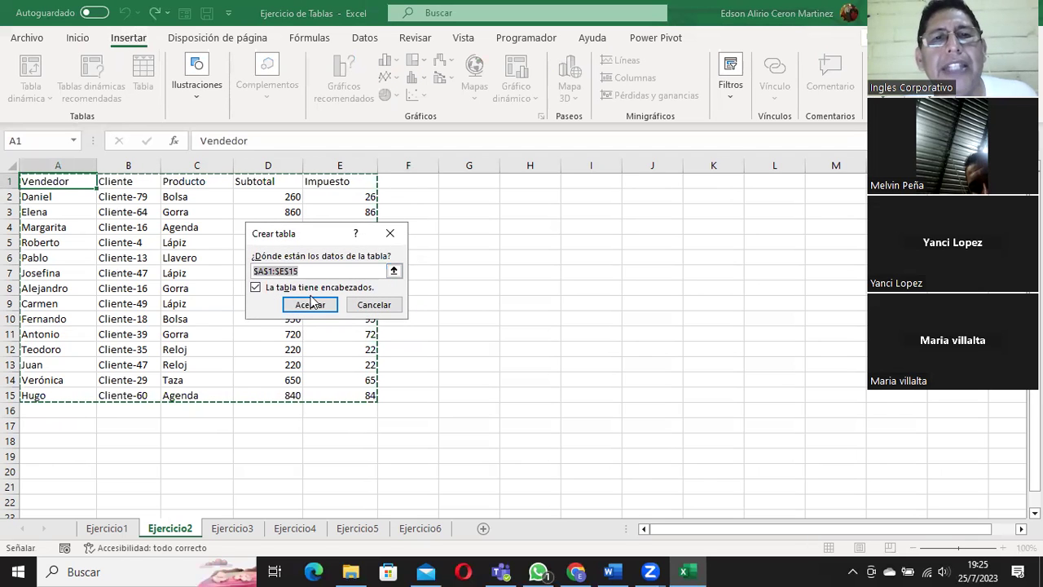
pyautogui.click(312, 304)
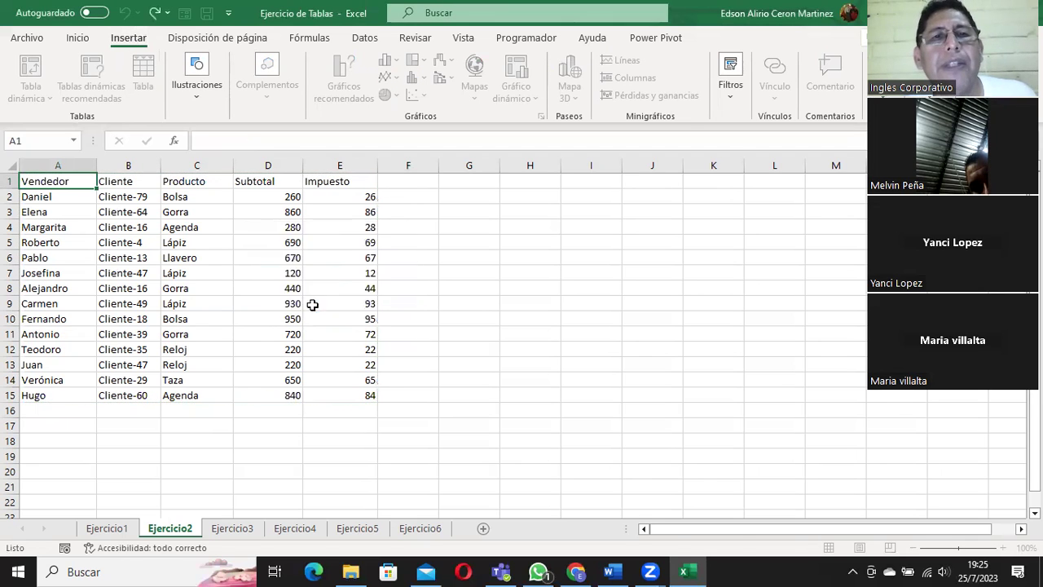
pyautogui.click(395, 181)
pyautogui.write('IVA')
pyautogui.press('Return')
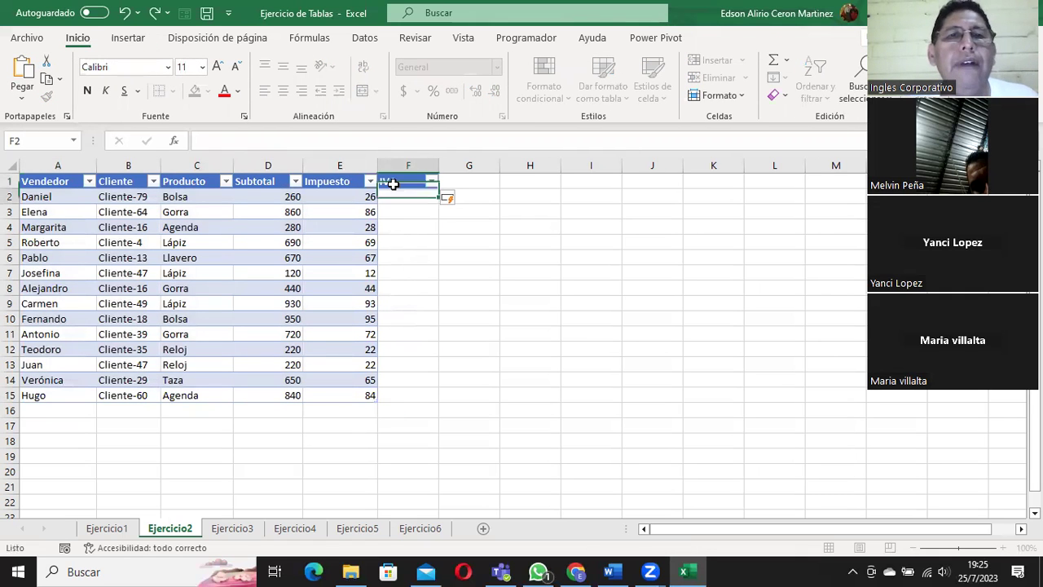
# Add table row 16 with a vendor name and client Cliente-61.
pyautogui.click(36, 407)
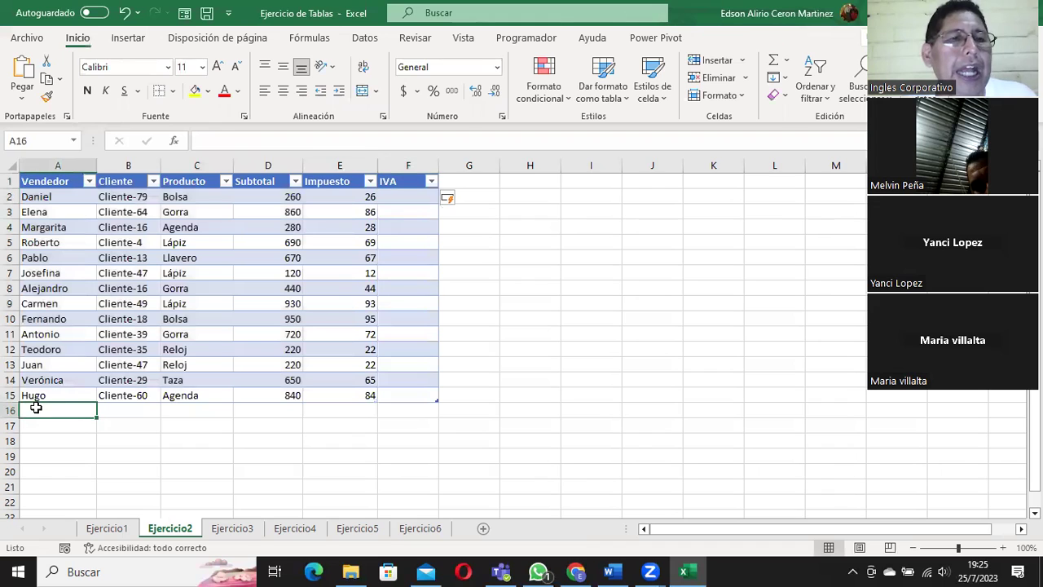
pyautogui.write('EDSON')
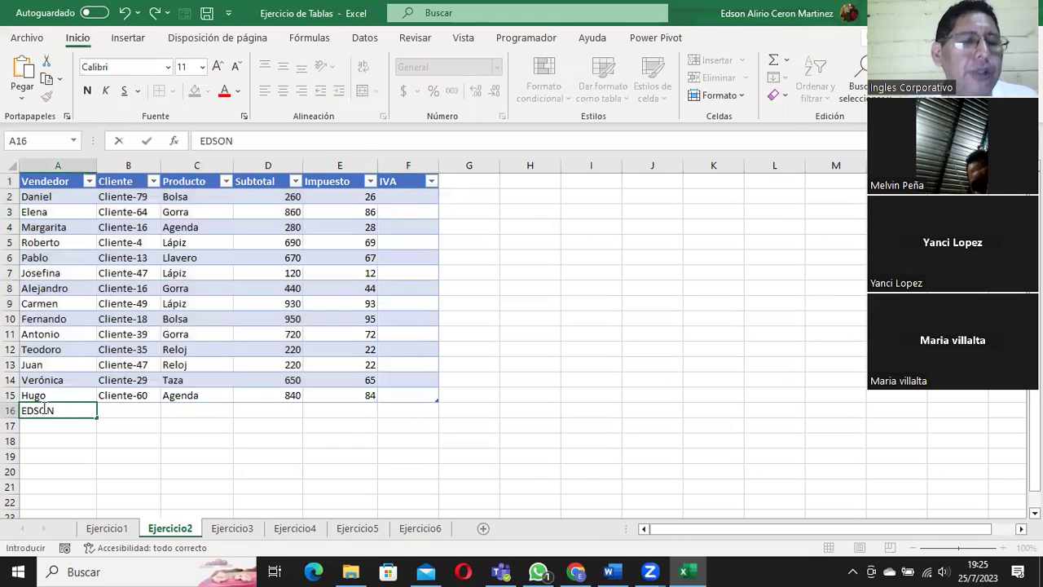
pyautogui.press('Tab')
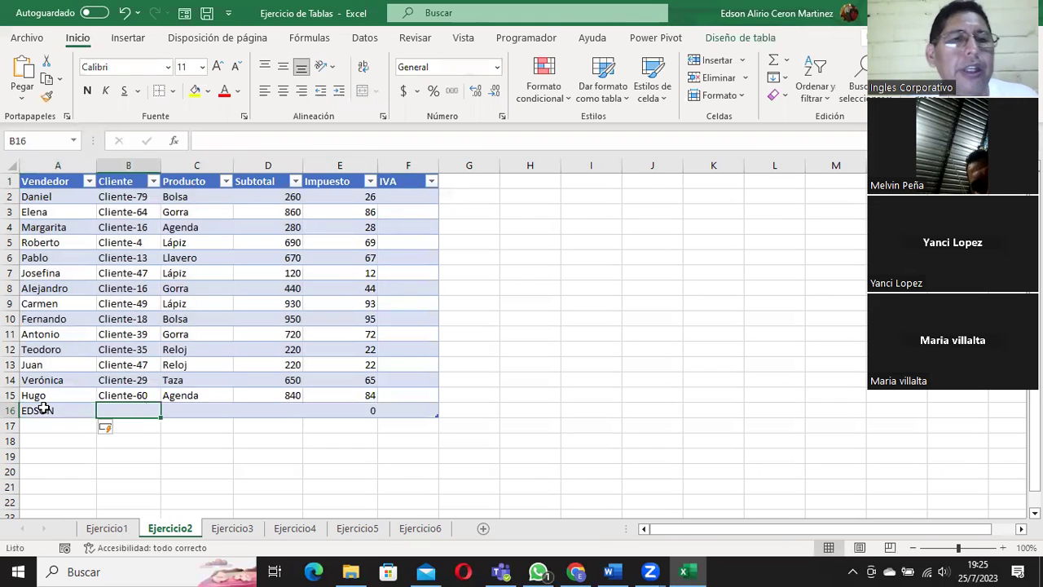
pyautogui.write('cLIE')
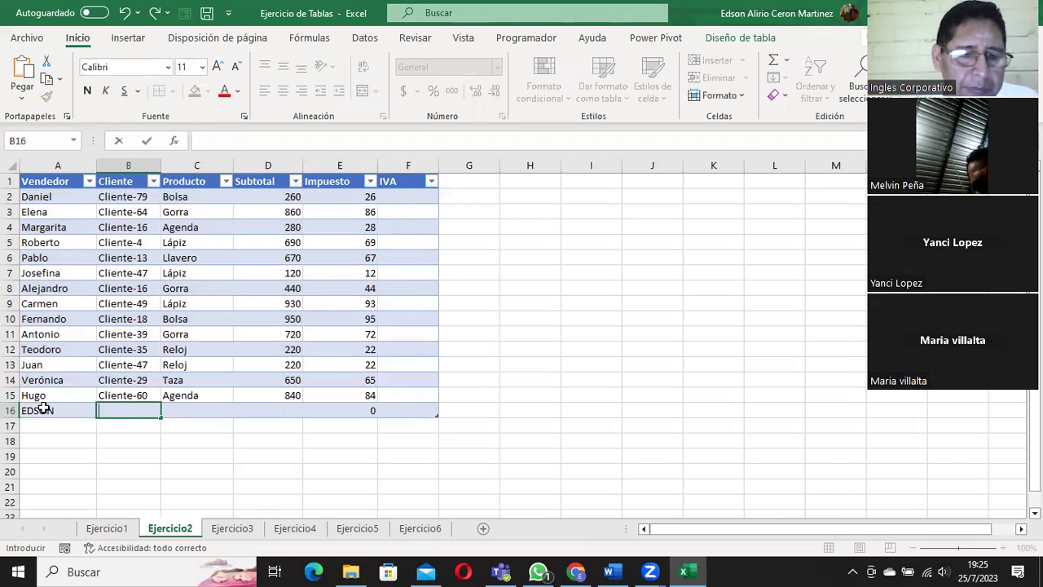
pyautogui.write('nte')
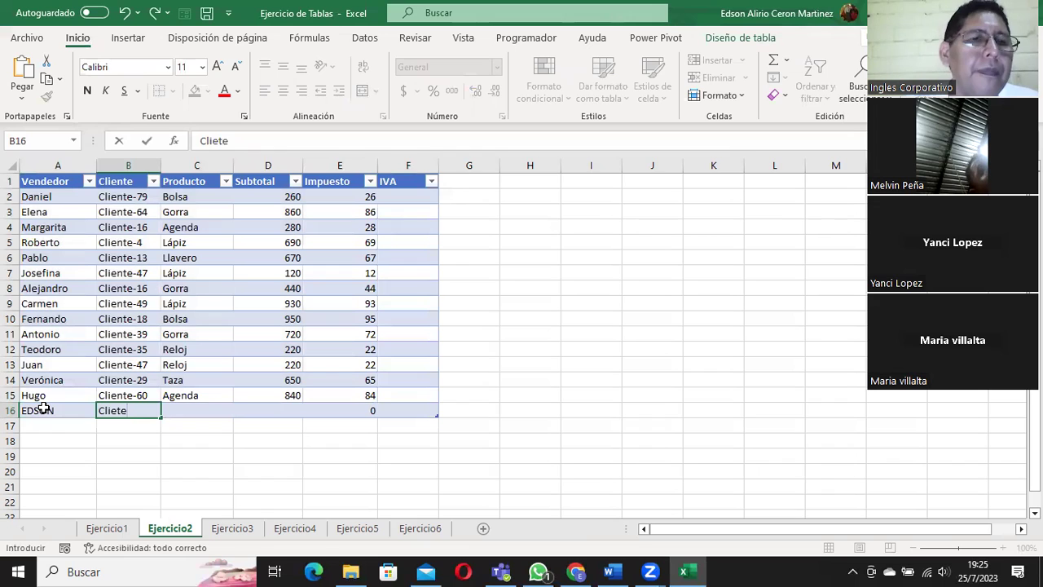
pyautogui.press('BackSpace')
pyautogui.press('BackSpace')
pyautogui.press('BackSpace')
pyautogui.write('nte-61')
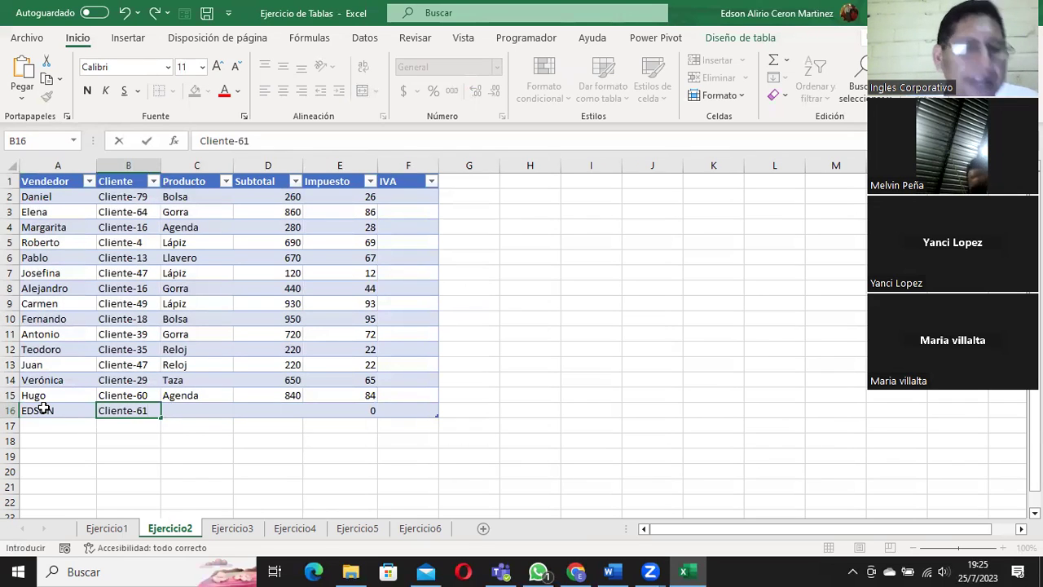
pyautogui.press('Tab')
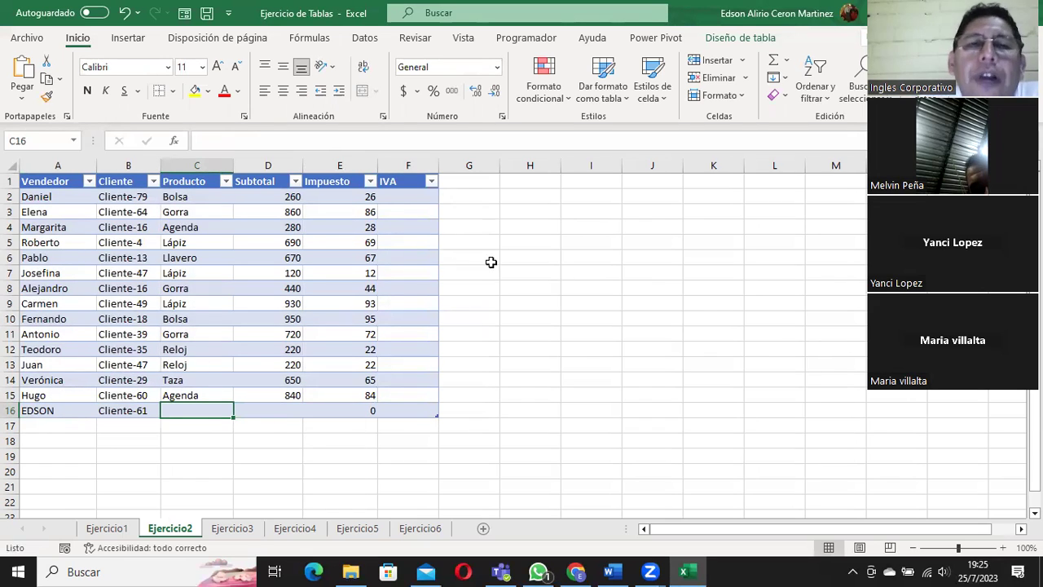
# Check the first row's Subtotal value and Impuesto formula beside column F.
pyautogui.click(408, 197)
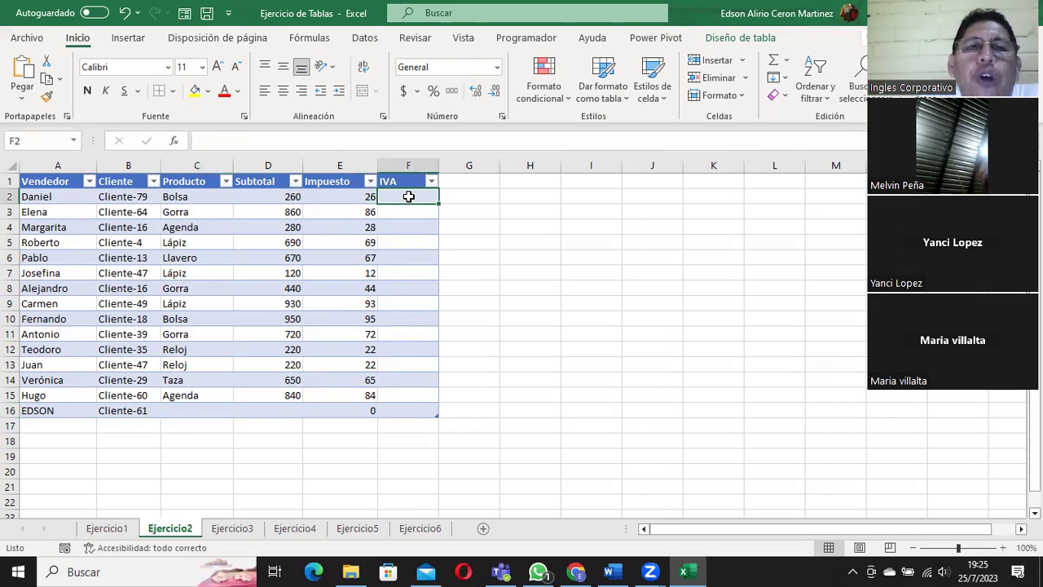
pyautogui.click(267, 199)
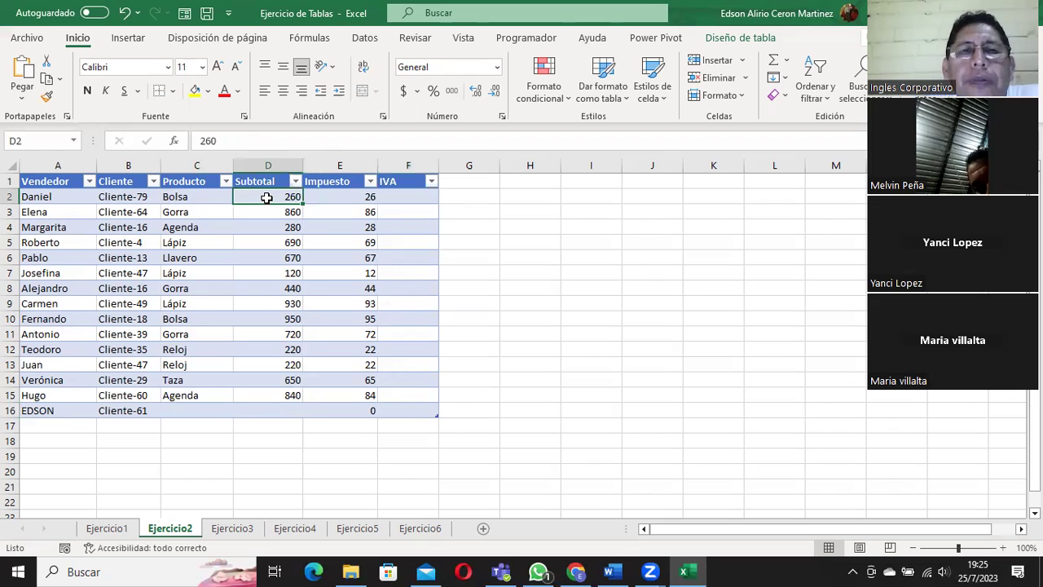
pyautogui.click(396, 196)
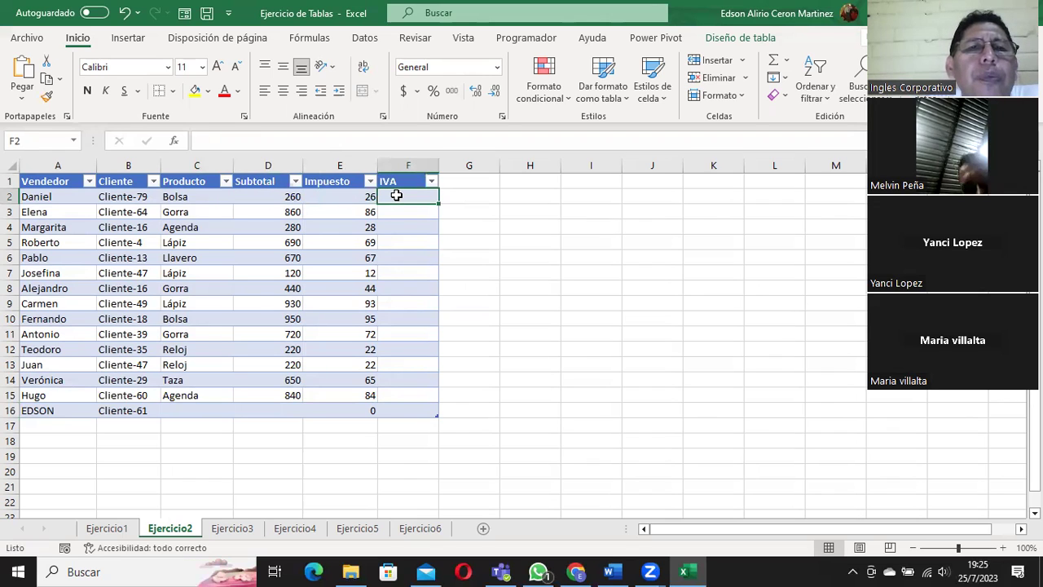
pyautogui.click(352, 198)
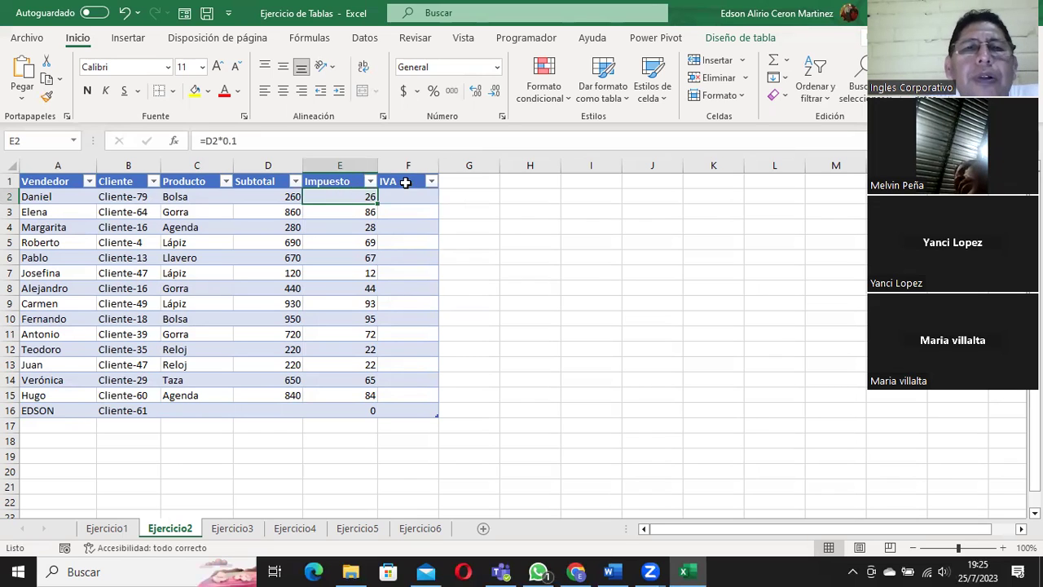
# Rename the F1 header from IVA to 'Total a pagar' and widen column F to fit.
pyautogui.doubleClick(405, 183)
pyautogui.moveTo(411, 182); pyautogui.dragTo(381, 185)
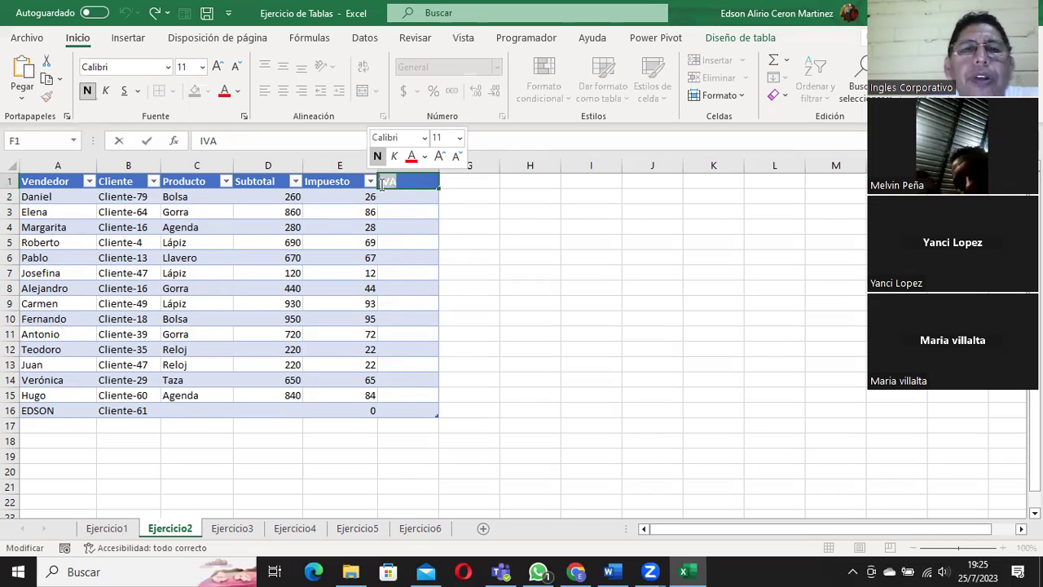
pyautogui.write('Tota')
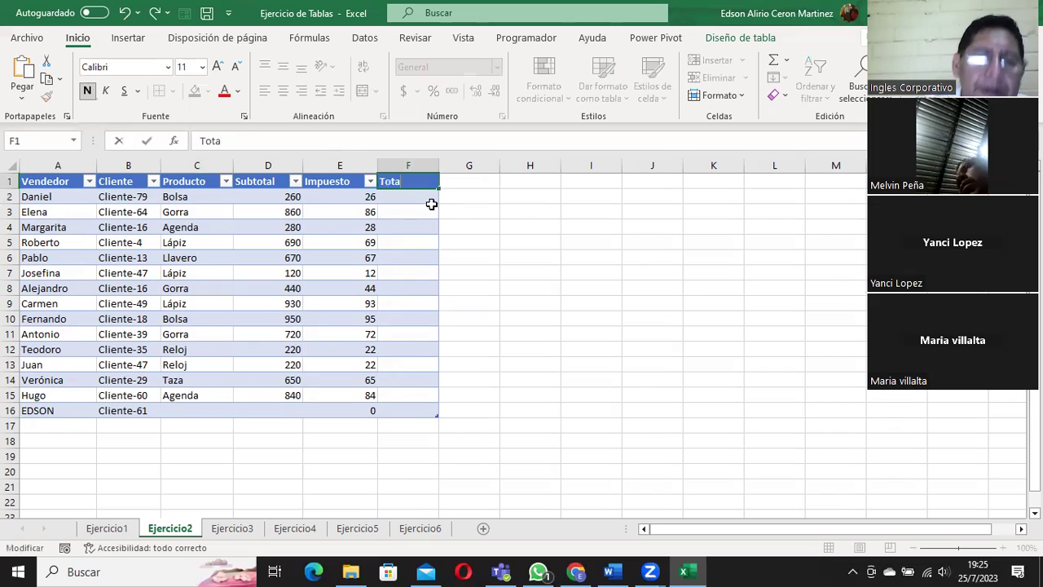
pyautogui.press('BackSpace')
pyautogui.press('BackSpace')
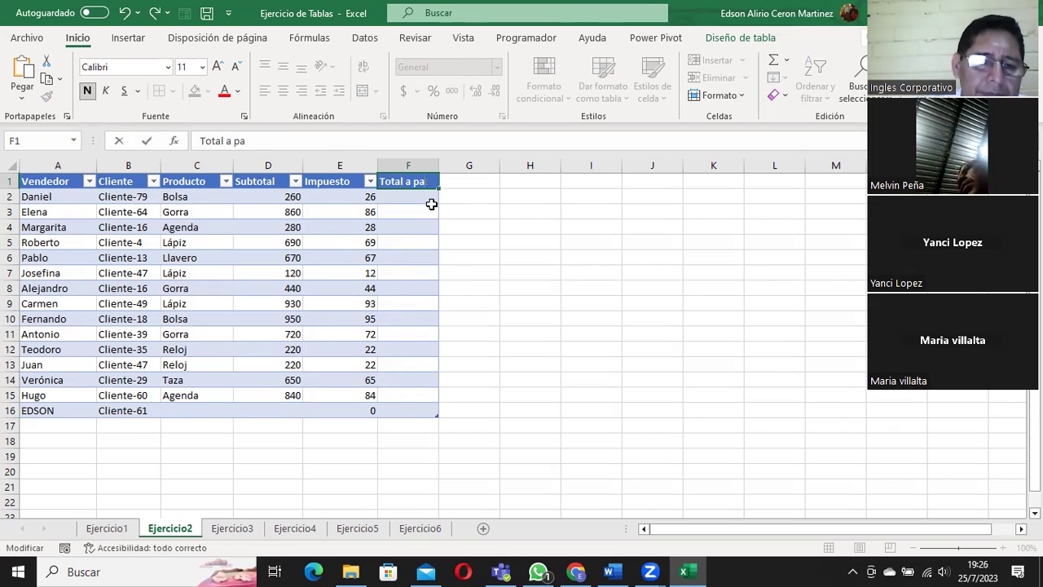
pyautogui.write('gar')
pyautogui.click(431, 205)
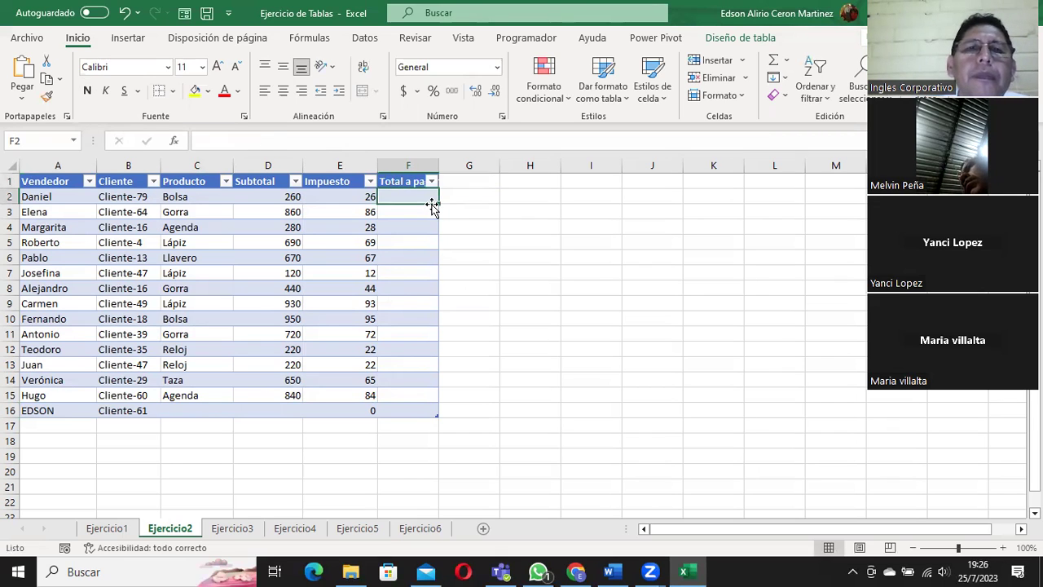
pyautogui.moveTo(439, 165); pyautogui.dragTo(459, 165)
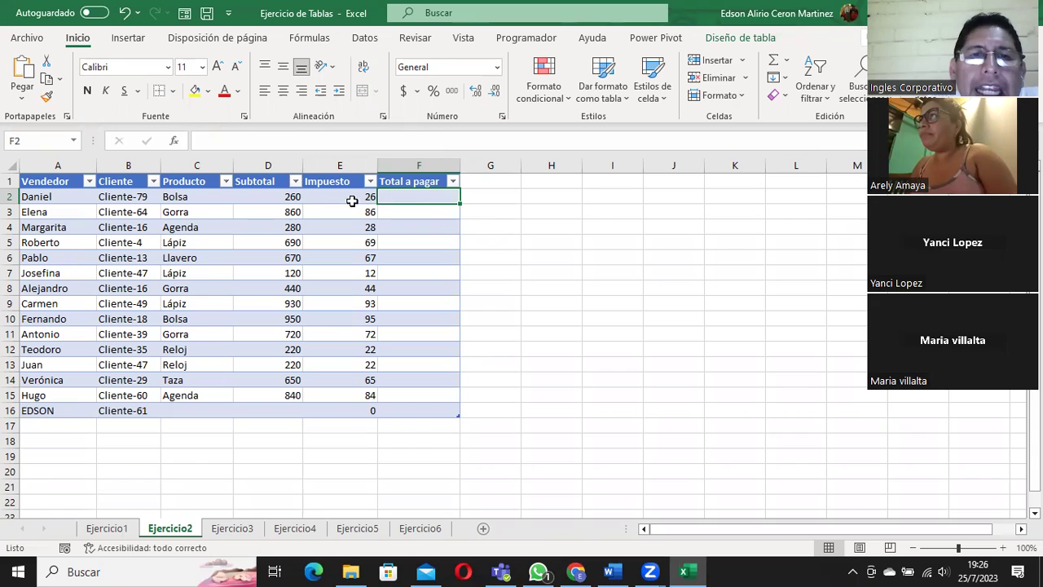
pyautogui.click(277, 197)
pyautogui.click(324, 197)
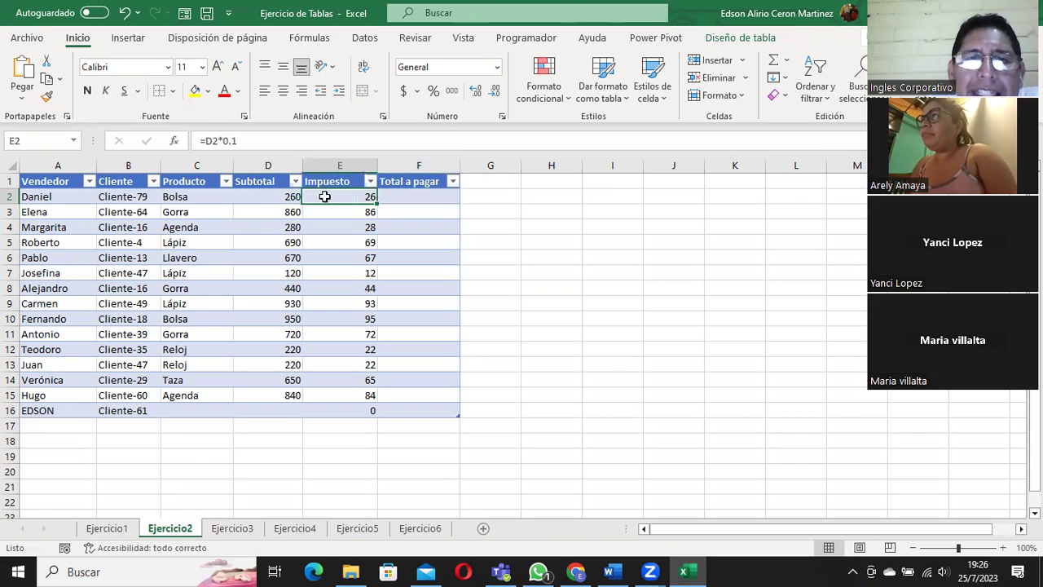
pyautogui.click(403, 197)
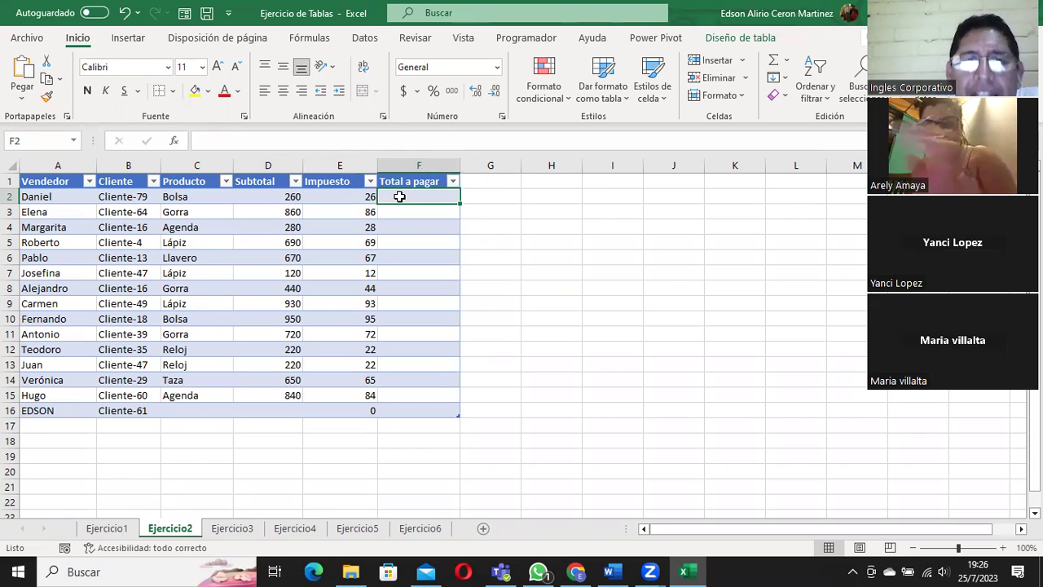
pyautogui.click(281, 196)
pyautogui.click(342, 196)
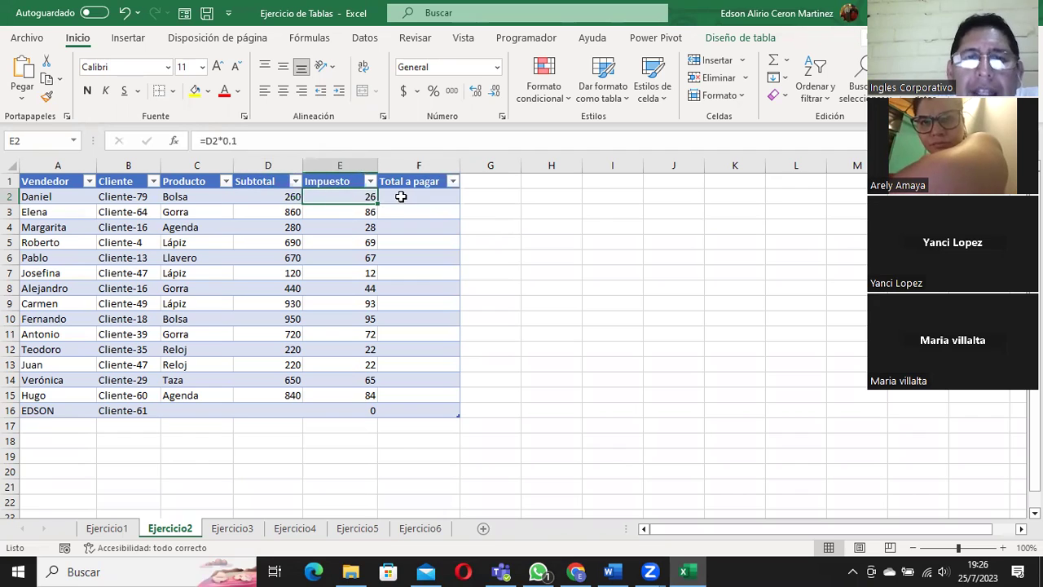
pyautogui.click(404, 196)
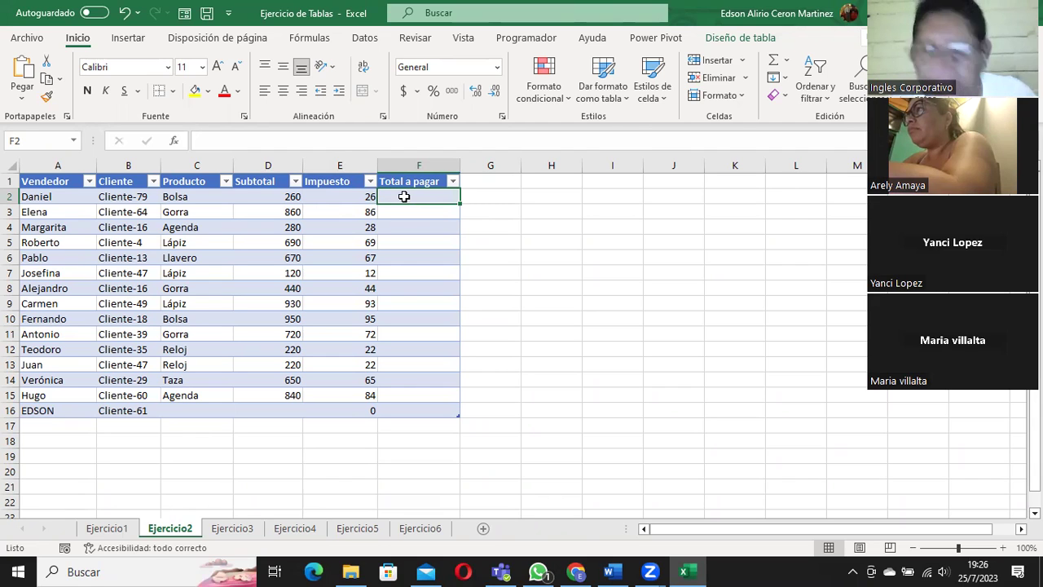
pyautogui.write('=')
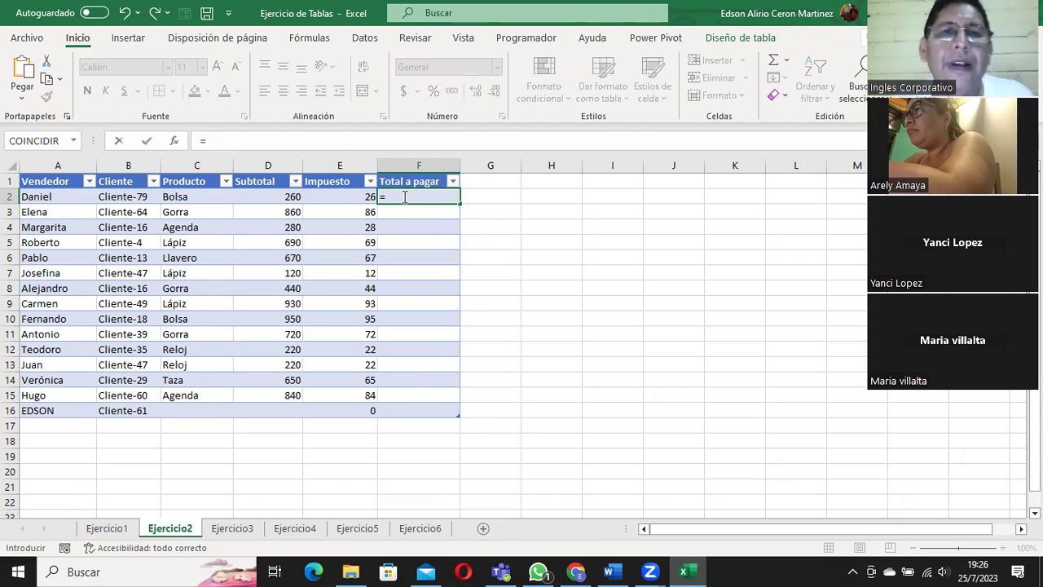
pyautogui.write('(')
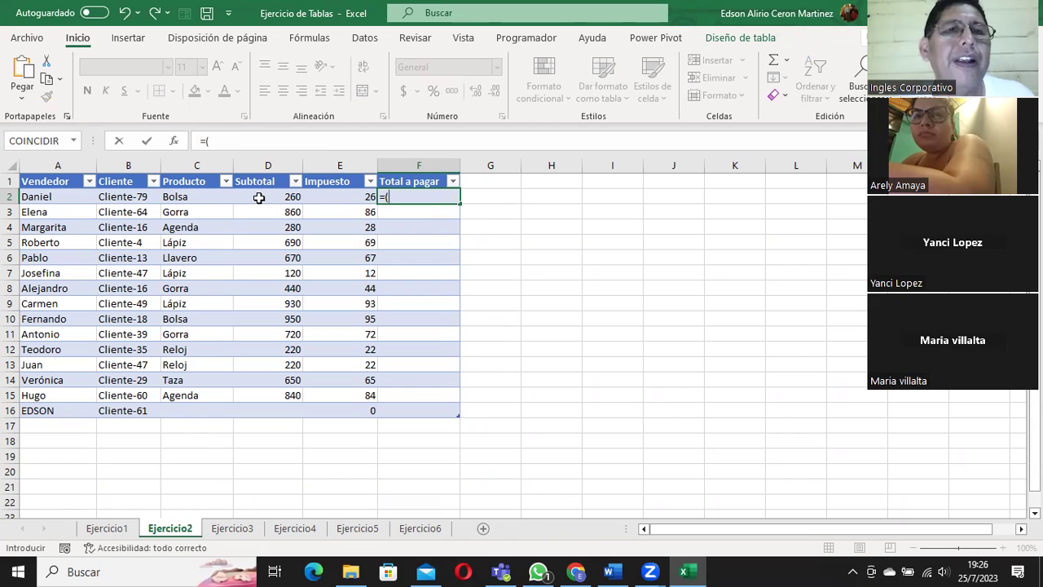
pyautogui.click(258, 198)
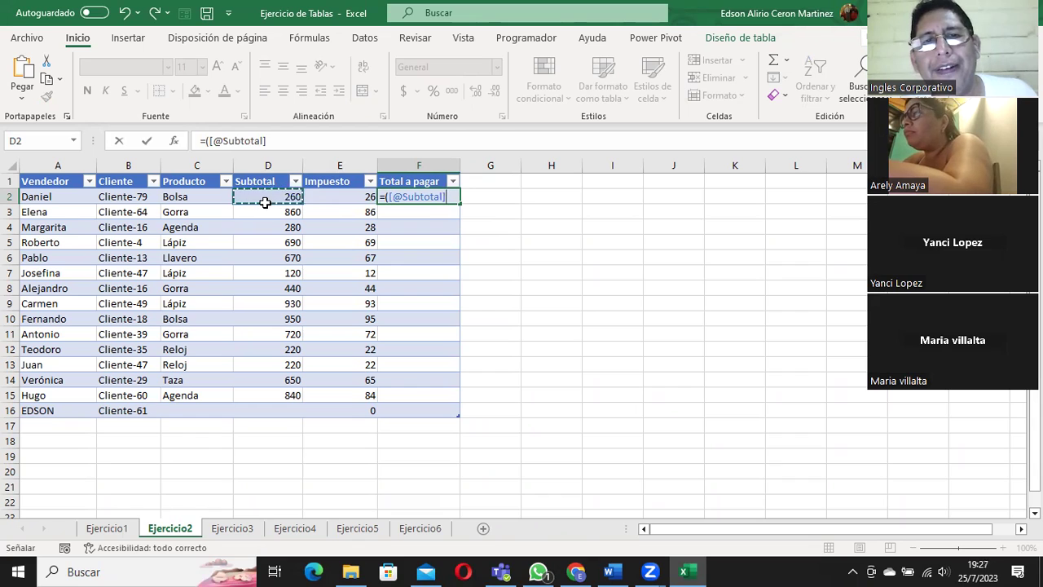
pyautogui.write('+')
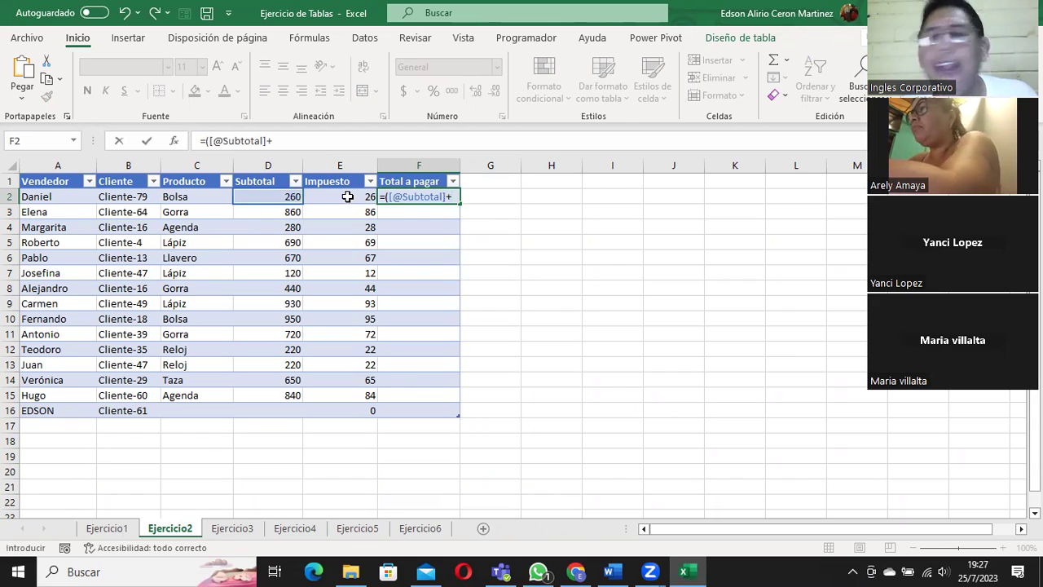
pyautogui.click(347, 197)
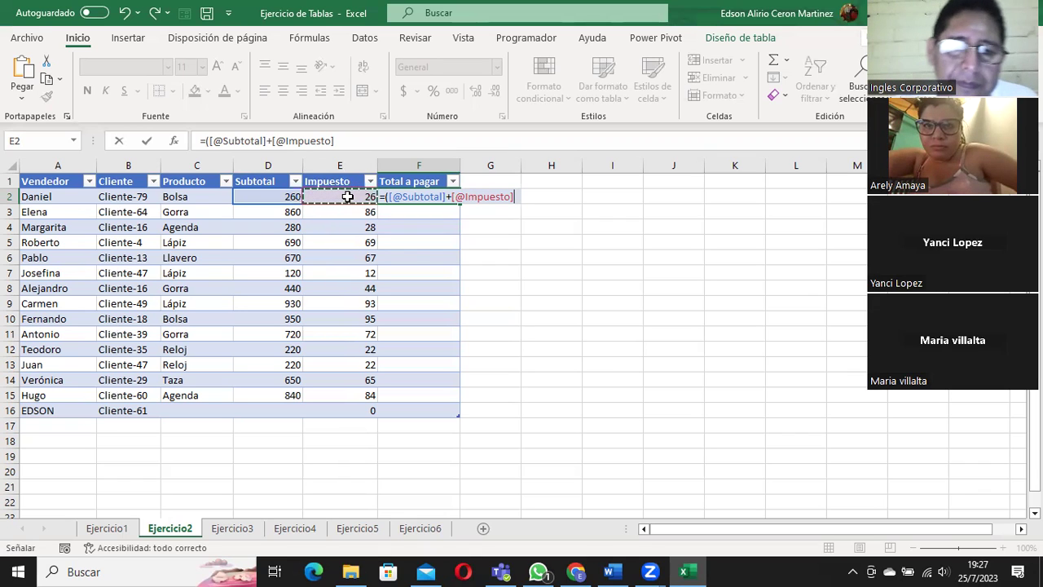
pyautogui.write(')')
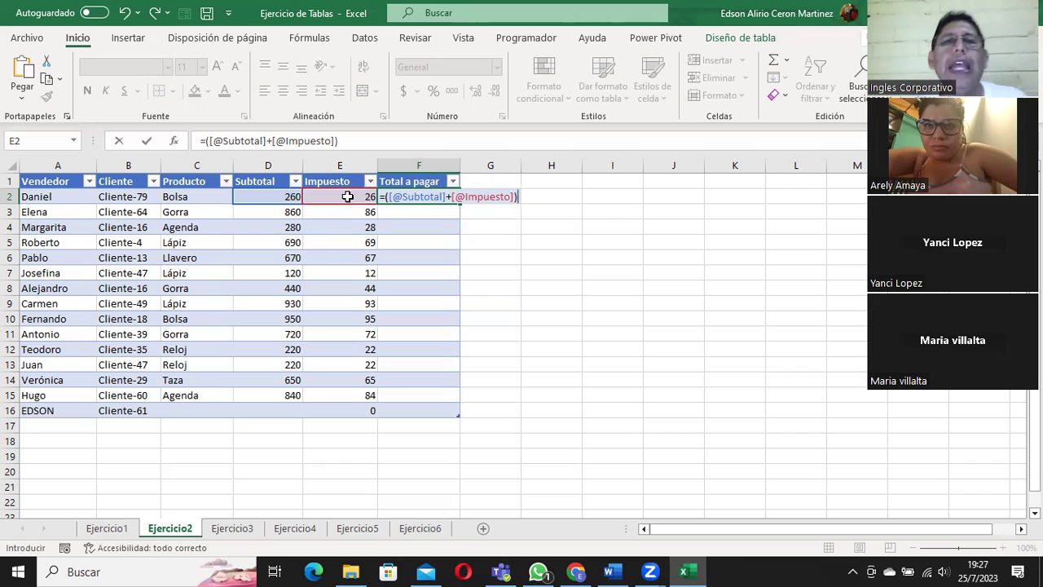
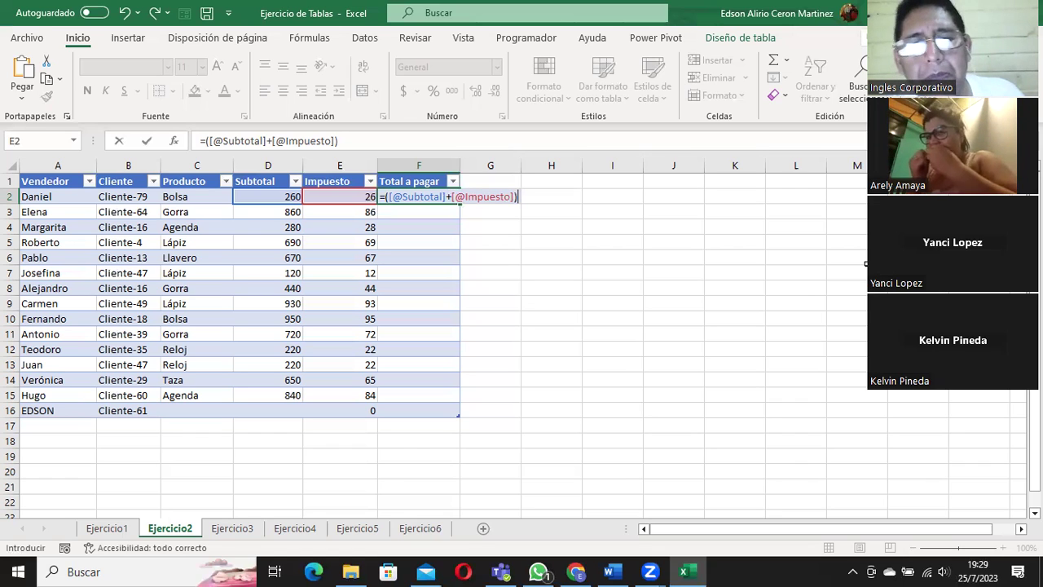
pyautogui.press('Return')
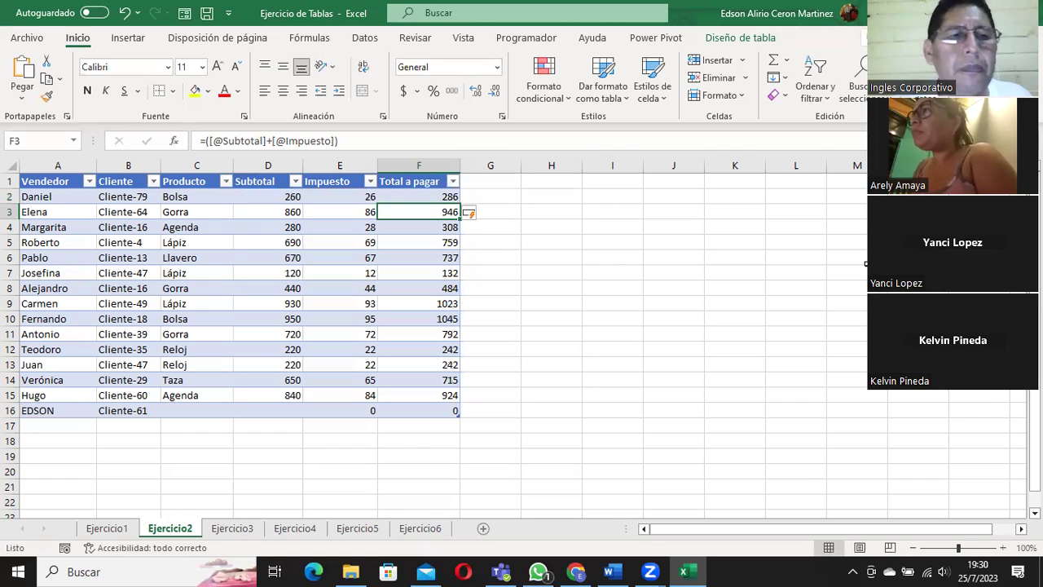
# Enter ivan in A18 and extend the Ejercicio2 table down to row 18.
pyautogui.click(27, 441)
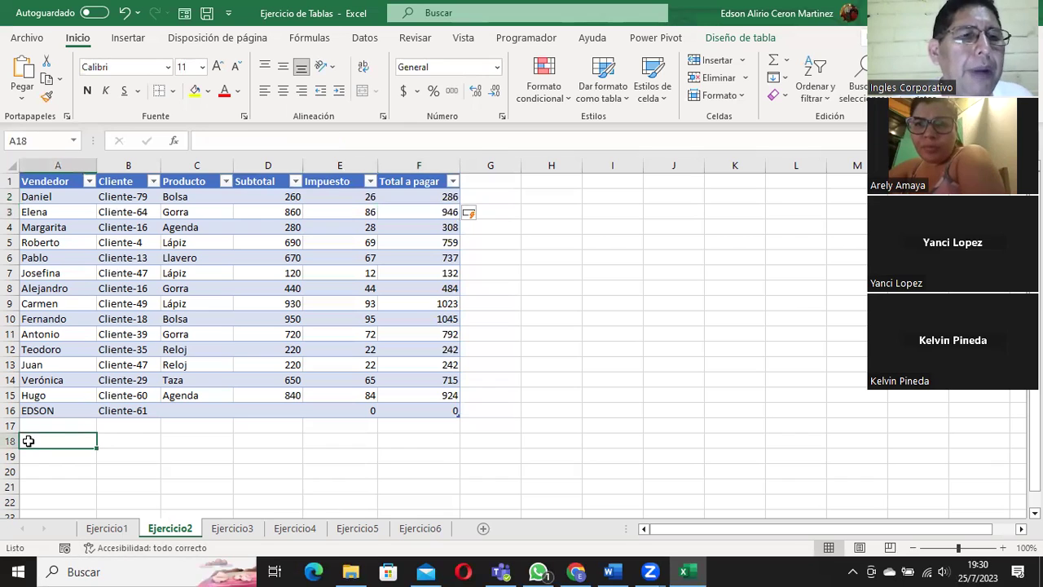
pyautogui.write('ivan')
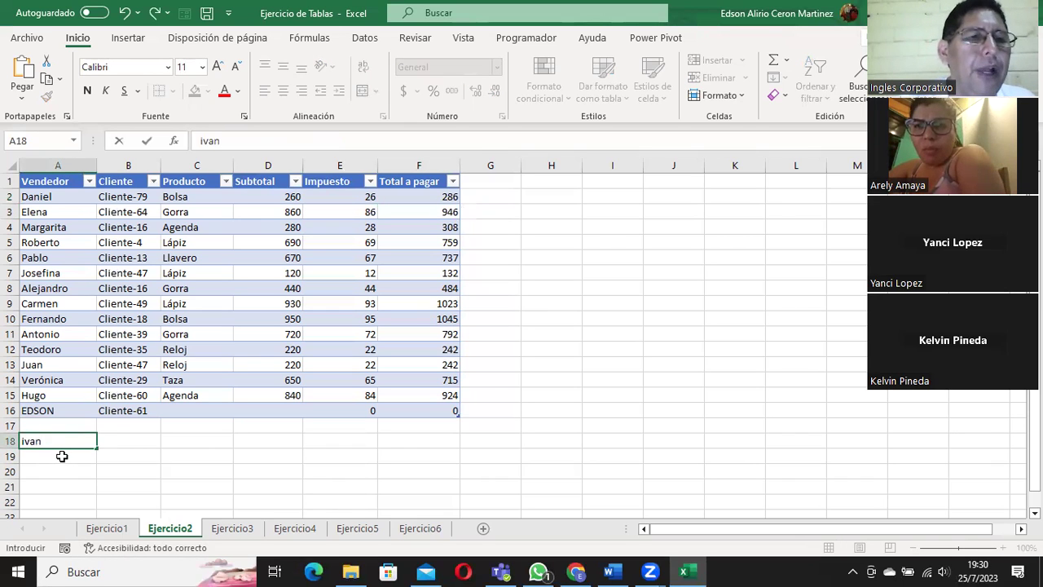
pyautogui.press('Tab')
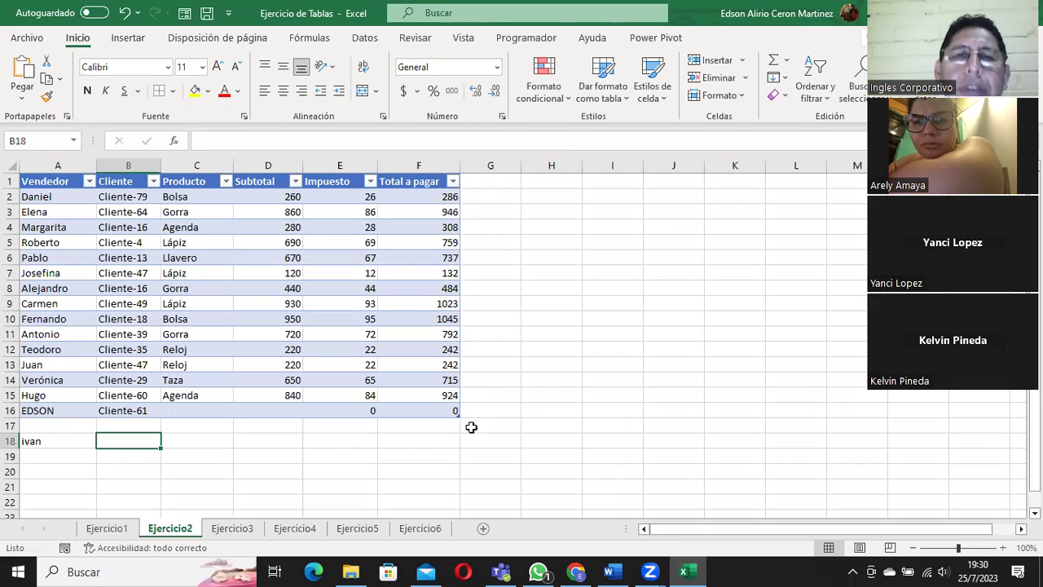
pyautogui.moveTo(457, 415); pyautogui.dragTo(456, 452)
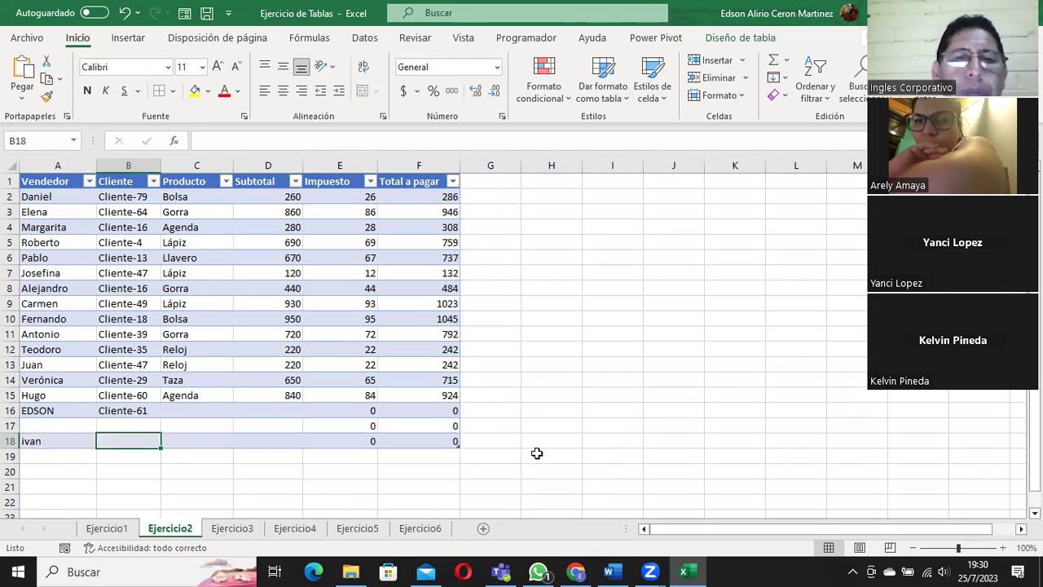
pyautogui.click(63, 438)
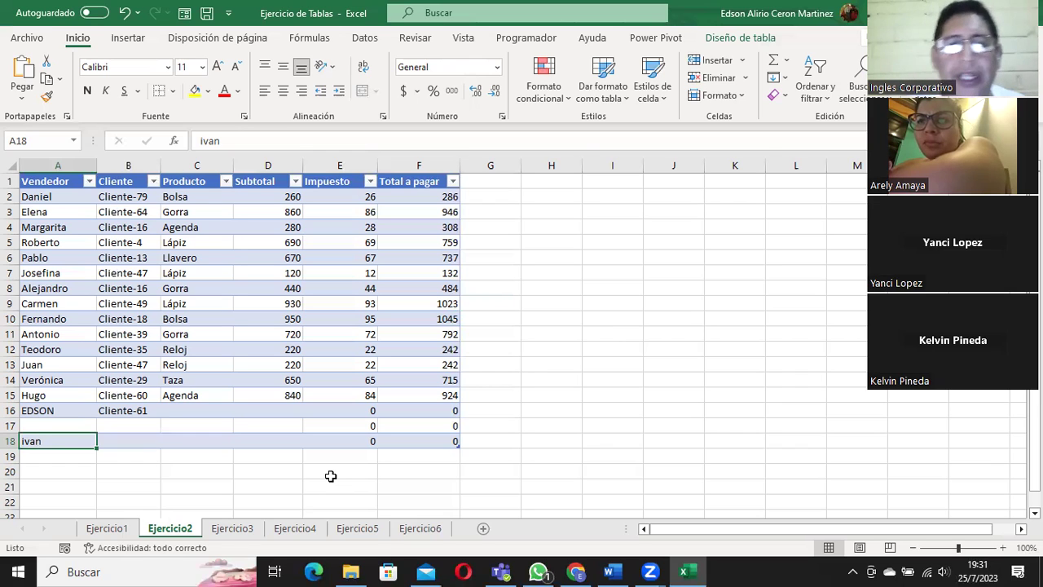
pyautogui.click(338, 440)
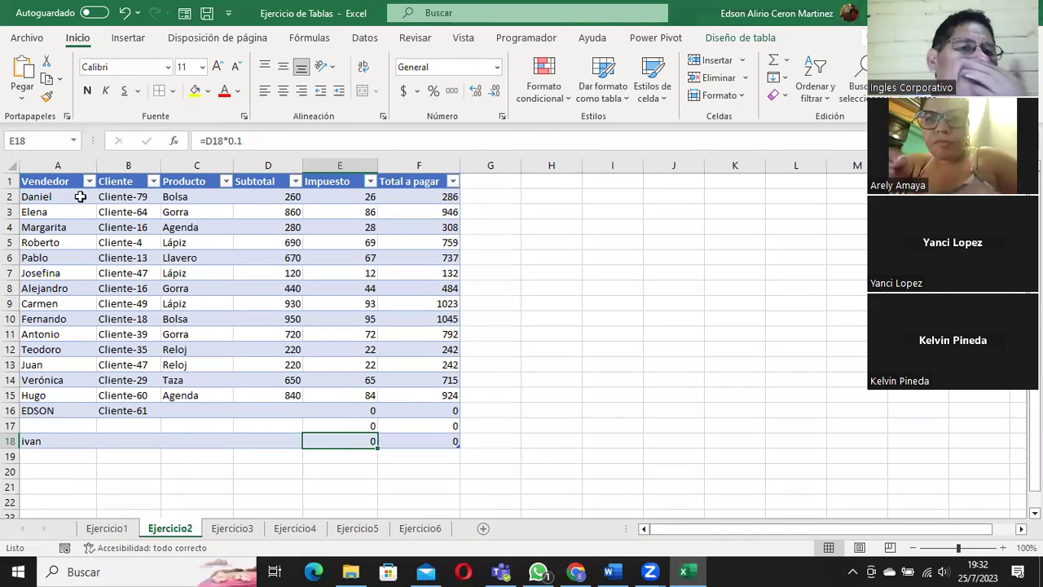
# Review the row 2 values and F2's Total a pagar formula, then show the Insertar options.
pyautogui.click(62, 184)
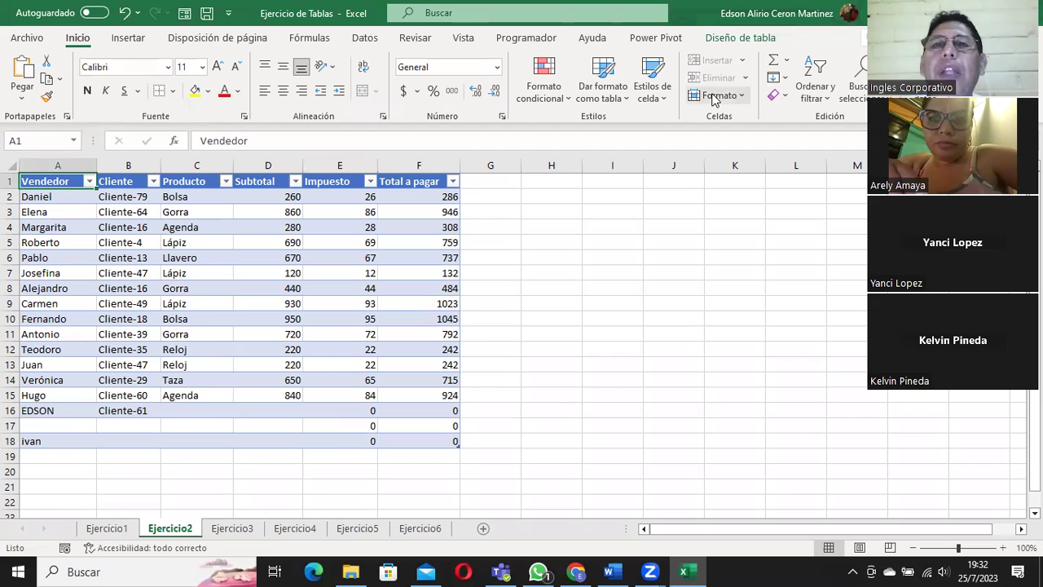
pyautogui.click(755, 37)
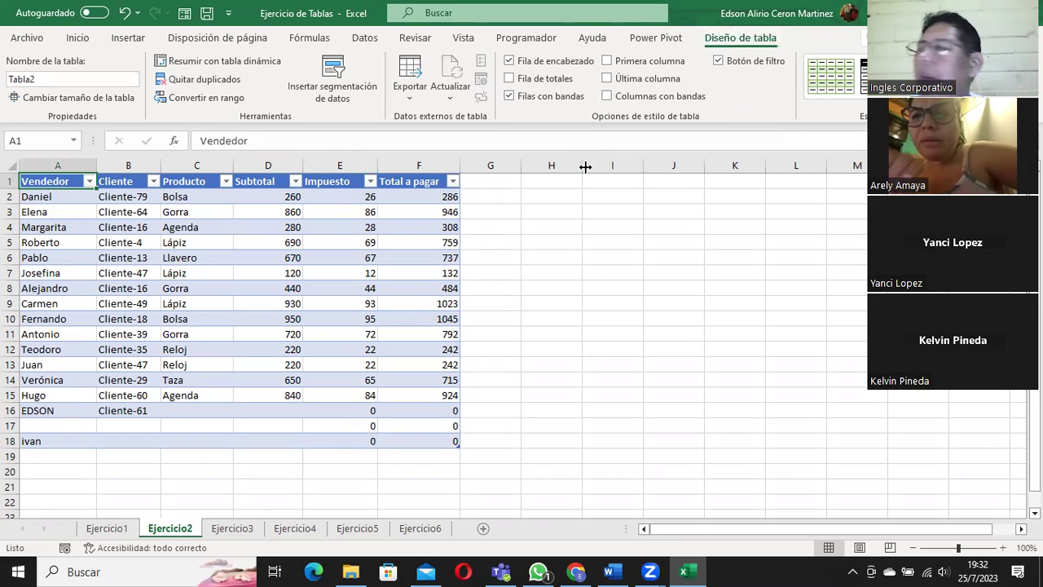
pyautogui.click(256, 202)
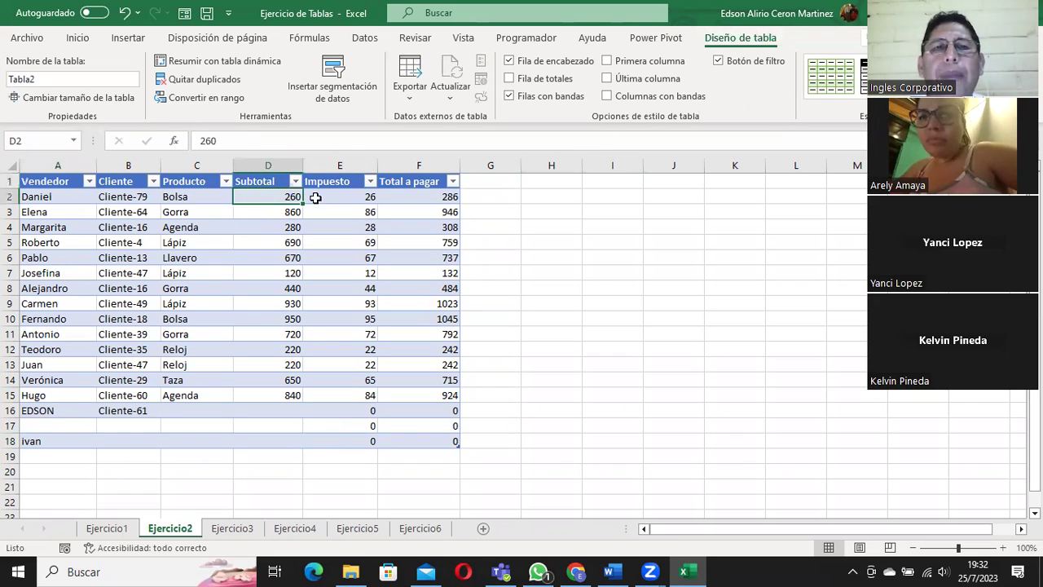
pyautogui.click(331, 196)
pyautogui.click(413, 193)
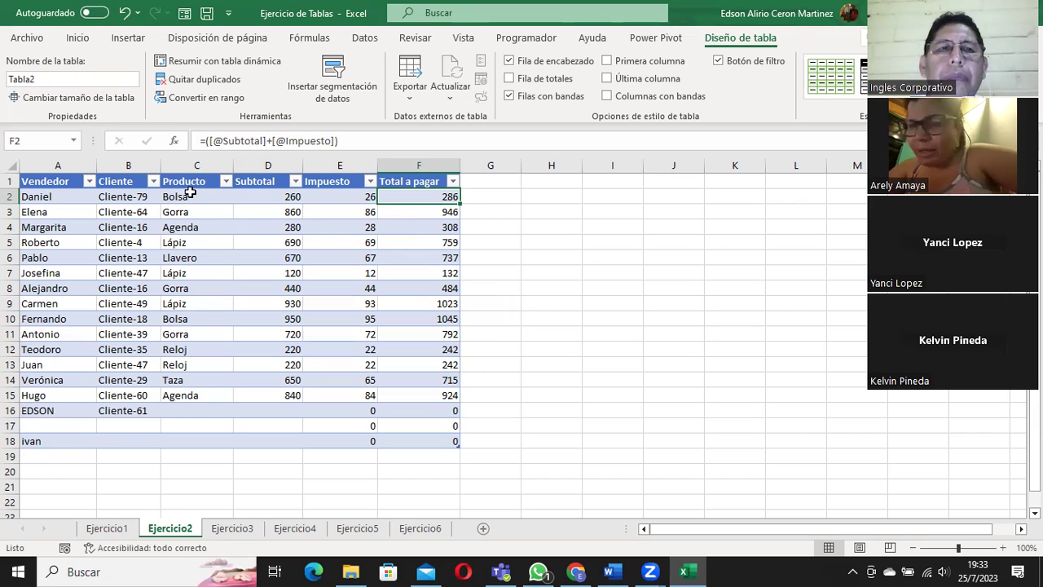
pyautogui.click(190, 194)
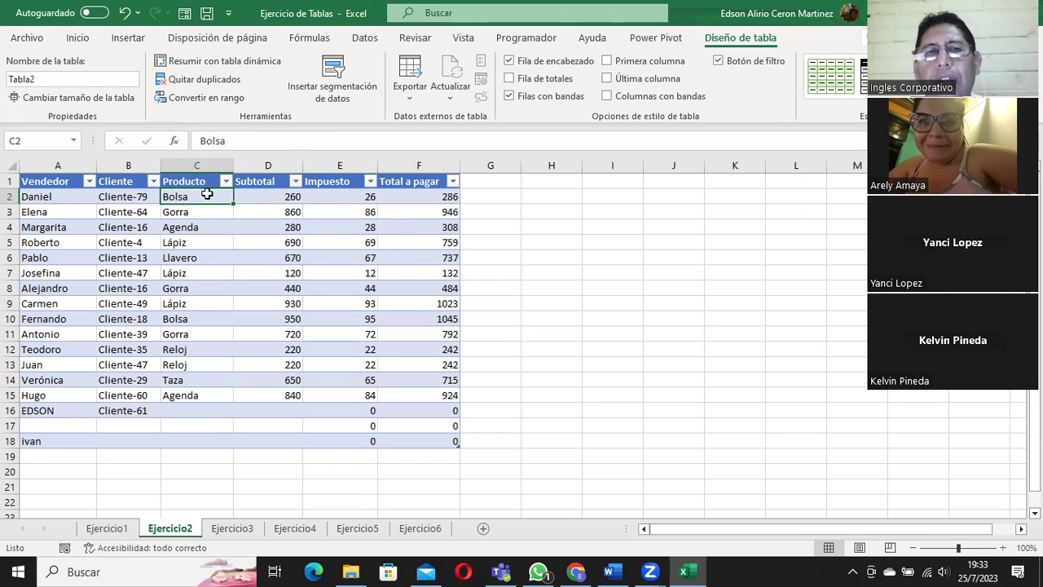
pyautogui.click(411, 198)
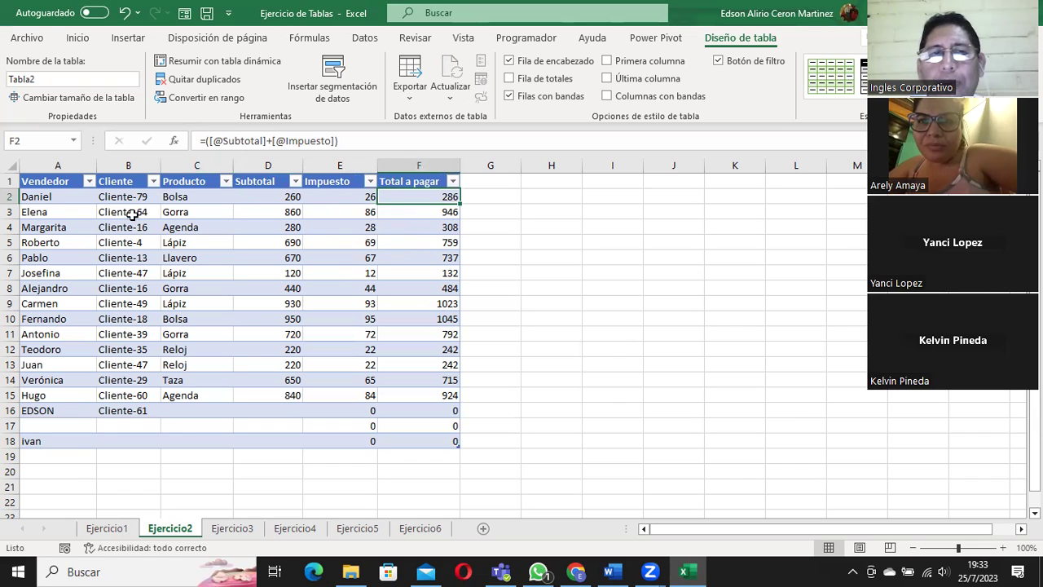
pyautogui.click(111, 198)
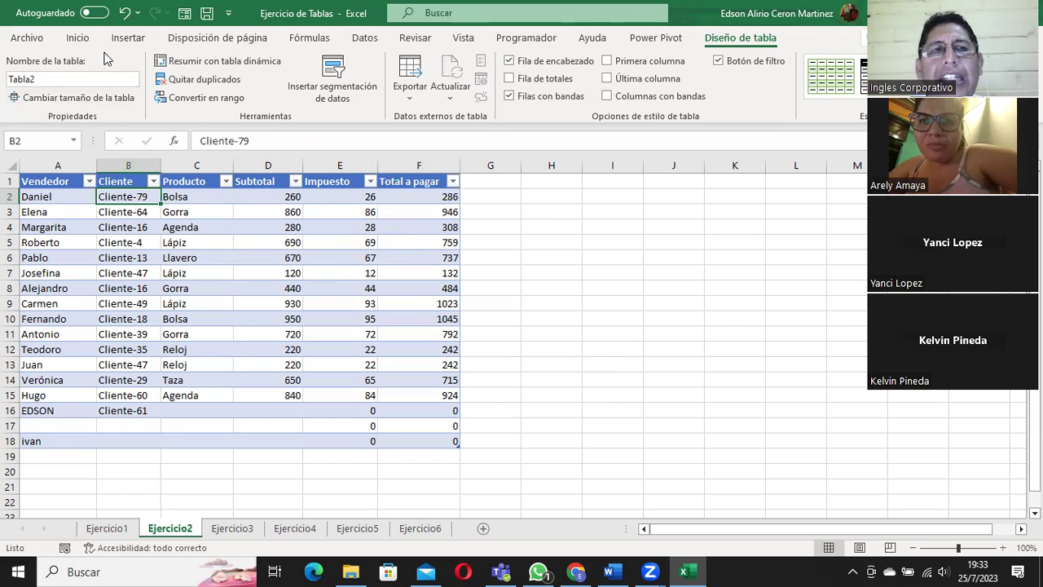
pyautogui.click(130, 39)
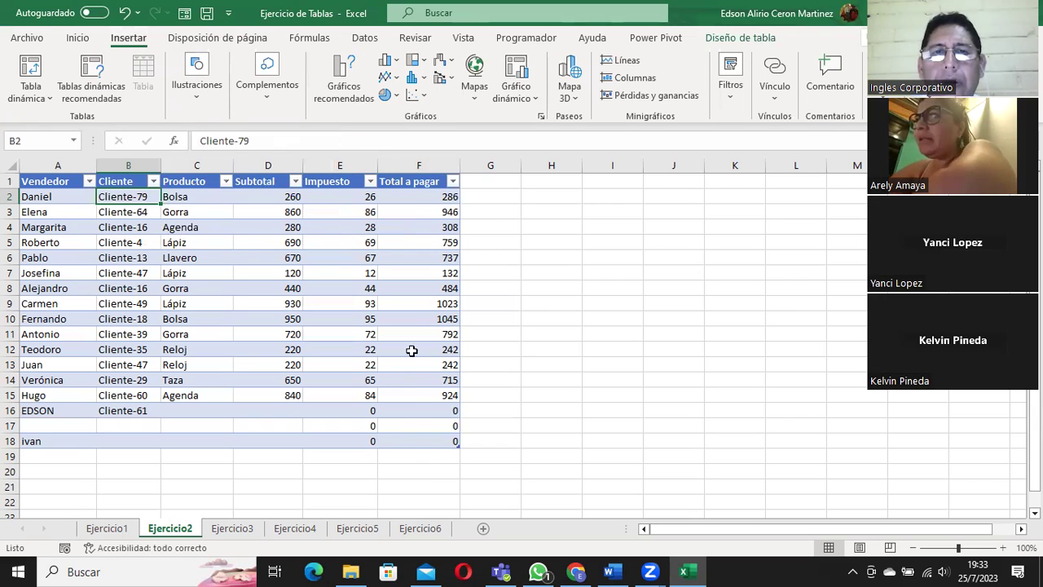
pyautogui.click(412, 194)
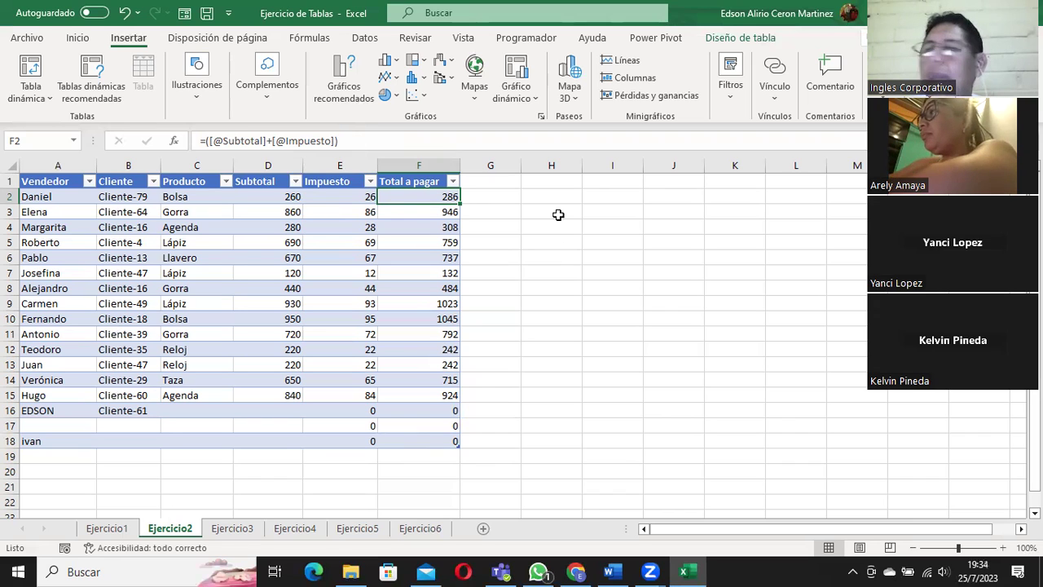
pyautogui.click(272, 197)
pyautogui.click(309, 198)
pyautogui.moveTo(277, 198); pyautogui.dragTo(337, 204)
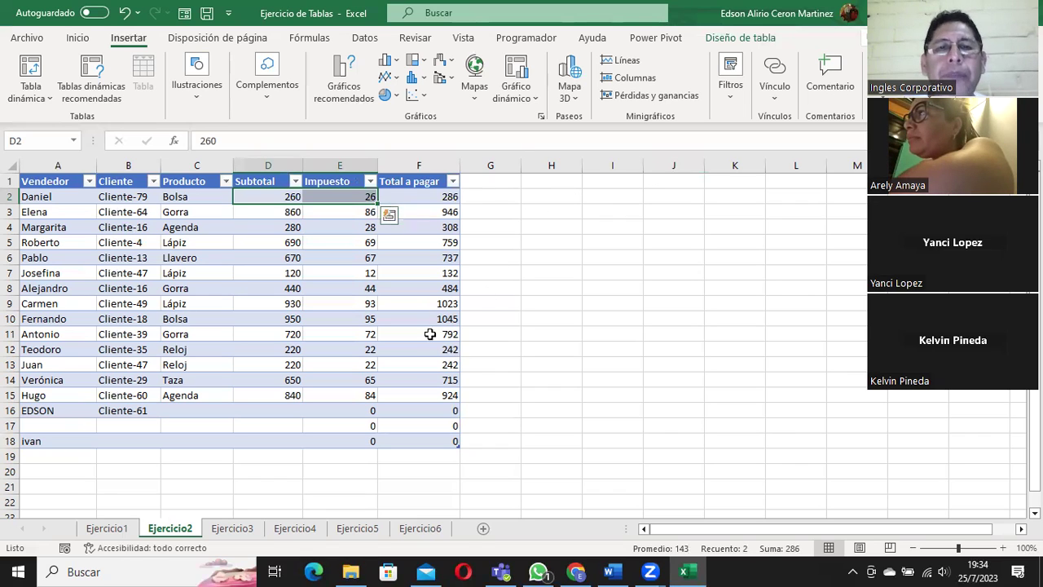
pyautogui.click(423, 439)
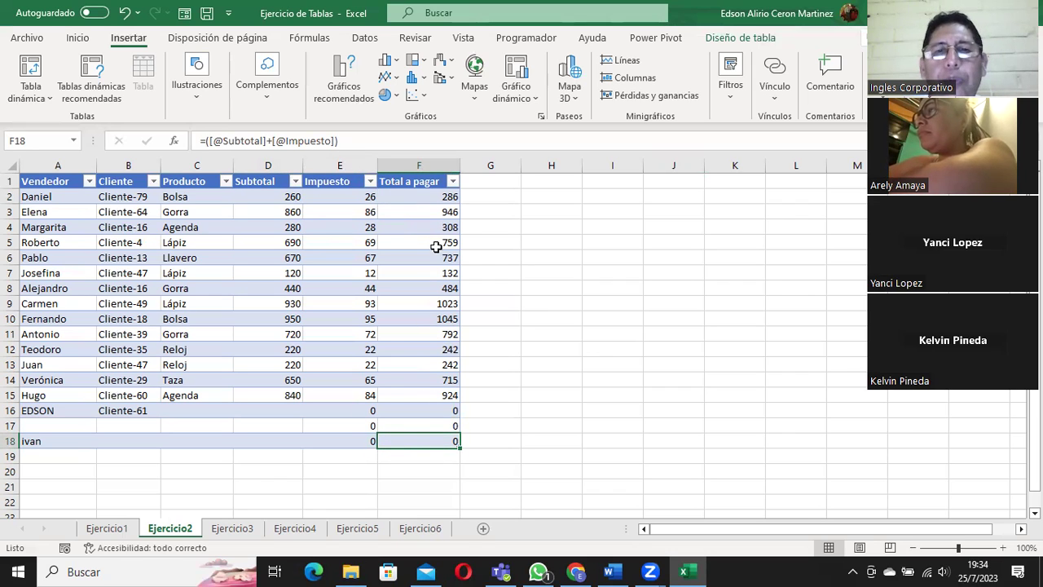
# Turn on Fila de totales and inspect F19's =SUBTOTALES(109;[Total a pagar]) showing 8635.
pyautogui.click(733, 37)
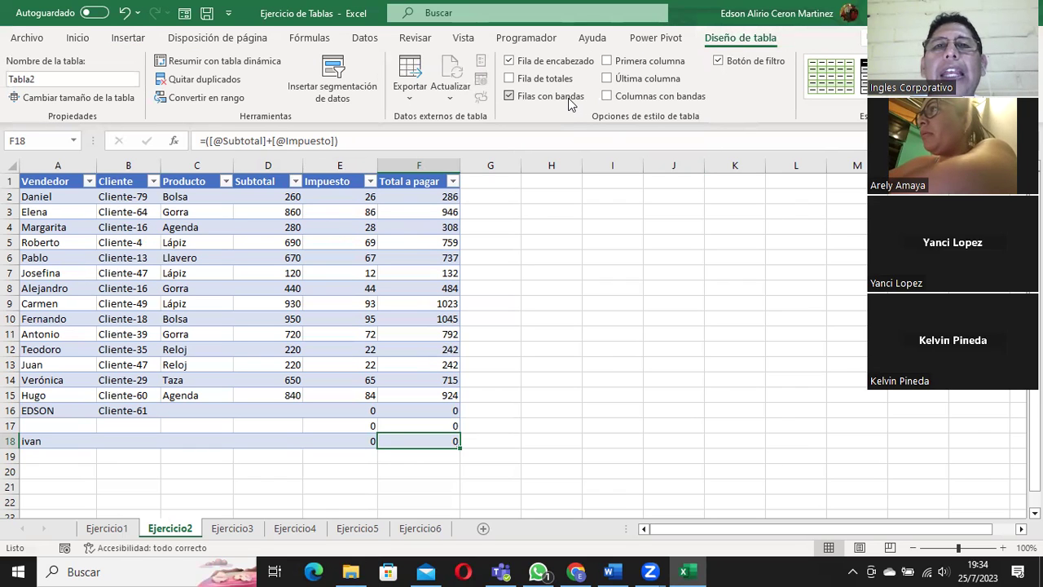
pyautogui.click(544, 78)
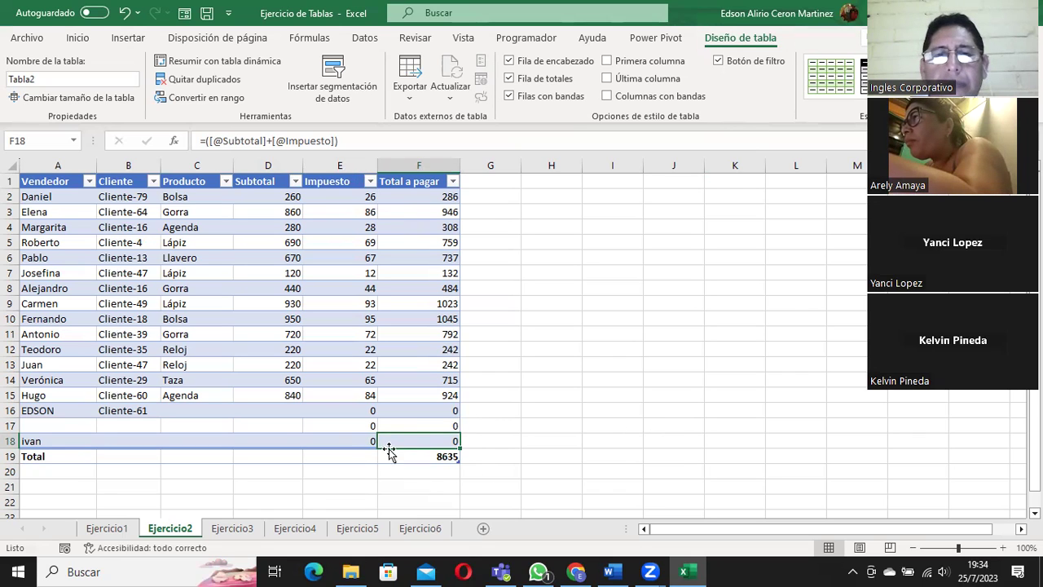
pyautogui.click(413, 454)
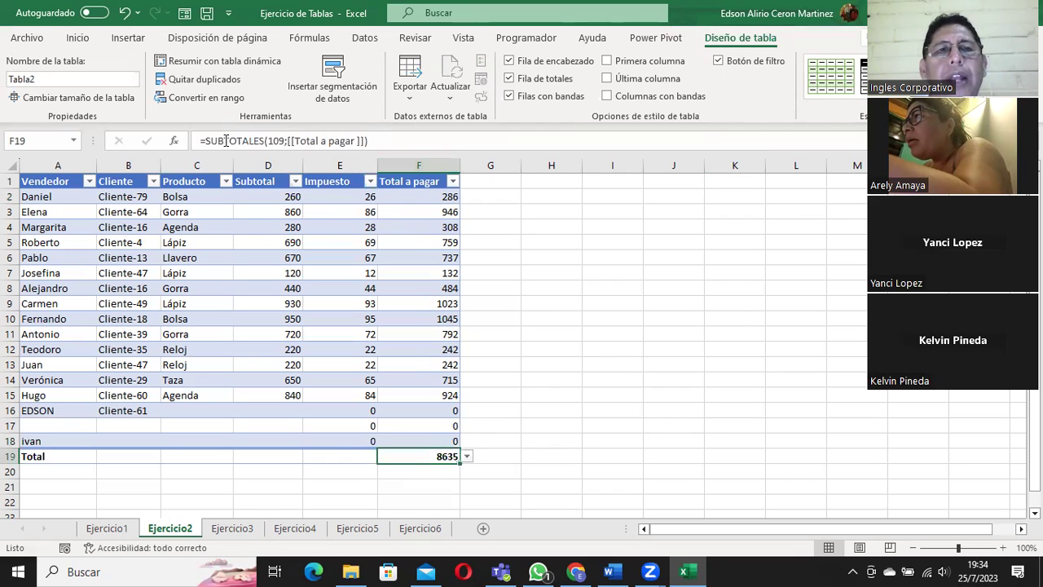
pyautogui.click(225, 140)
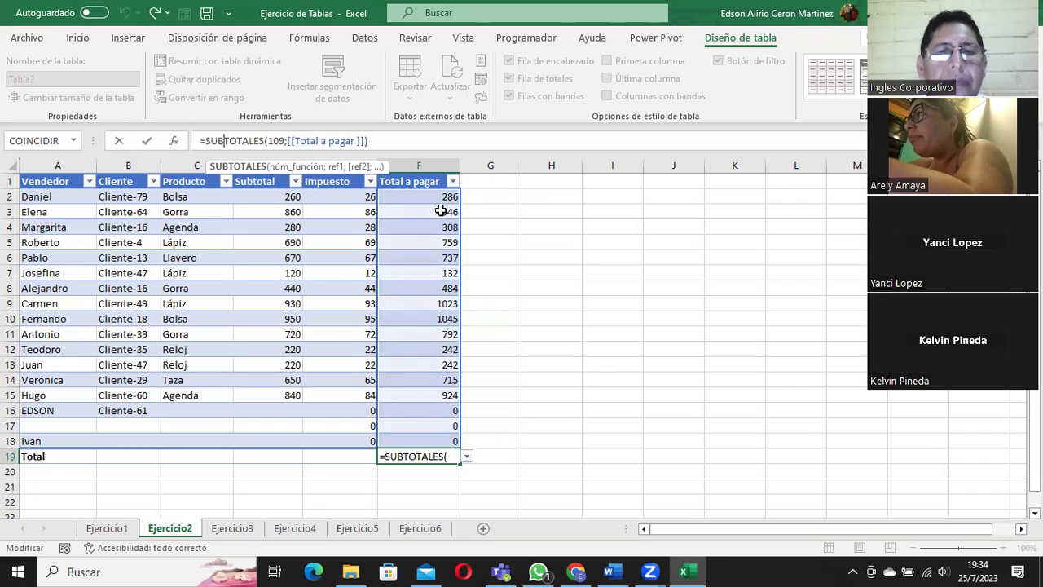
pyautogui.press('Escape')
pyautogui.click(410, 212)
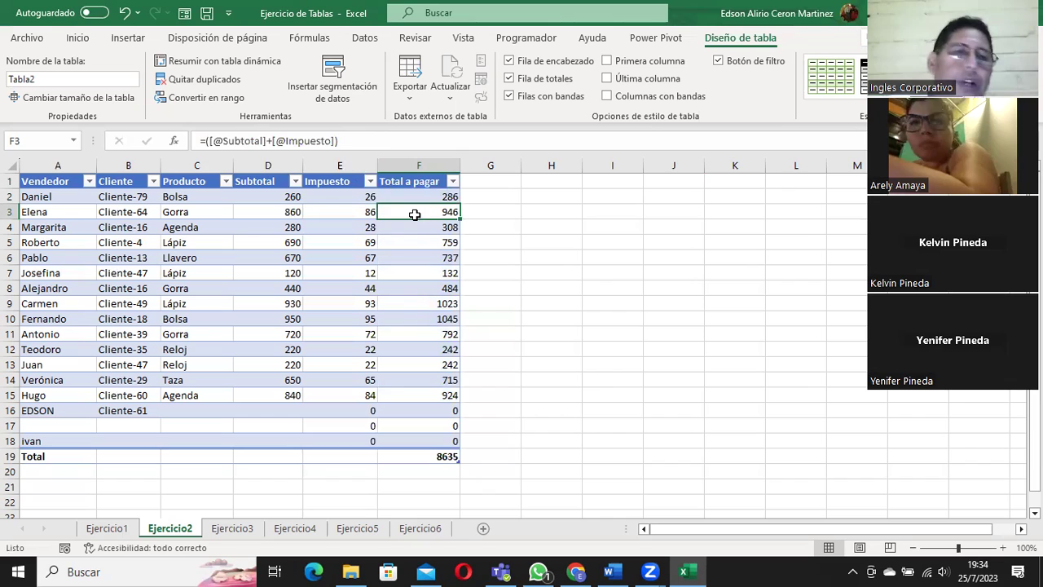
# Remove the table's Total row and select the Total a pagar cells F2 and F3.
pyautogui.click(510, 78)
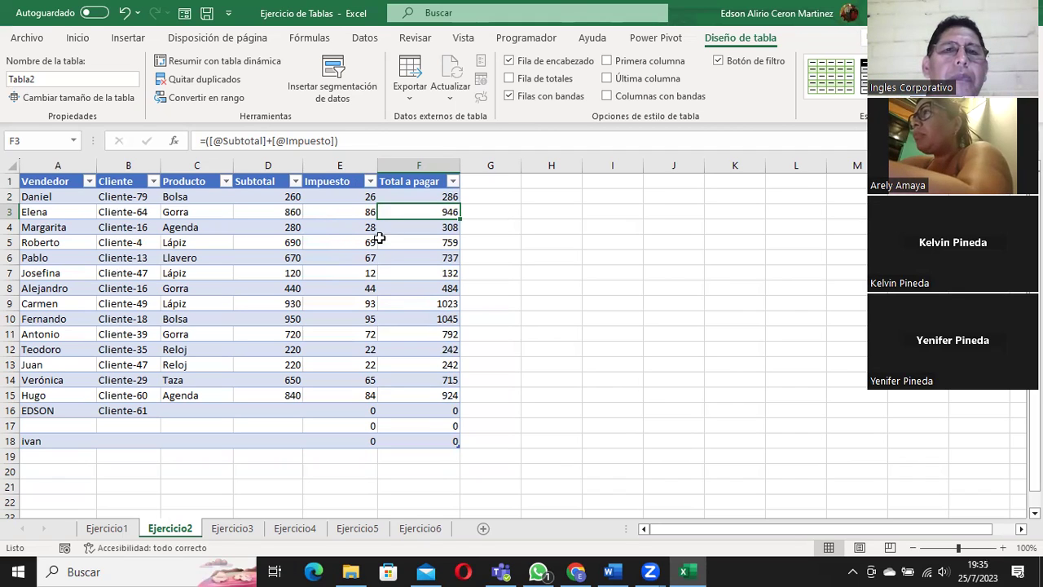
pyautogui.click(437, 196)
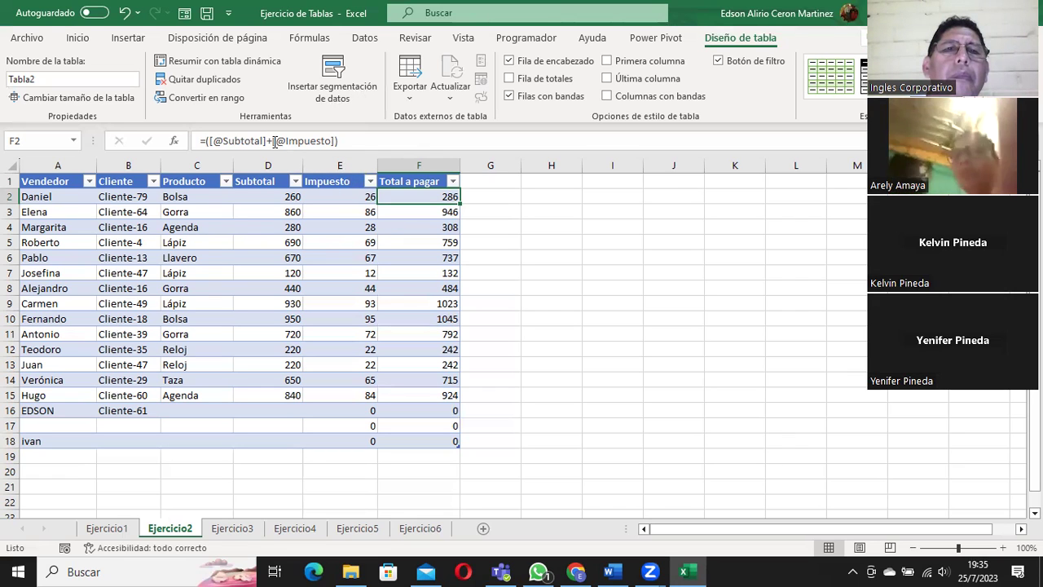
pyautogui.click(429, 214)
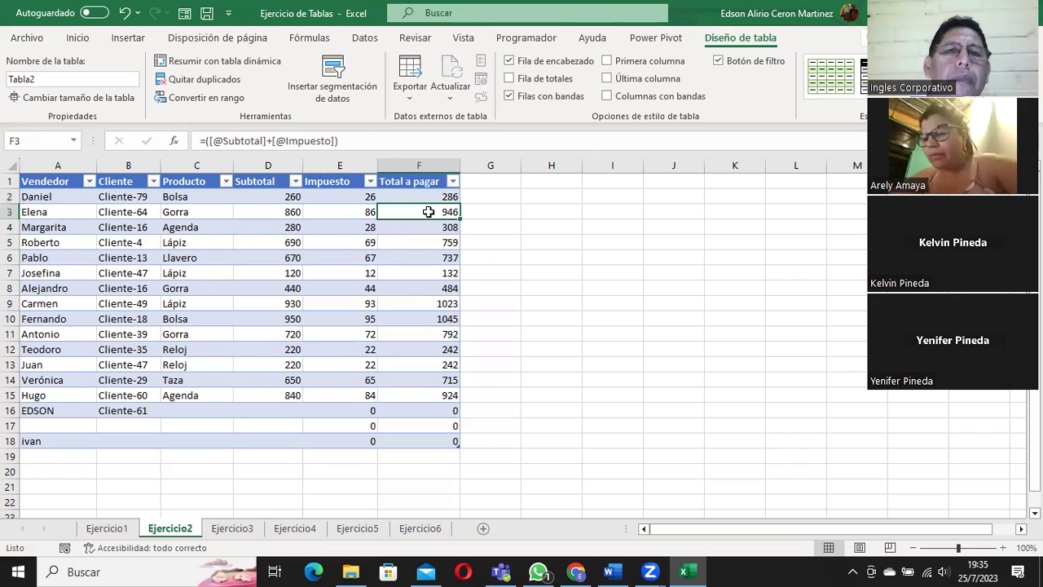
pyautogui.doubleClick(432, 212)
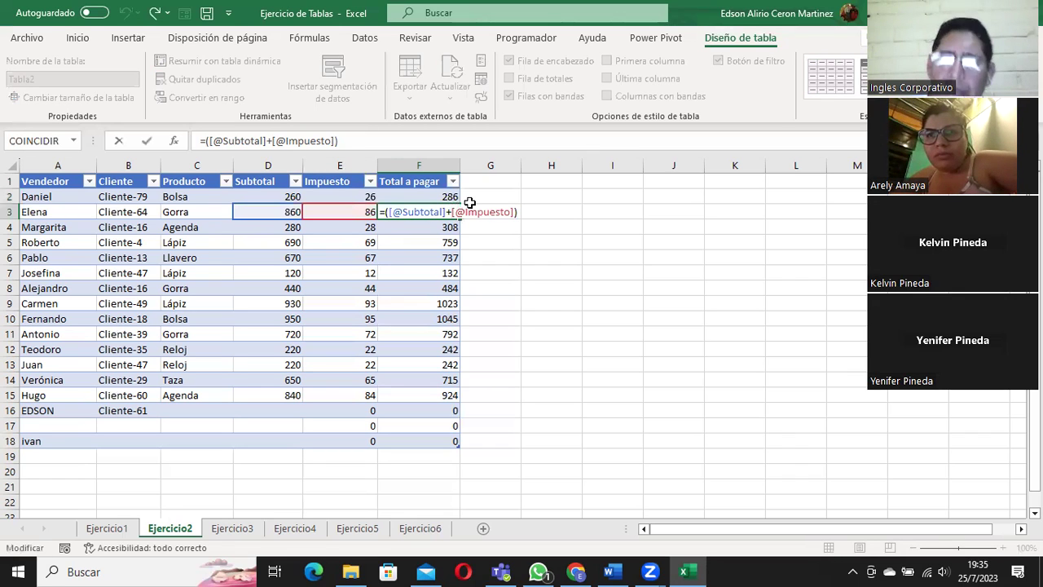
pyautogui.press('BackSpace')
pyautogui.write('-')
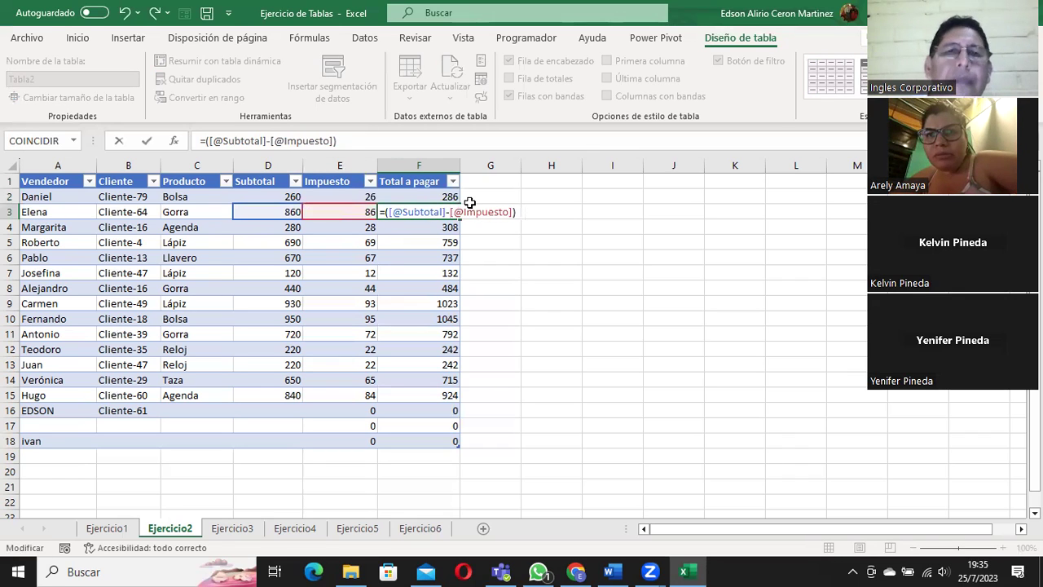
pyautogui.press('Return')
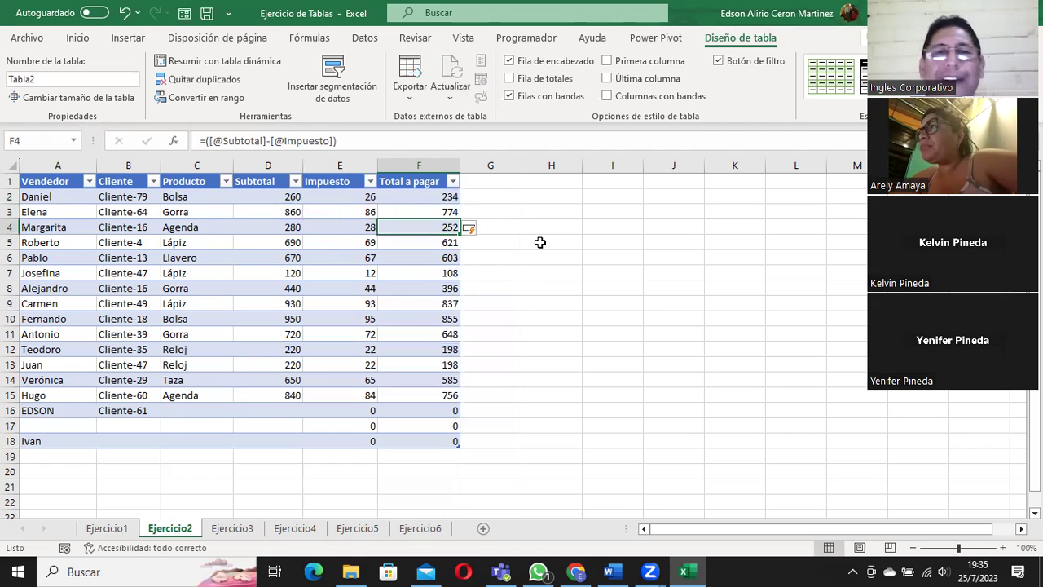
pyautogui.click(428, 200)
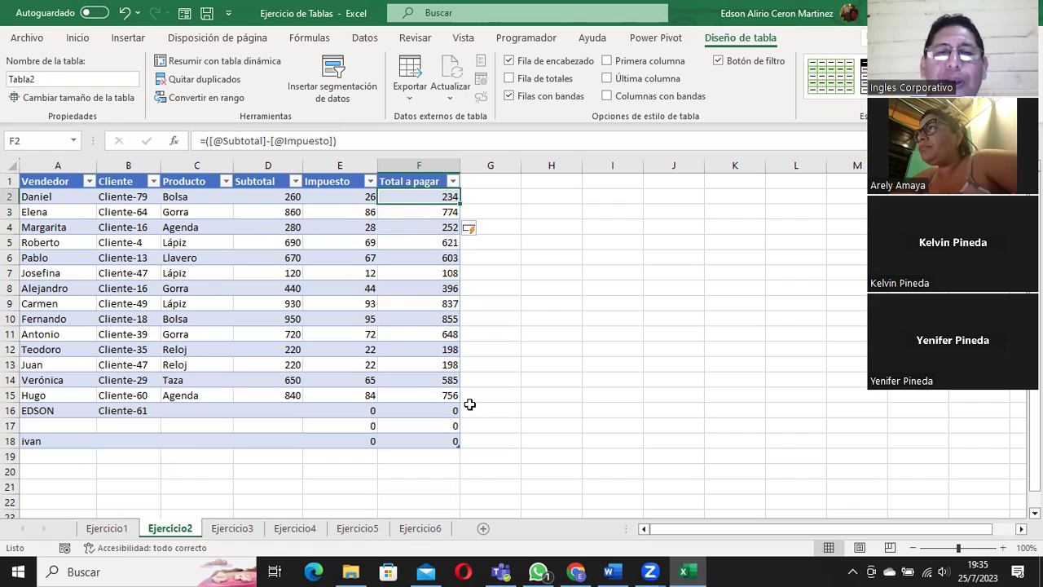
pyautogui.click(425, 394)
pyautogui.click(427, 375)
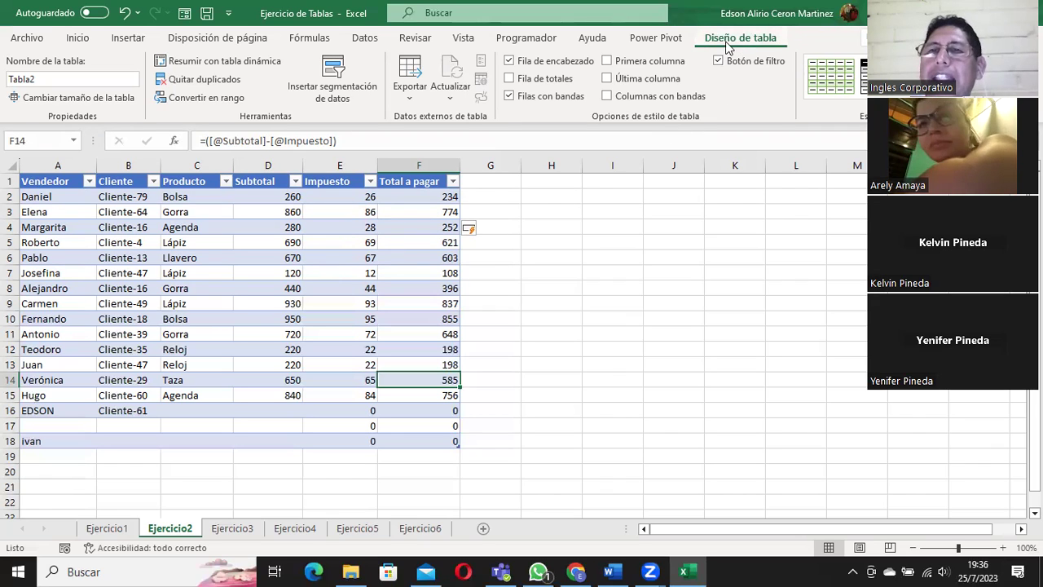
pyautogui.click(267, 254)
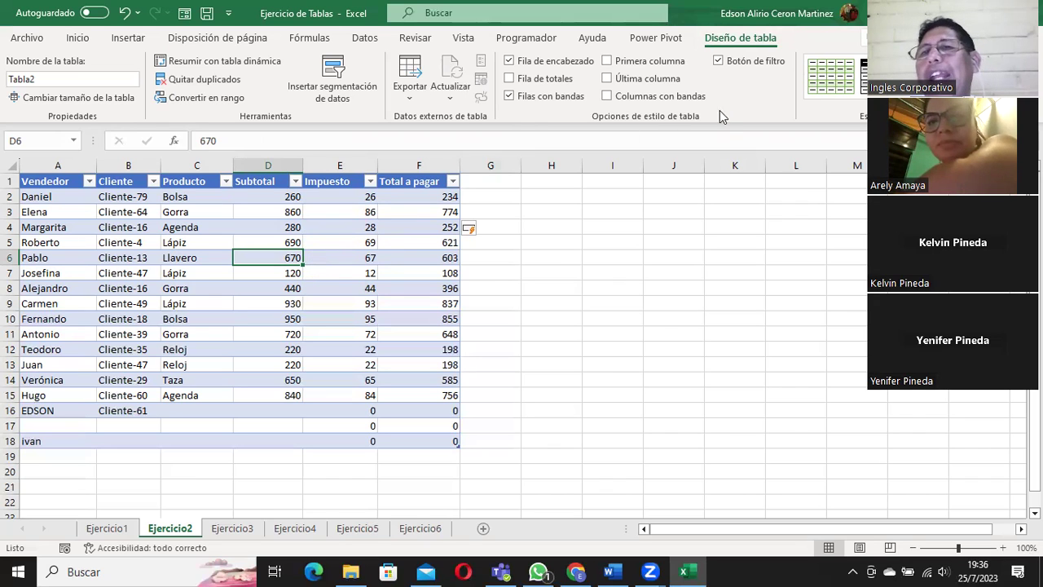
pyautogui.click(619, 274)
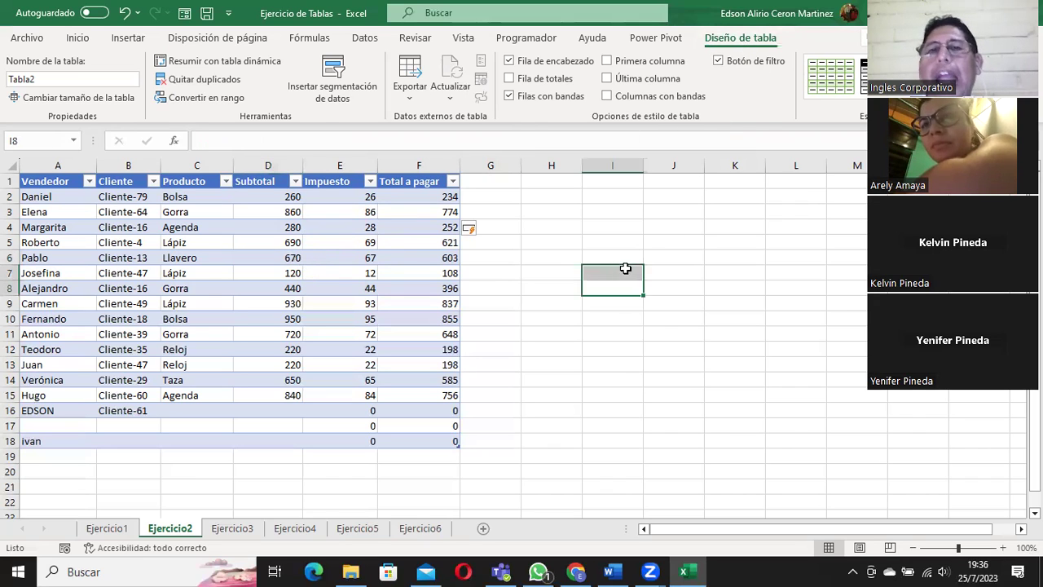
pyautogui.click(713, 244)
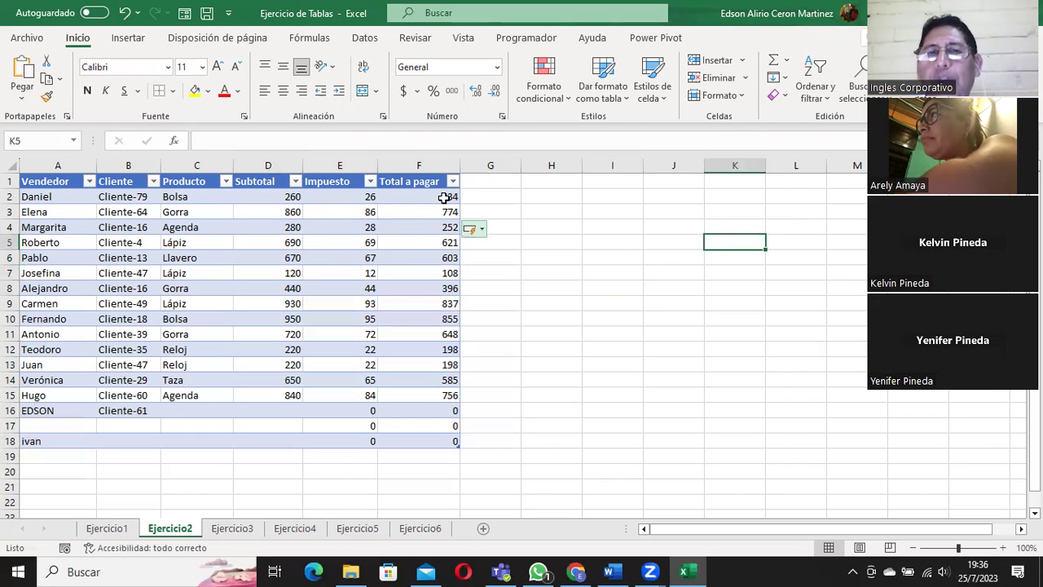
pyautogui.click(731, 179)
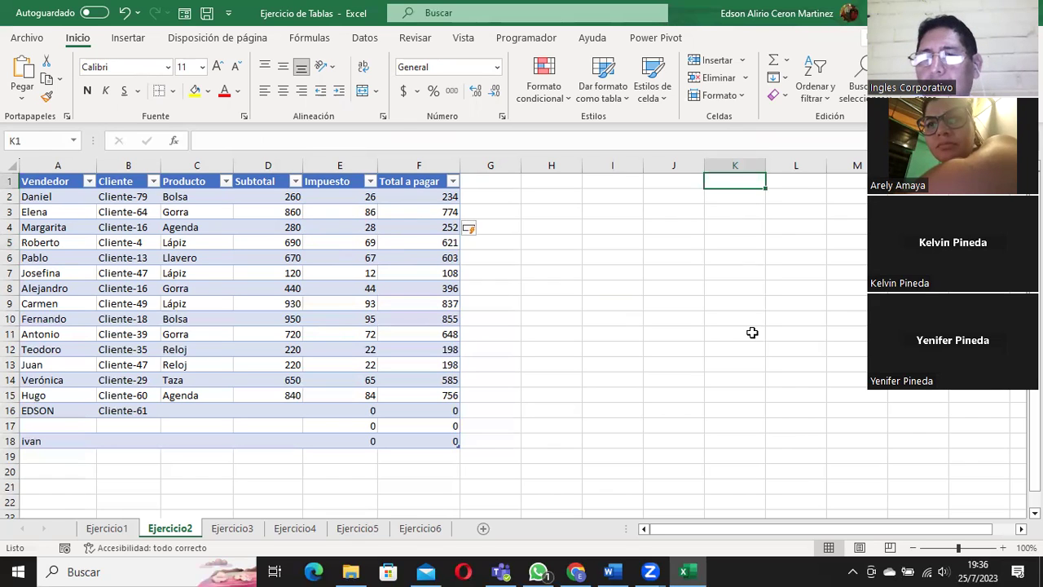
pyautogui.keyDown('shift'); pyautogui.click(752, 368); pyautogui.keyUp('shift')
pyautogui.click(740, 196)
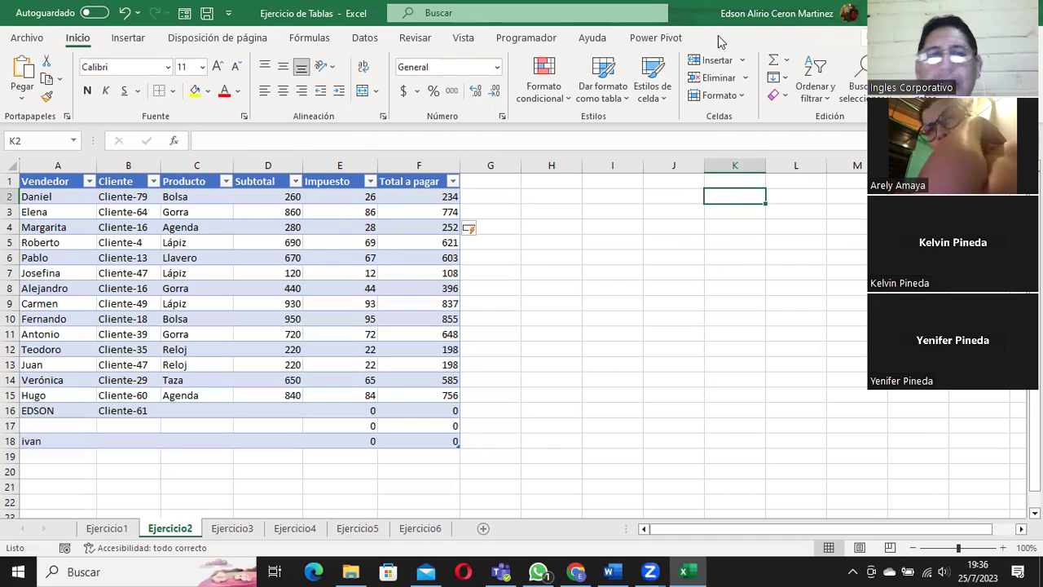
pyautogui.click(39, 183)
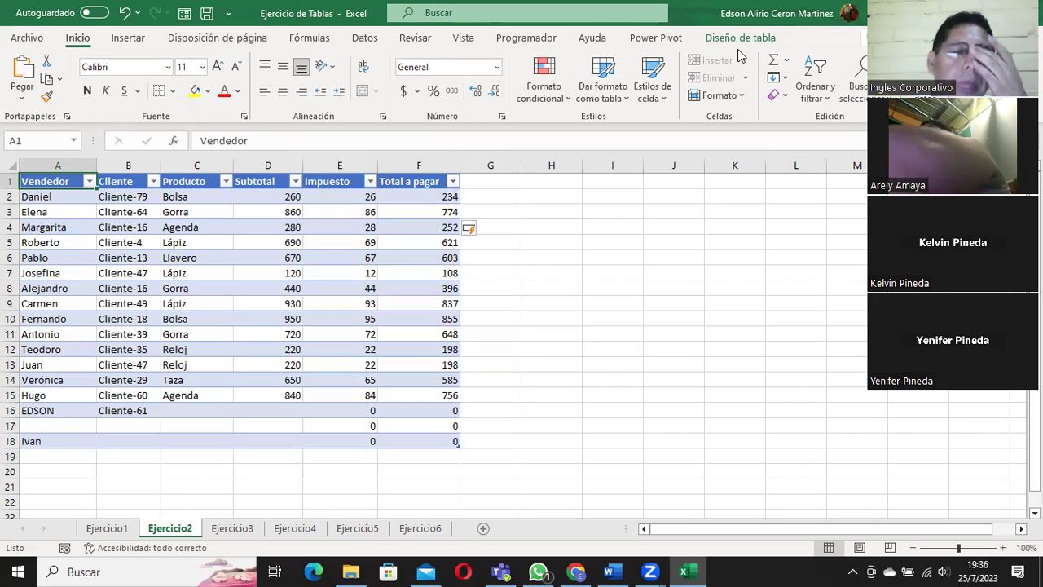
pyautogui.click(207, 226)
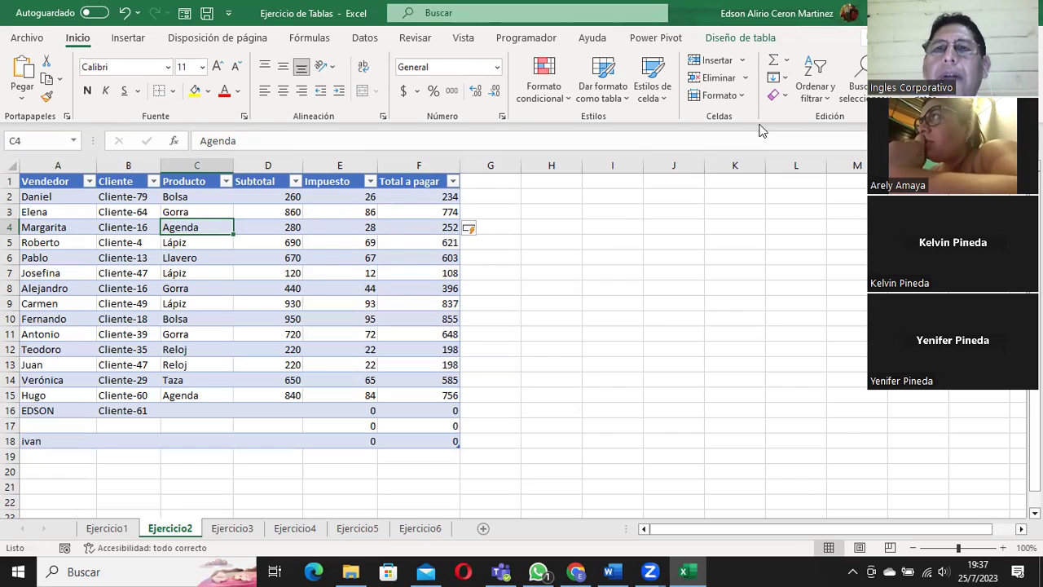
# Turn Fila de totales back on so row 19 sums Total a pagar to 7065.
pyautogui.click(740, 38)
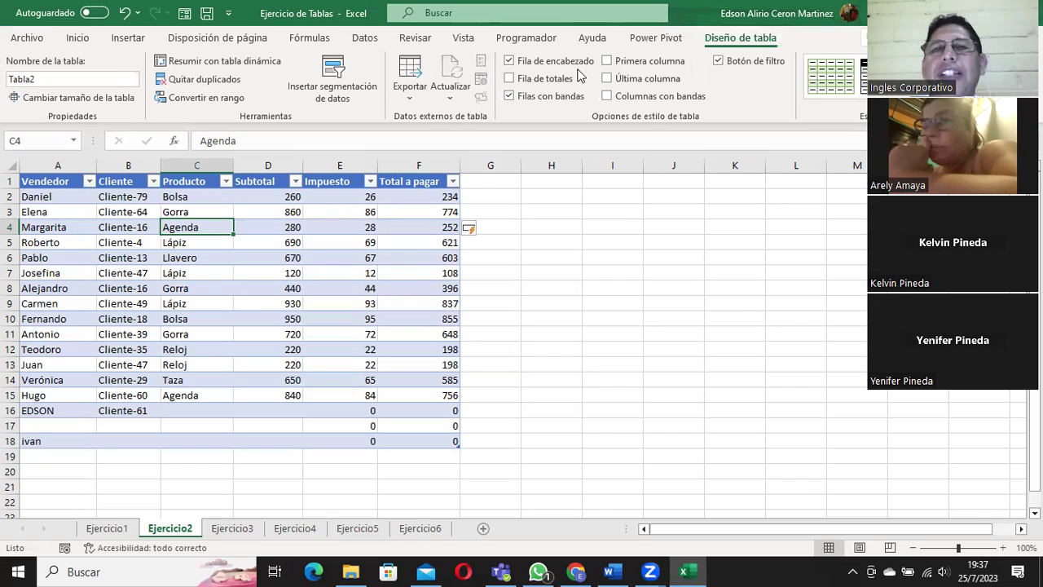
pyautogui.click(537, 78)
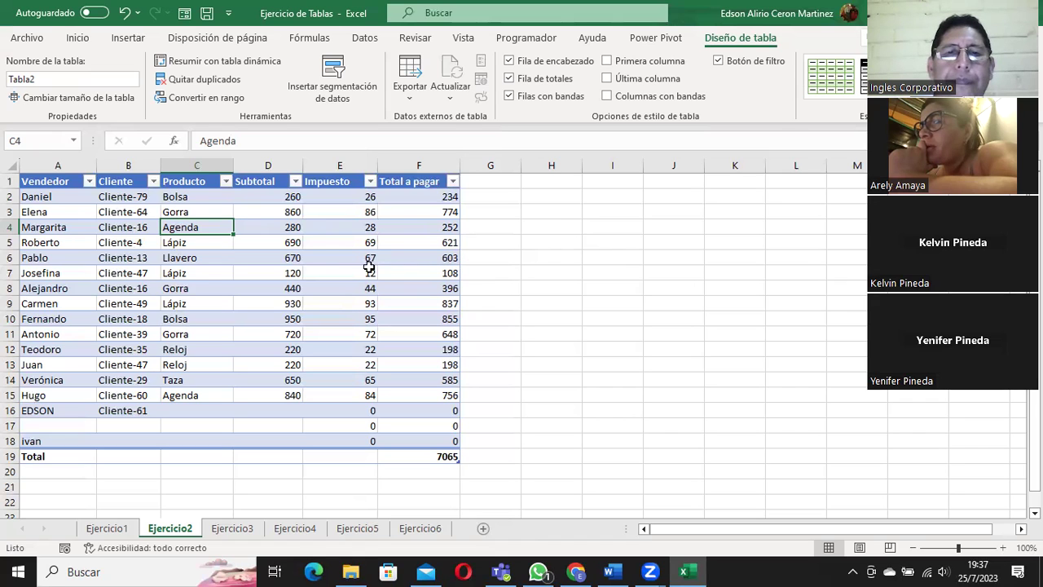
pyautogui.click(142, 193)
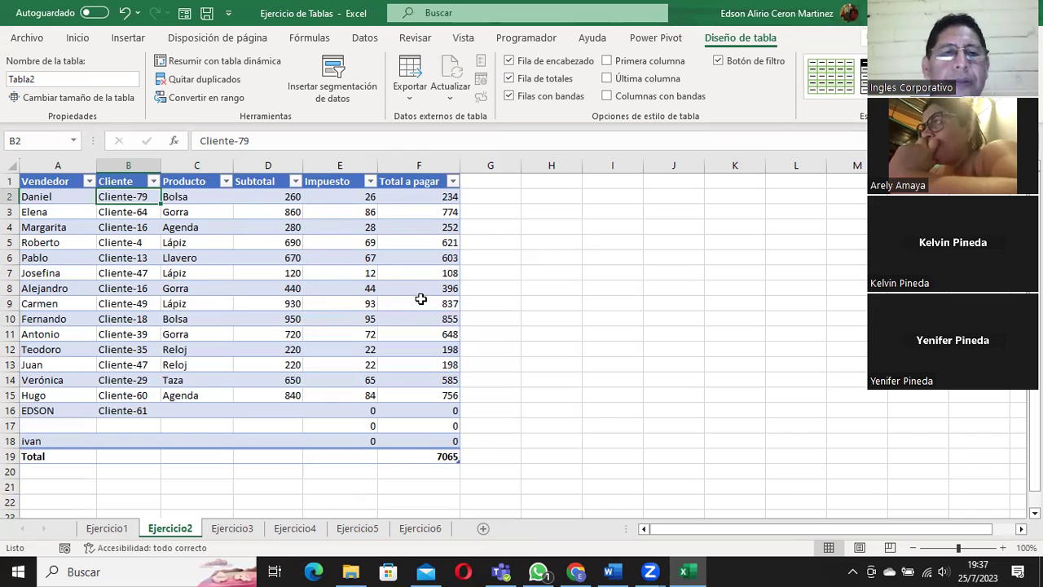
# Glance at the Ejercicio3 sheet, then return to Ejercicio2 and select D5.
pyautogui.click(233, 529)
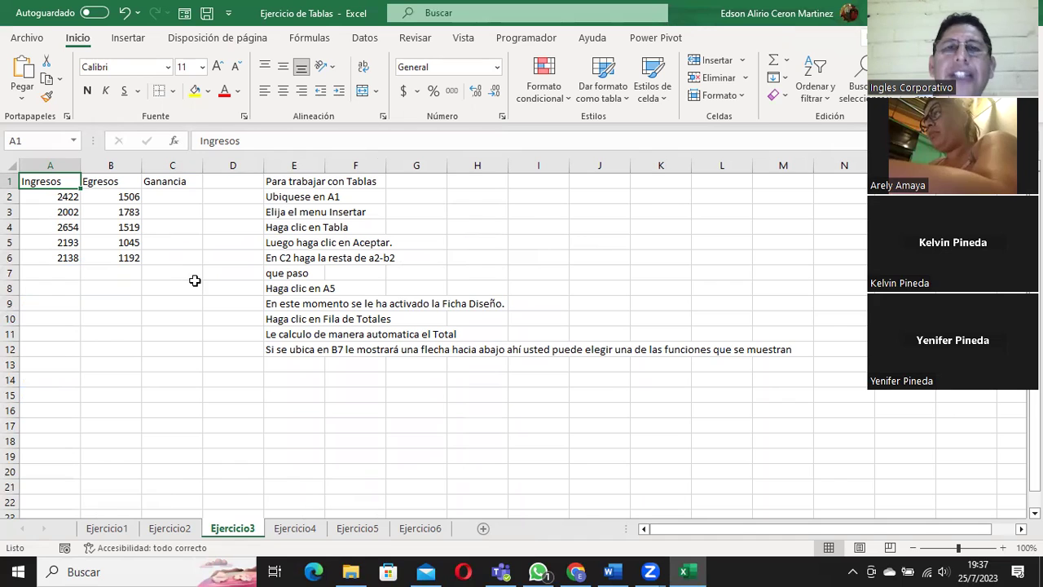
pyautogui.click(170, 528)
pyautogui.click(297, 237)
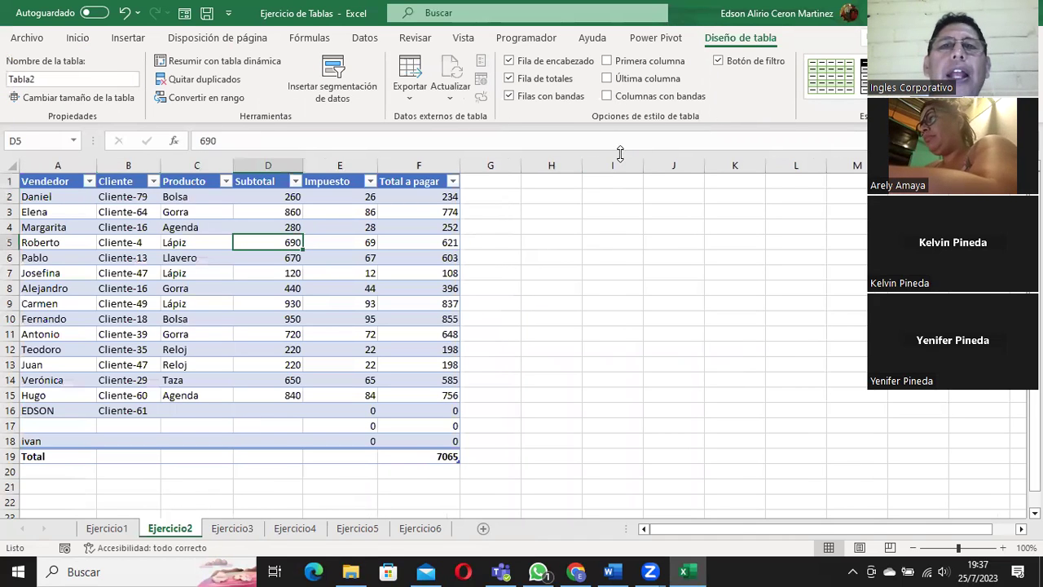
pyautogui.click(78, 37)
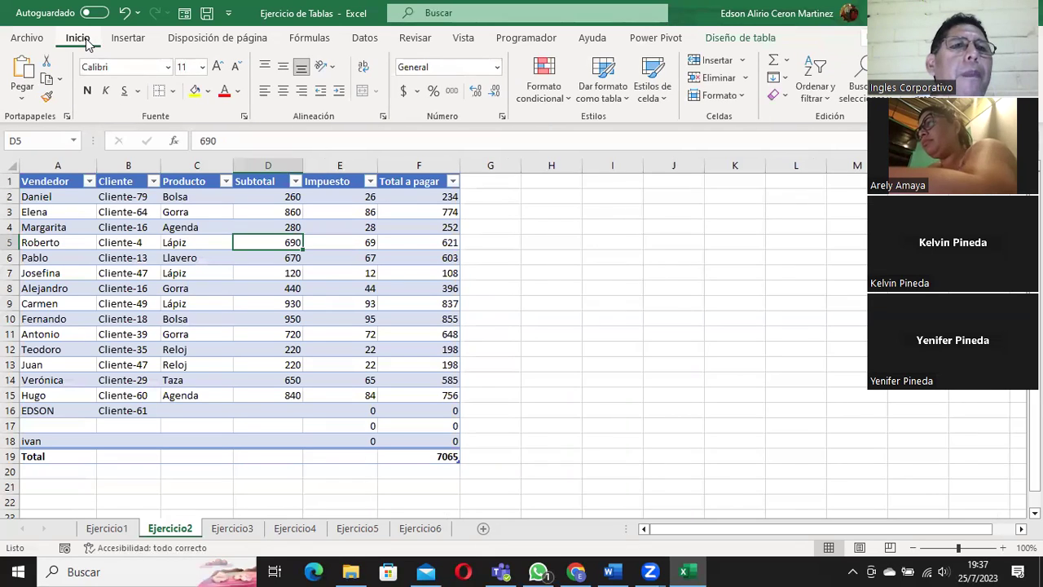
pyautogui.click(134, 40)
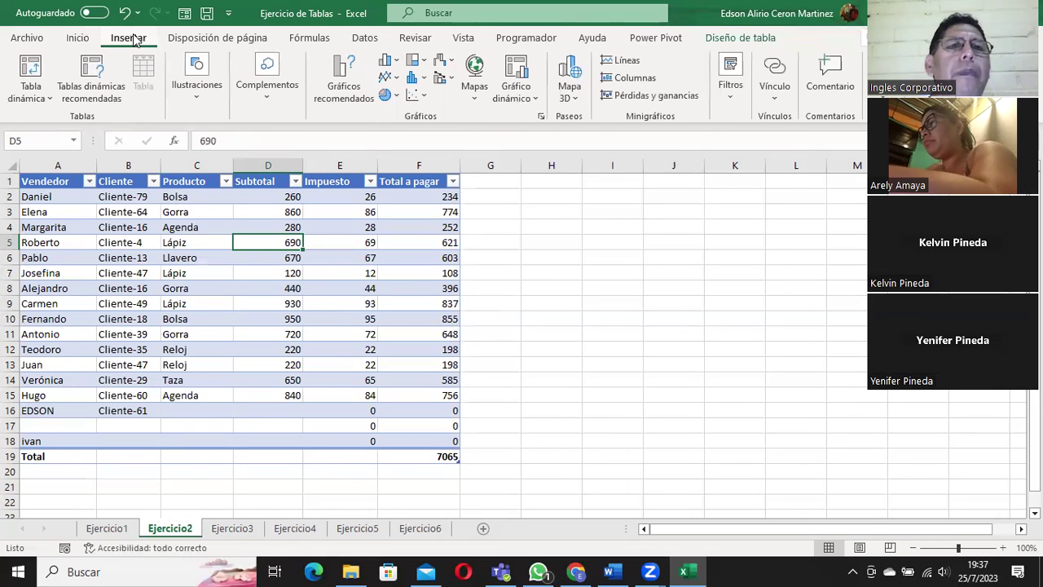
pyautogui.click(187, 40)
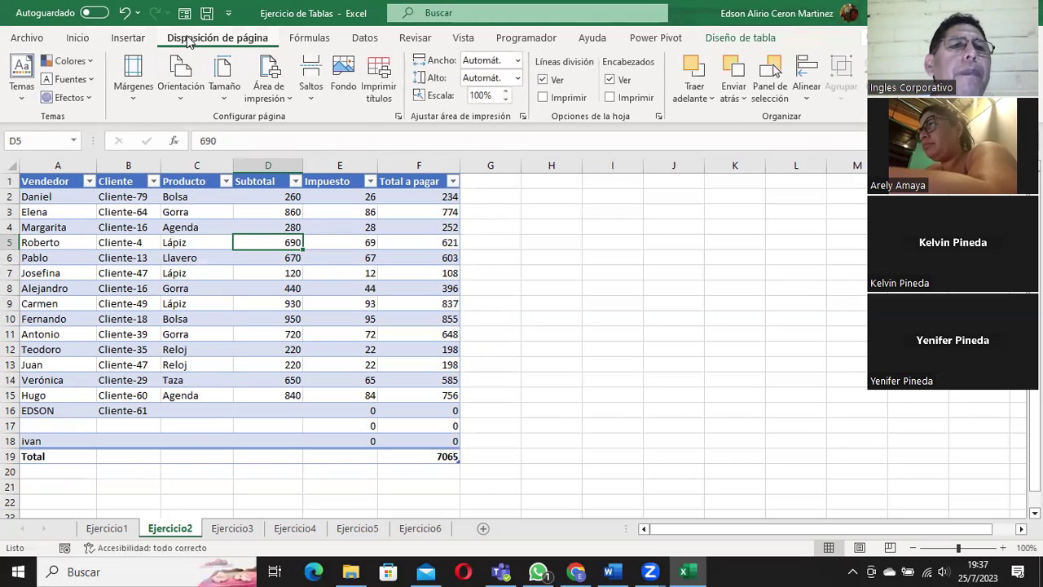
pyautogui.click(316, 39)
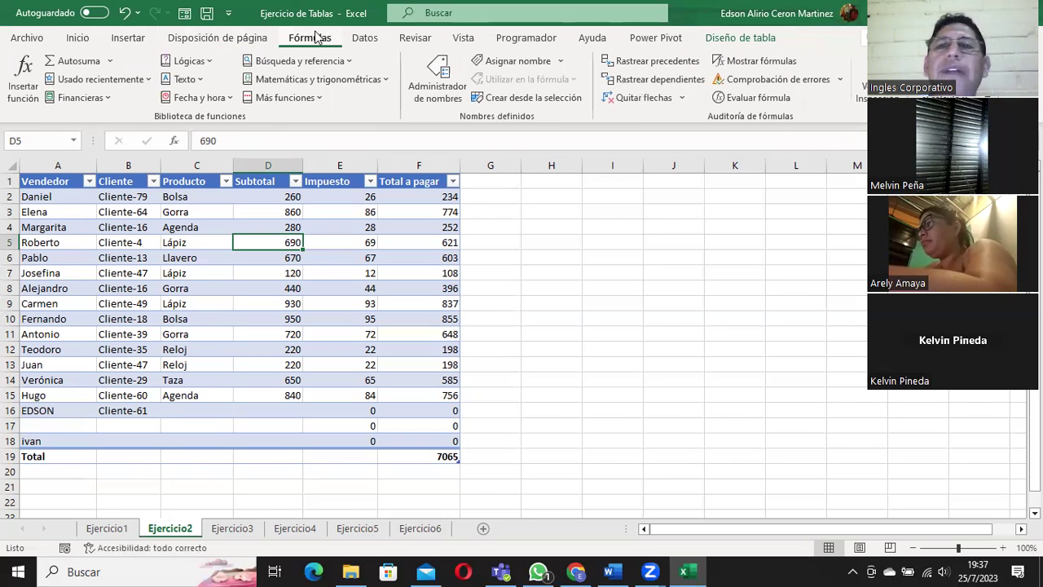
pyautogui.click(357, 40)
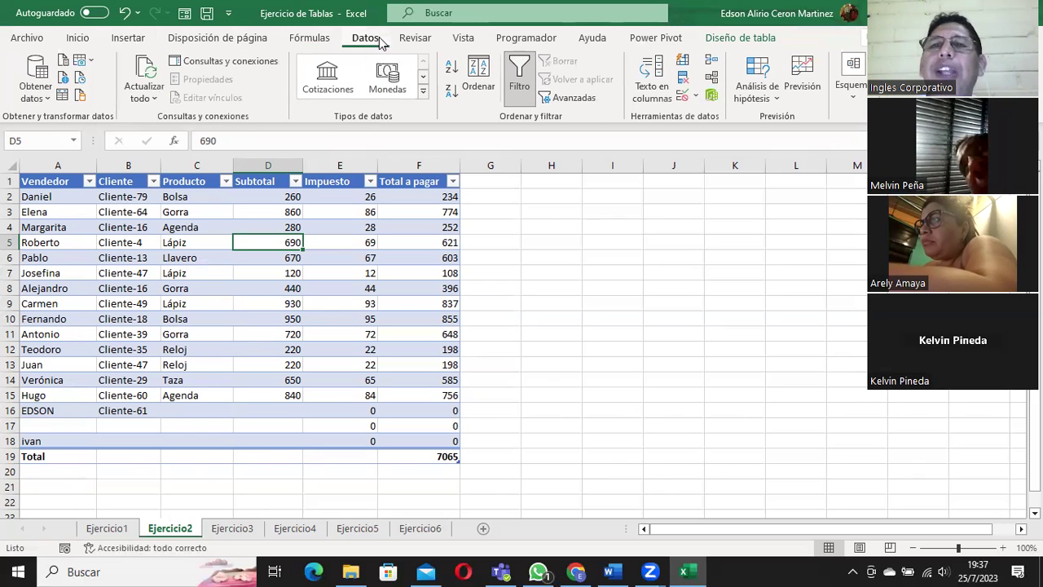
pyautogui.click(416, 39)
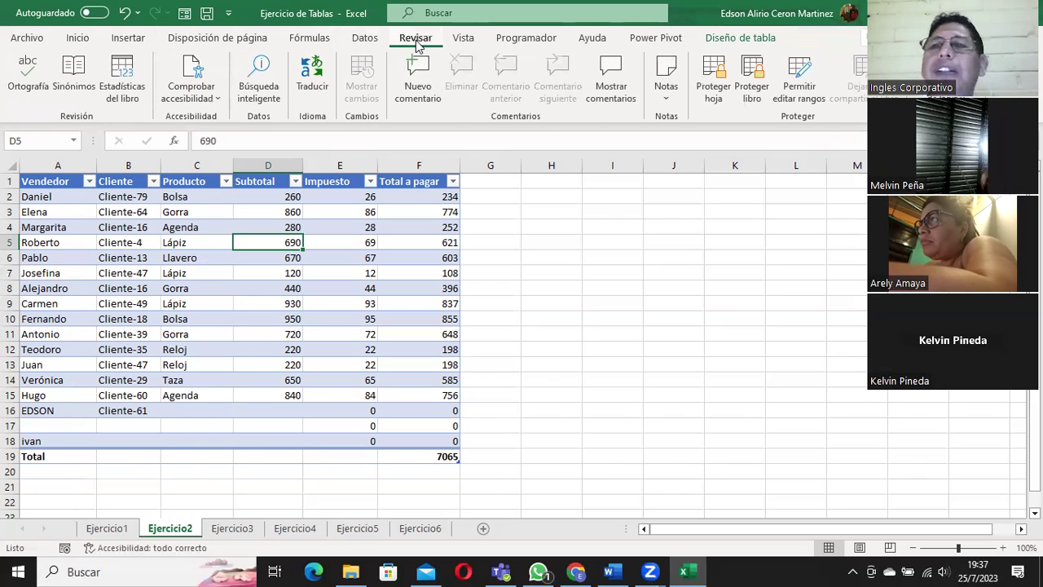
pyautogui.click(466, 42)
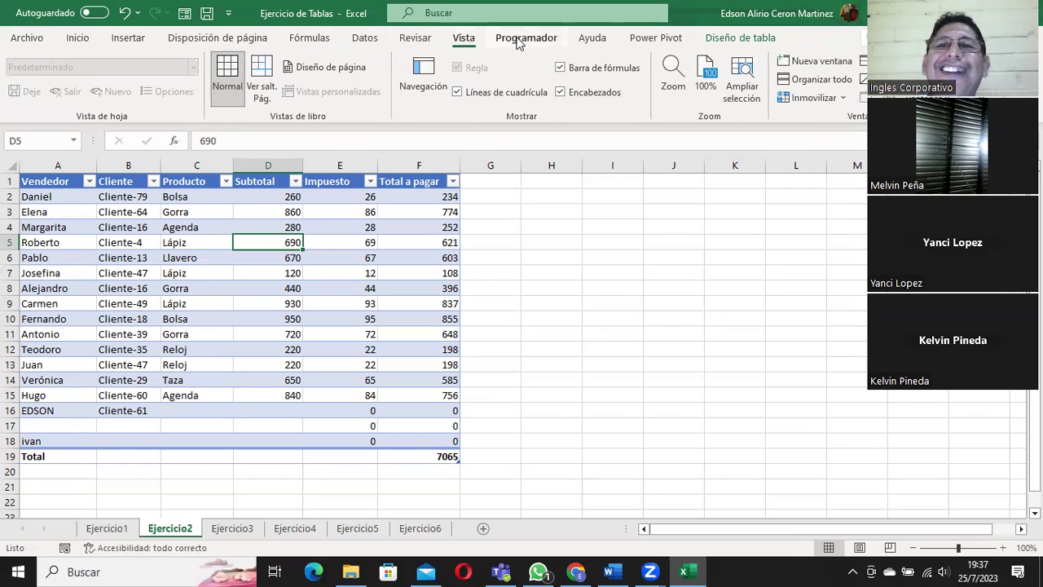
pyautogui.click(518, 41)
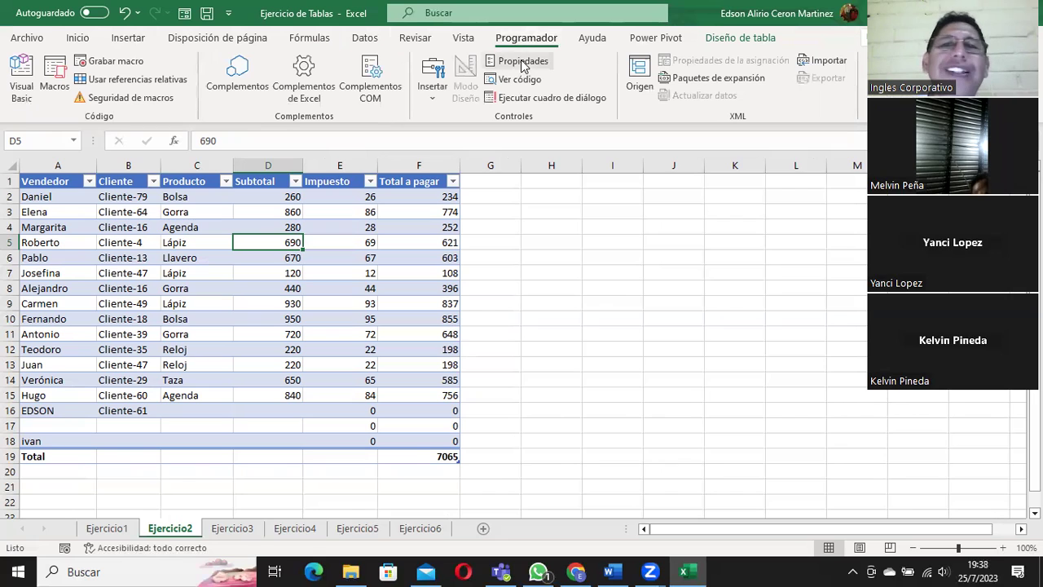
pyautogui.click(586, 45)
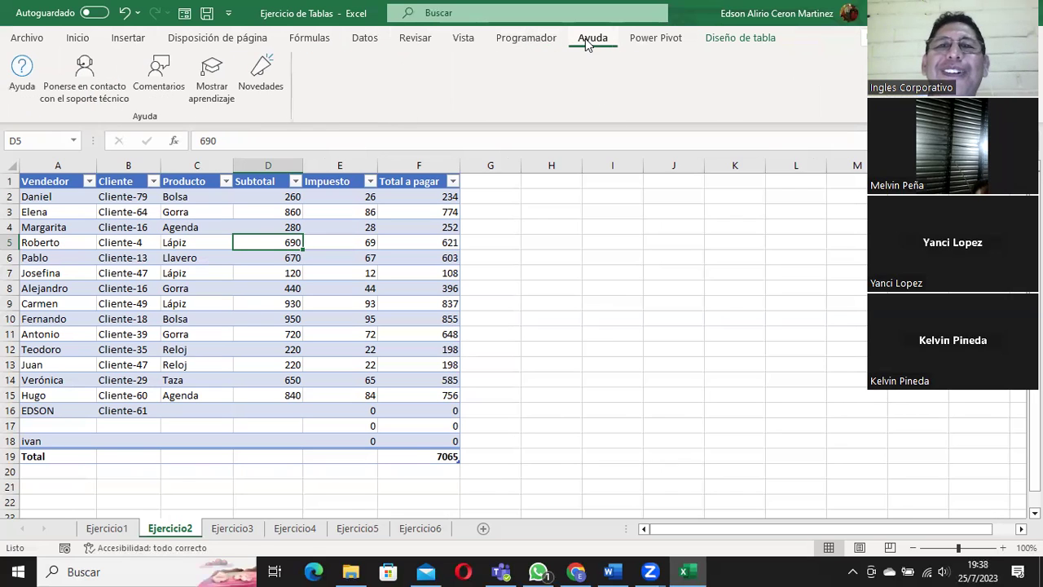
pyautogui.click(648, 39)
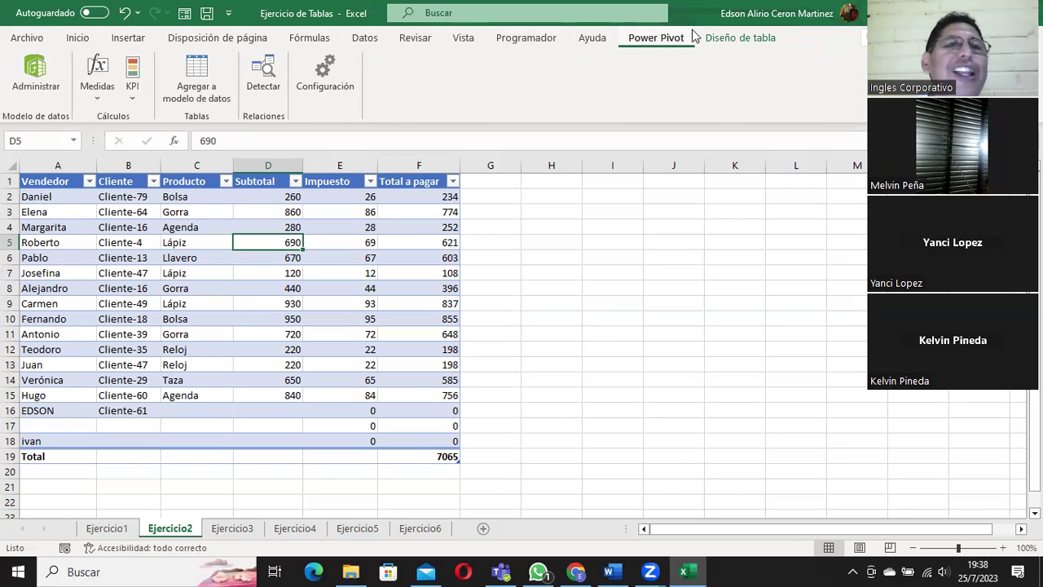
pyautogui.click(733, 37)
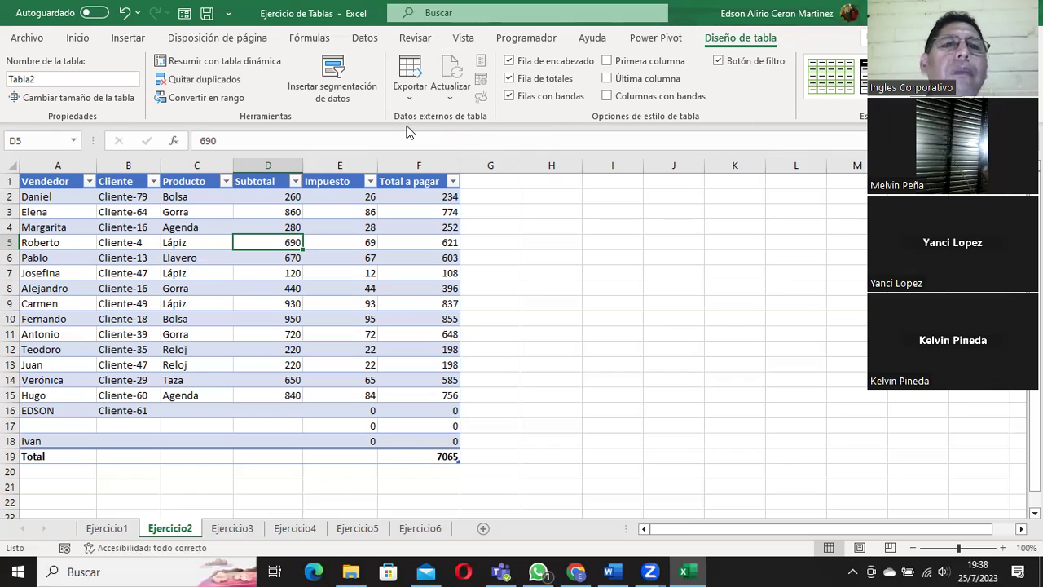
# Check the =D4*0.1 Impuesto formula in E4, then switch to the Ejercicio3 sheet.
pyautogui.click(352, 231)
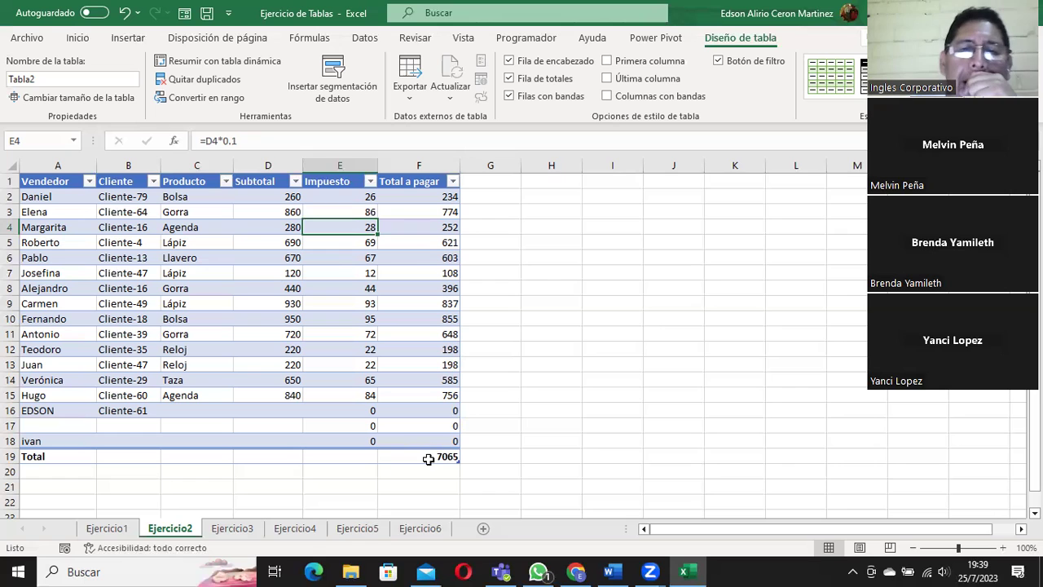
pyautogui.click(233, 528)
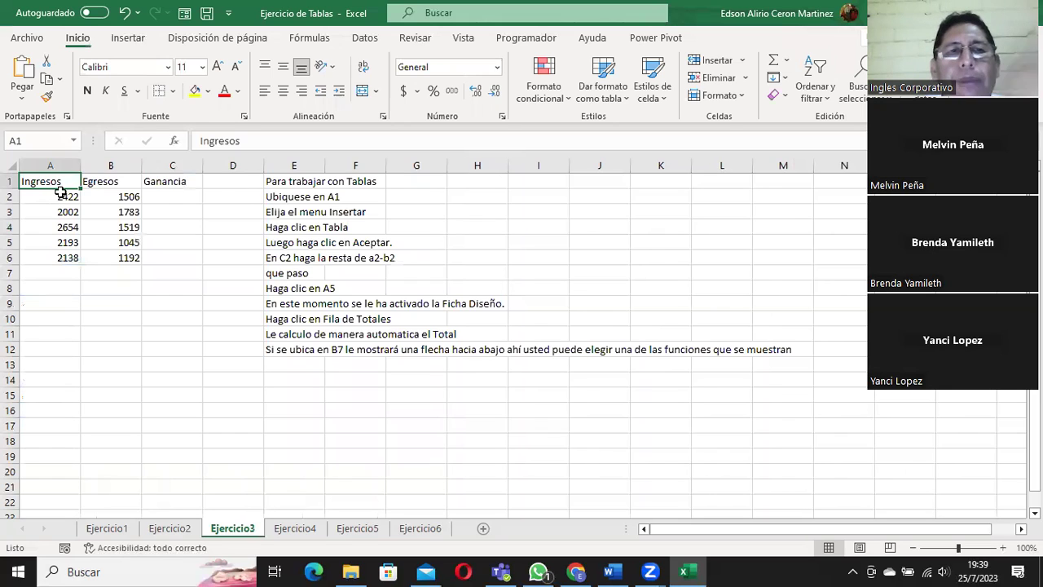
# Turn the Ingresos, Egresos and Ganancia range A1:C6 into a table with headers, Tabla3.
pyautogui.click(164, 195)
pyautogui.moveTo(164, 196)
pyautogui.mouseDown()
pyautogui.moveTo(172, 282)
pyautogui.moveTo(171, 249)
pyautogui.mouseUp()
pyautogui.click(42, 178)
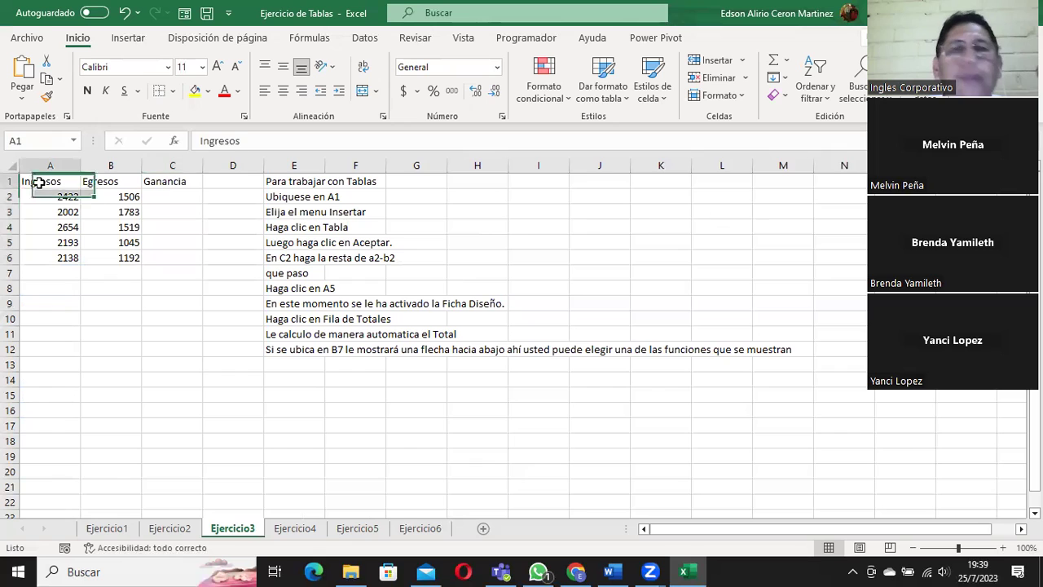
pyautogui.click(131, 38)
pyautogui.click(145, 75)
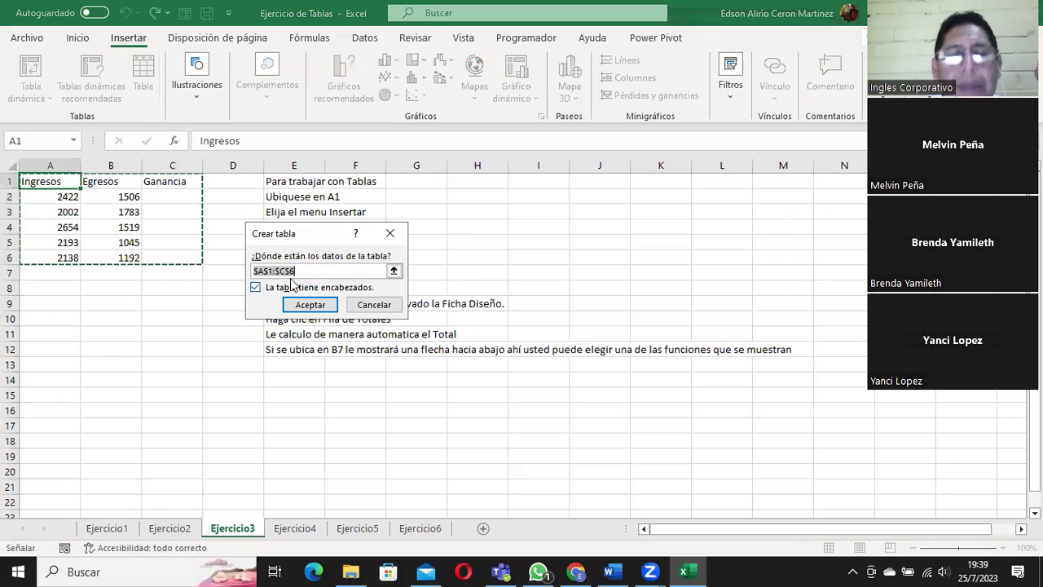
pyautogui.click(310, 305)
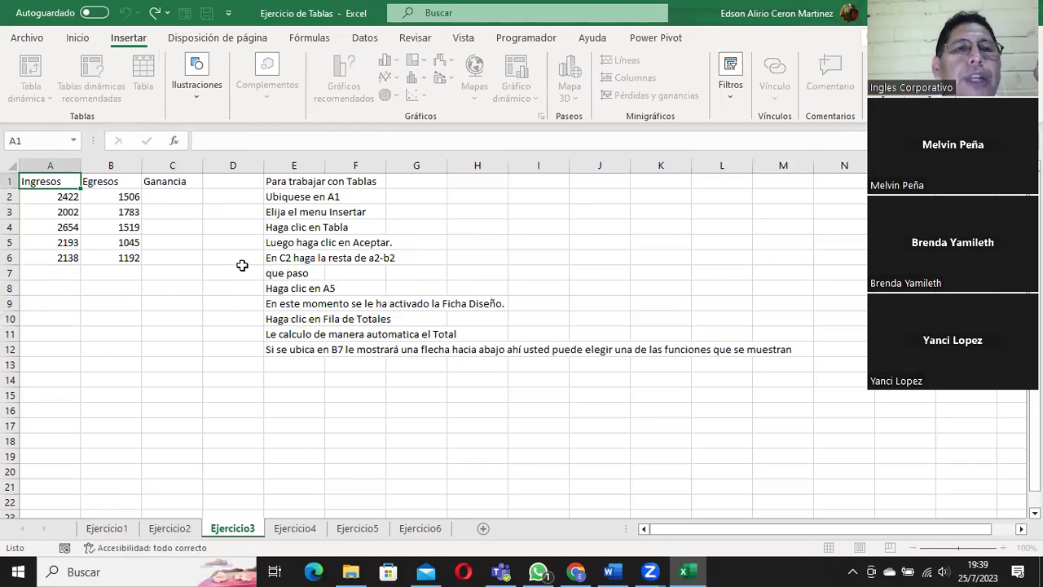
pyautogui.click(170, 197)
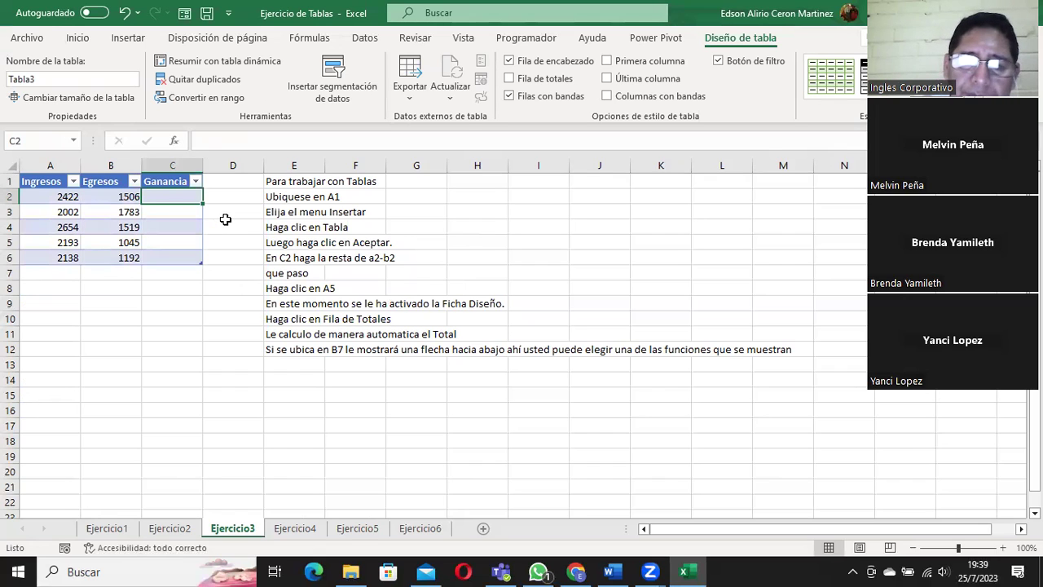
# Enter =(Ingresos-Egresos) in C2 so Ganancia fills with 916, 219, 1135, 1148 and 946.
pyautogui.write('=(')
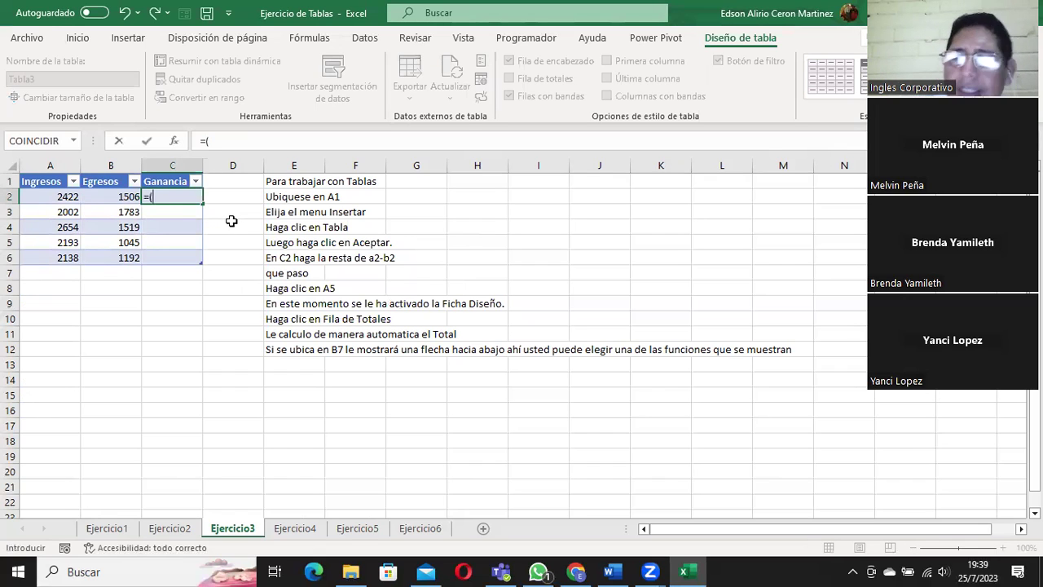
pyautogui.click(48, 201)
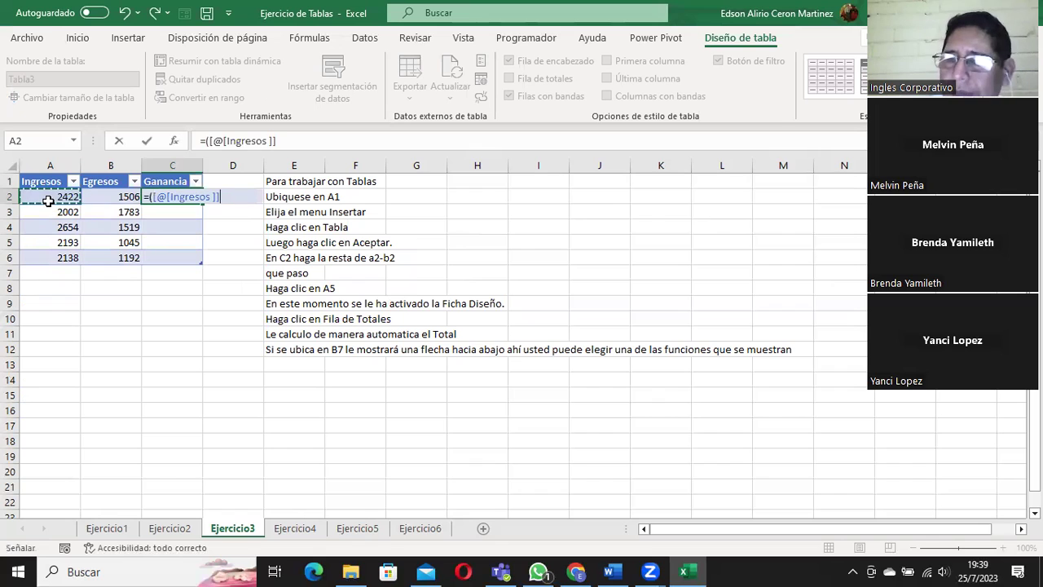
pyautogui.write('-')
pyautogui.click(120, 197)
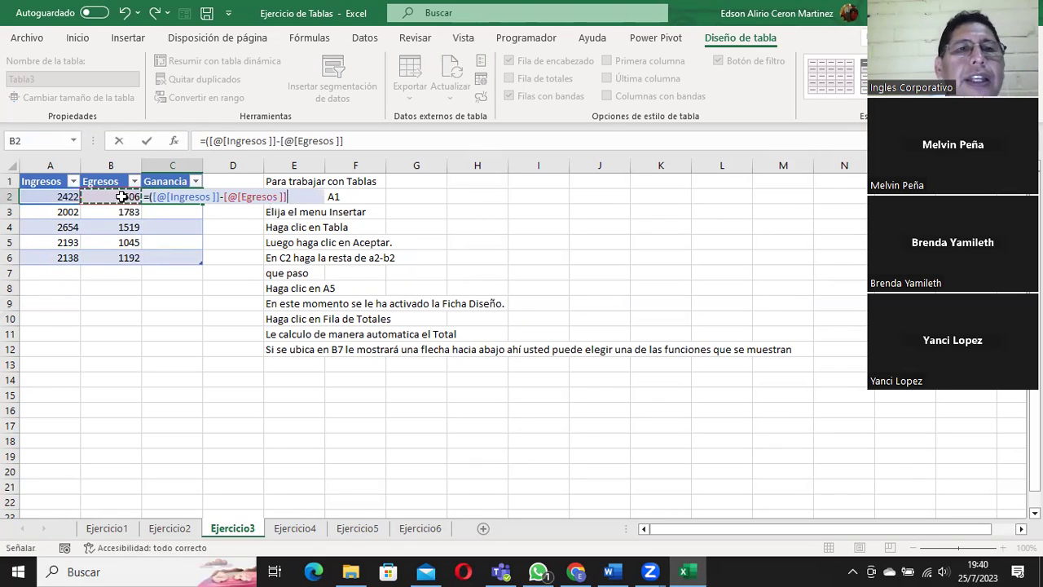
pyautogui.write(')')
pyautogui.press('Return')
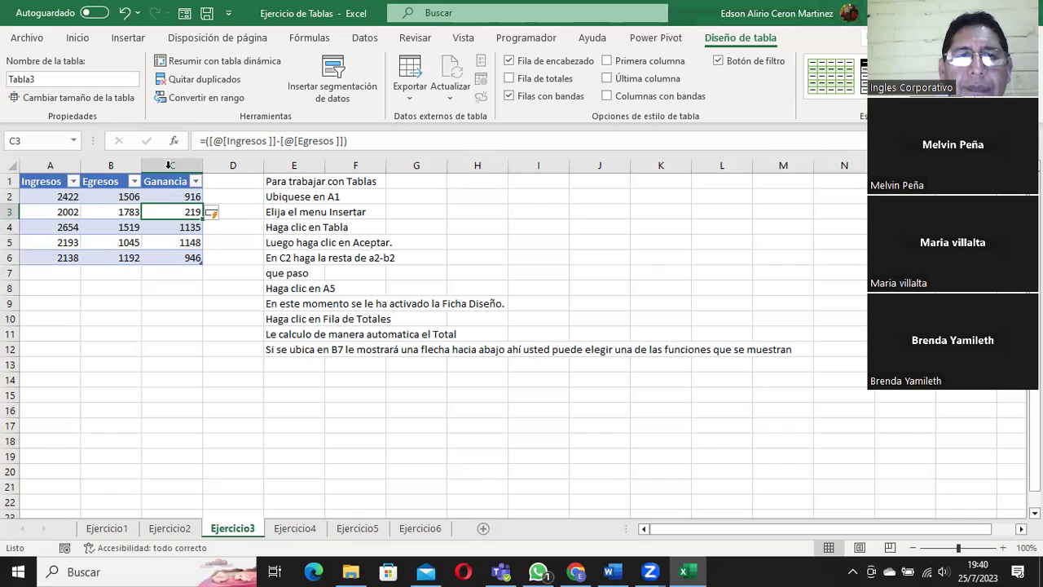
pyautogui.click(169, 163)
pyautogui.rightClick(168, 163)
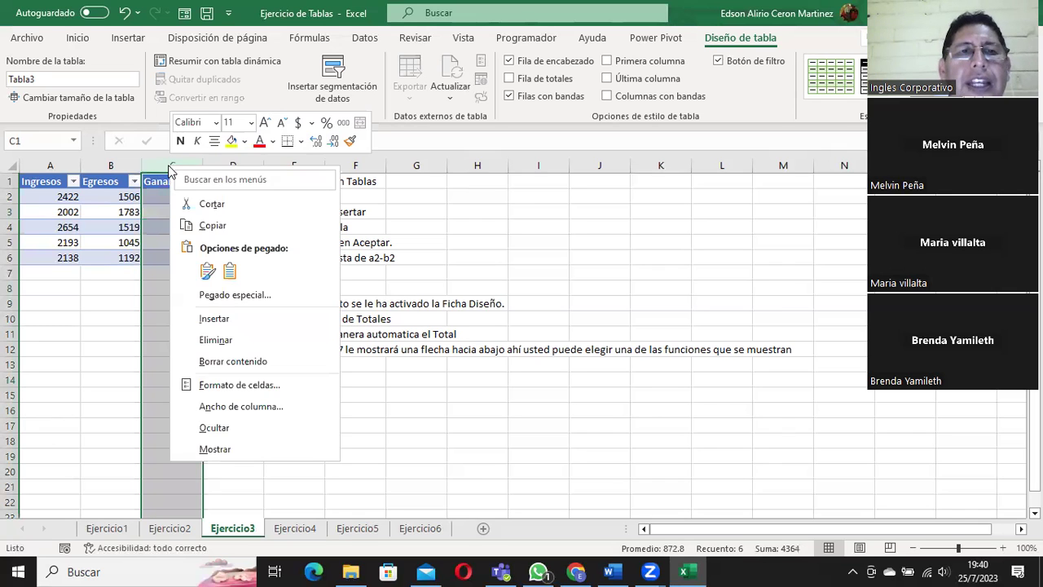
pyautogui.click(229, 323)
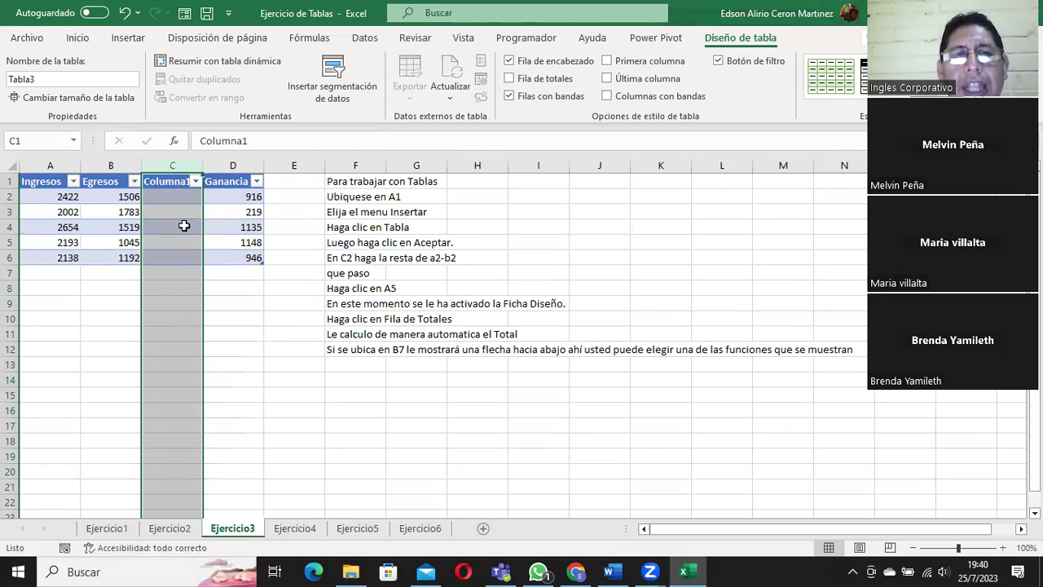
pyautogui.click(174, 183)
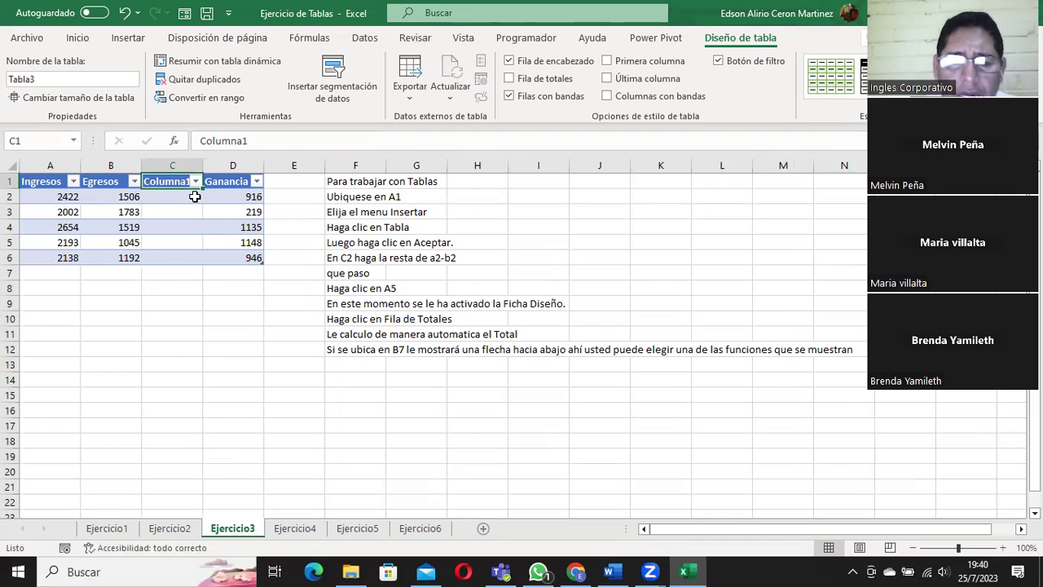
pyautogui.write('Ogtr')
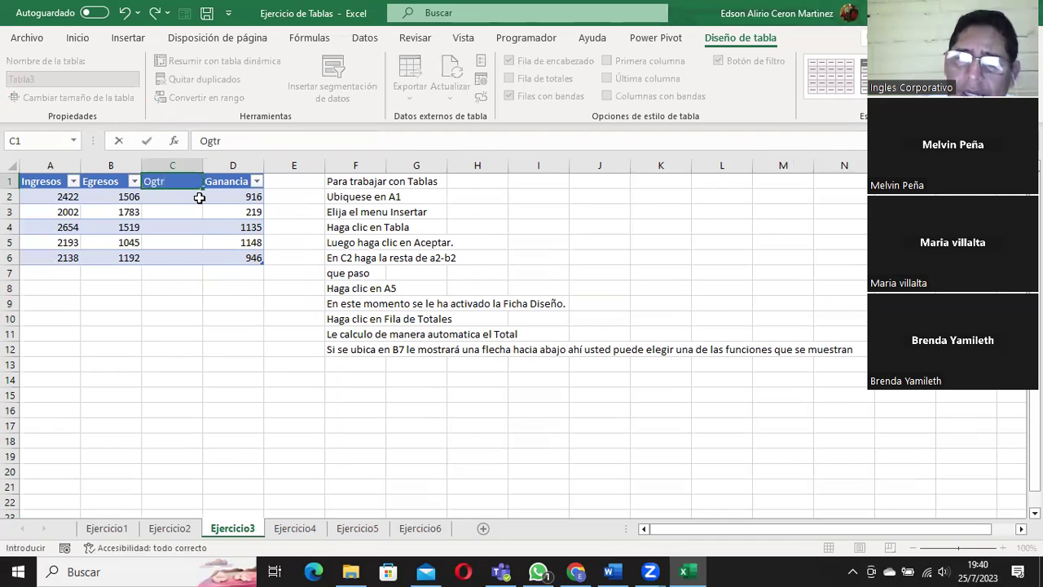
pyautogui.write('tros')
pyautogui.press('Return')
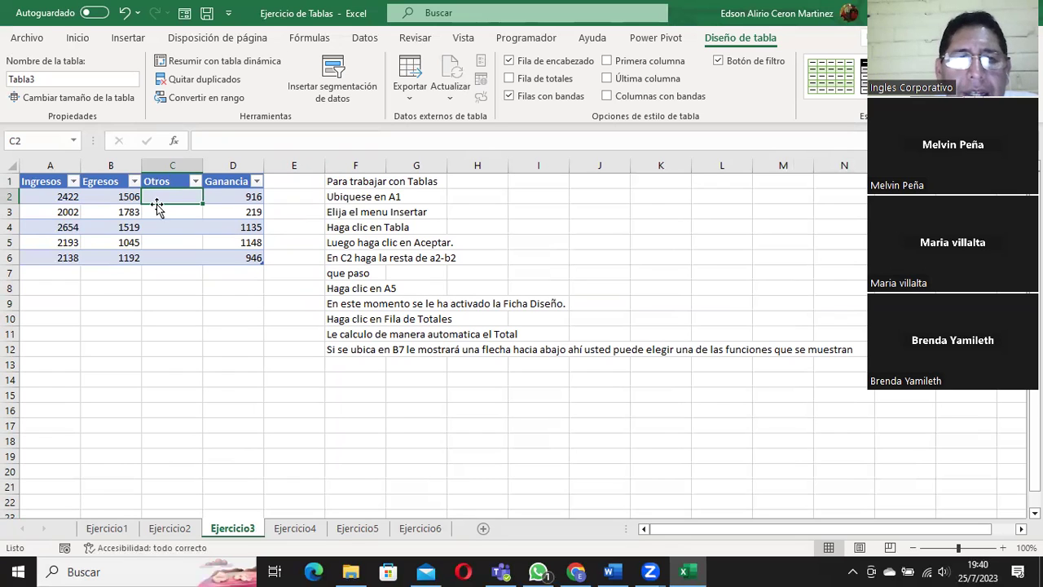
pyautogui.click(159, 166)
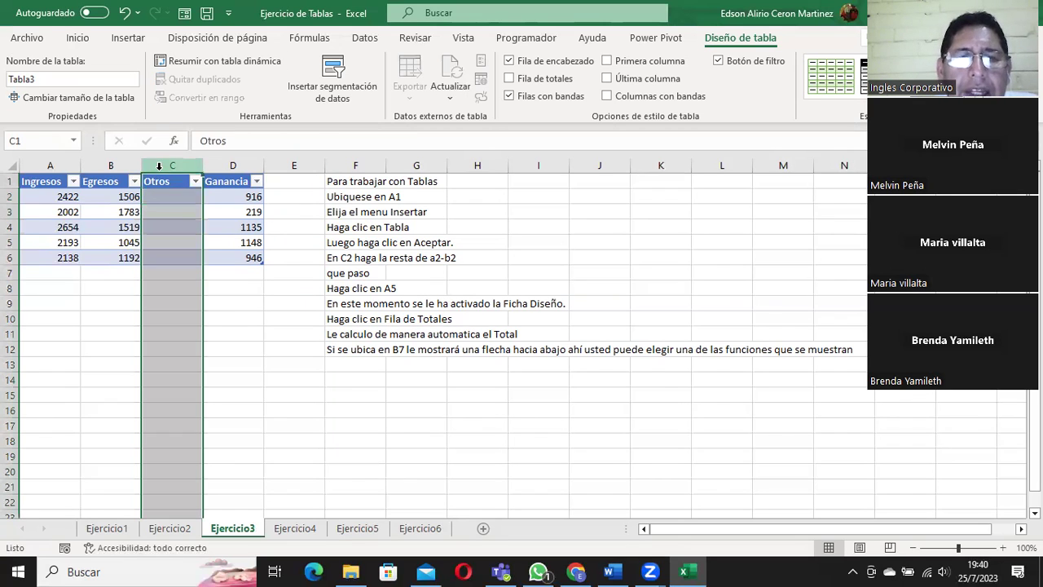
pyautogui.rightClick(158, 166)
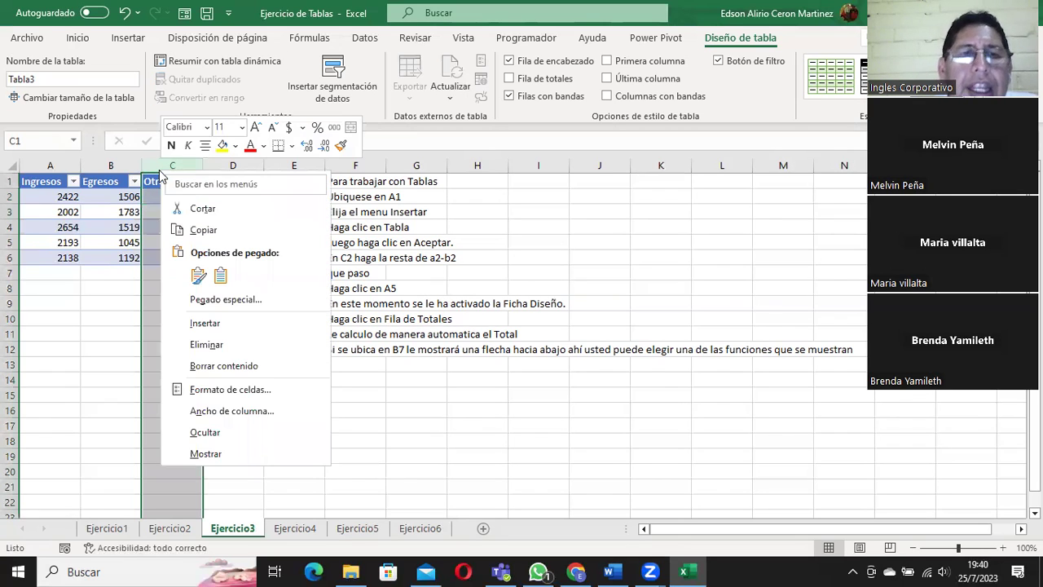
pyautogui.click(227, 344)
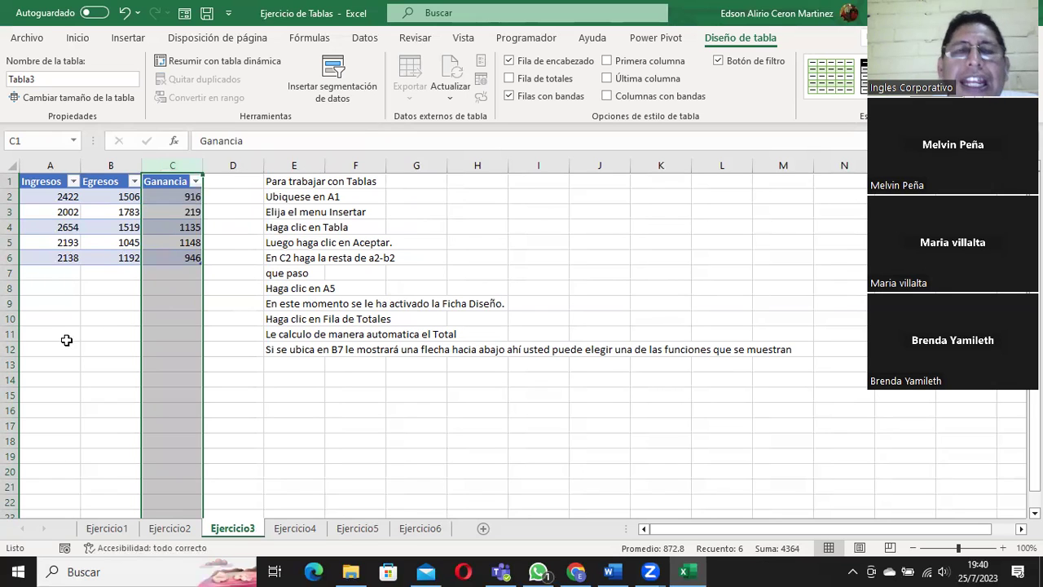
pyautogui.click(97, 247)
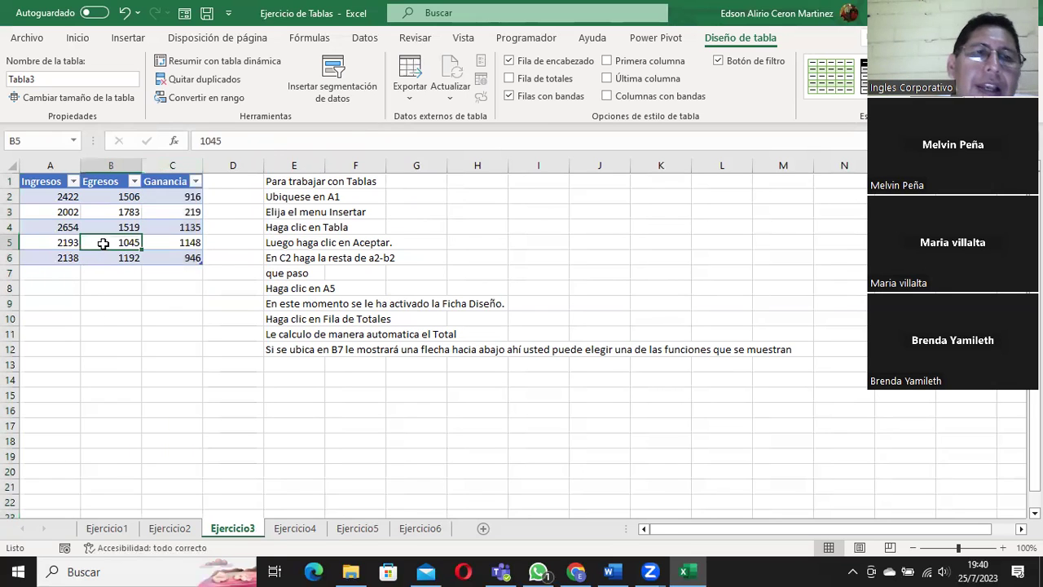
pyautogui.rightClick(103, 249)
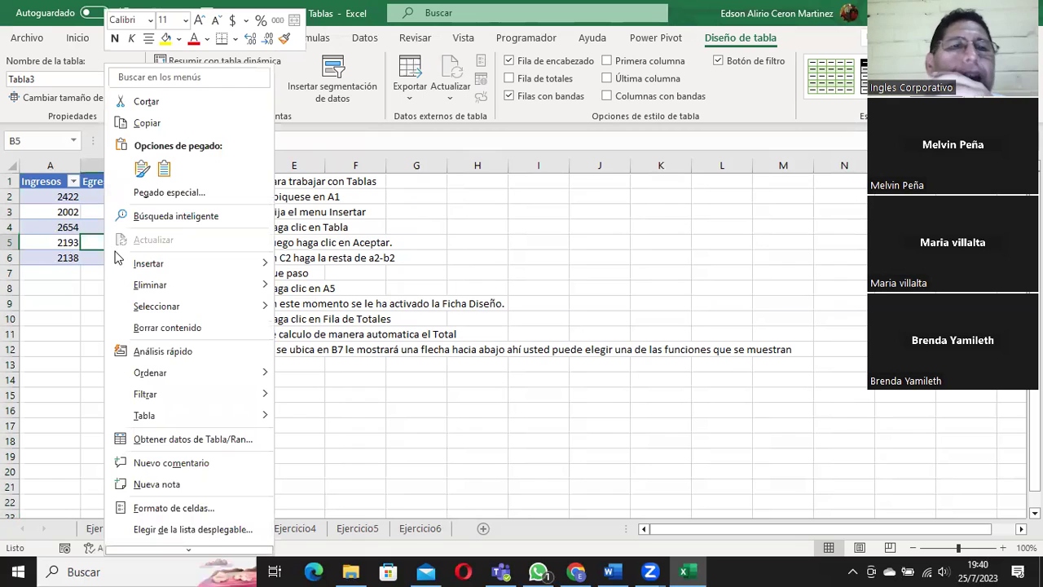
pyautogui.moveTo(144, 416)
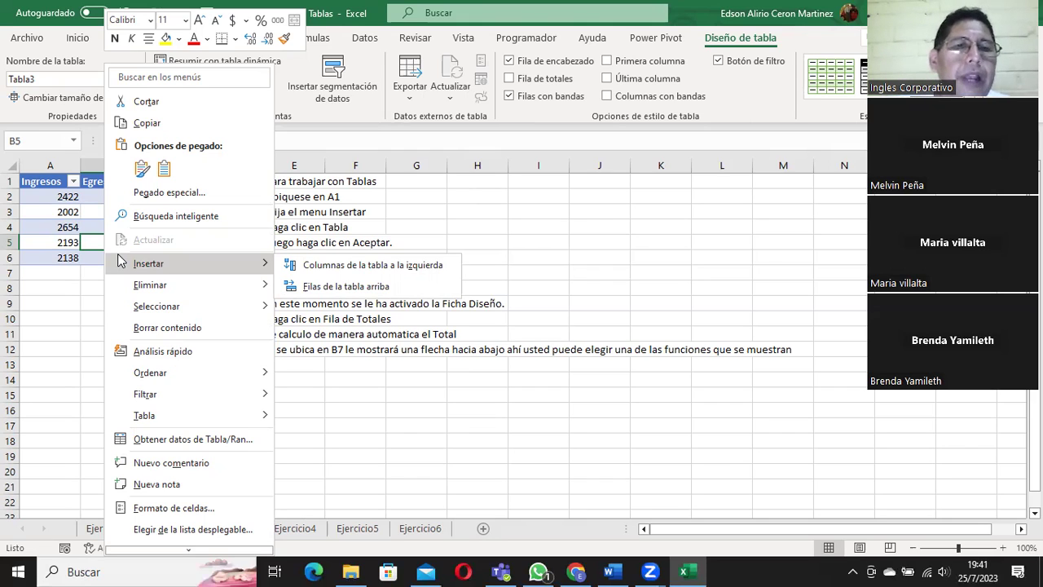
pyautogui.moveTo(200, 416)
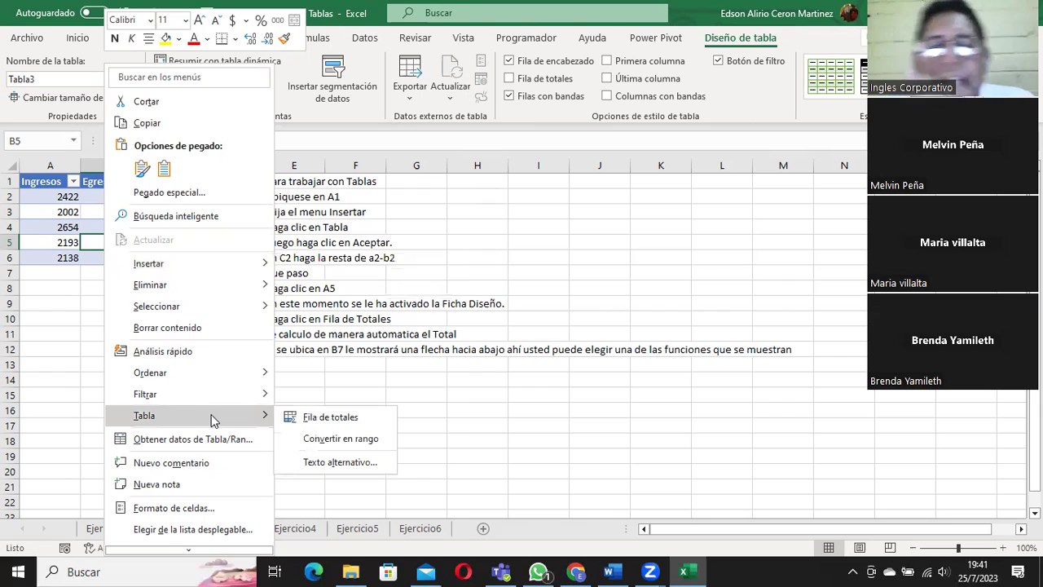
pyautogui.click(503, 228)
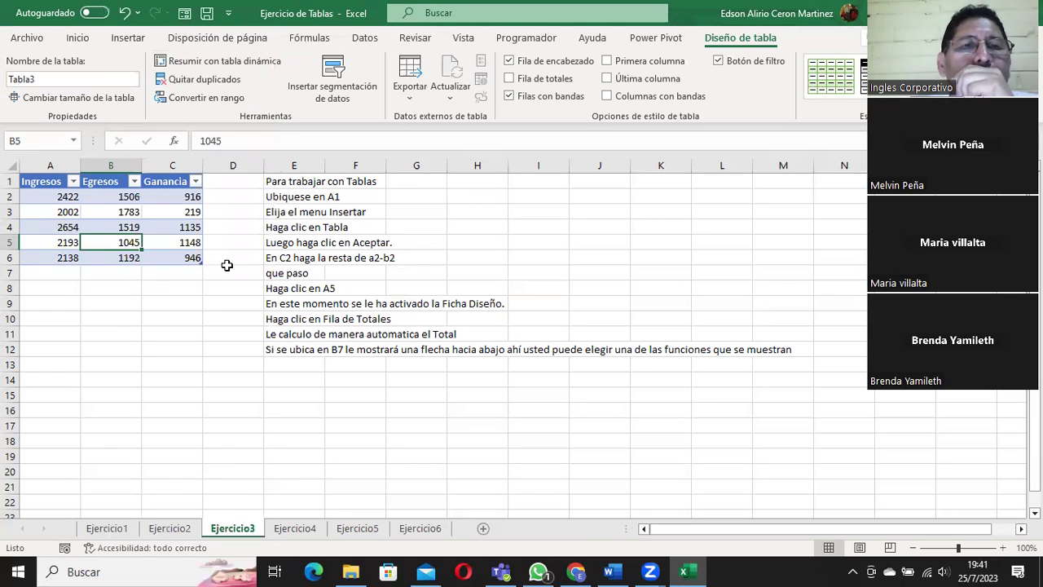
pyautogui.click(176, 259)
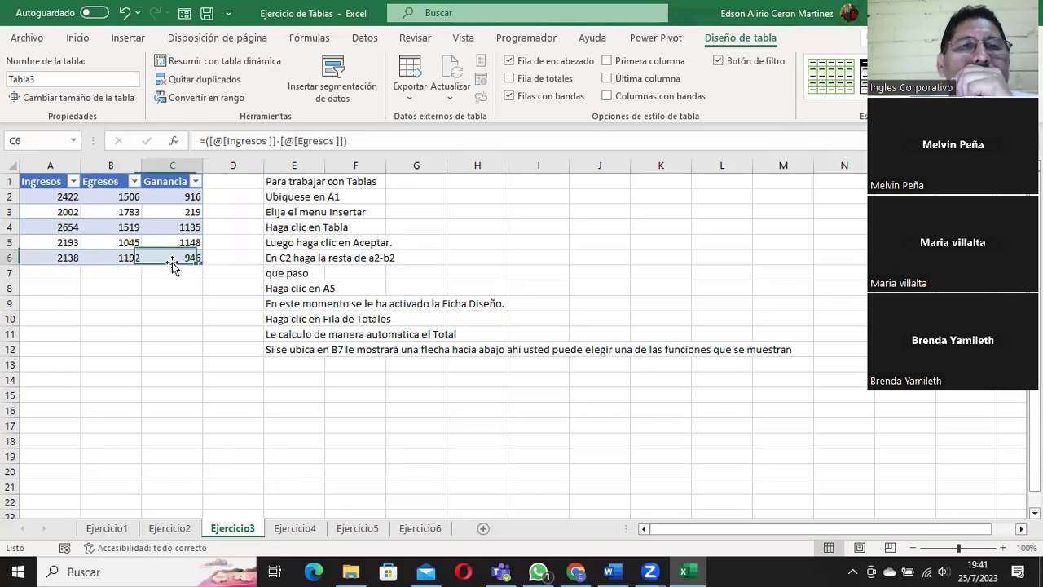
# Add a Total row 7 where =SUBTOTALES(109;[Ganancia]) sums Ganancia to 4364.
pyautogui.click(525, 81)
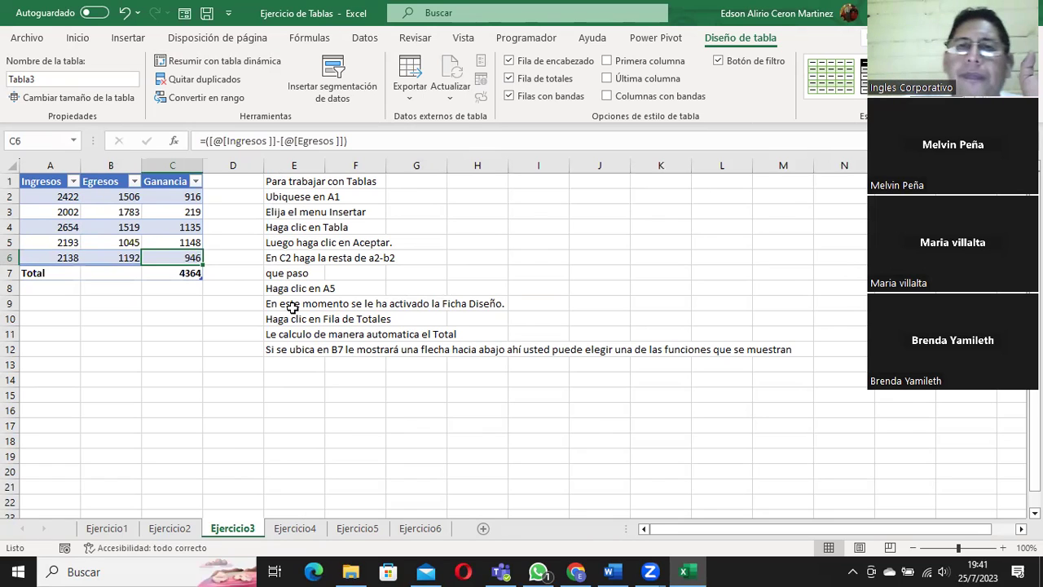
pyautogui.click(176, 273)
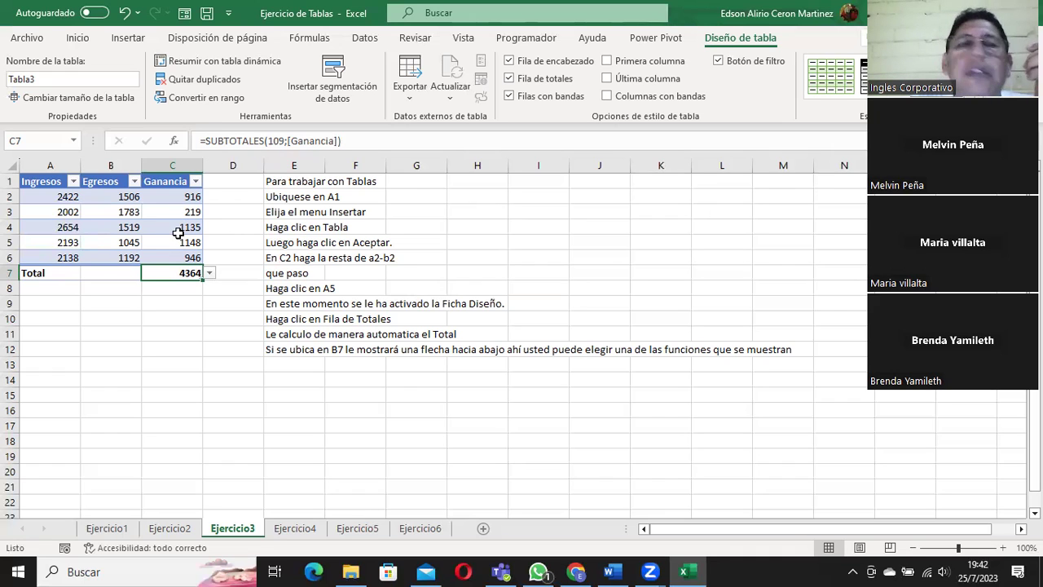
pyautogui.click(163, 241)
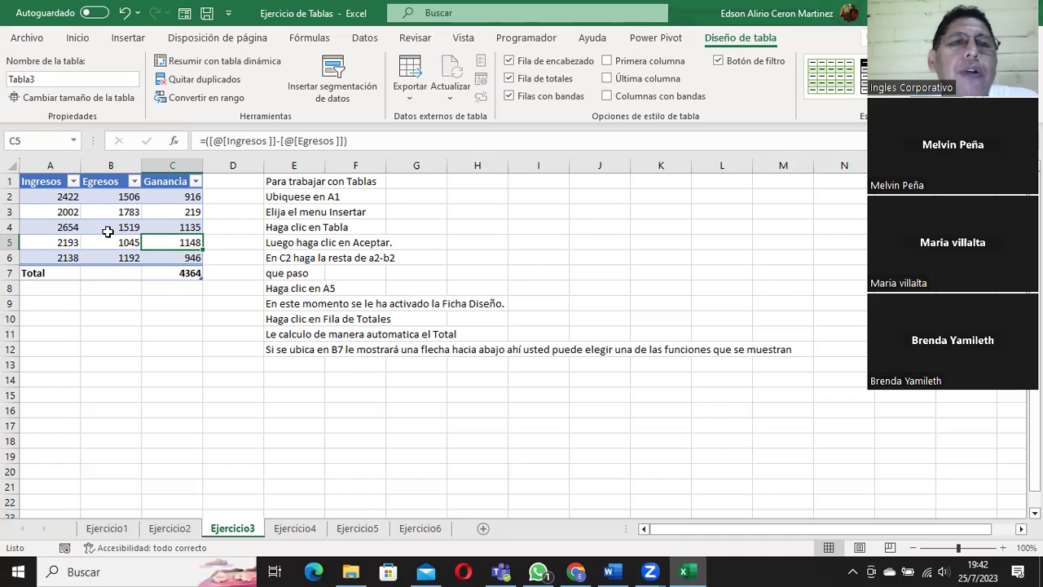
pyautogui.click(107, 229)
# Convert the Ingresos/Egresos/Ganancia table to a normal range, confirming Yes on the second try.
pyautogui.rightClick(104, 230)
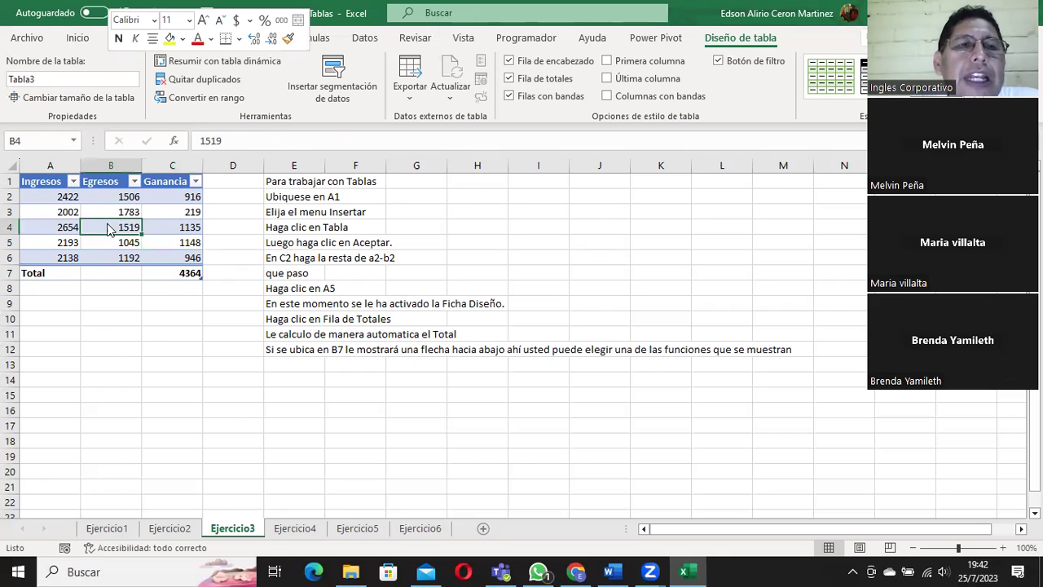
pyautogui.moveTo(148, 416)
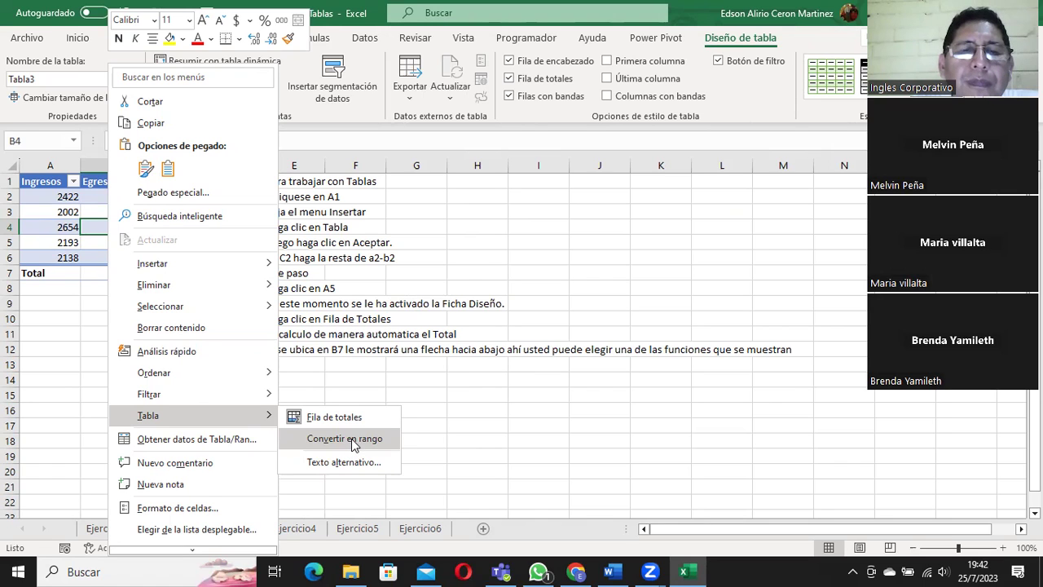
pyautogui.click(345, 438)
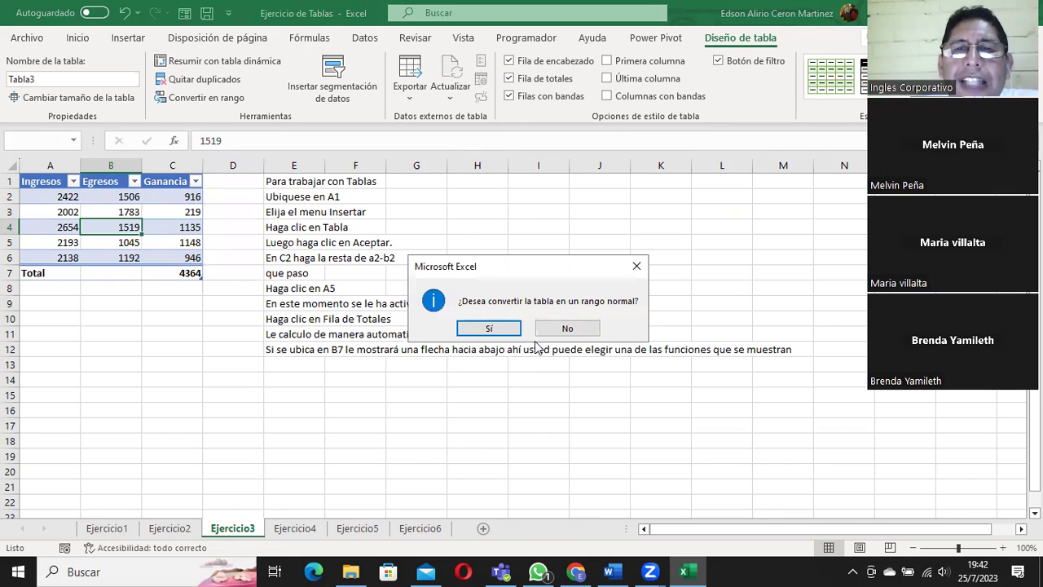
pyautogui.click(568, 328)
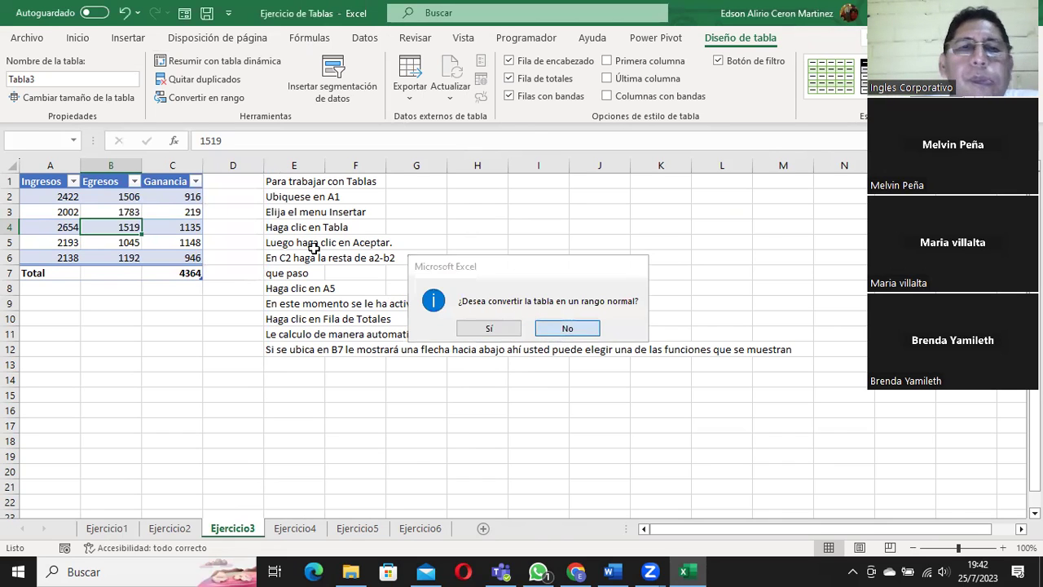
pyautogui.rightClick(128, 233)
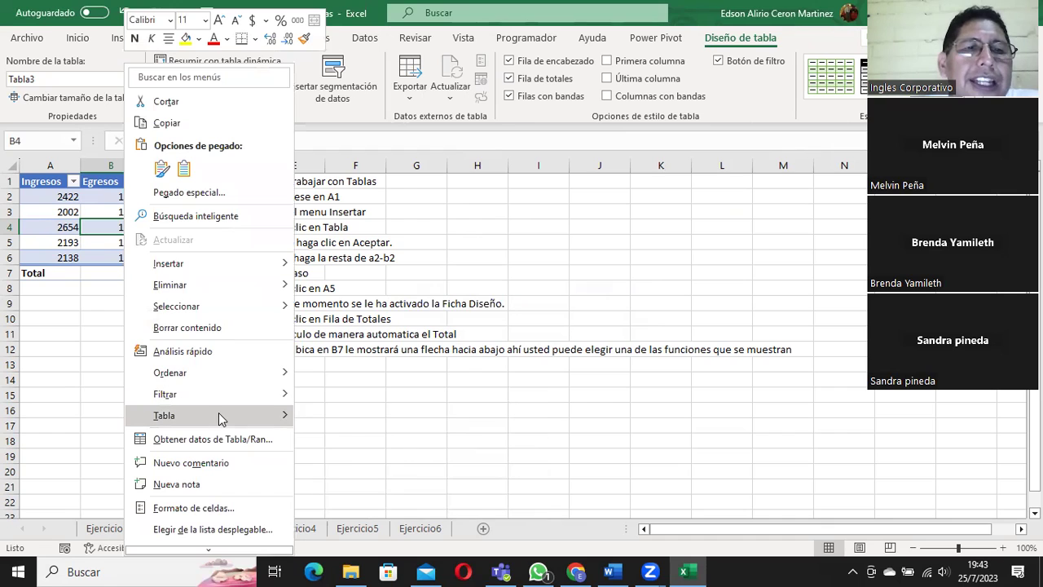
pyautogui.moveTo(208, 415)
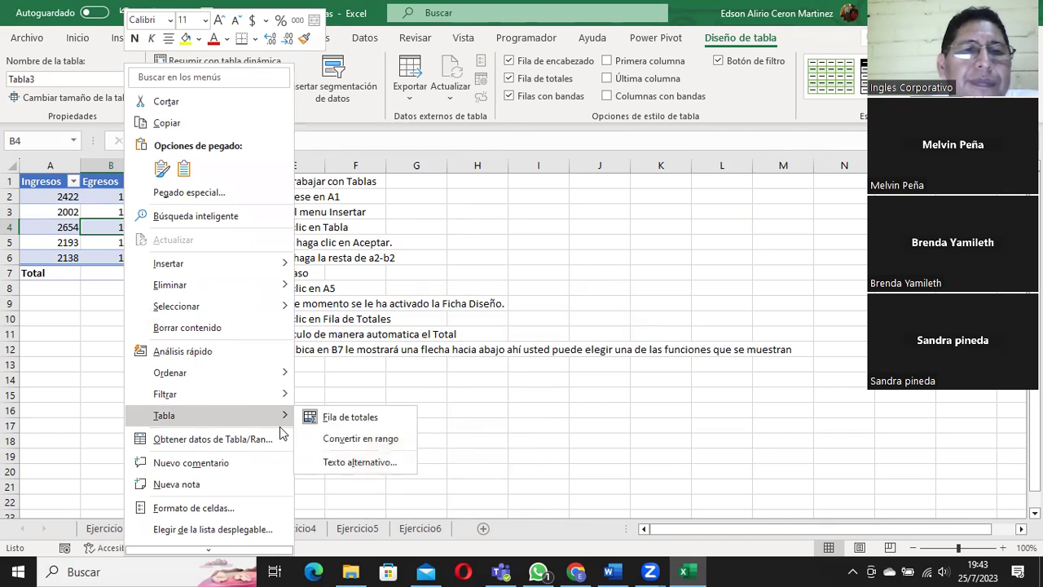
pyautogui.click(350, 440)
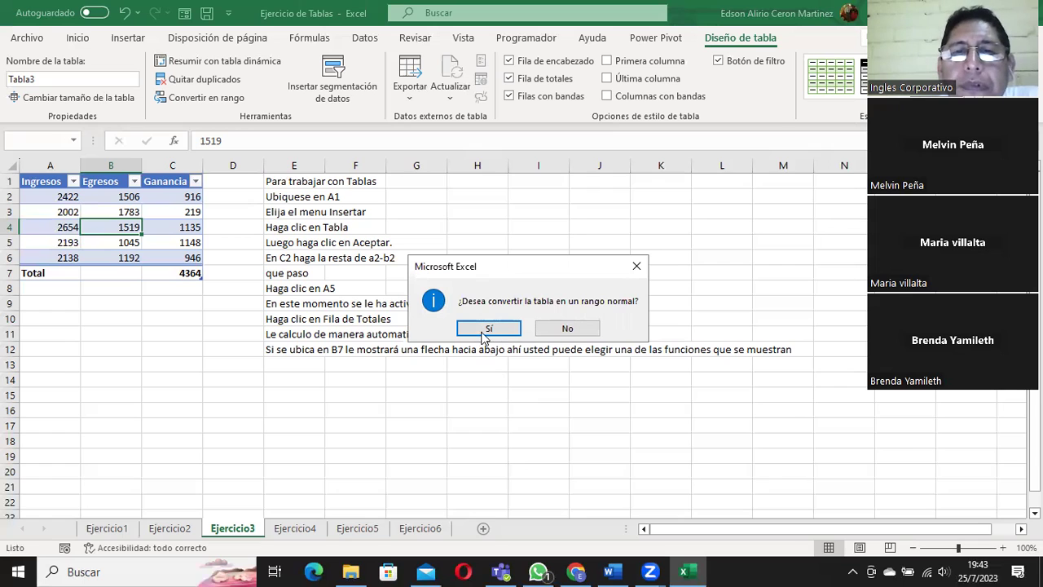
pyautogui.click(481, 328)
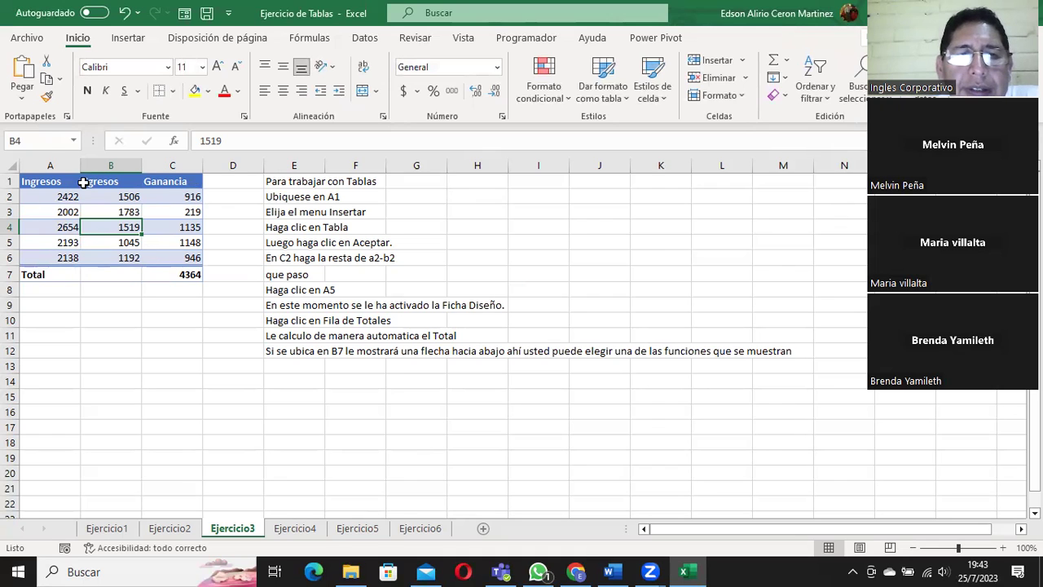
pyautogui.click(177, 198)
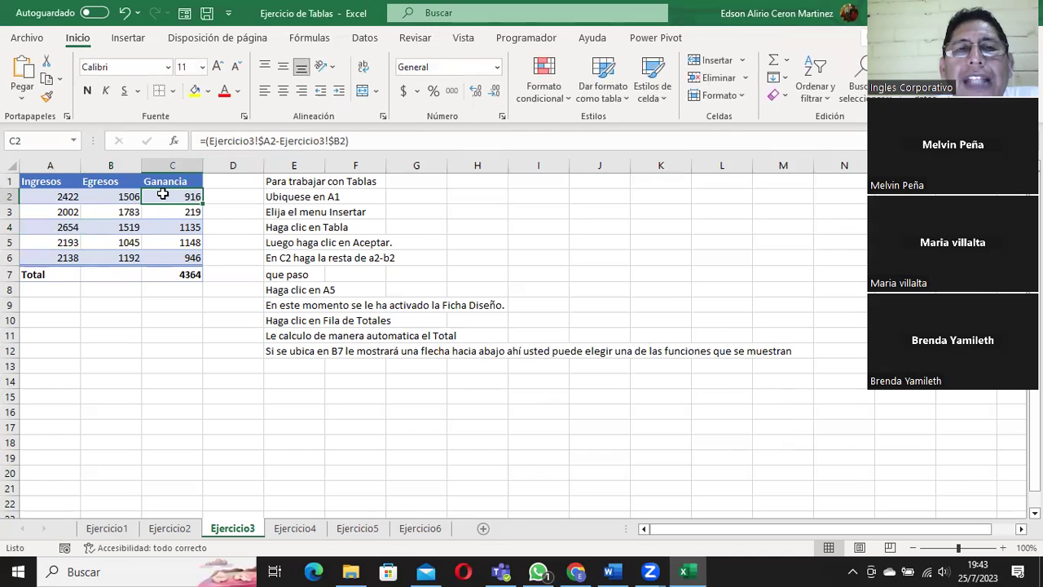
pyautogui.click(209, 142)
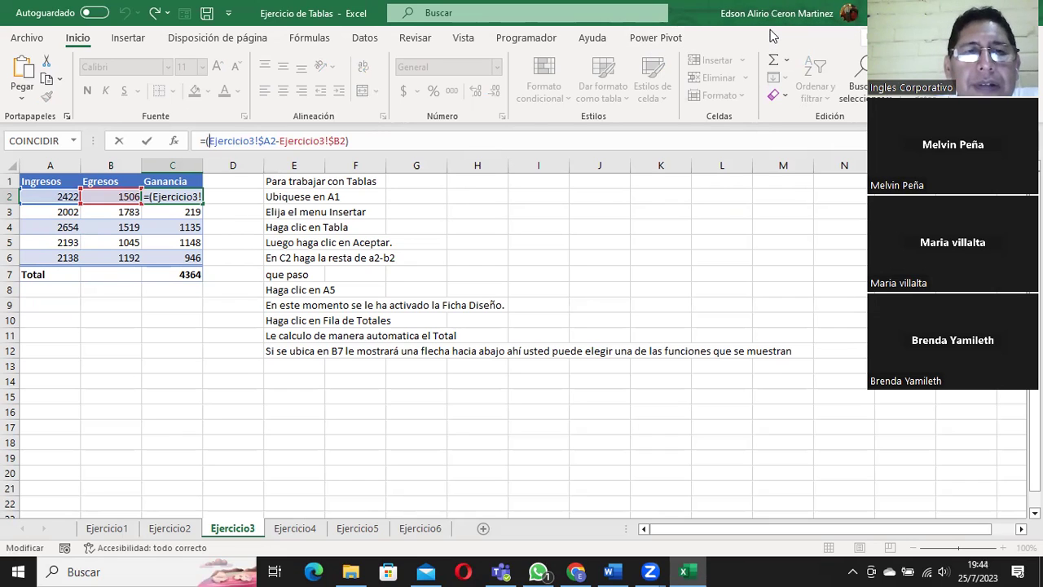
pyautogui.click(181, 276)
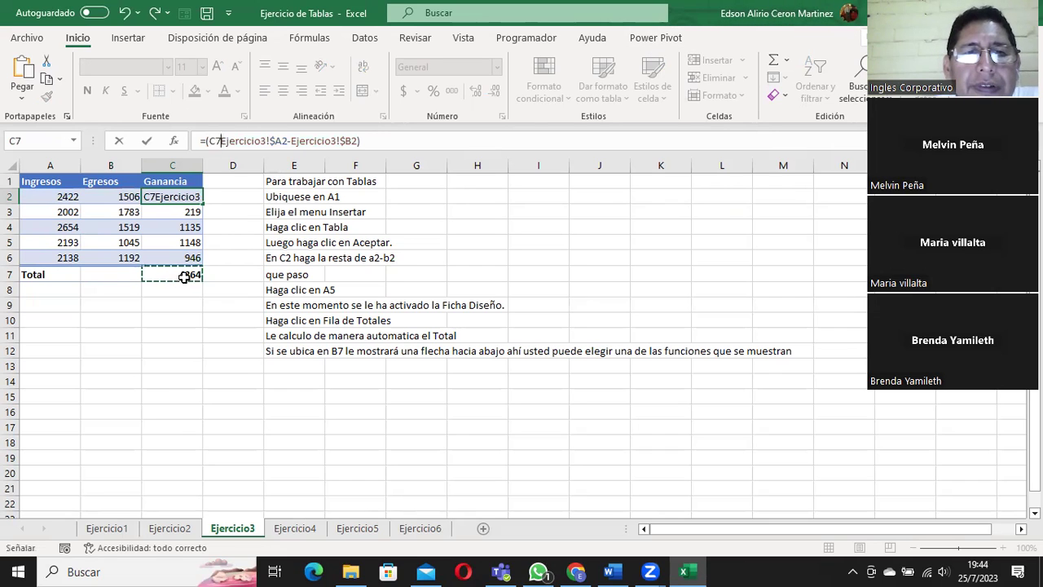
pyautogui.press('Escape')
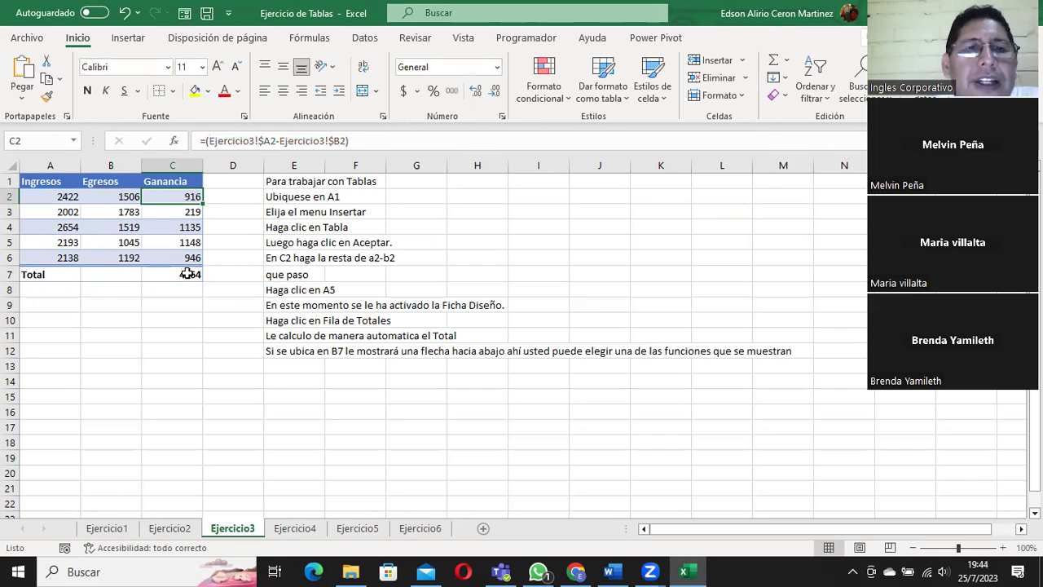
pyautogui.click(186, 274)
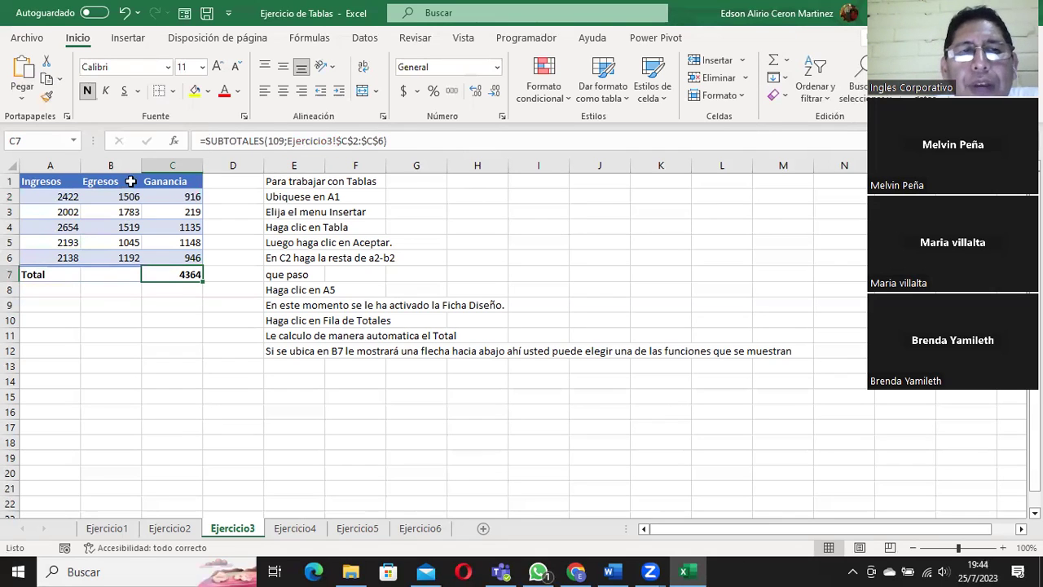
# Apply the Normal cell style to A1:C7 to remove the blue banding.
pyautogui.click(48, 182)
pyautogui.moveTo(48, 182); pyautogui.dragTo(183, 268)
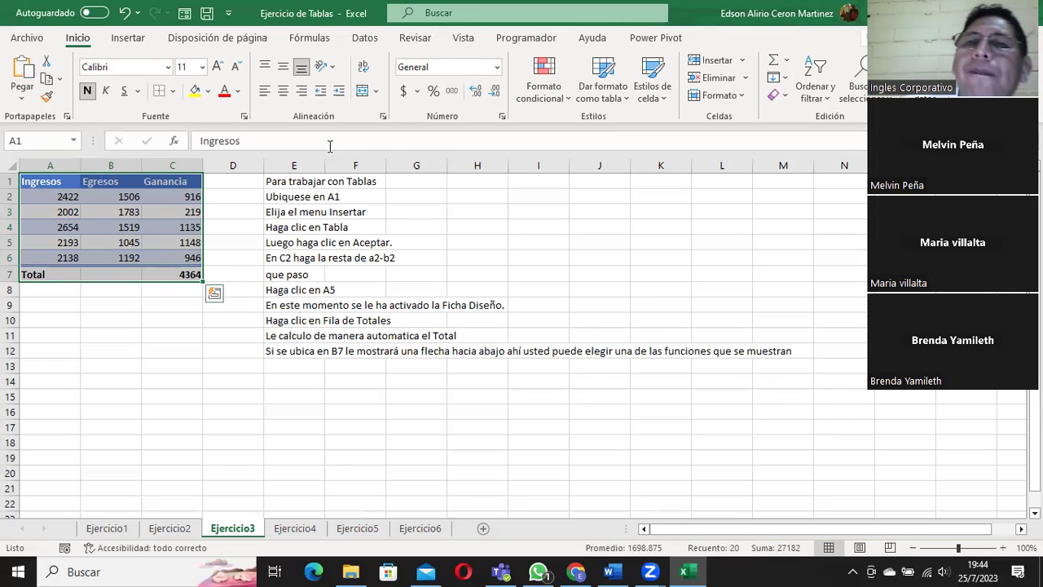
pyautogui.click(662, 98)
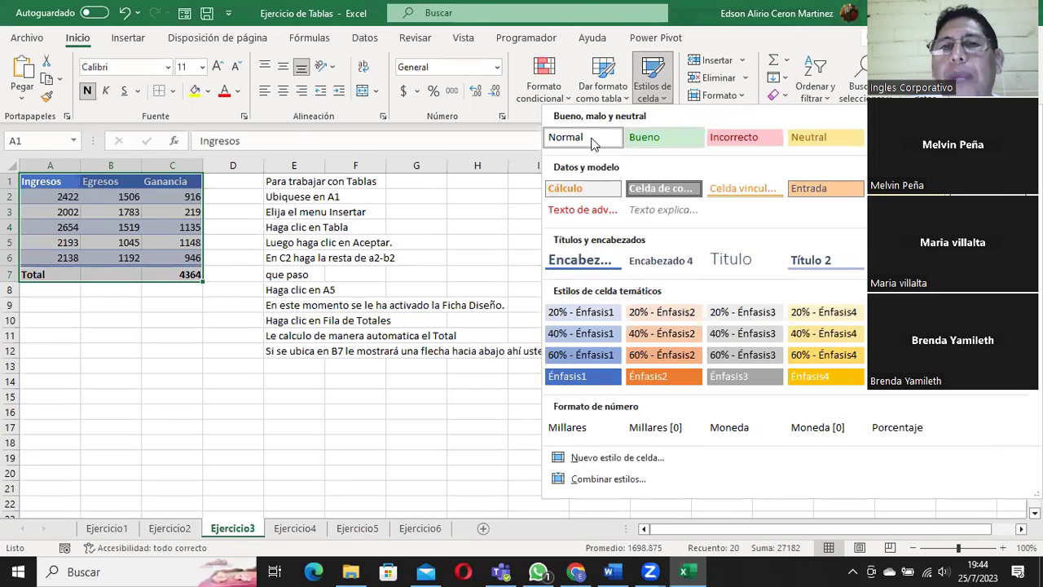
pyautogui.click(592, 140)
pyautogui.click(117, 317)
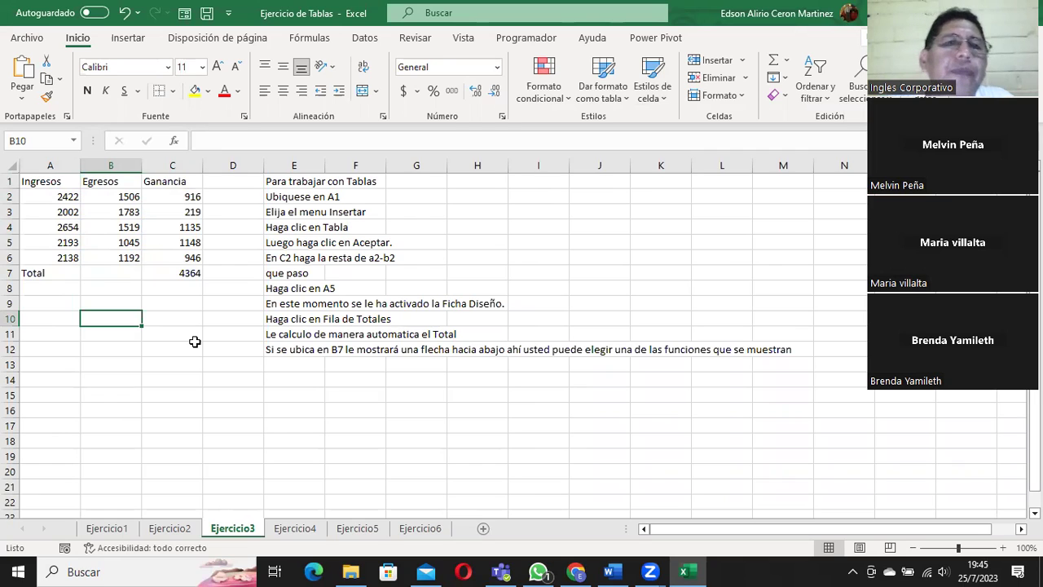
pyautogui.click(62, 189)
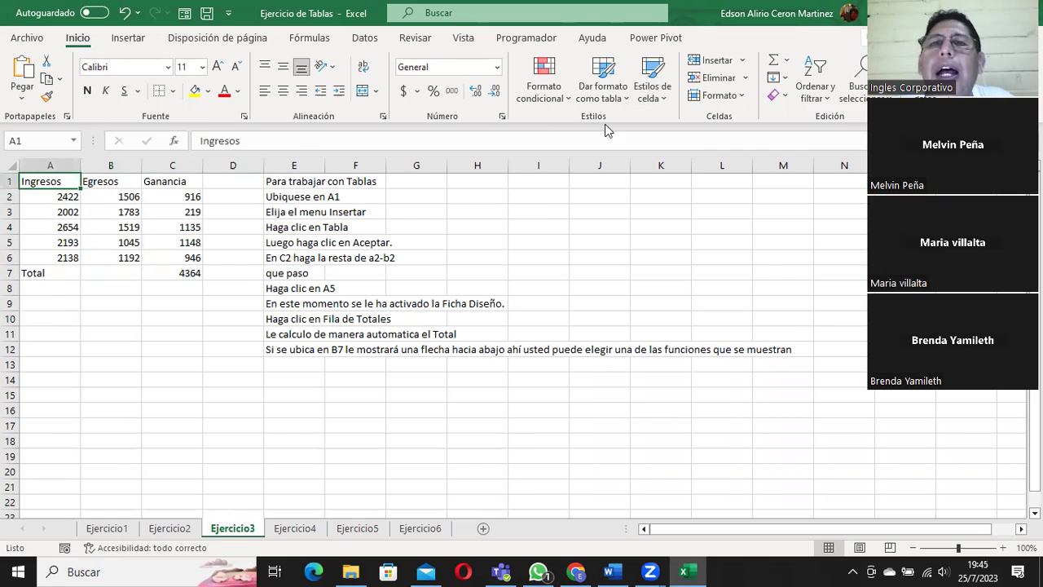
pyautogui.click(660, 92)
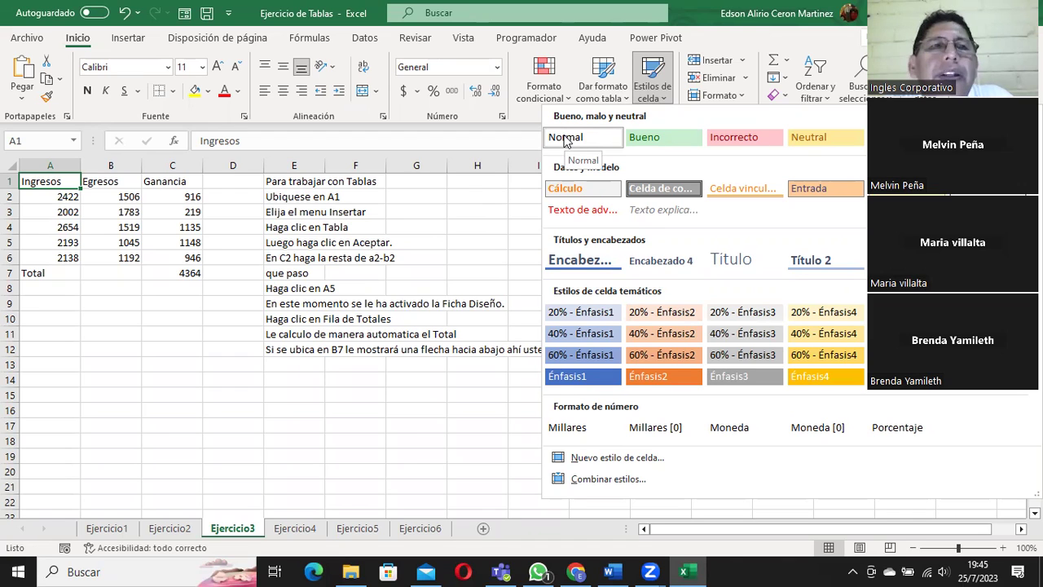
pyautogui.click(86, 226)
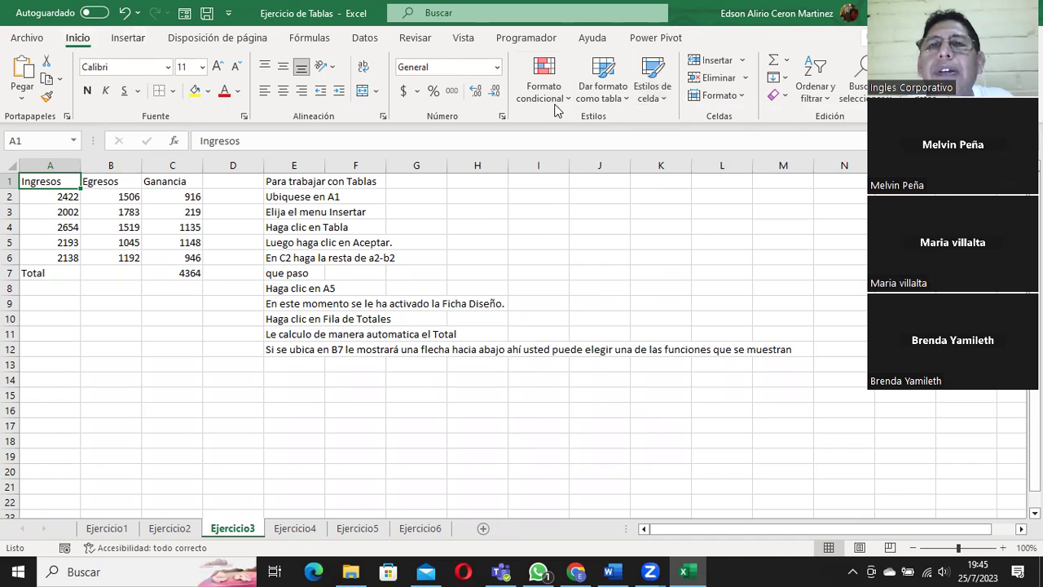
pyautogui.click(650, 96)
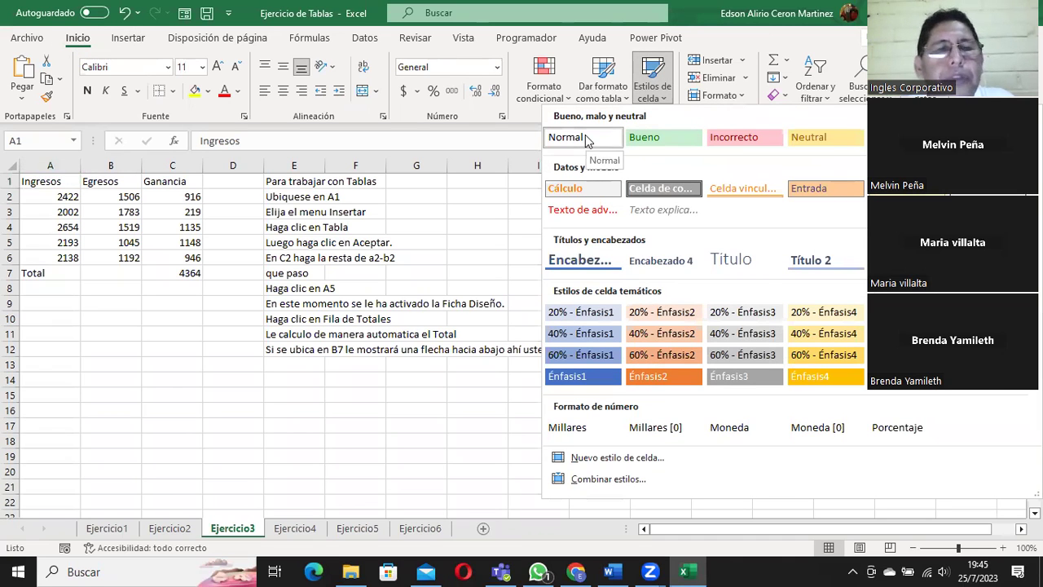
pyautogui.click(107, 237)
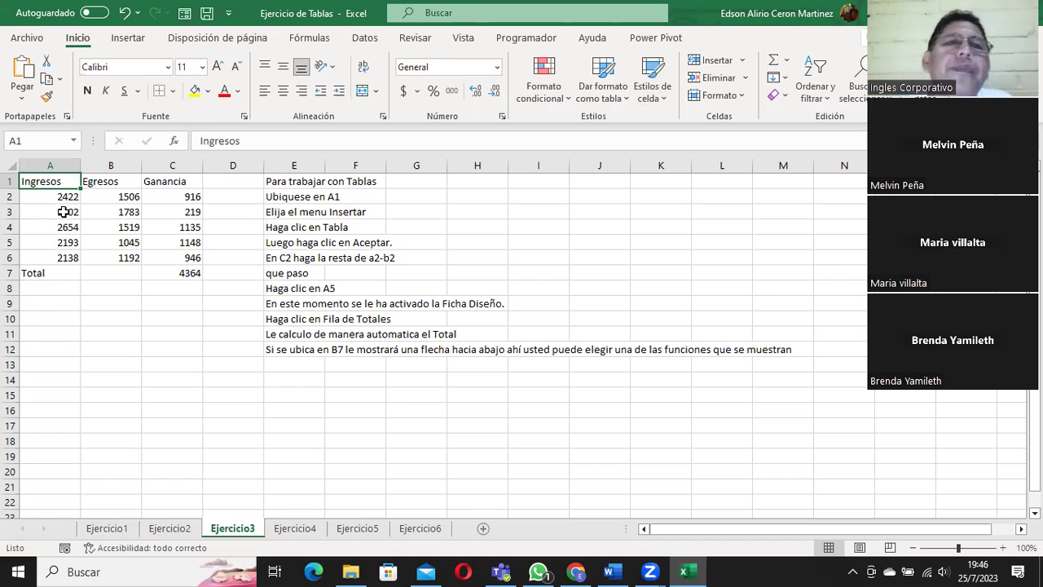
# Begin a List data validation with source L1:L7, then cancel without applying it.
pyautogui.click(365, 39)
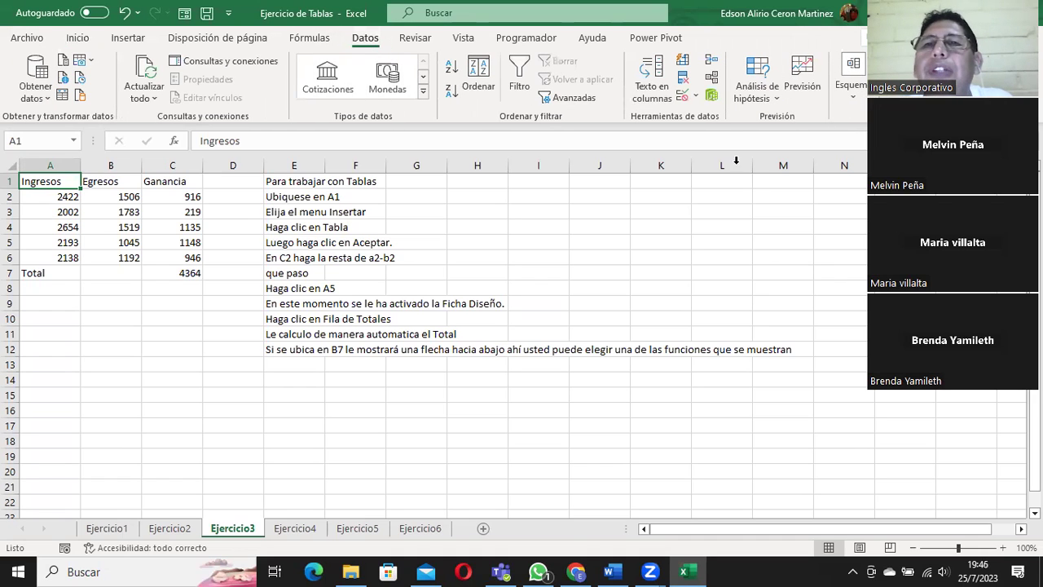
pyautogui.click(692, 92)
pyautogui.click(721, 116)
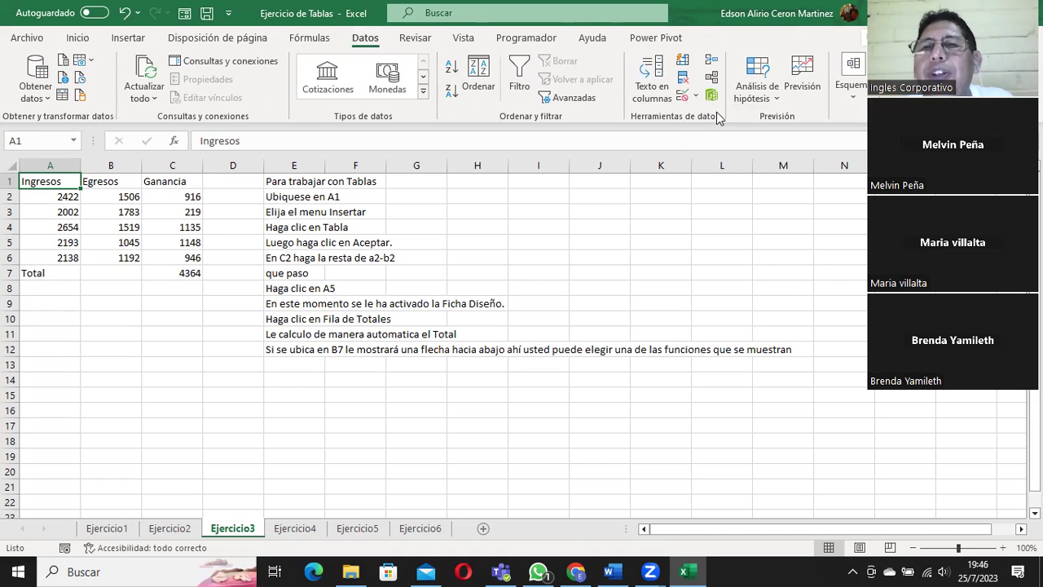
pyautogui.click(273, 210)
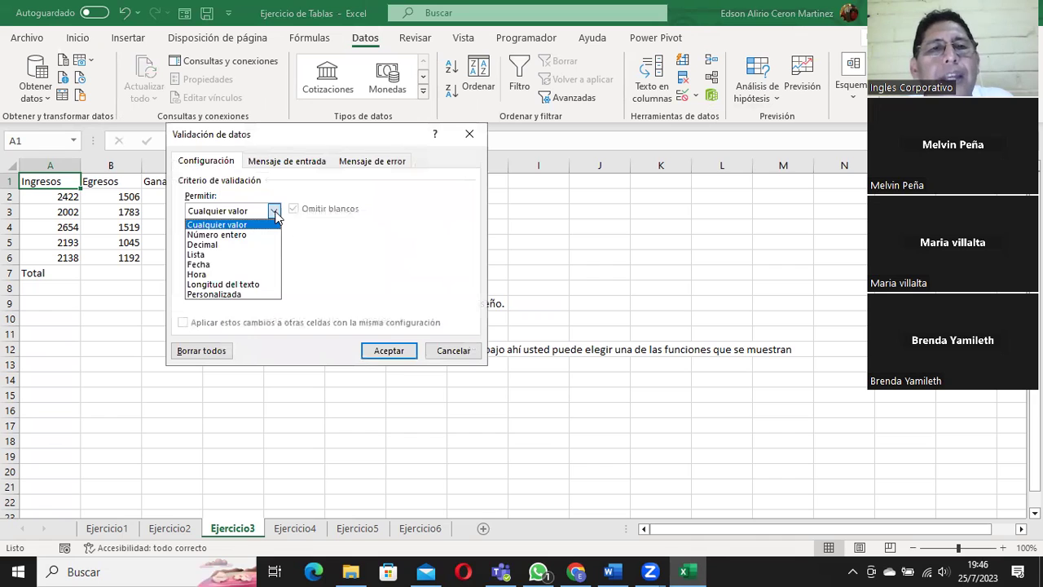
pyautogui.click(227, 261)
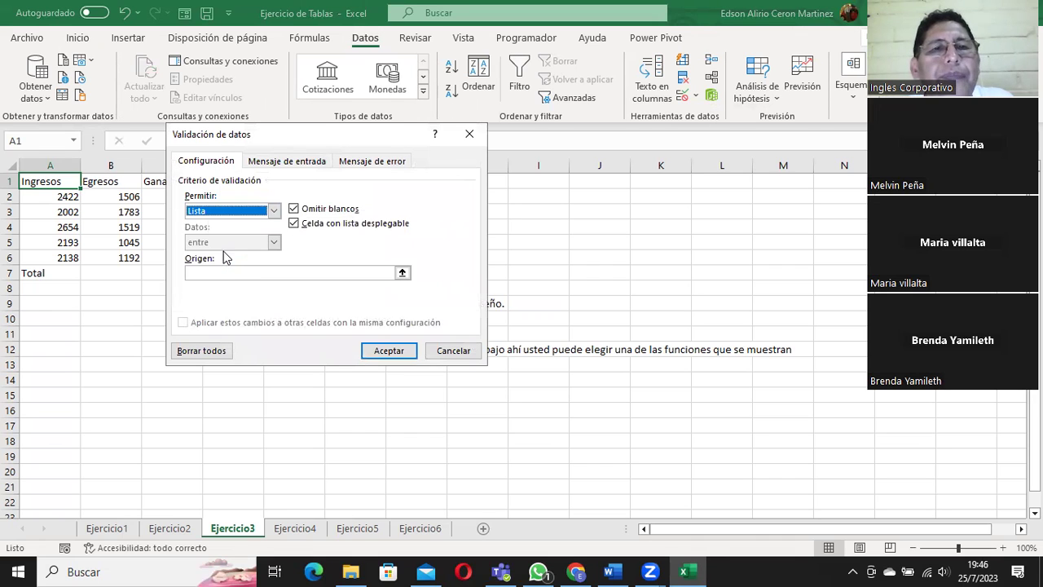
pyautogui.click(401, 273)
pyautogui.moveTo(725, 183); pyautogui.dragTo(733, 271)
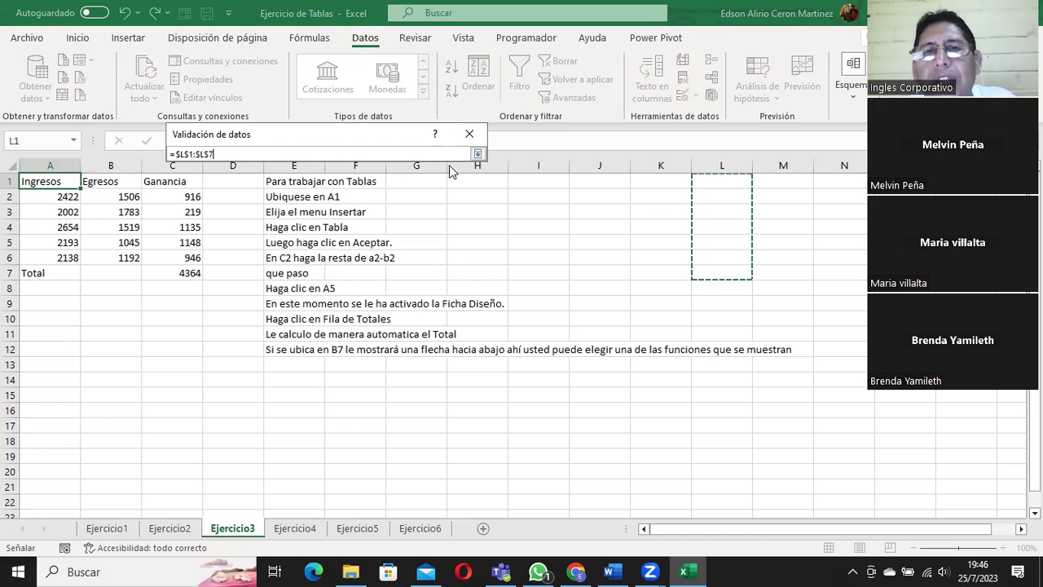
pyautogui.click(478, 154)
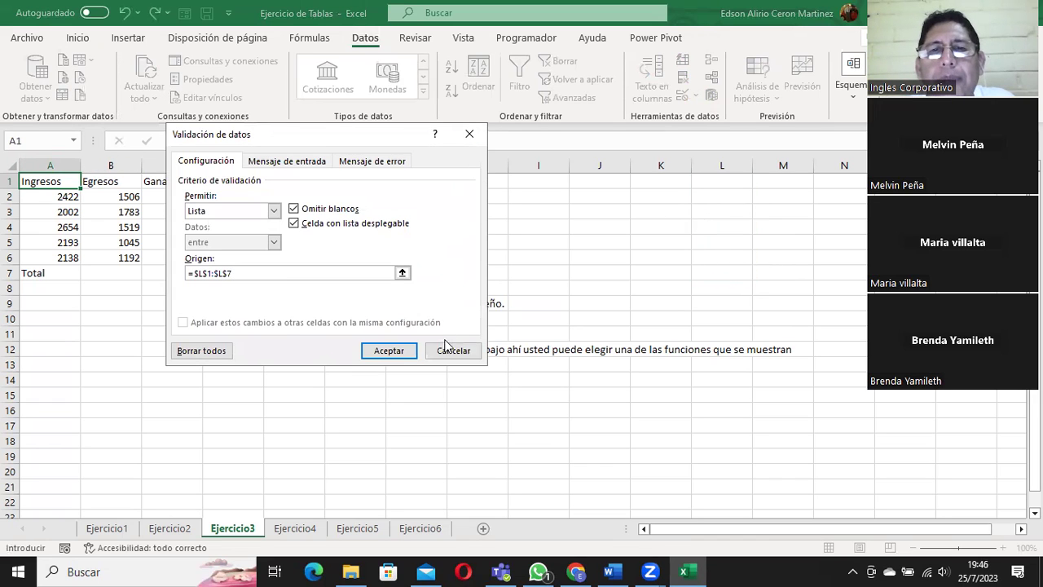
pyautogui.click(472, 352)
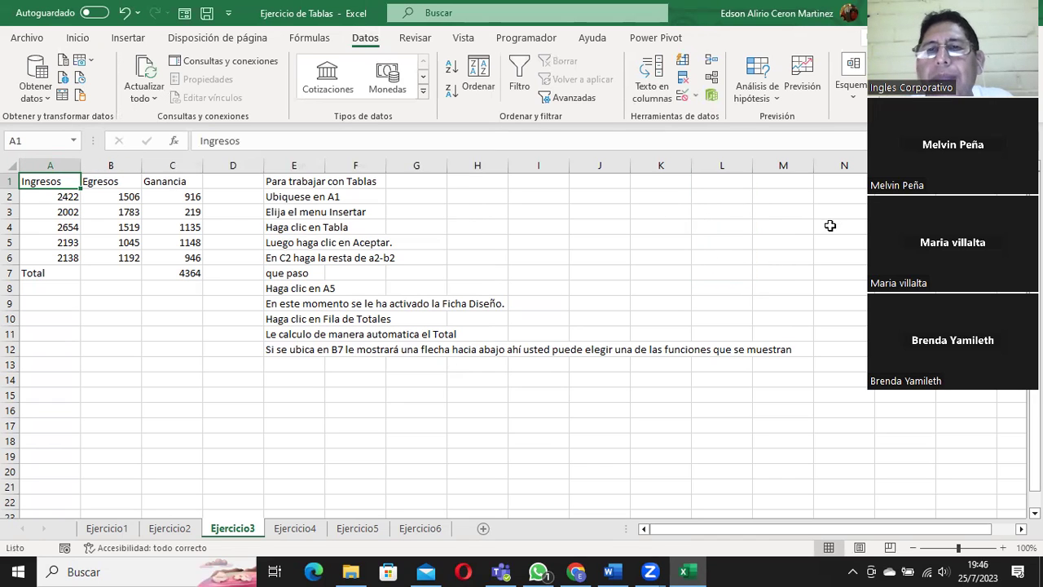
pyautogui.click(787, 179)
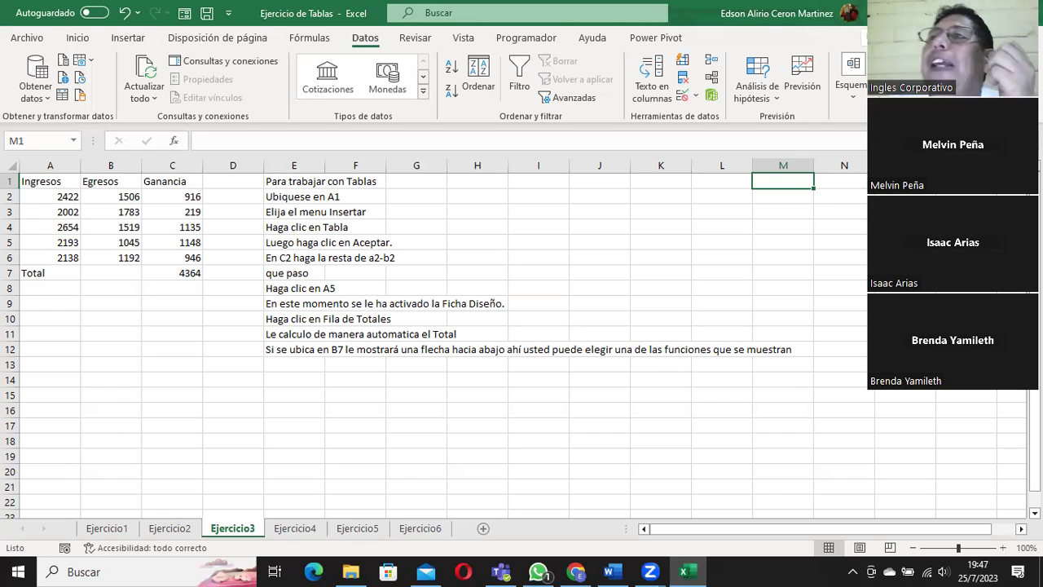
# Switch to another application, then come back and select cell A2.
pyautogui.hotkey('alt', 'Tab')
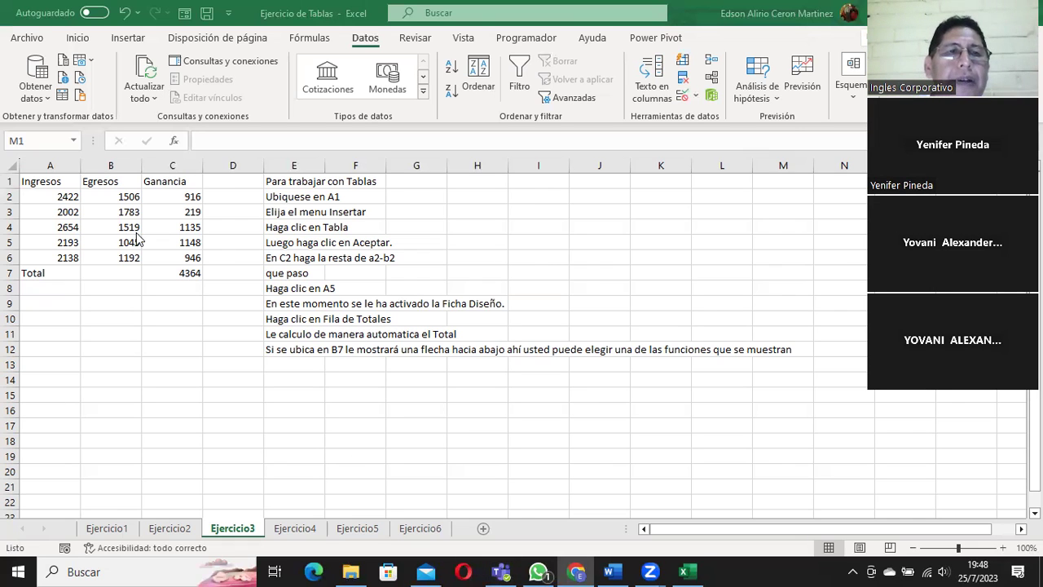
pyautogui.click(55, 194)
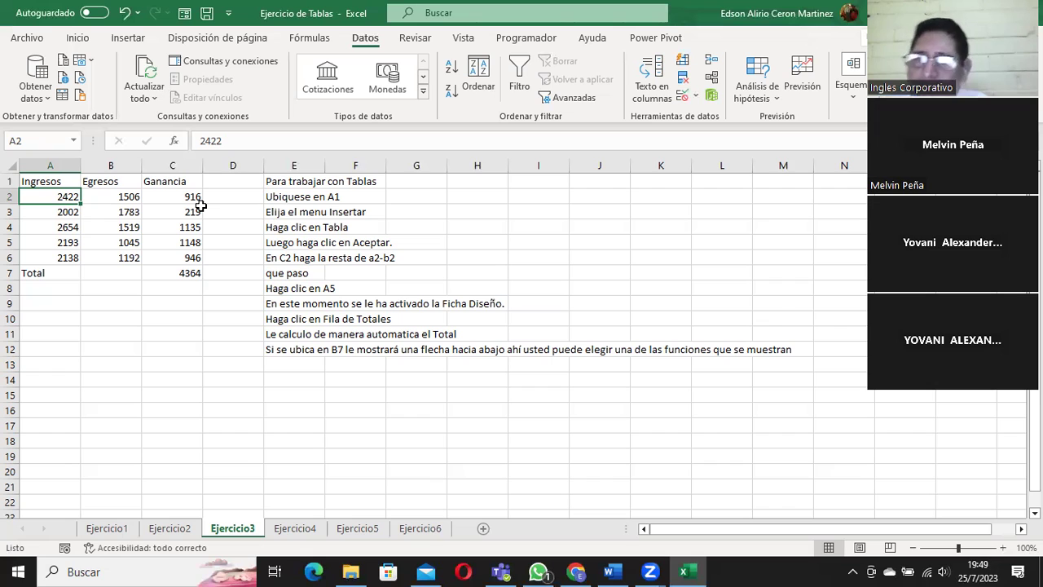
# Make A1:C7 a table without headers, giving Tabla4 with Columna1–Columna3 headers.
pyautogui.moveTo(68, 181); pyautogui.dragTo(76, 253)
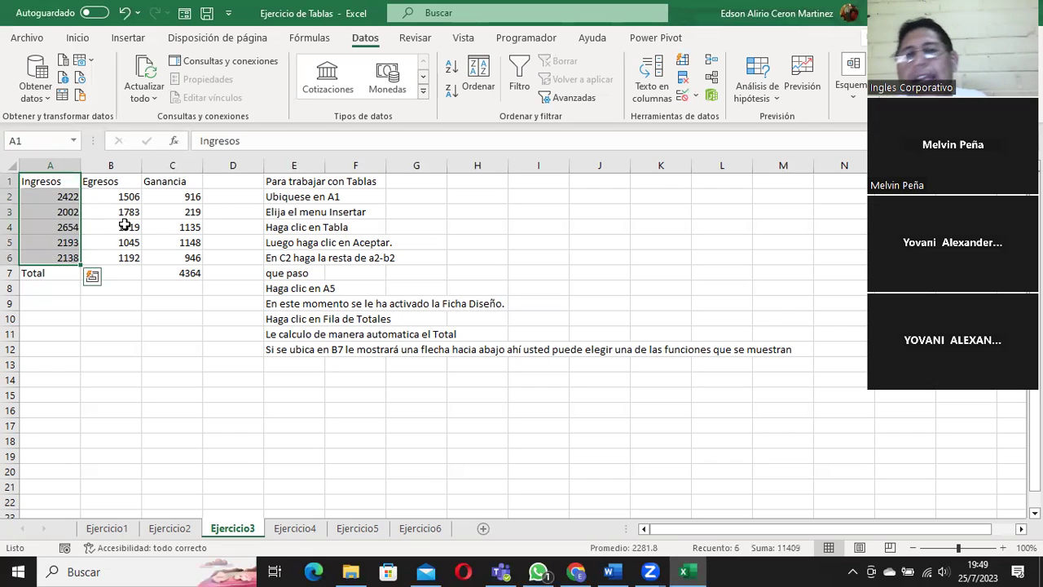
pyautogui.click(165, 198)
pyautogui.click(57, 186)
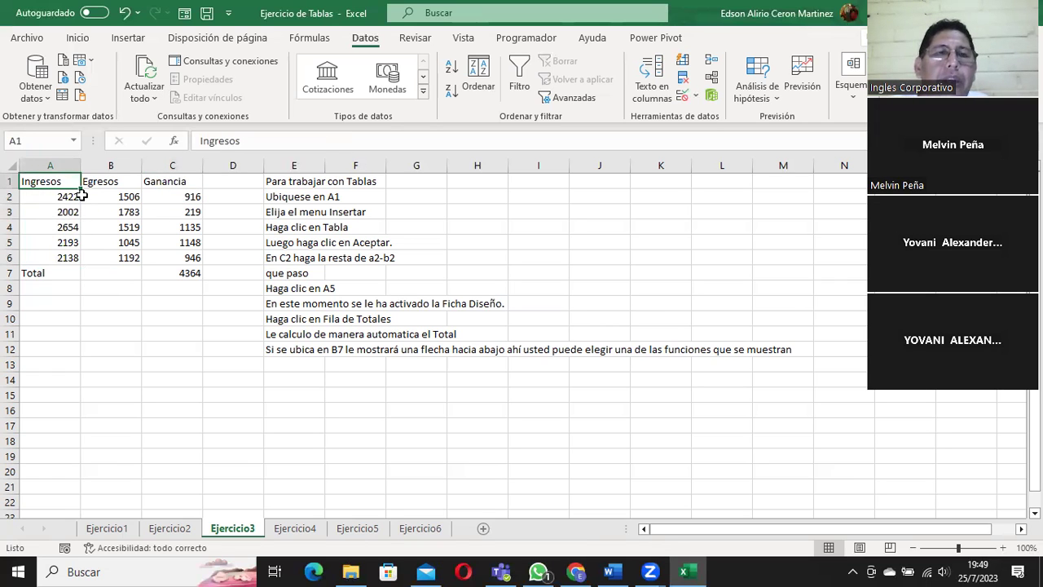
pyautogui.click(137, 39)
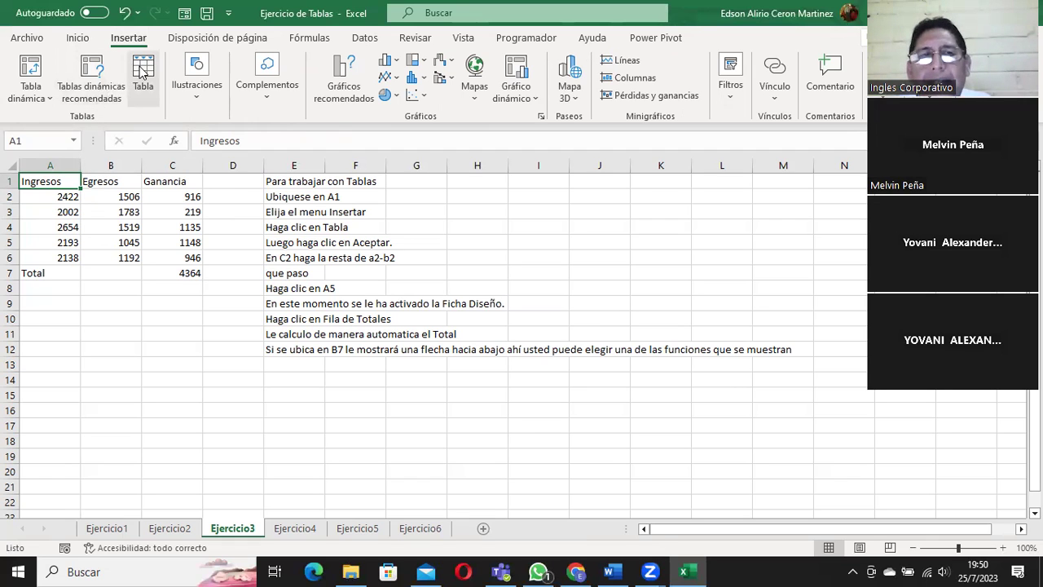
pyautogui.click(145, 77)
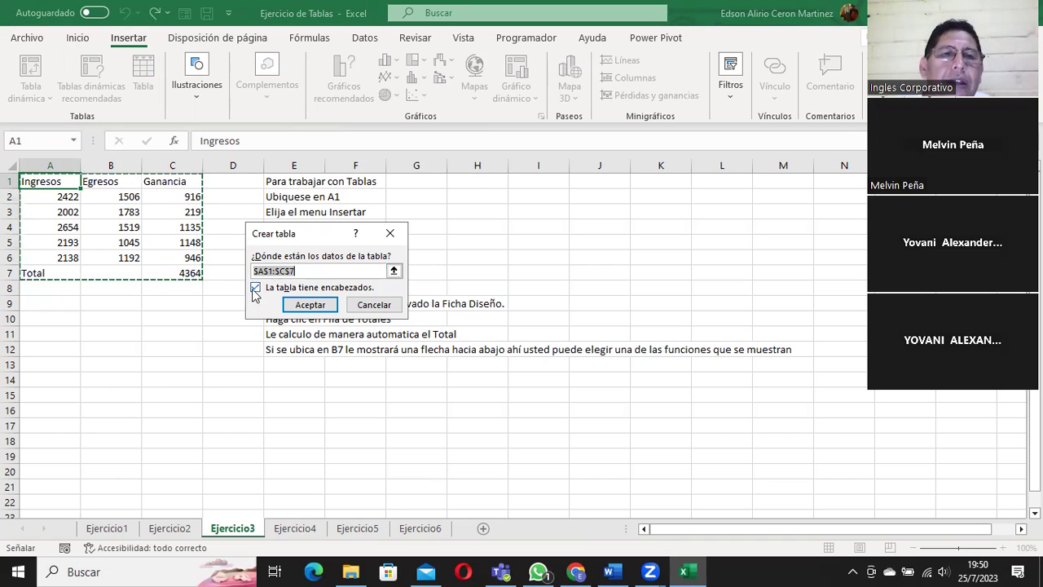
pyautogui.click(255, 289)
pyautogui.click(255, 287)
pyautogui.click(314, 303)
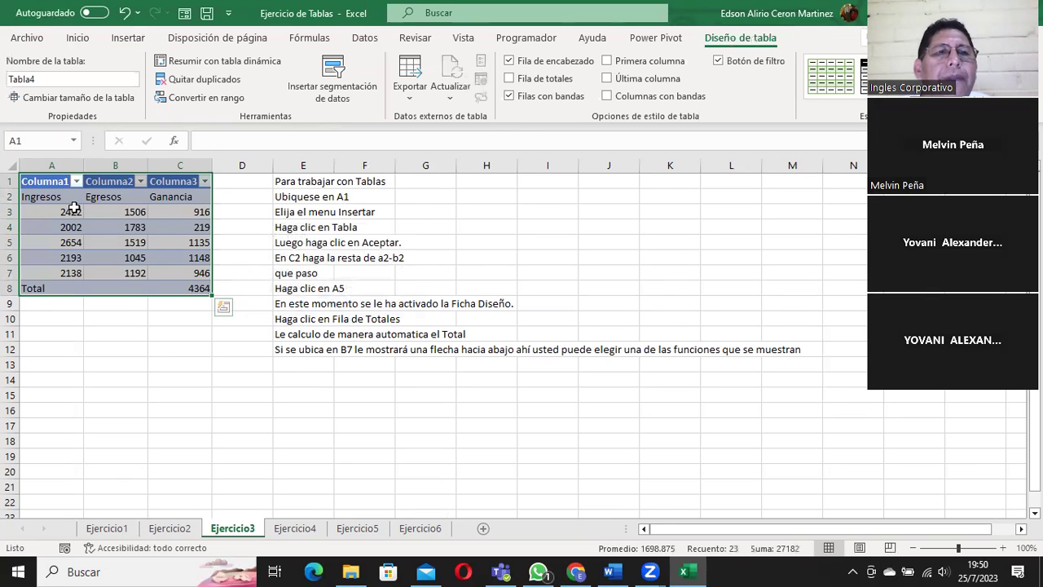
pyautogui.click(76, 211)
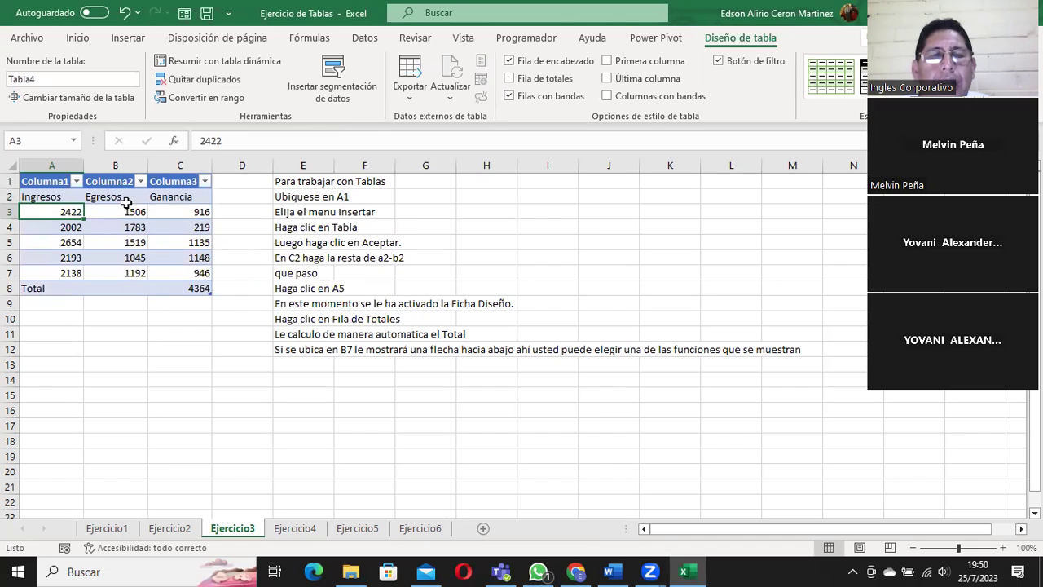
pyautogui.moveTo(60, 198); pyautogui.dragTo(70, 291)
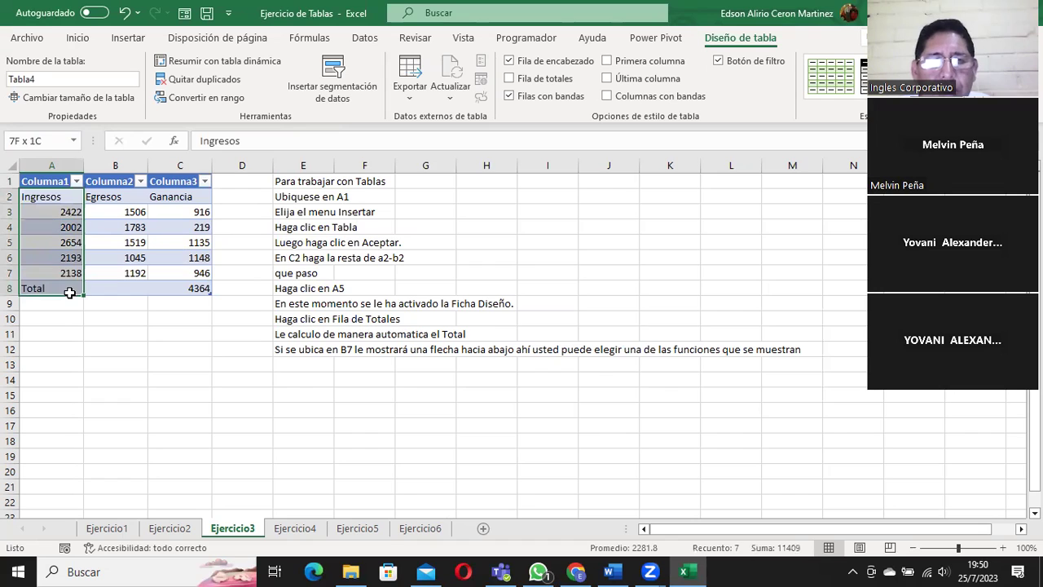
pyautogui.click(76, 181)
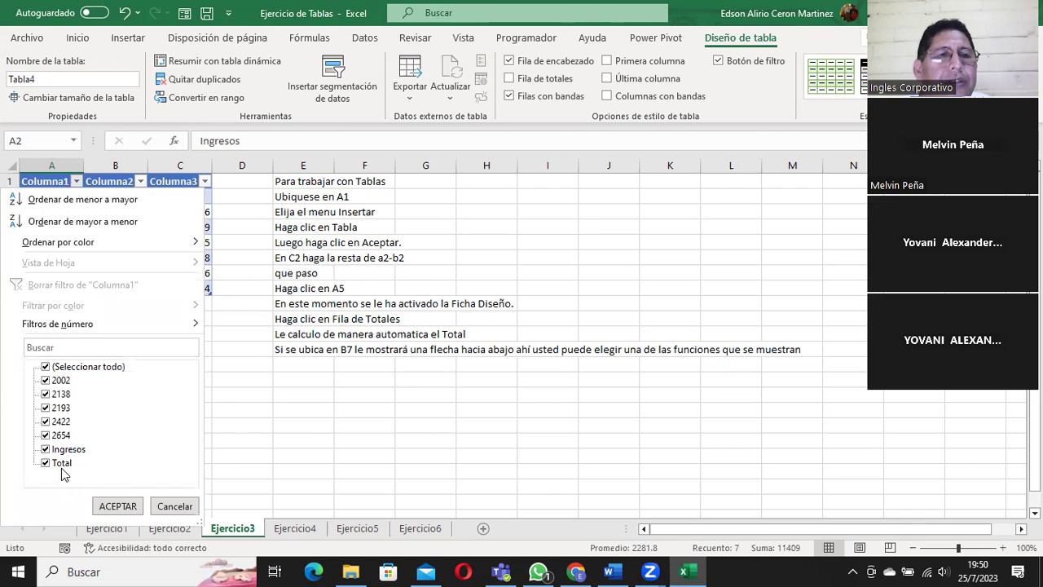
pyautogui.click(174, 506)
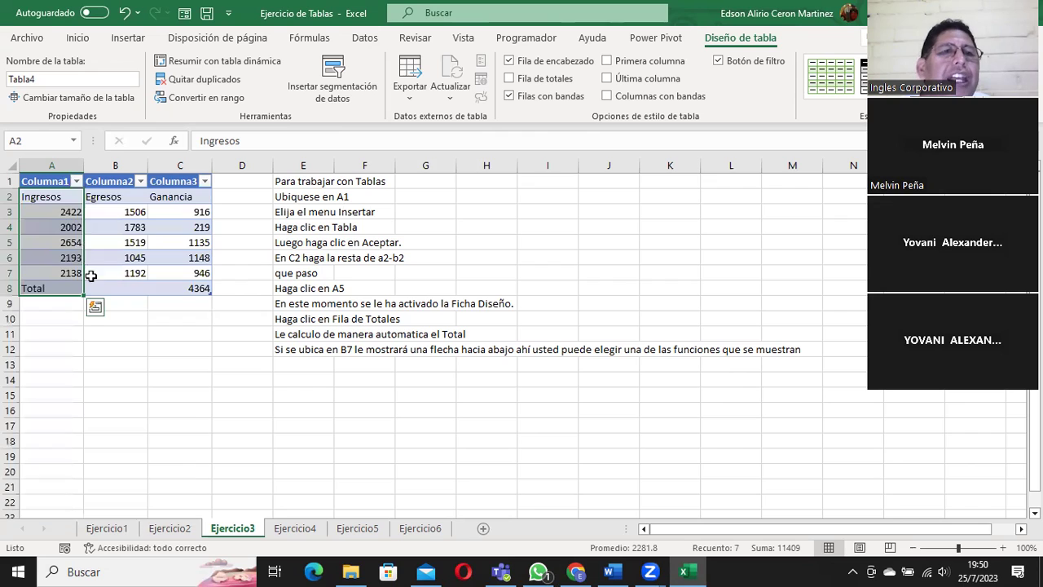
pyautogui.click(141, 180)
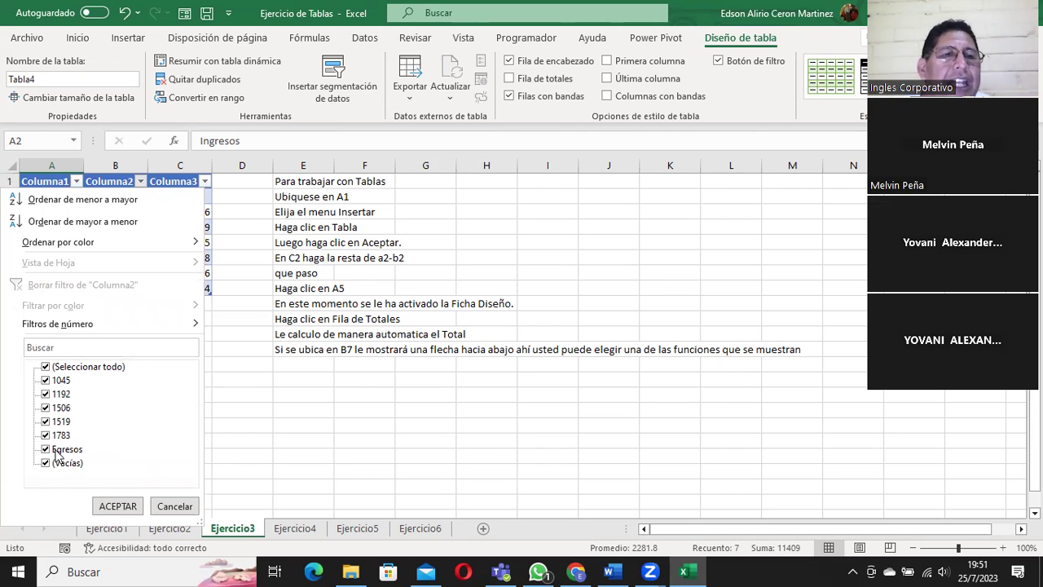
pyautogui.click(71, 368)
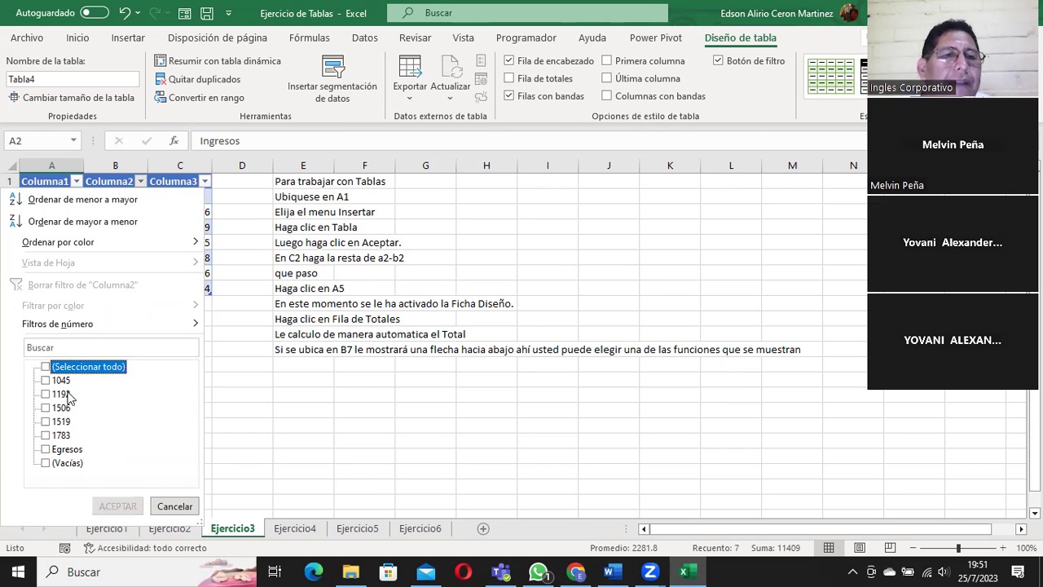
pyautogui.click(52, 450)
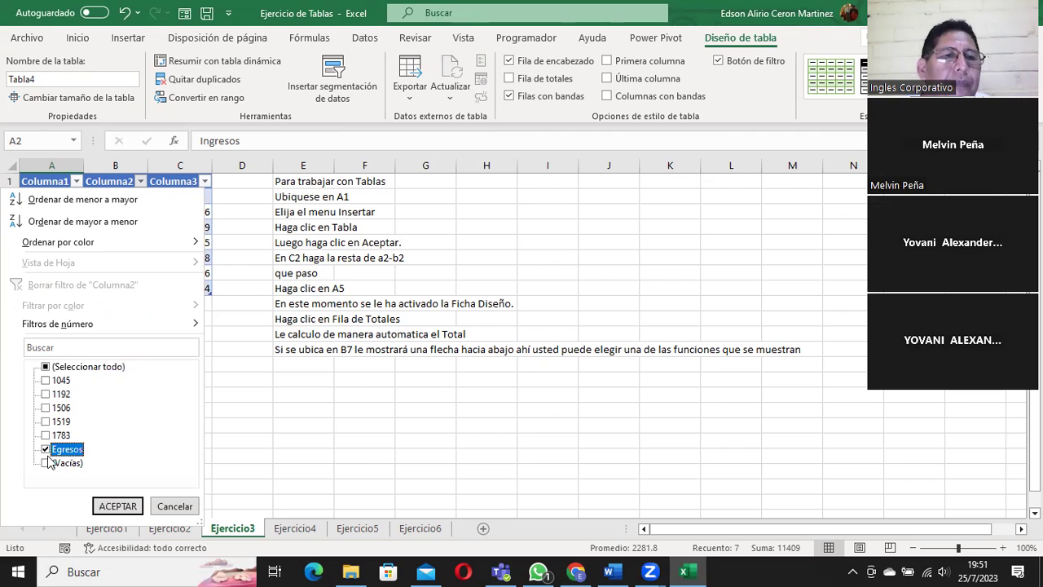
pyautogui.click(114, 503)
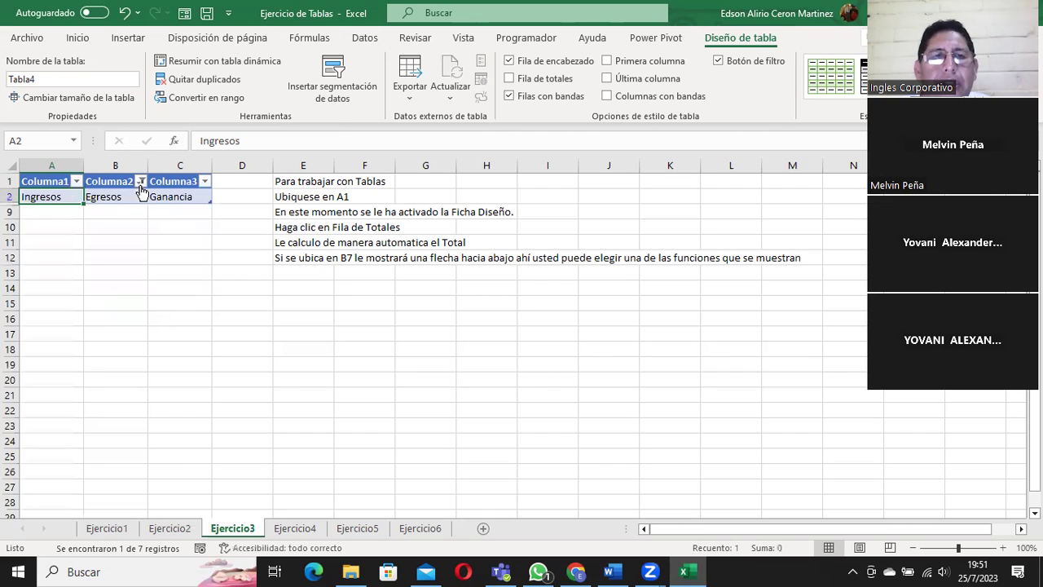
pyautogui.click(141, 181)
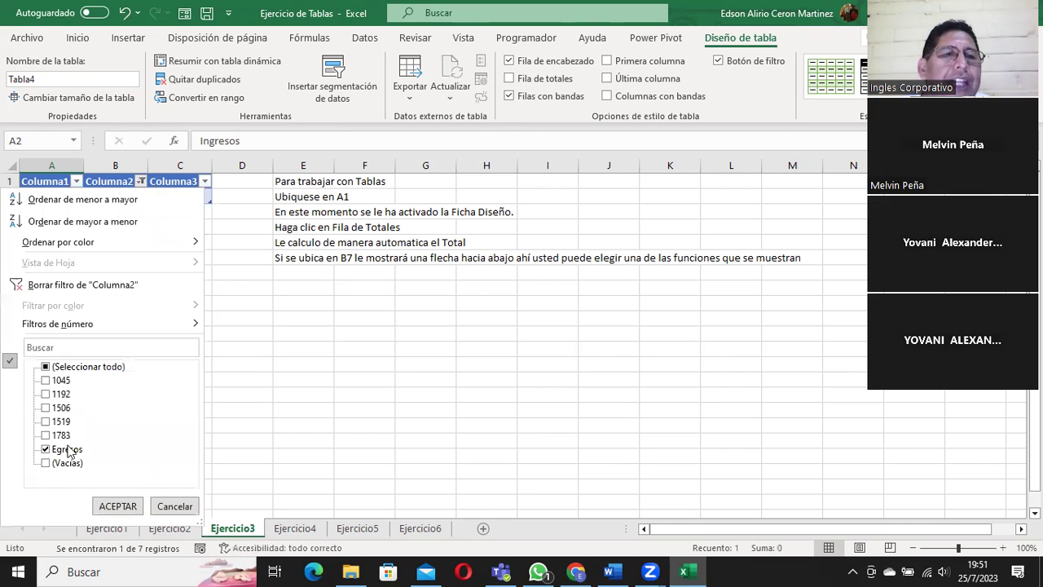
pyautogui.click(60, 368)
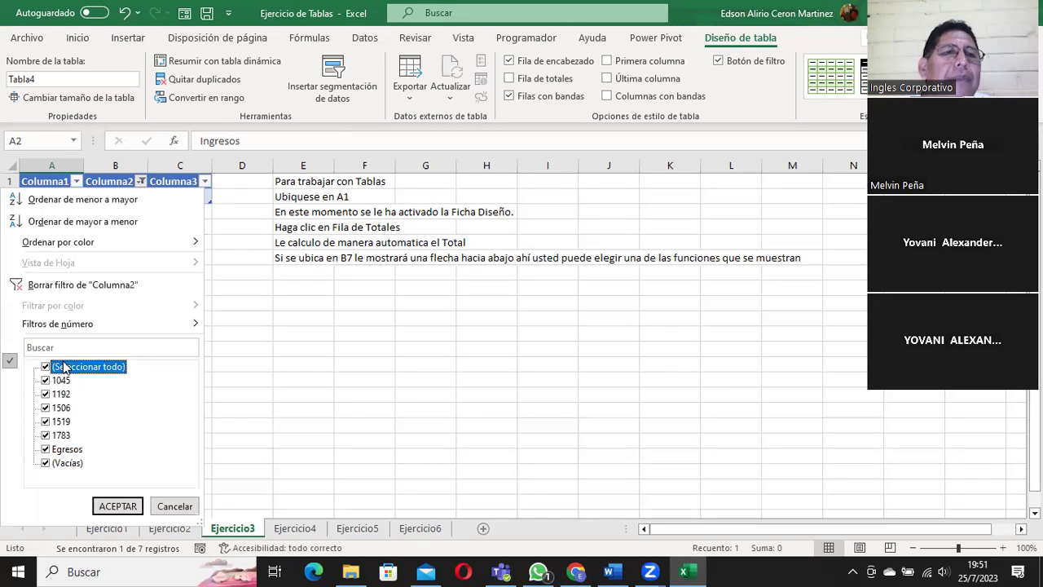
pyautogui.click(119, 505)
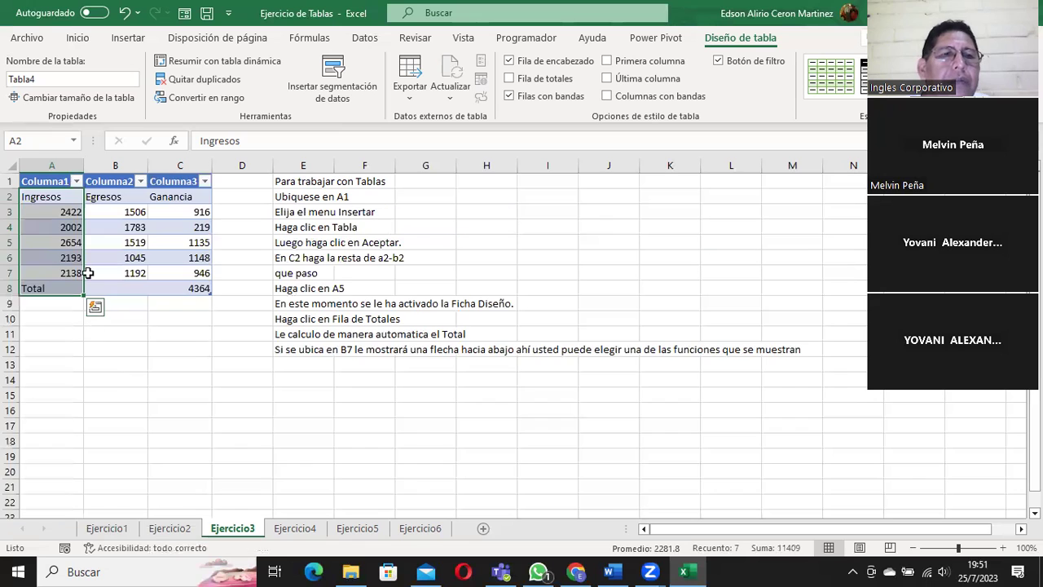
pyautogui.click(45, 183)
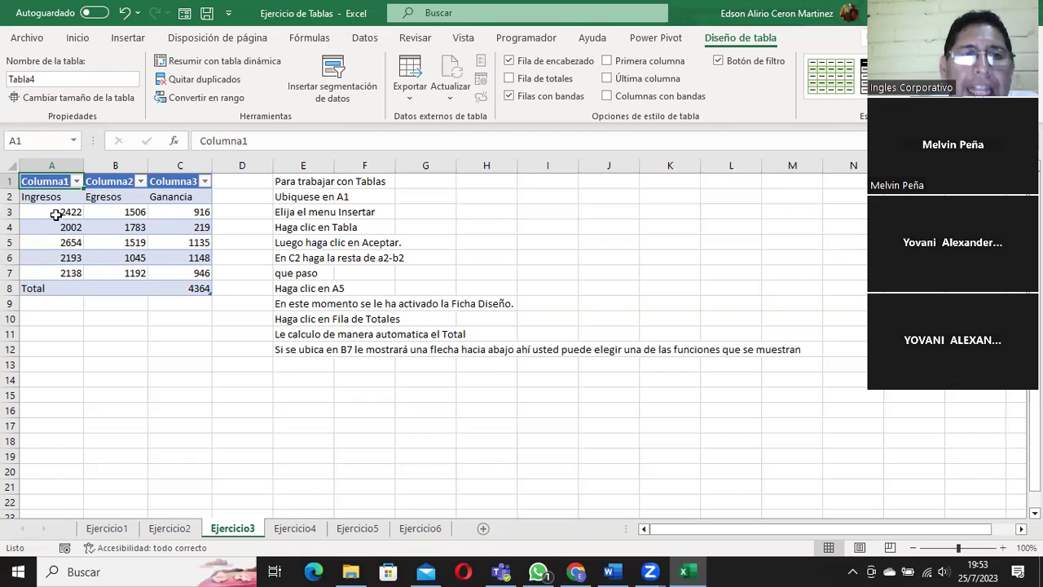
pyautogui.click(131, 242)
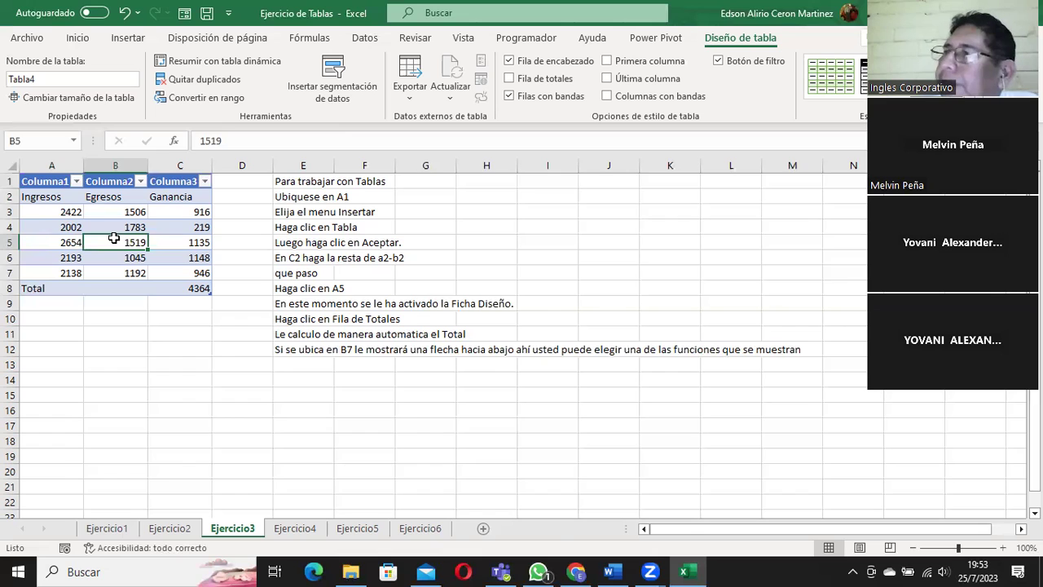
pyautogui.click(46, 78)
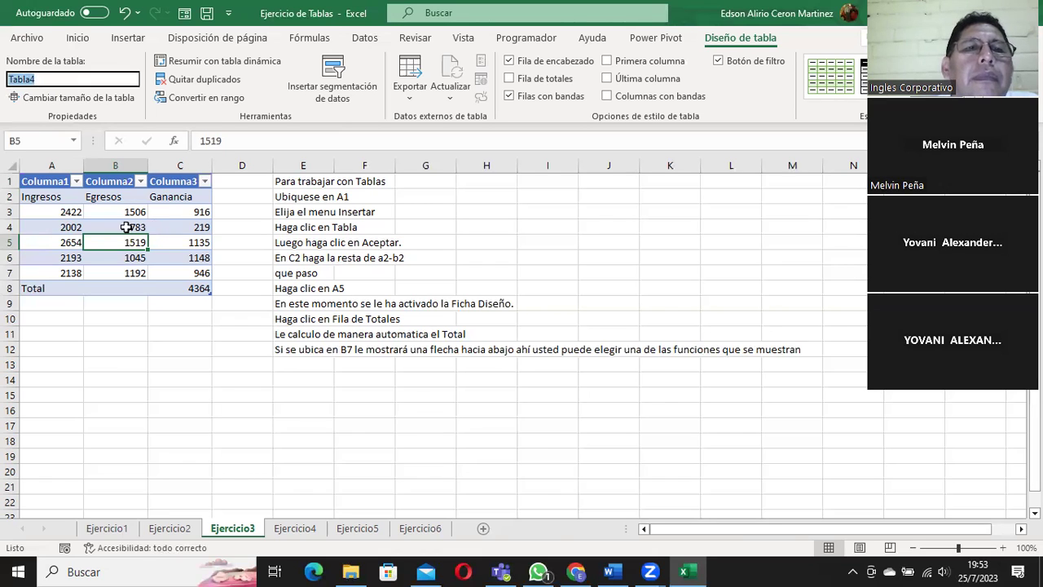
pyautogui.click(122, 228)
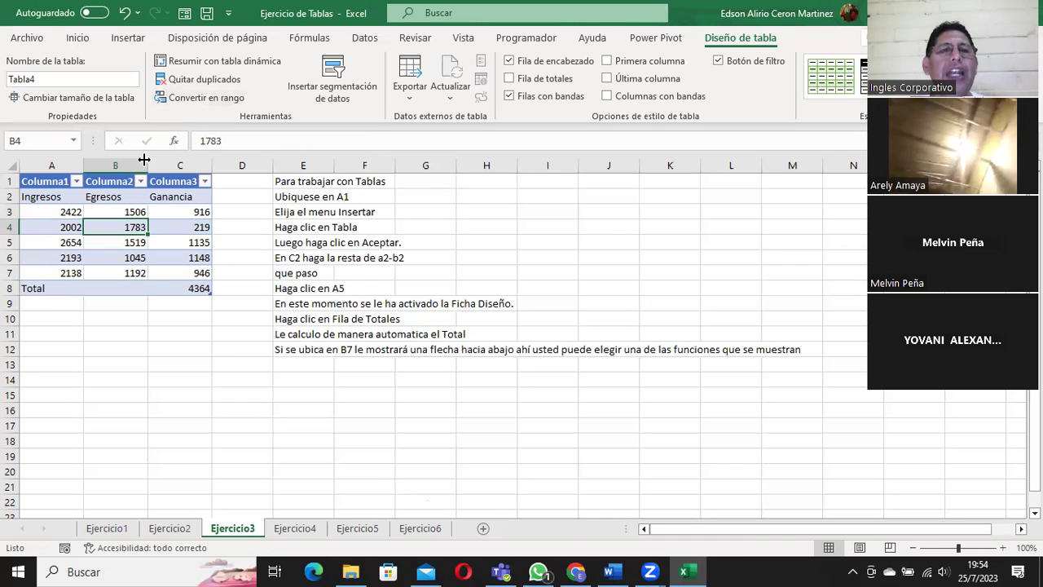
# Preview the table actions for B3, then inspect the subtraction formula in C5.
pyautogui.rightClick(130, 213)
pyautogui.moveTo(216, 415)
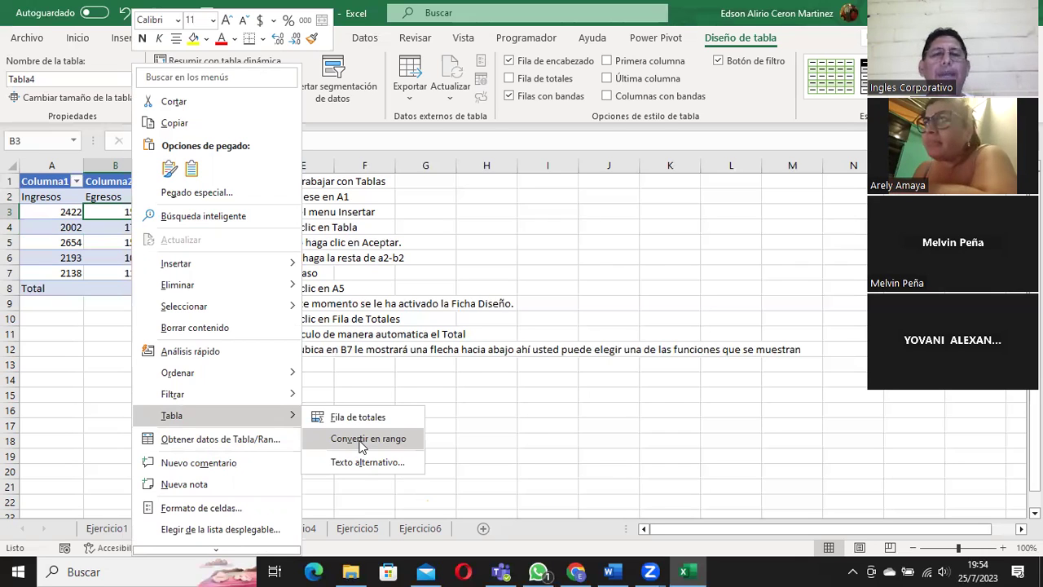
pyautogui.click(344, 250)
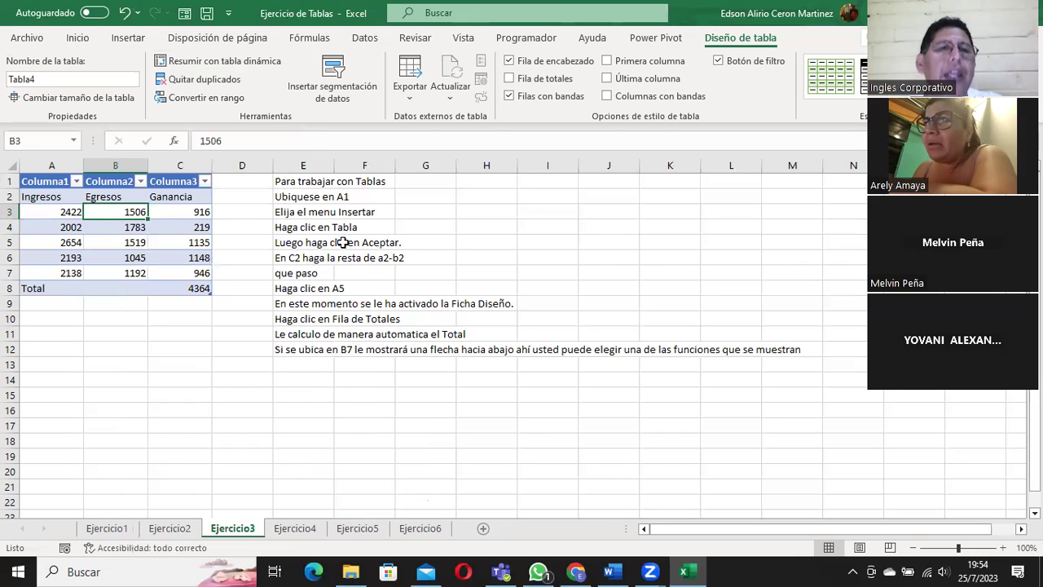
pyautogui.click(191, 193)
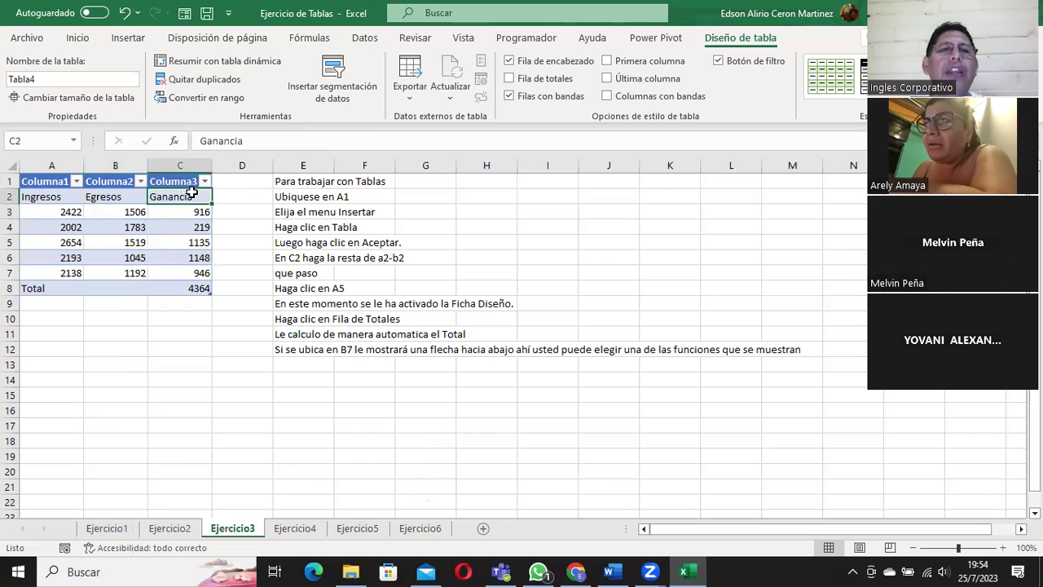
pyautogui.click(178, 236)
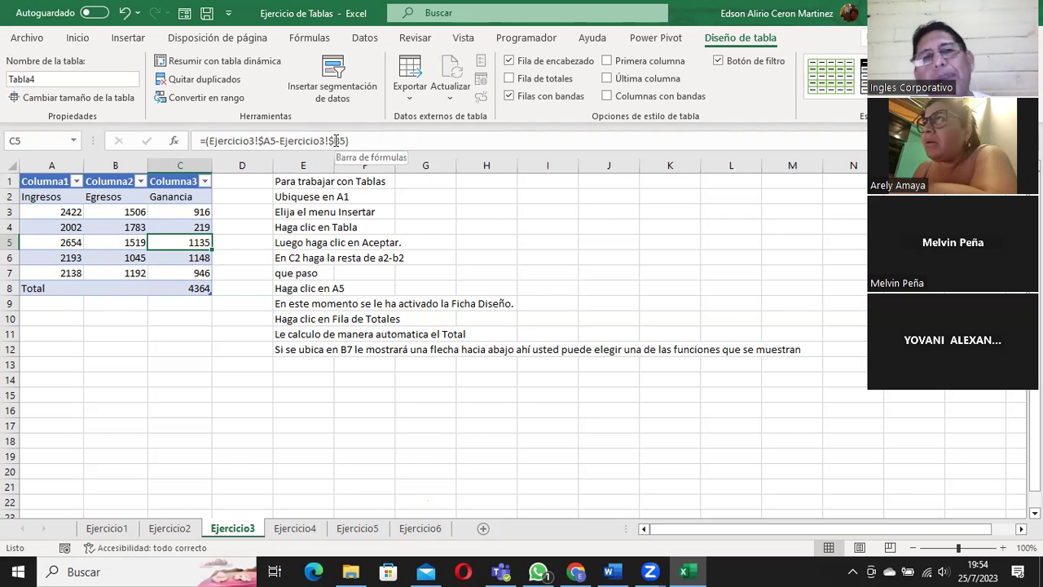
pyautogui.click(335, 140)
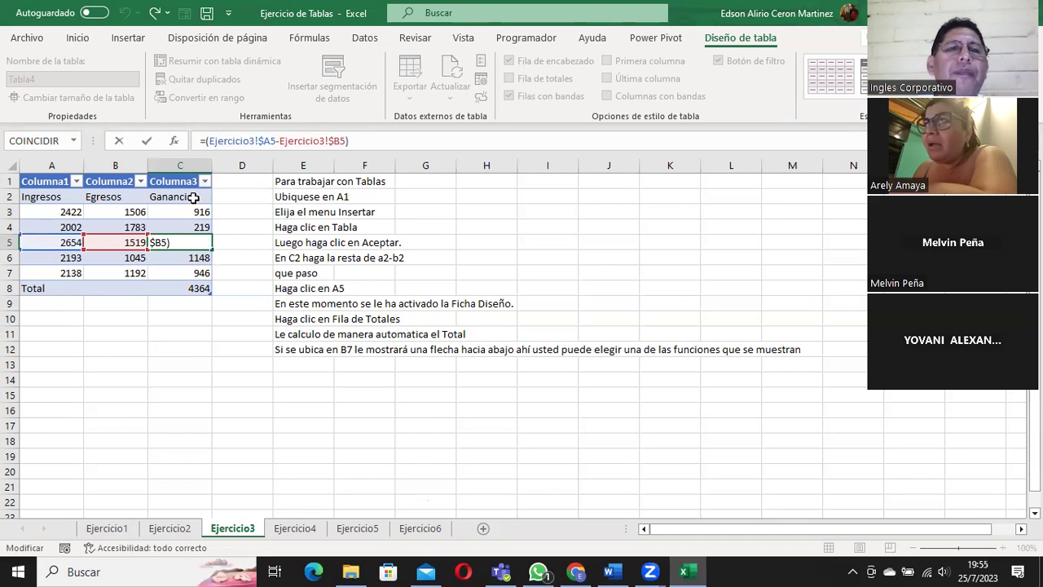
pyautogui.click(114, 181)
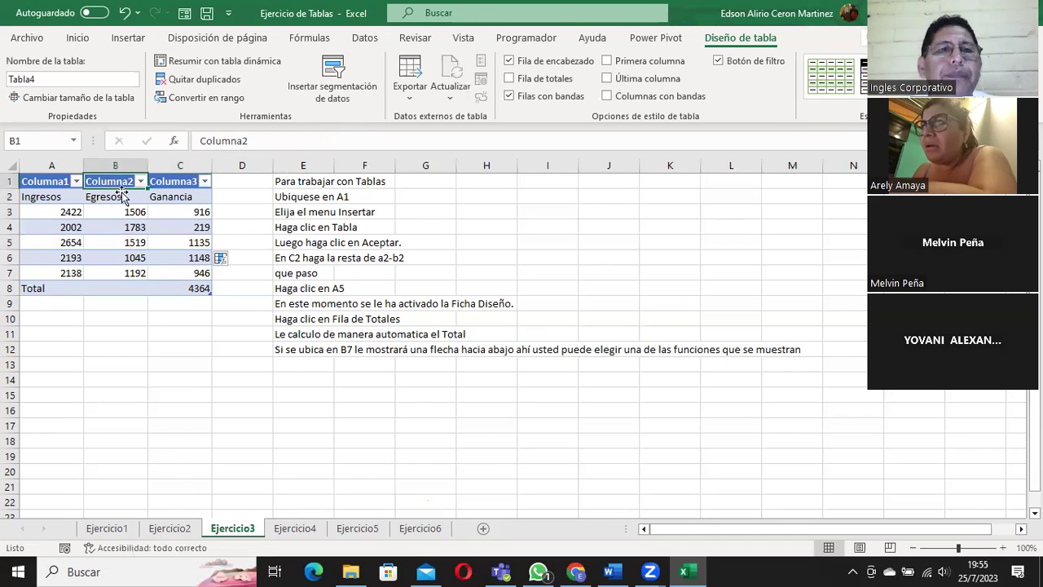
# Convert Tabla4 to a normal range, keeping the 4364 Ganancia total.
pyautogui.click(218, 98)
pyautogui.click(470, 329)
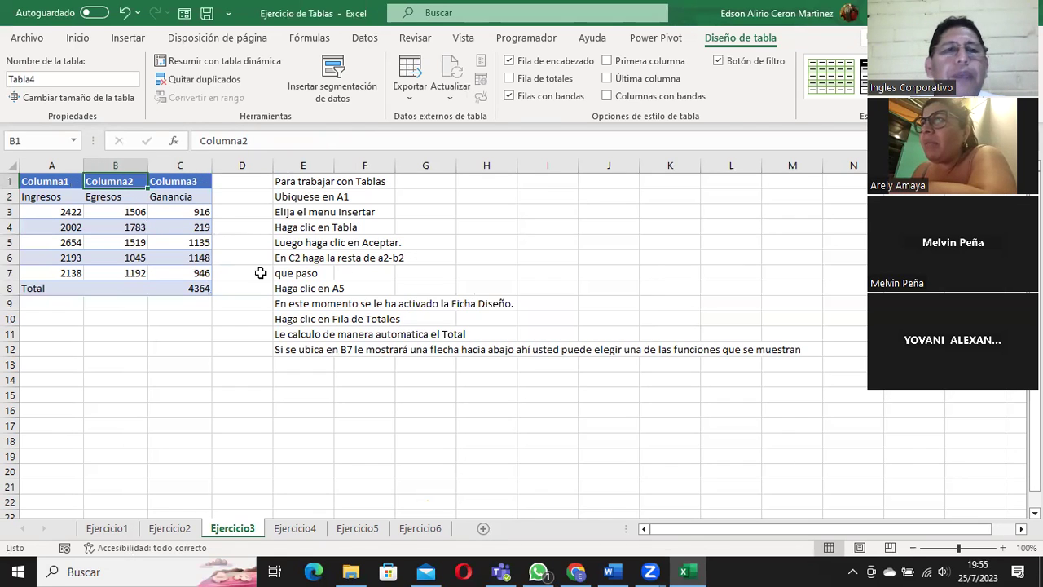
pyautogui.click(187, 232)
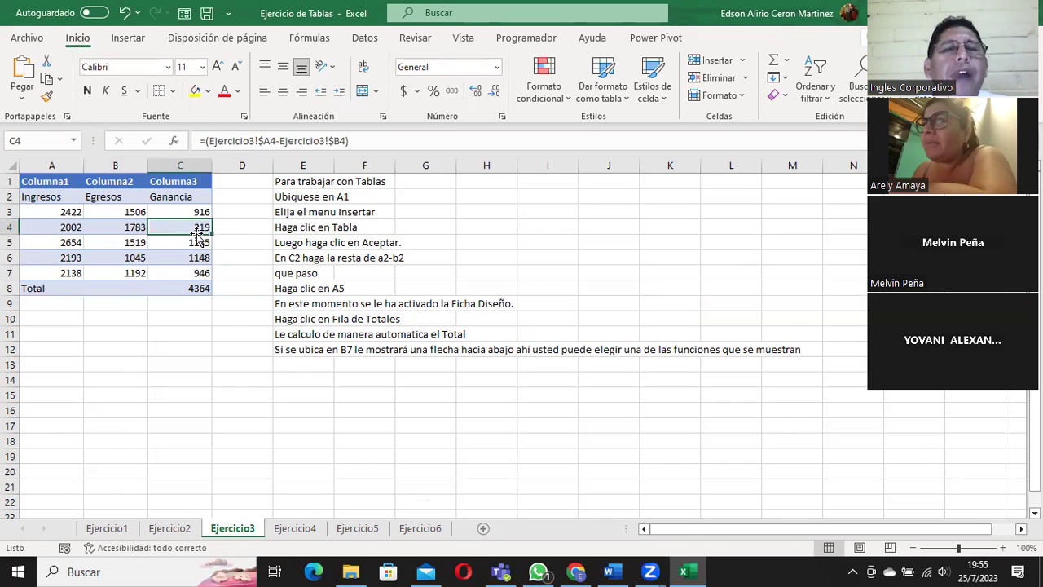
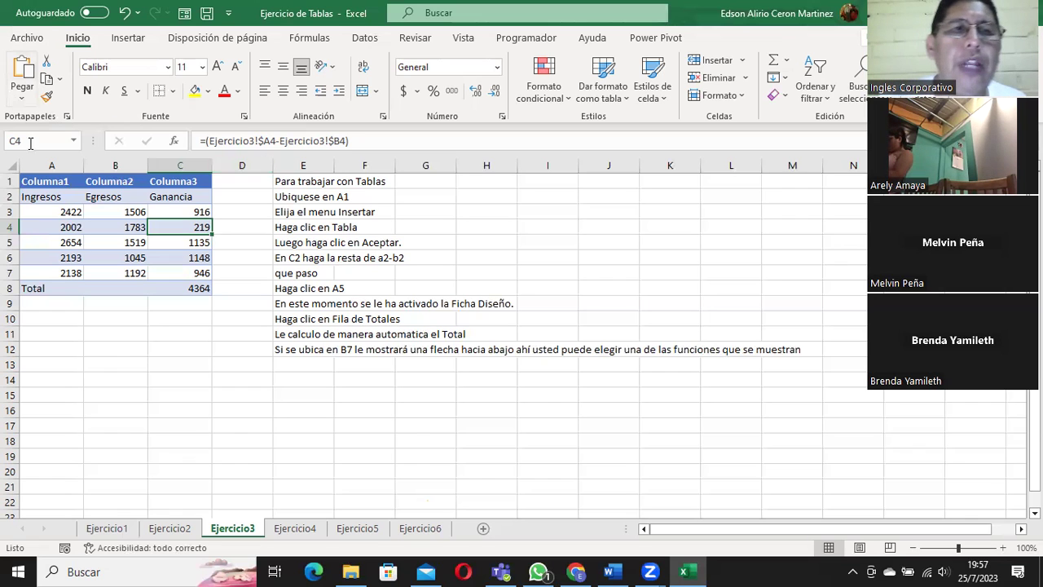
# Switch to the Ejercicio4 sheet and review its product table and task instructions.
pyautogui.click(46, 182)
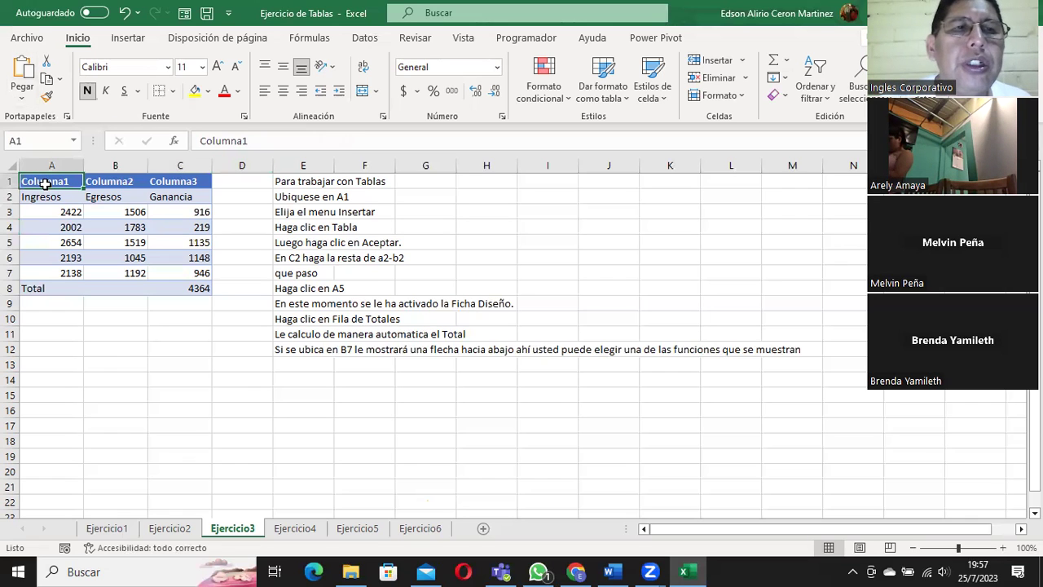
pyautogui.click(296, 528)
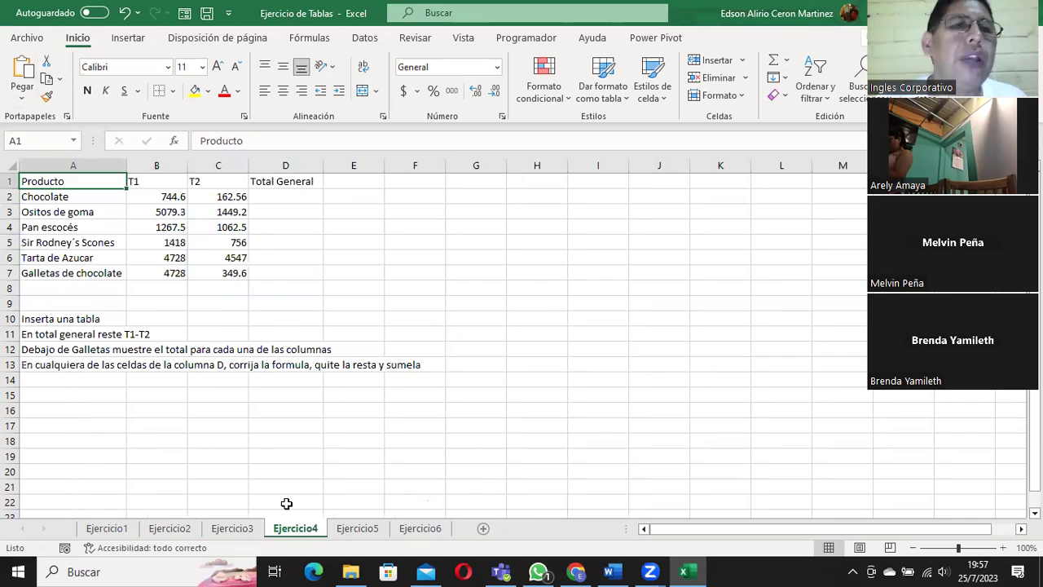
pyautogui.click(270, 195)
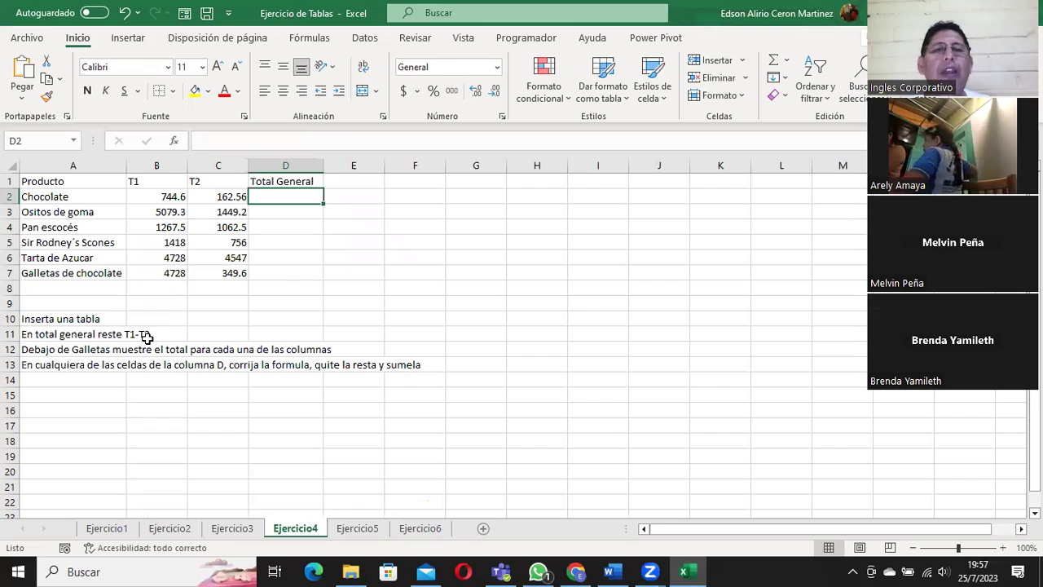
pyautogui.click(54, 368)
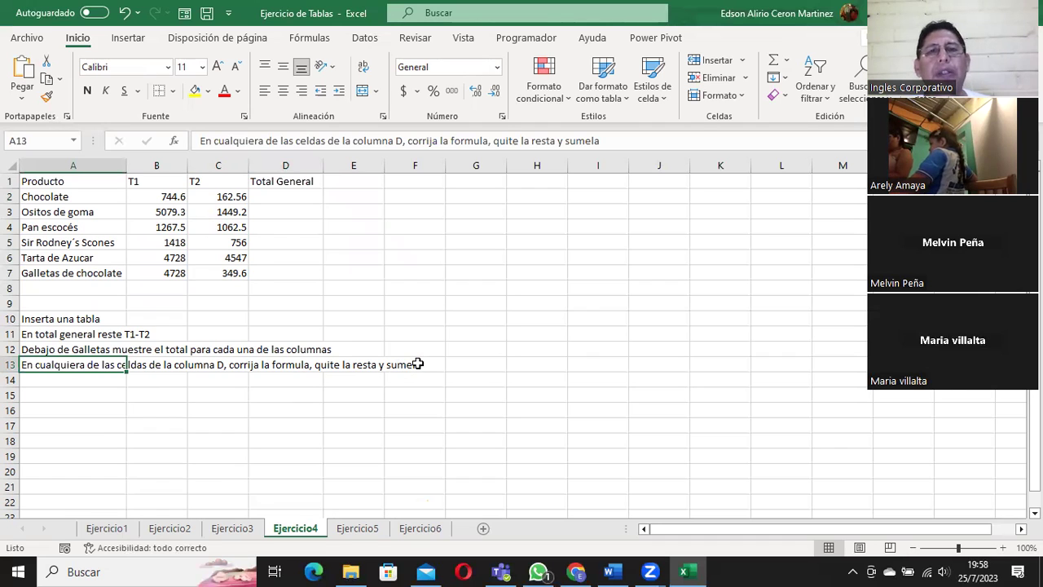
pyautogui.click(85, 185)
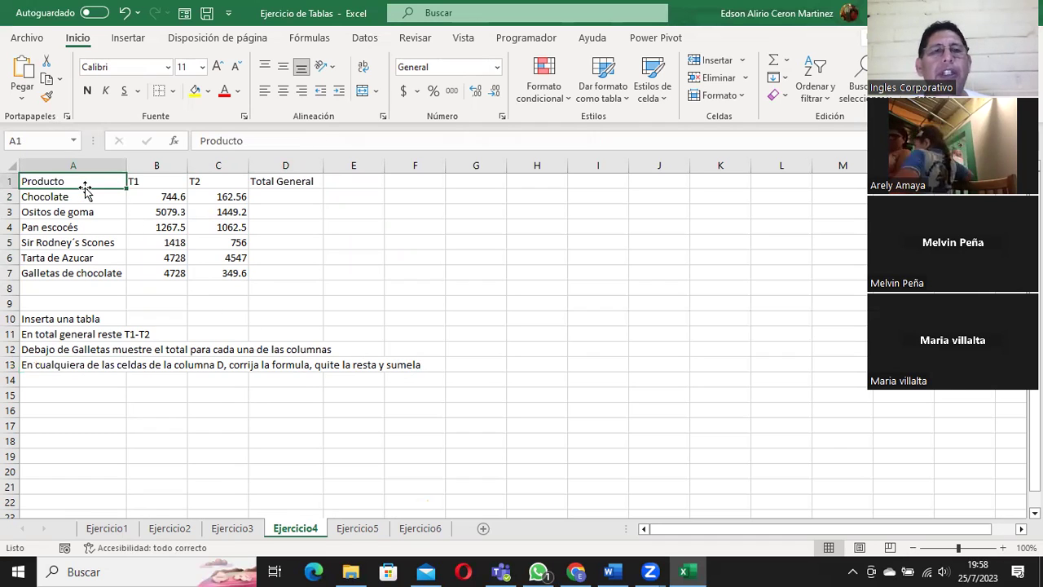
pyautogui.click(144, 194)
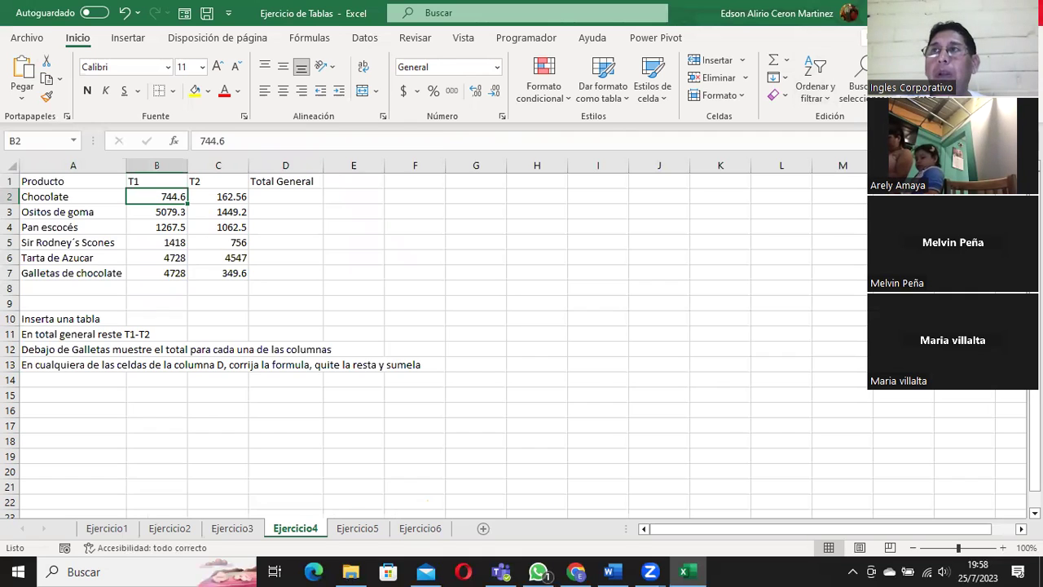
pyautogui.hotkey('alt', 'Tab')
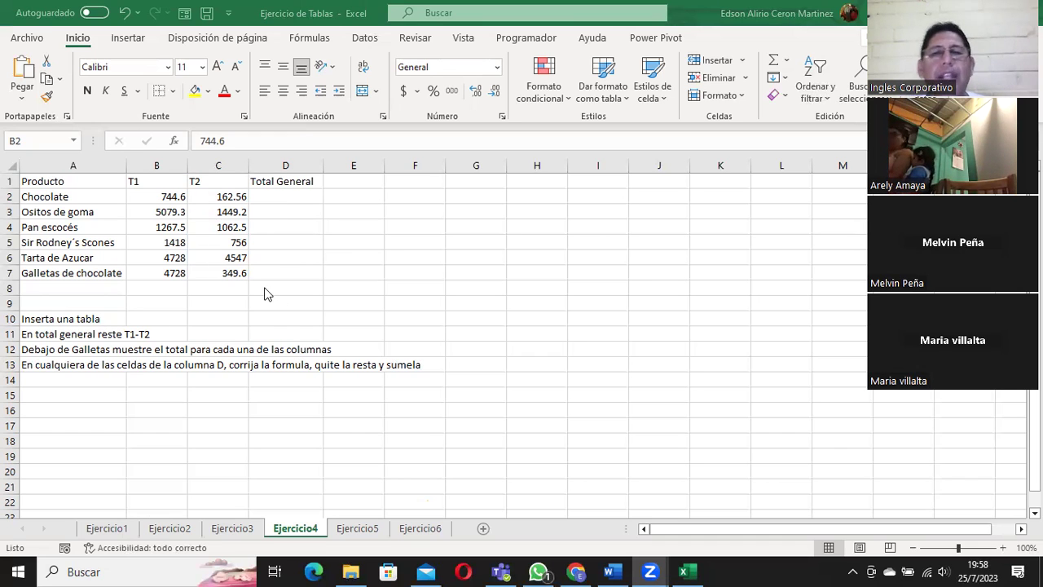
pyautogui.click(358, 529)
pyautogui.click(425, 531)
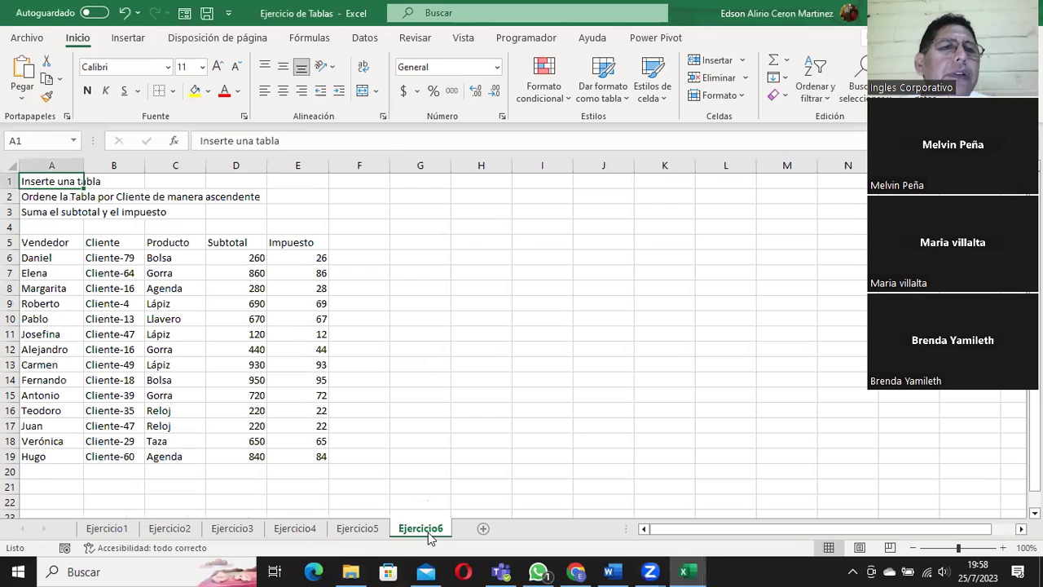
pyautogui.click(371, 530)
pyautogui.click(316, 530)
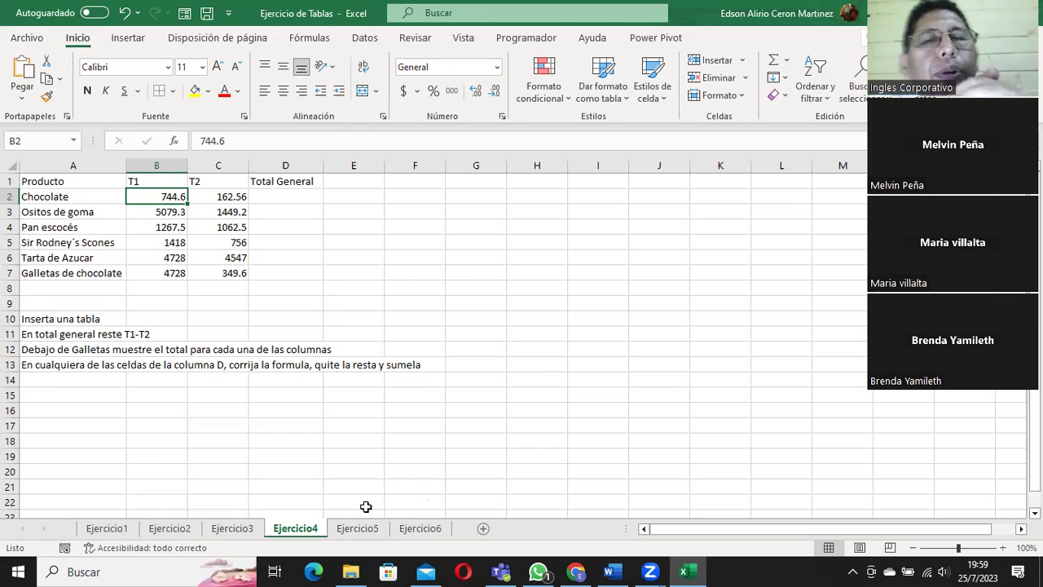
# Insert a new column before Total General and give it the header T3.
pyautogui.click(281, 163)
pyautogui.rightClick(277, 164)
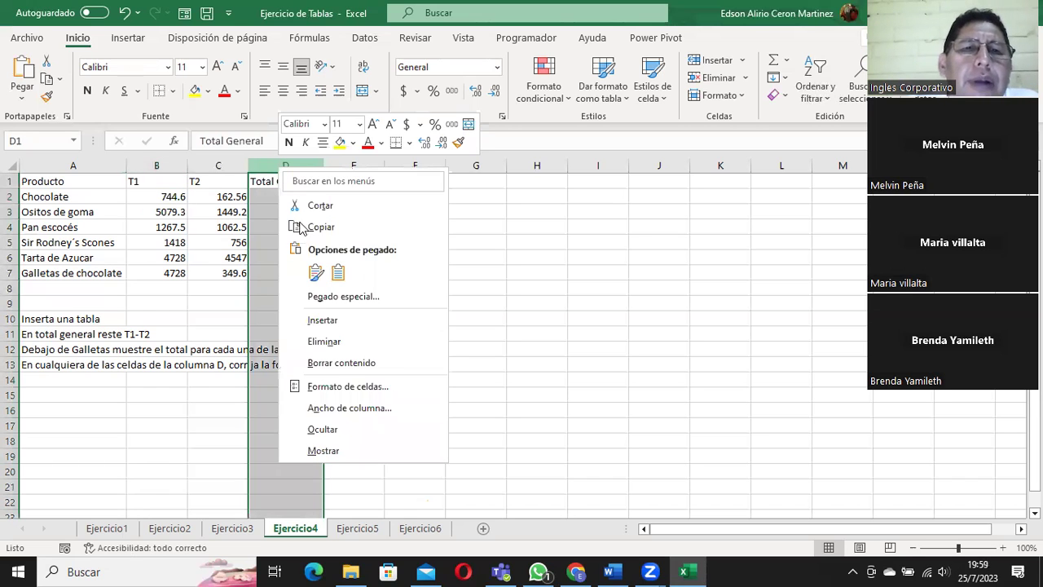
pyautogui.click(340, 314)
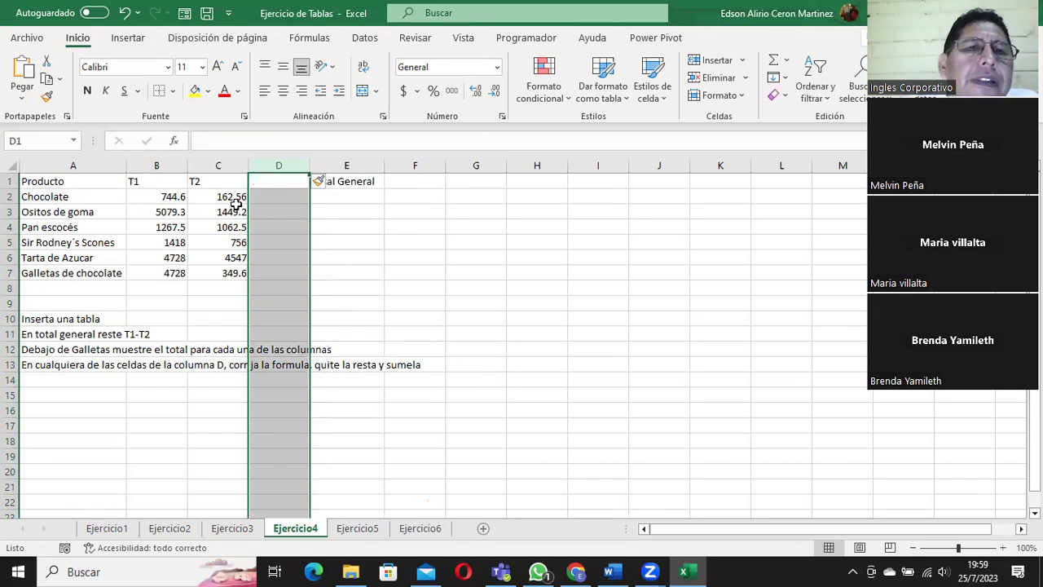
pyautogui.click(286, 180)
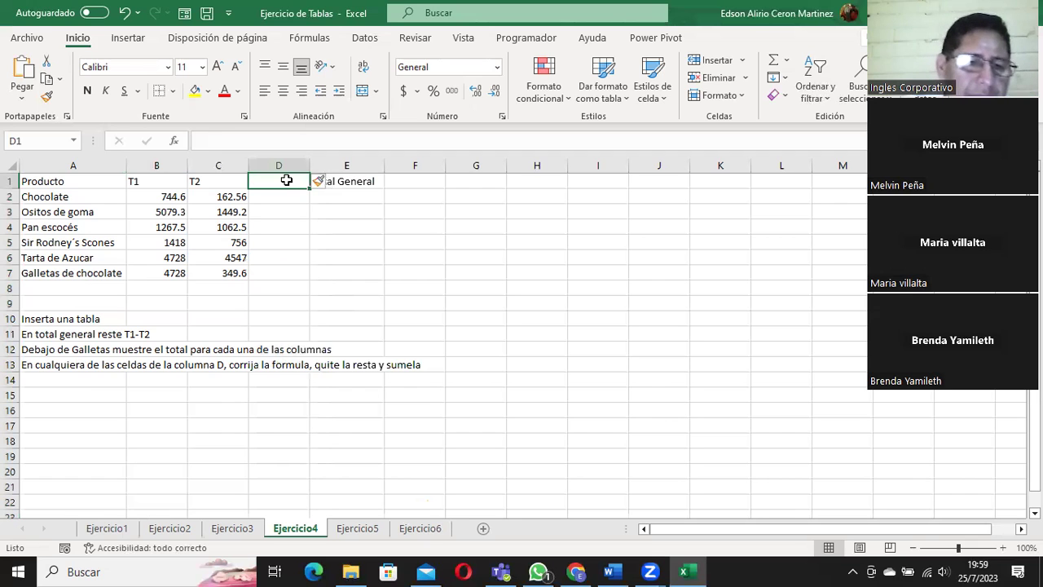
pyautogui.write('T#')
pyautogui.hotkey('ctrl', 'Return')
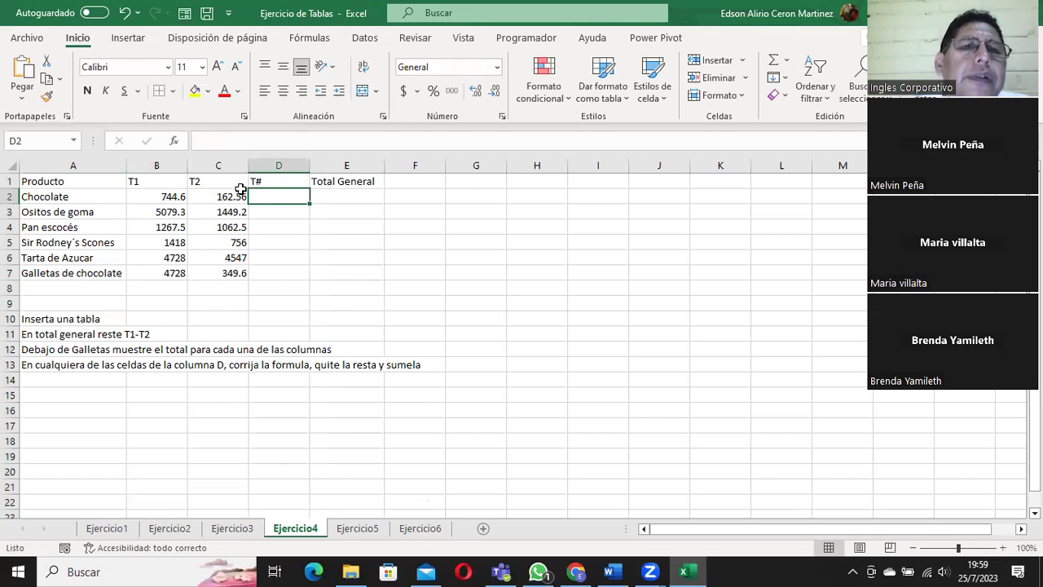
pyautogui.doubleClick(291, 183)
pyautogui.press('BackSpace')
pyautogui.write('3')
pyautogui.press('Return')
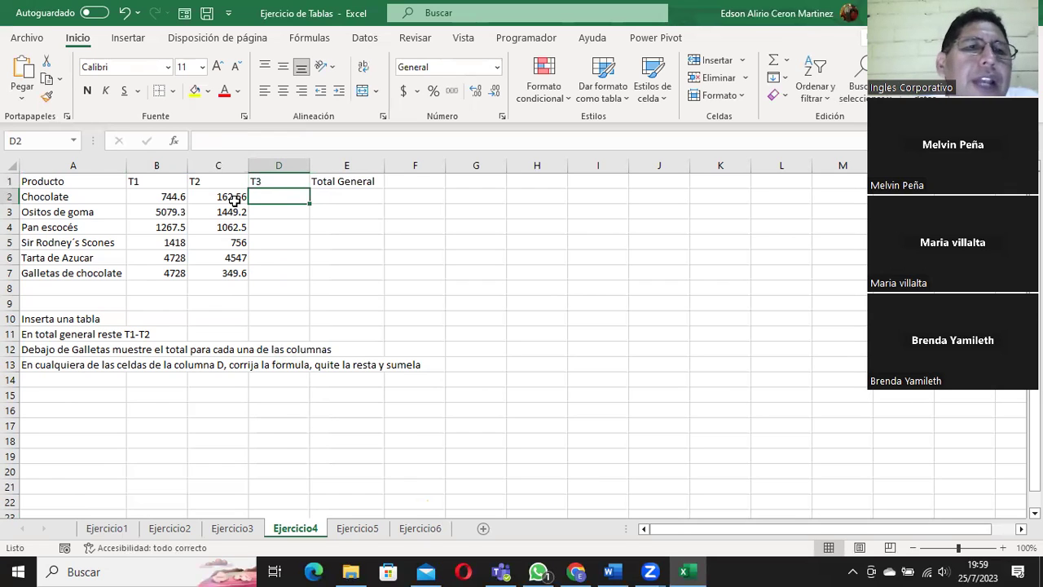
# Begin creating a table from the data starting at A1 via Insertar > Tabla.
pyautogui.click(97, 180)
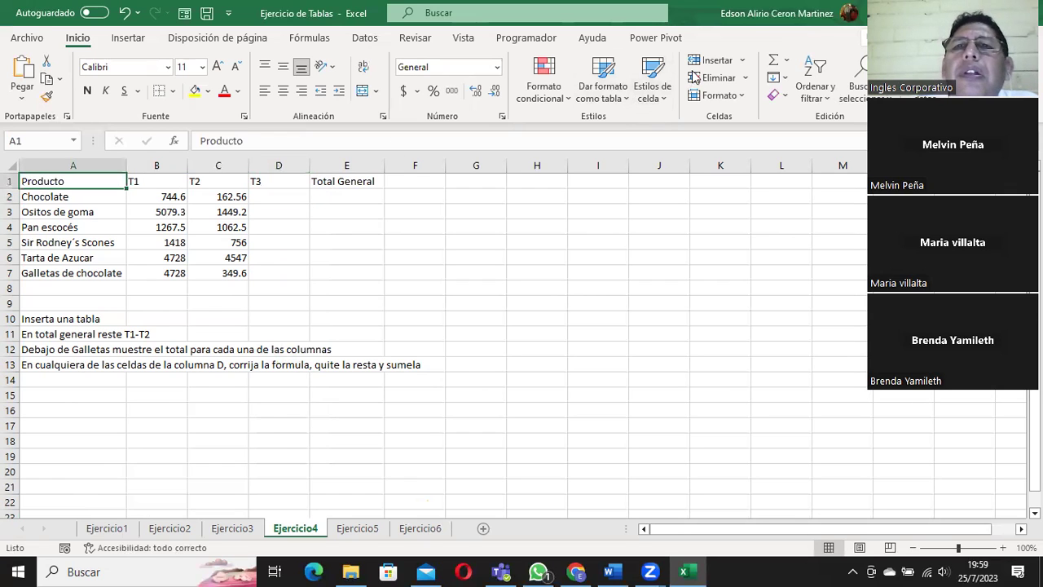
pyautogui.click(131, 38)
pyautogui.click(142, 77)
# Confirm the A1:E7 table and check the T1, T2, T3 and Total General cells in row 2.
pyautogui.click(309, 303)
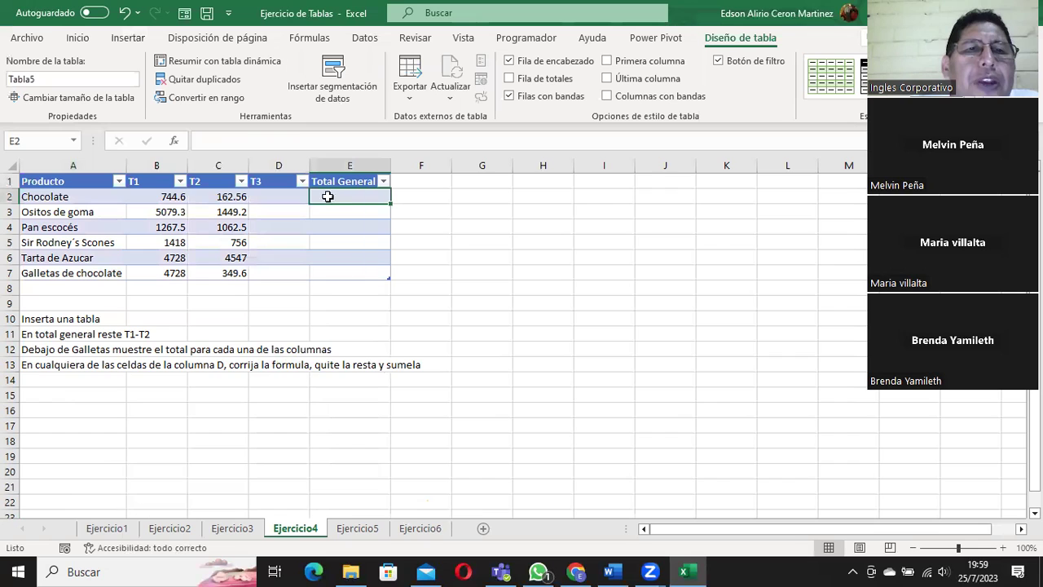
pyautogui.click(154, 202)
pyautogui.click(215, 196)
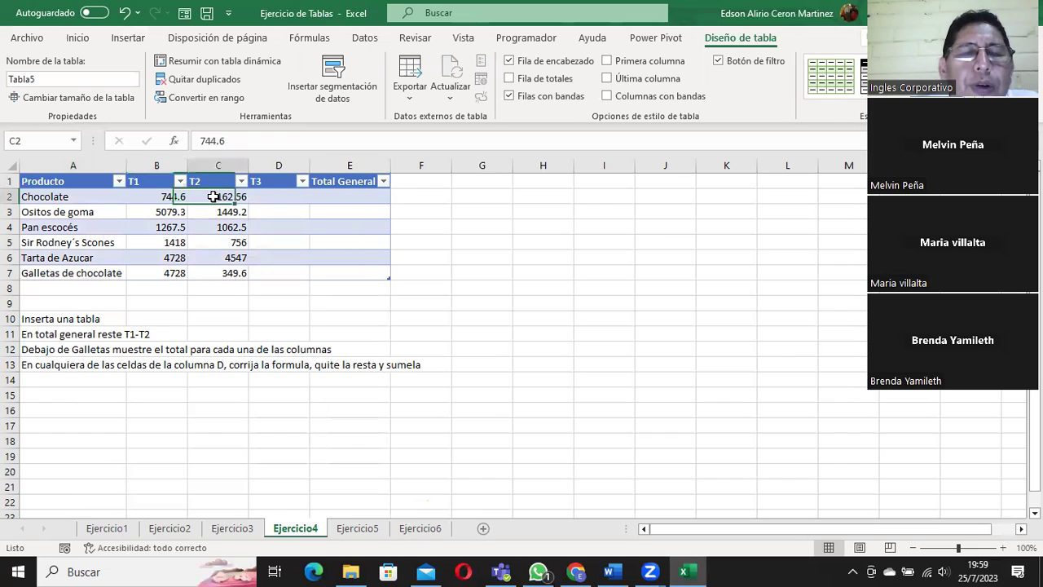
pyautogui.click(269, 194)
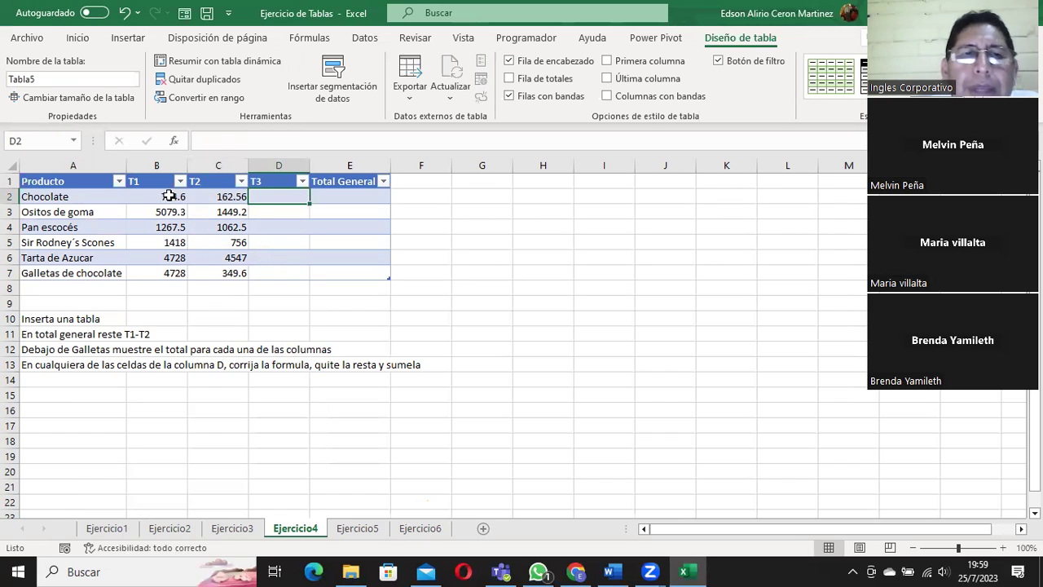
pyautogui.click(167, 195)
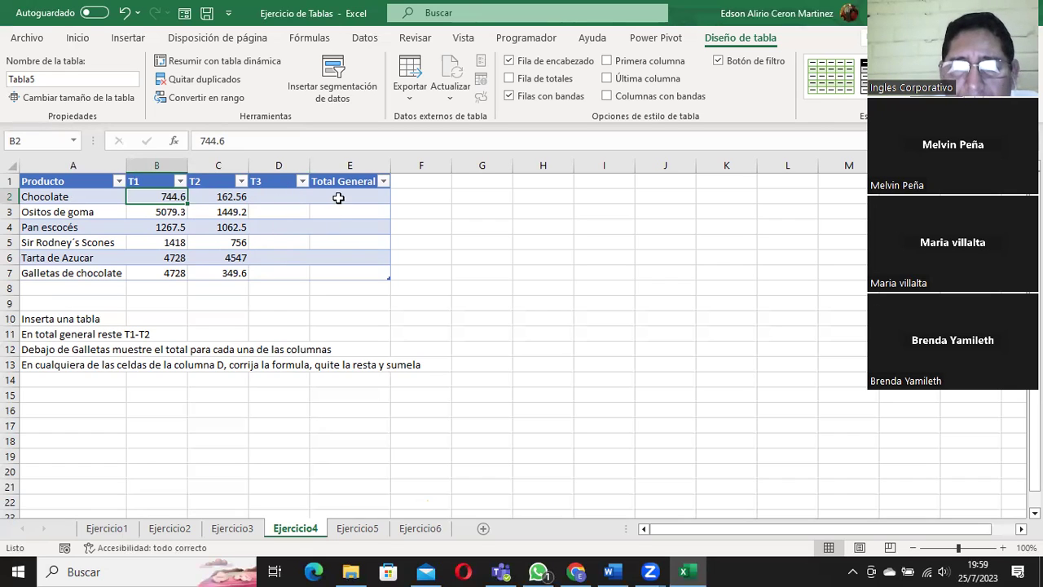
pyautogui.click(338, 198)
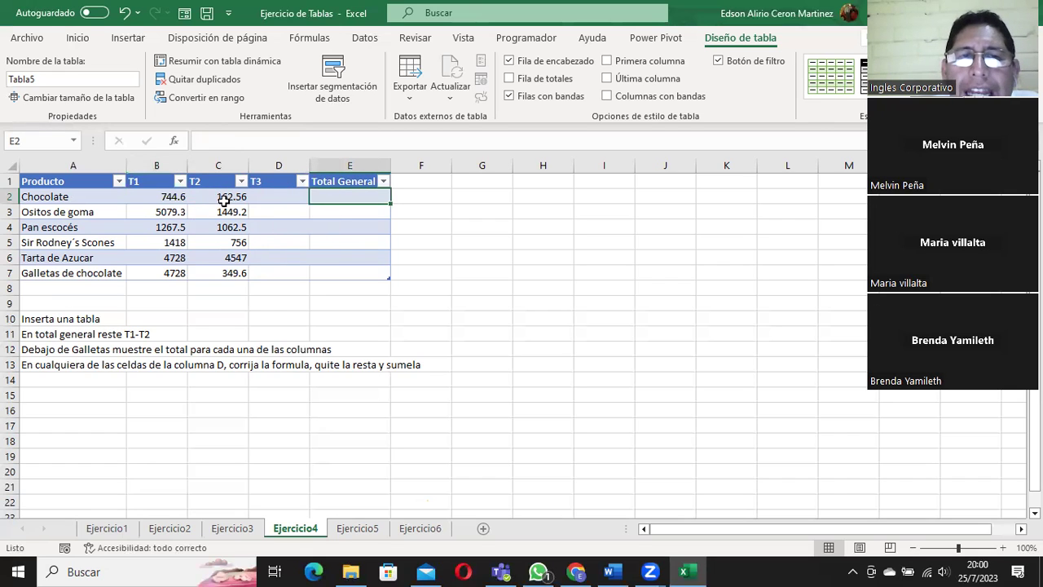
pyautogui.click(269, 200)
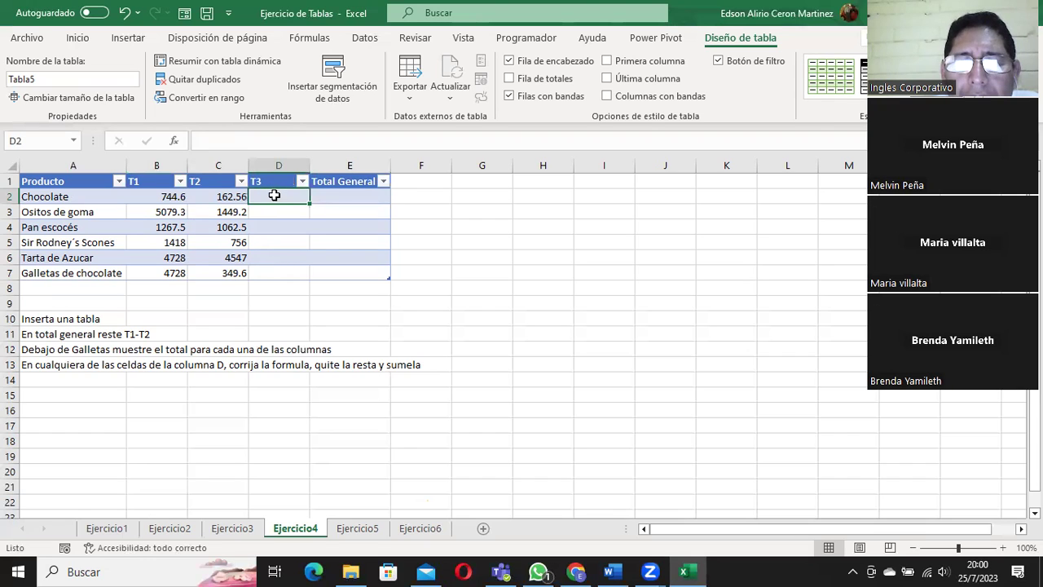
pyautogui.click(346, 195)
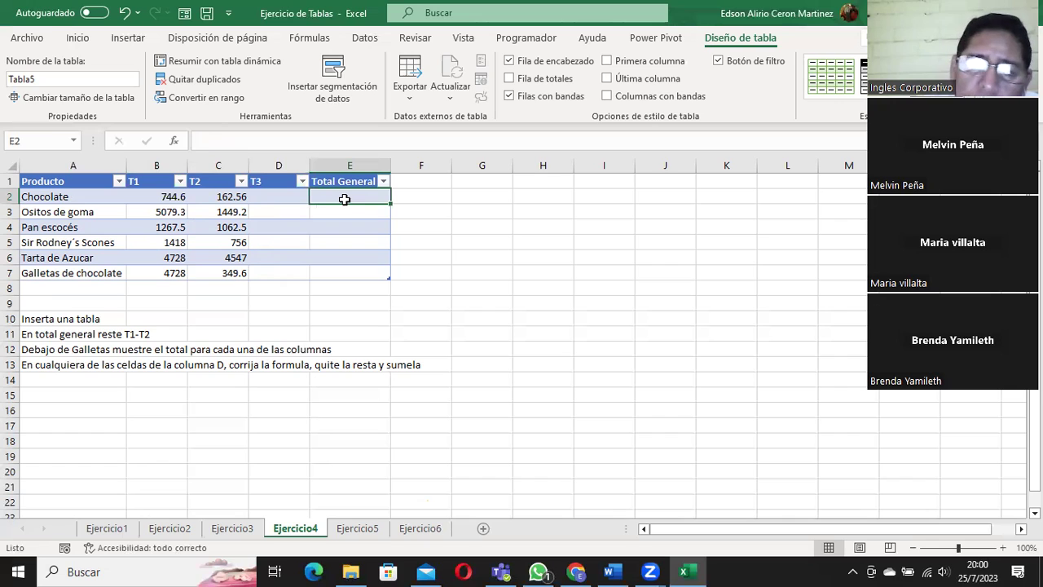
# Enter =(T1+T2-T3) in E2 so Total General fills for all six products, 907.16 for Chocolate.
pyautogui.write('=(')
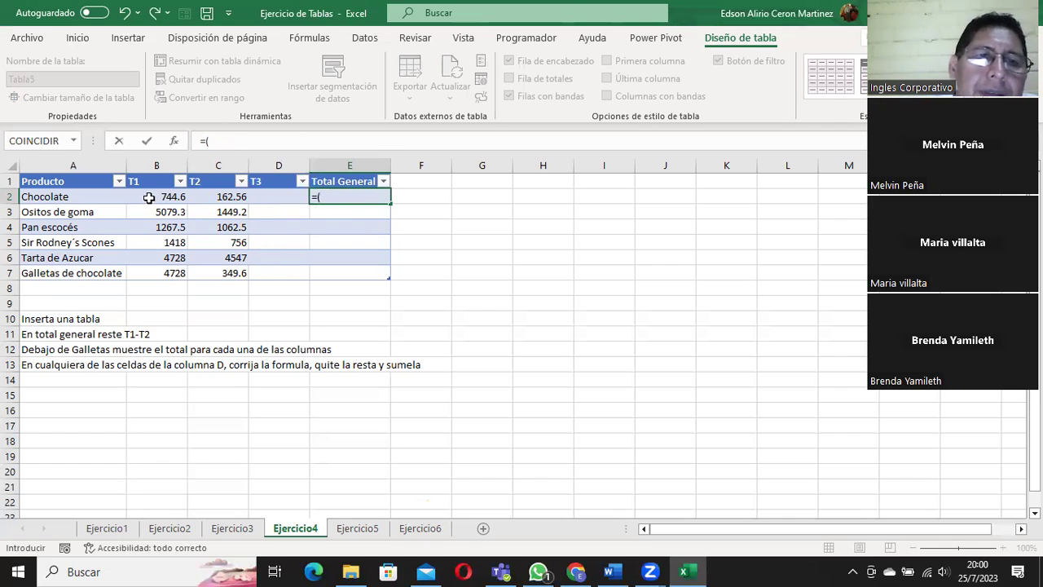
pyautogui.click(147, 198)
pyautogui.write('+')
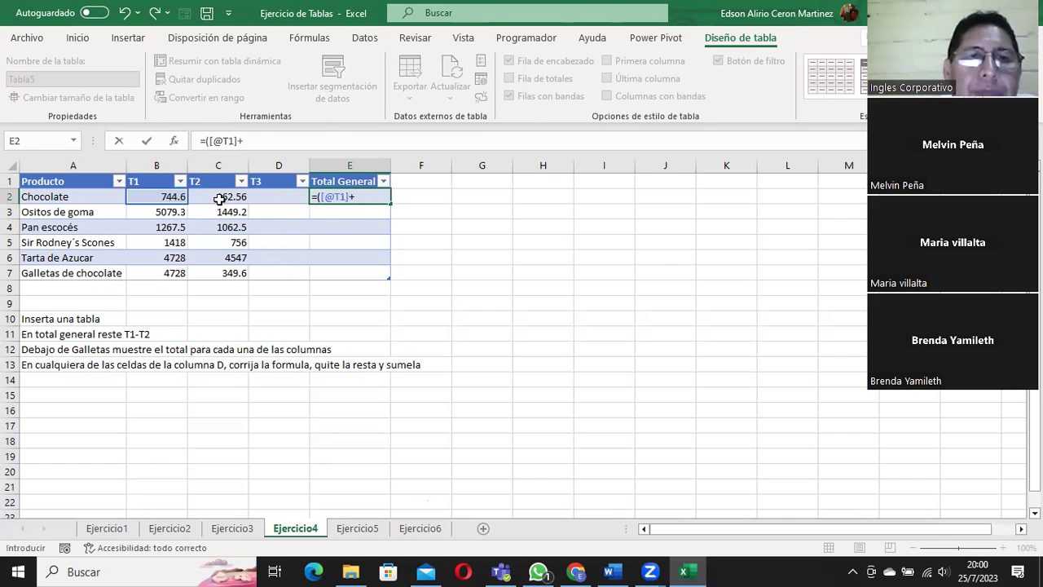
pyautogui.click(220, 199)
pyautogui.write('-')
pyautogui.click(271, 192)
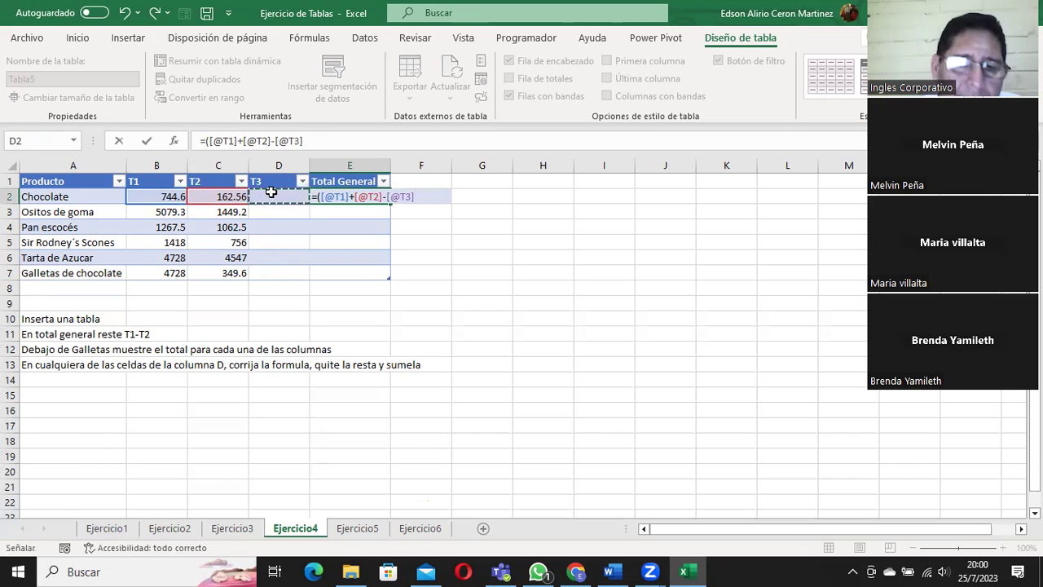
pyautogui.write(')')
pyautogui.press('Return')
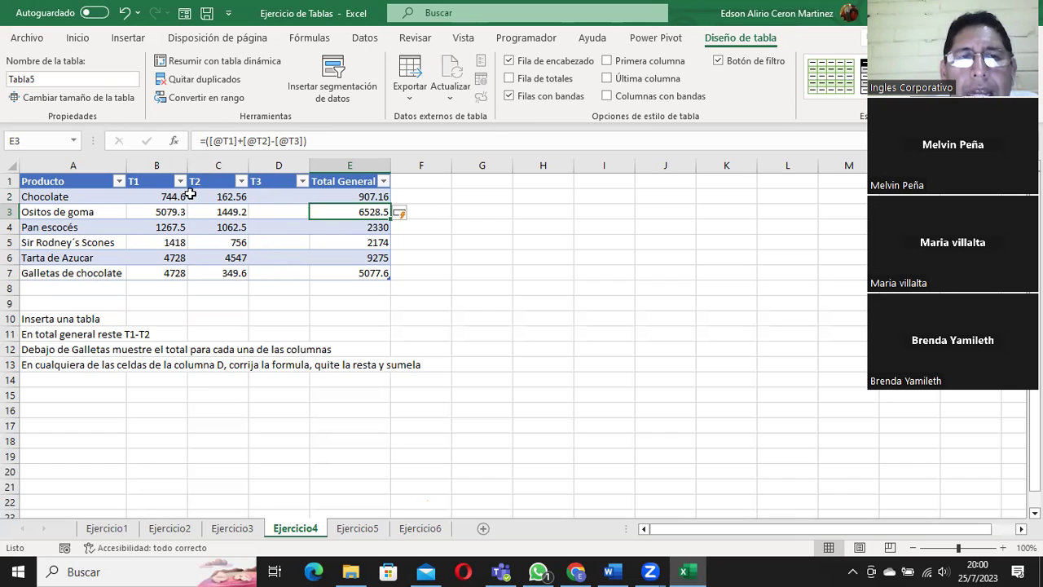
pyautogui.click(204, 182)
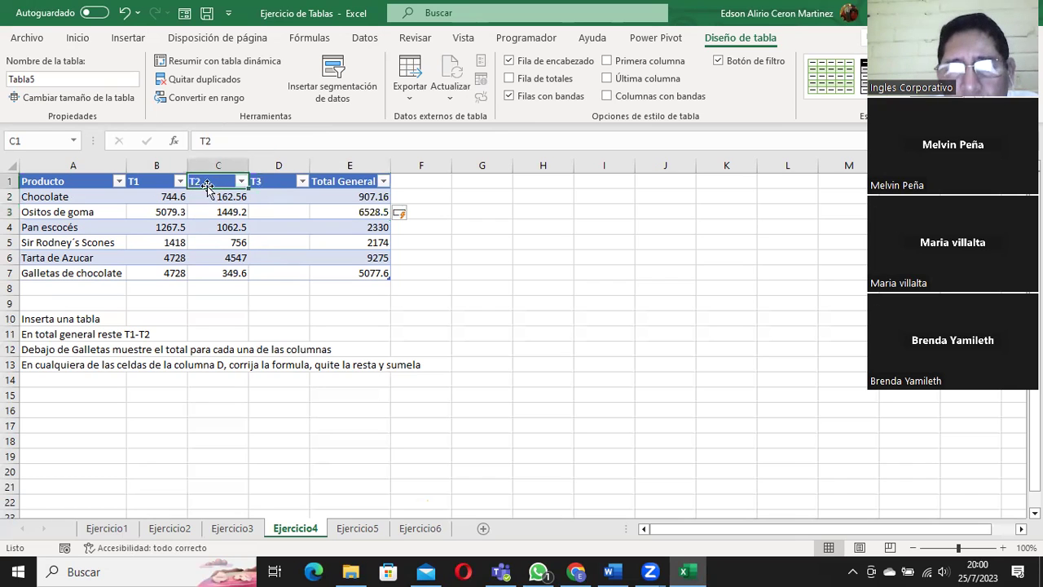
pyautogui.click(259, 195)
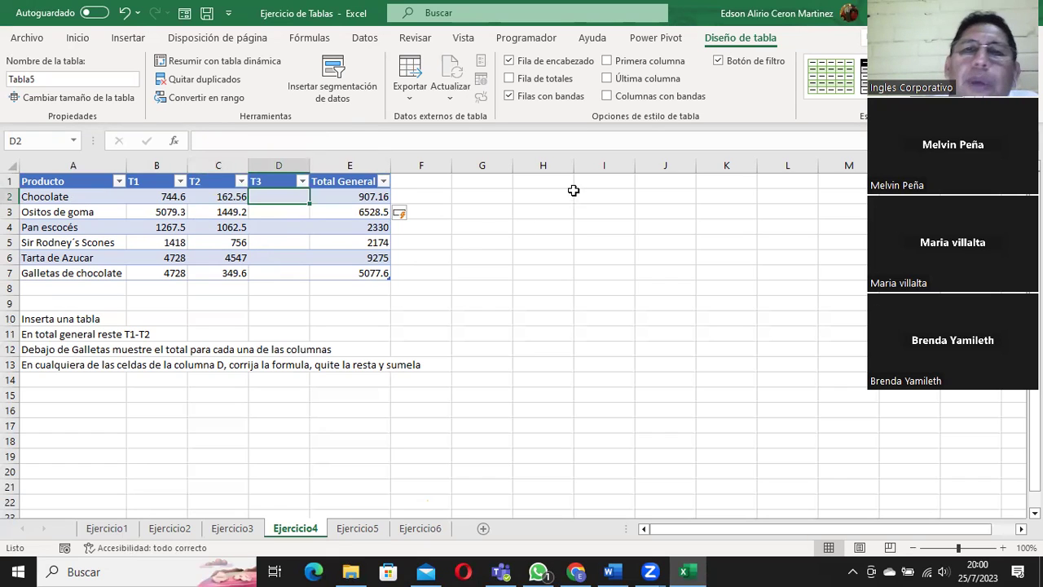
# Add the headings Ingreso, Egreso and Total in I1:K1.
pyautogui.click(553, 183)
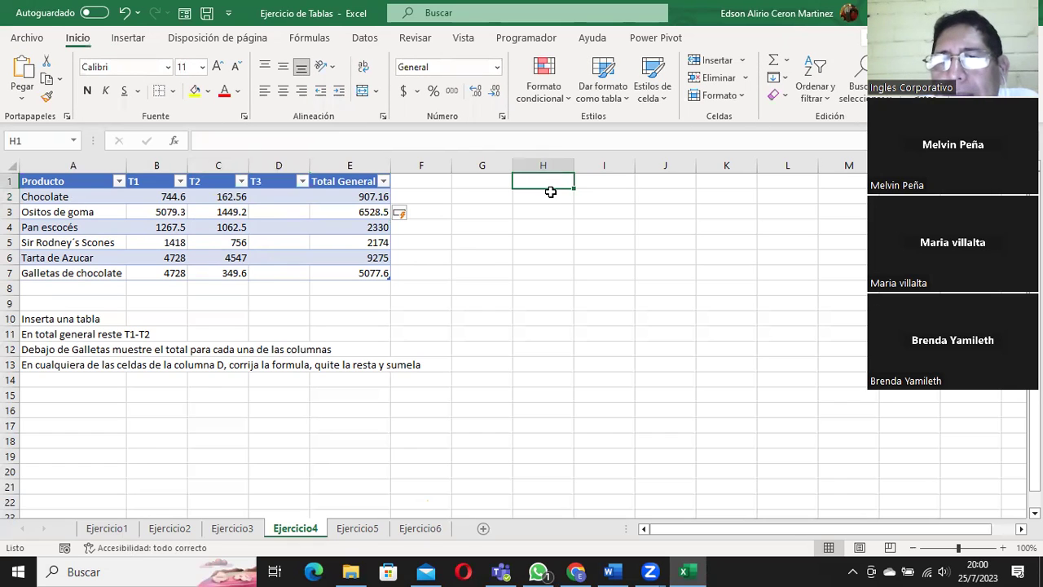
pyautogui.click(597, 182)
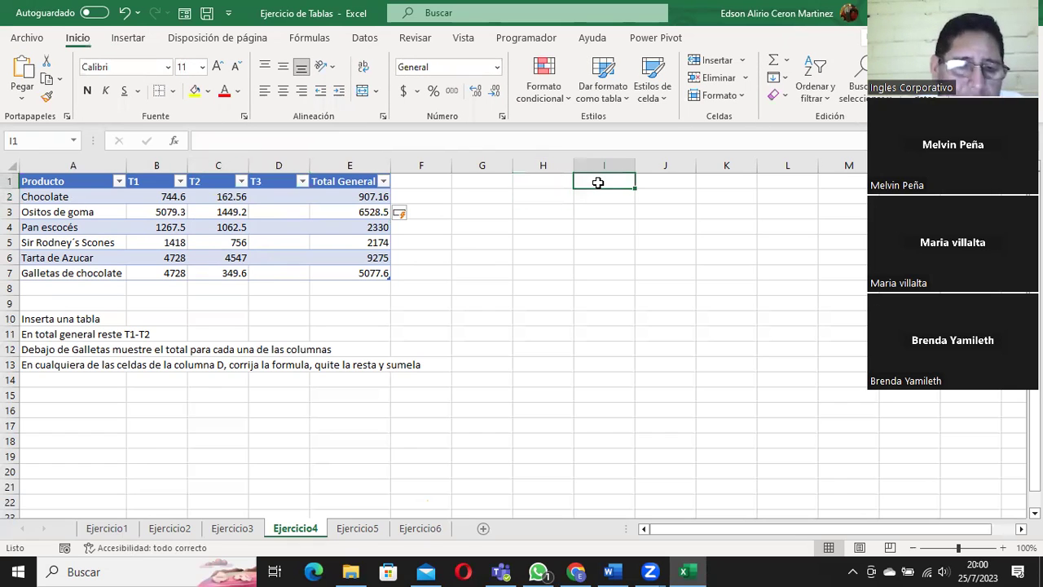
pyautogui.write('Ingreso')
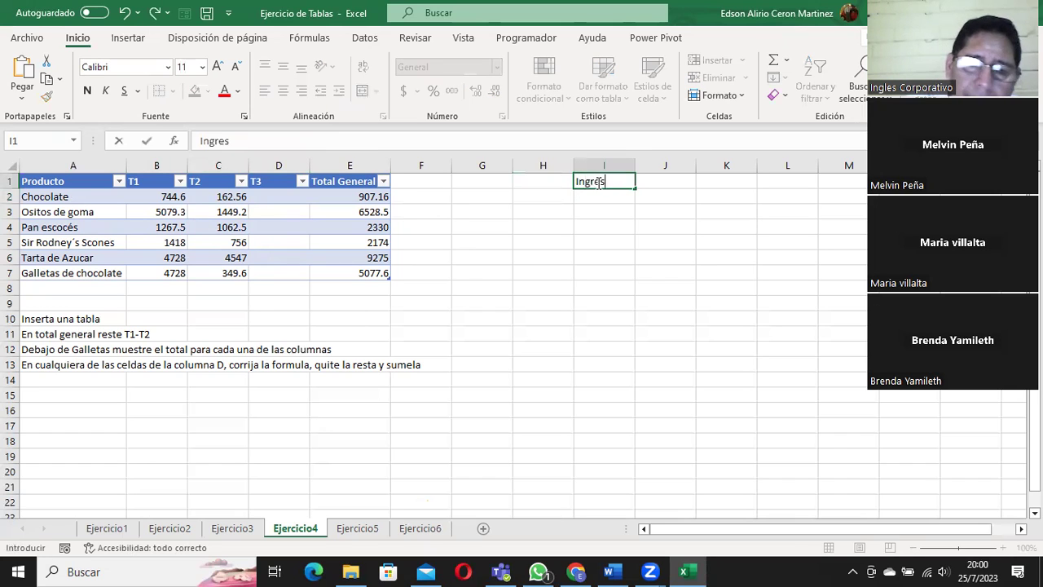
pyautogui.press('Tab')
pyautogui.write('Egreso')
pyautogui.press('Tab')
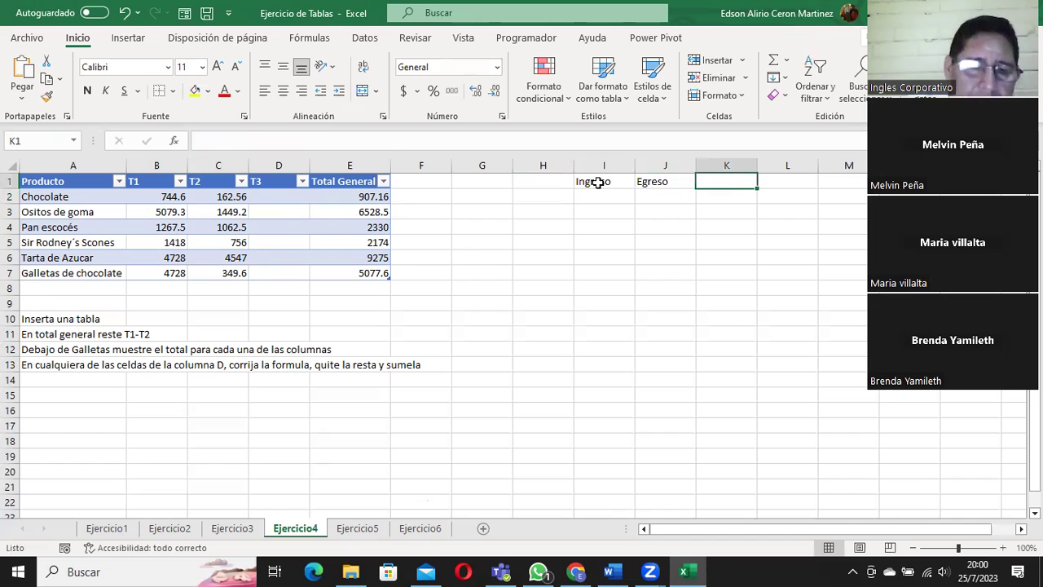
pyautogui.write('Total')
pyautogui.press('Return')
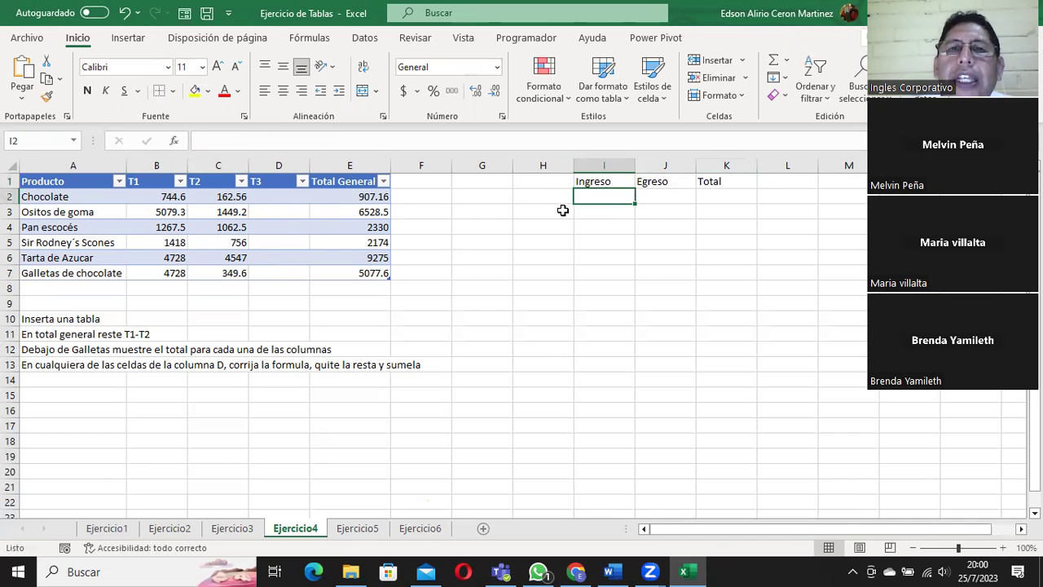
# Enter 5000 in K2, 400 income in I3 and 700 expense in J3.
pyautogui.click(712, 192)
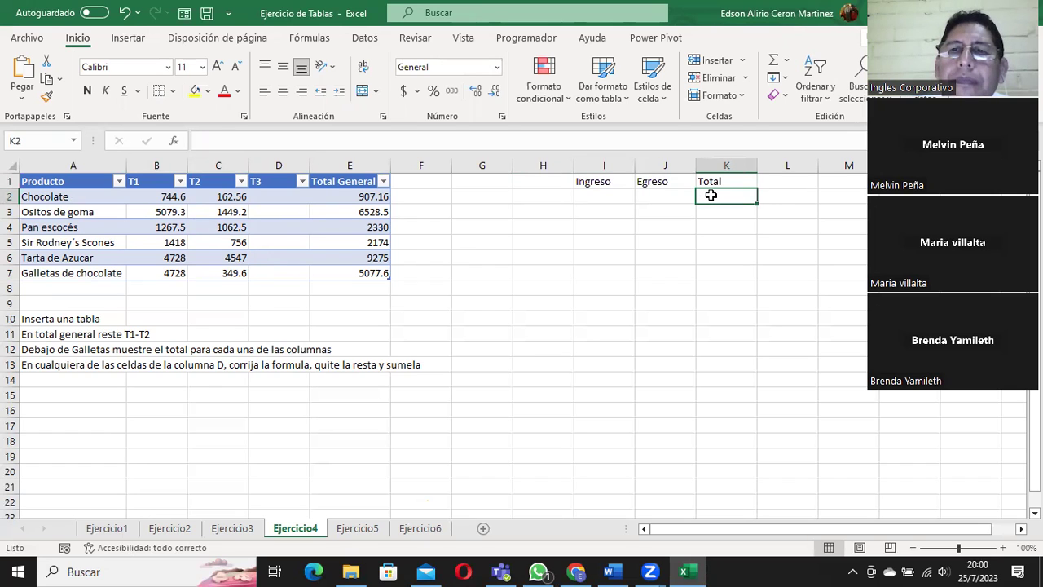
pyautogui.write('5000')
pyautogui.press('Return')
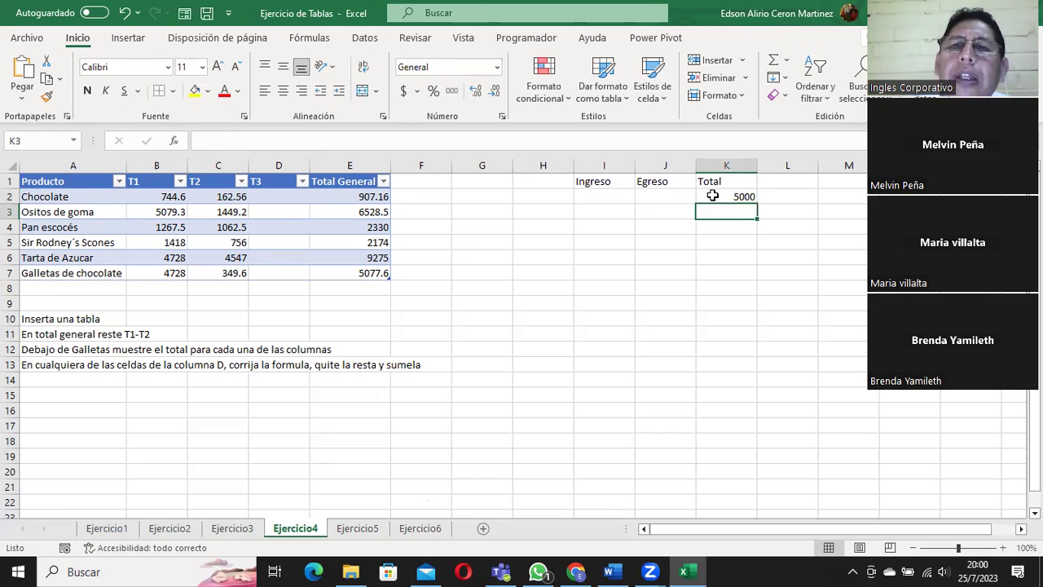
pyautogui.click(611, 214)
pyautogui.write('400')
pyautogui.press('Tab')
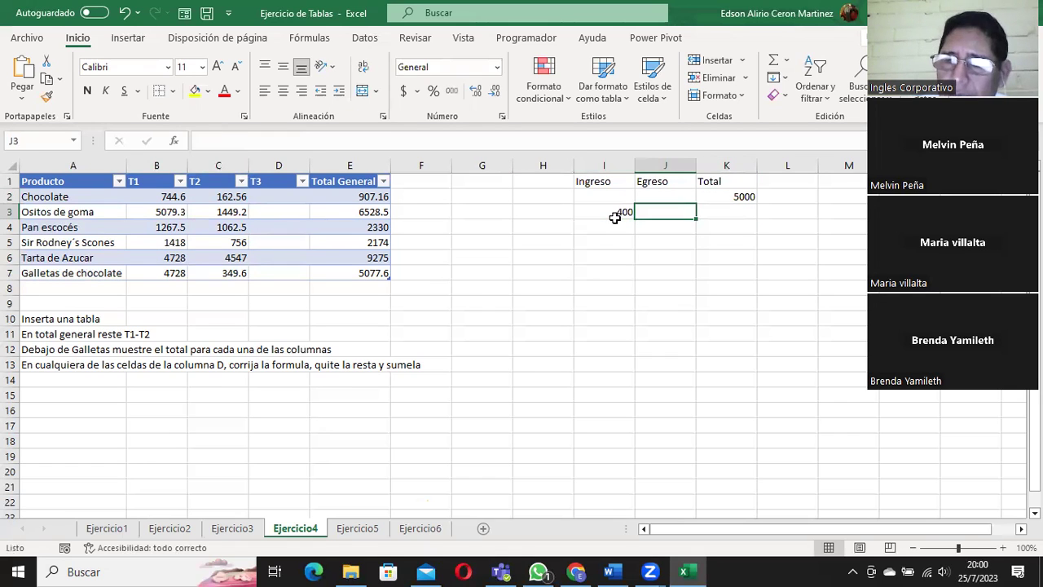
pyautogui.write('700')
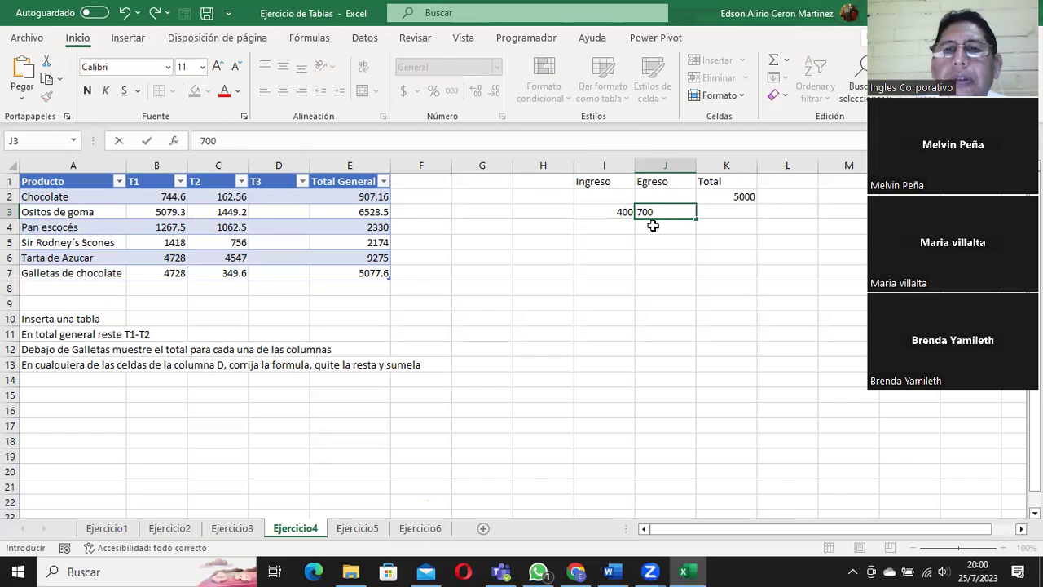
# Enter =(K2+I3-J3) in K3 to compute the new total of 4700.
pyautogui.click(723, 211)
pyautogui.write('=(')
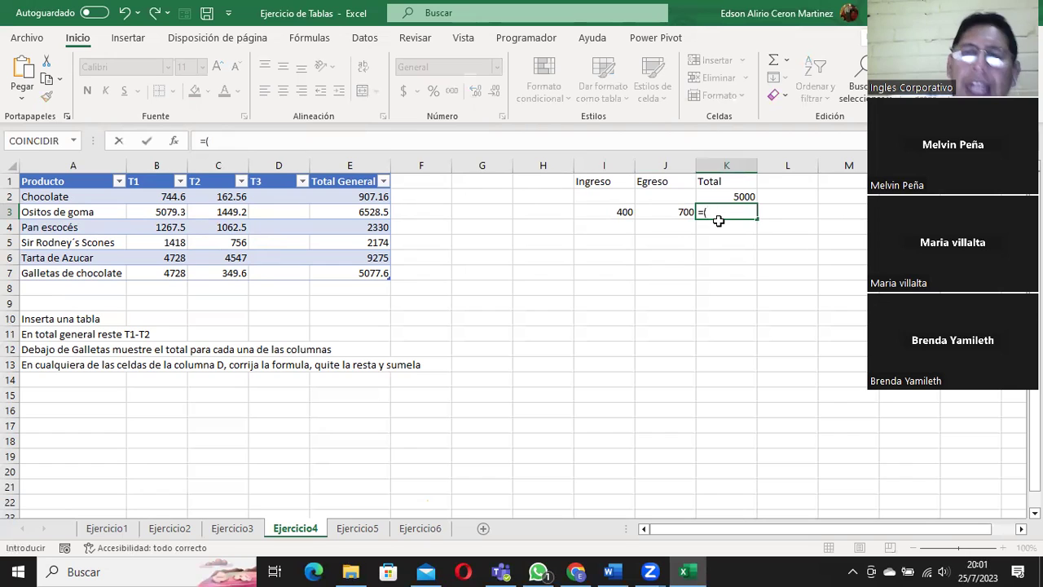
pyautogui.click(735, 193)
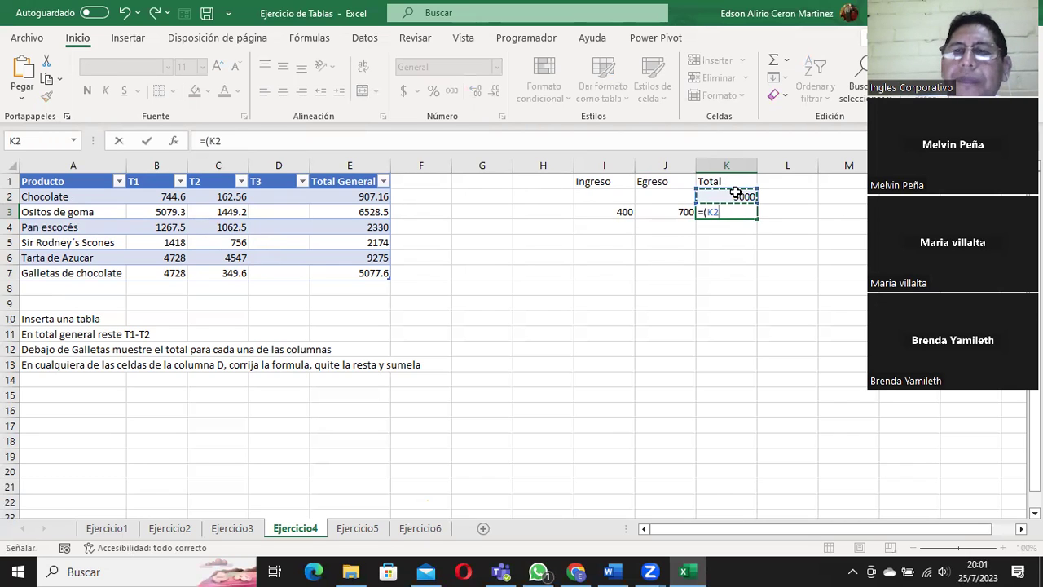
pyautogui.write('+')
pyautogui.click(611, 212)
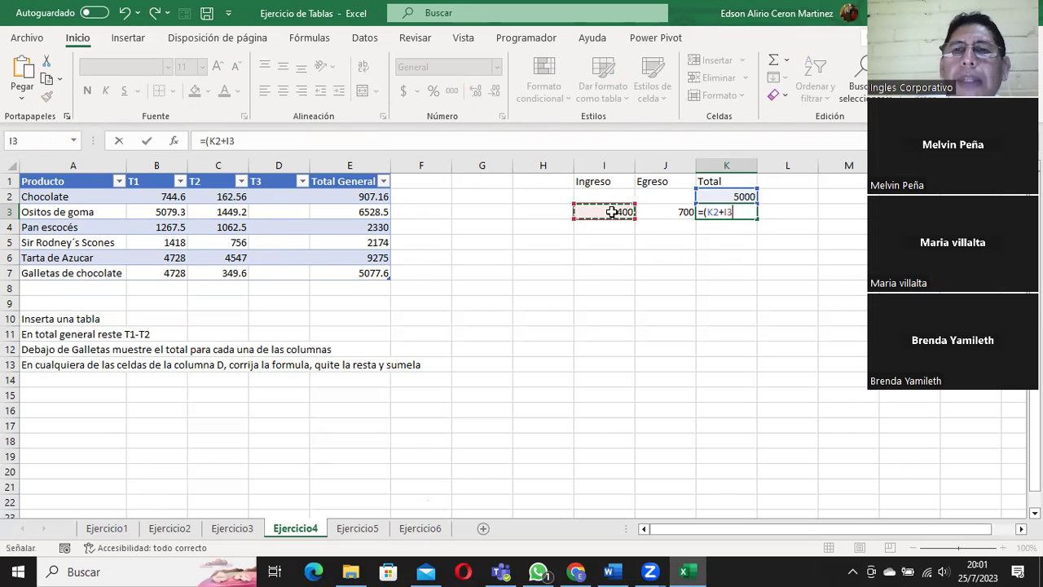
pyautogui.write('-')
pyautogui.click(666, 211)
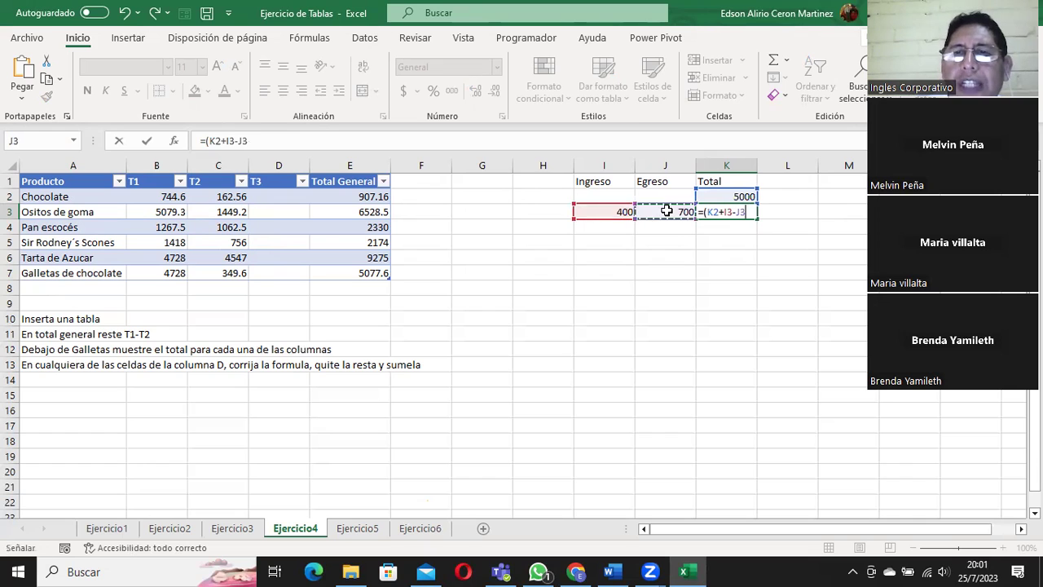
pyautogui.write(')')
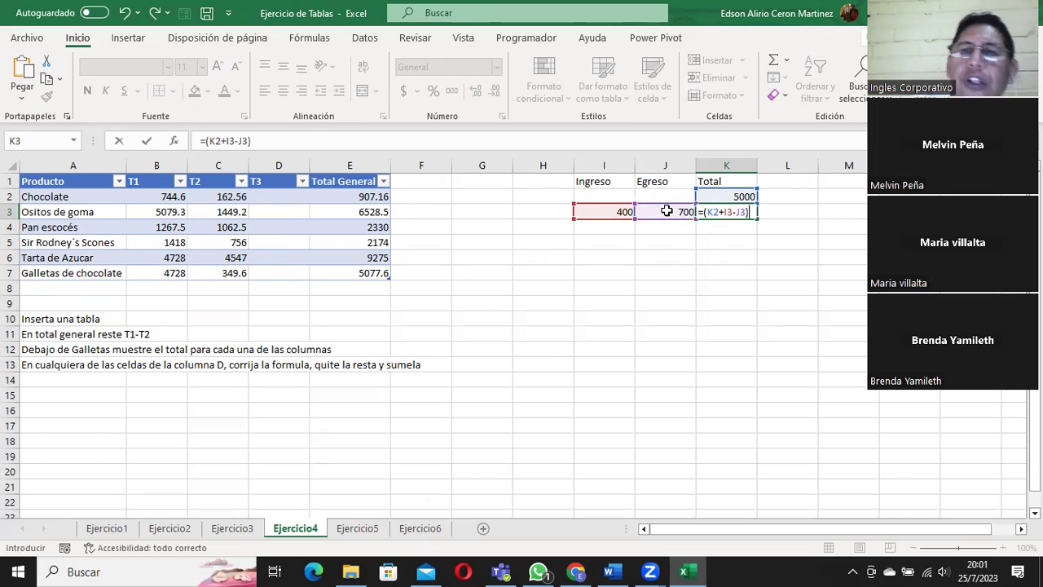
pyautogui.press('Return')
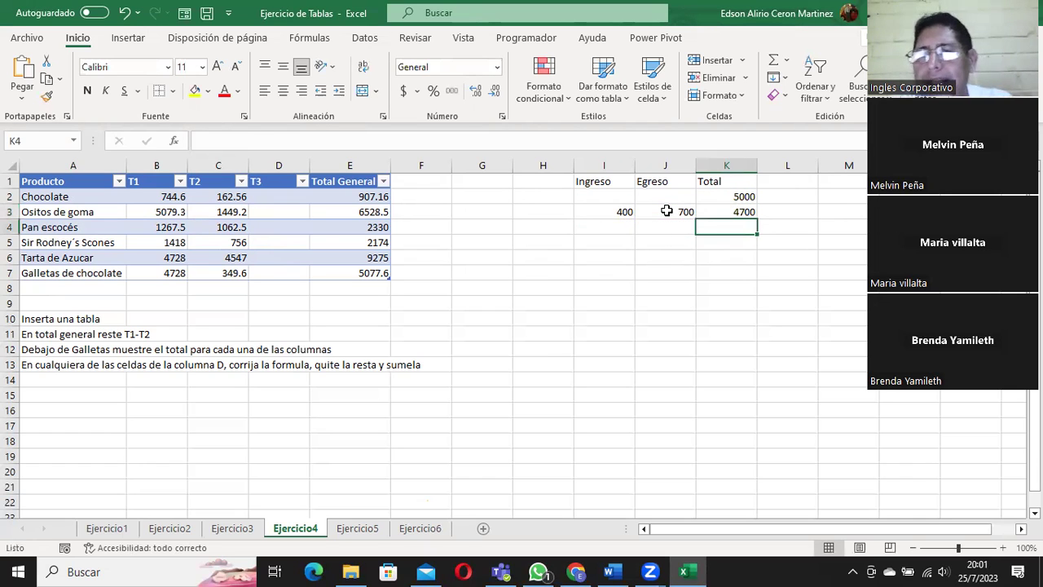